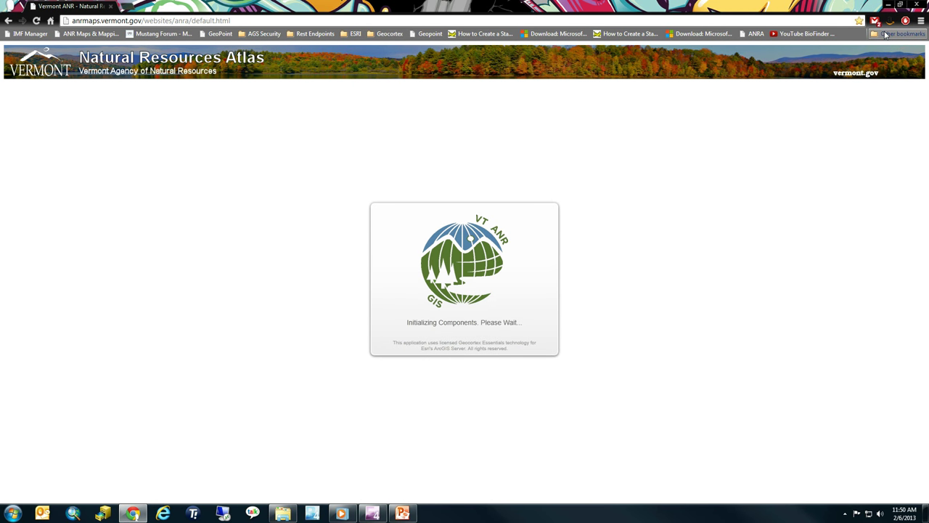
With the Natural Resources Atlas loaded in Chrome, bring up the bookmarks bar options
right_click(900, 33)
Hide the Chrome bookmarks bar and zoom the aerial map in close on Waterbury village
left_click(833, 169)
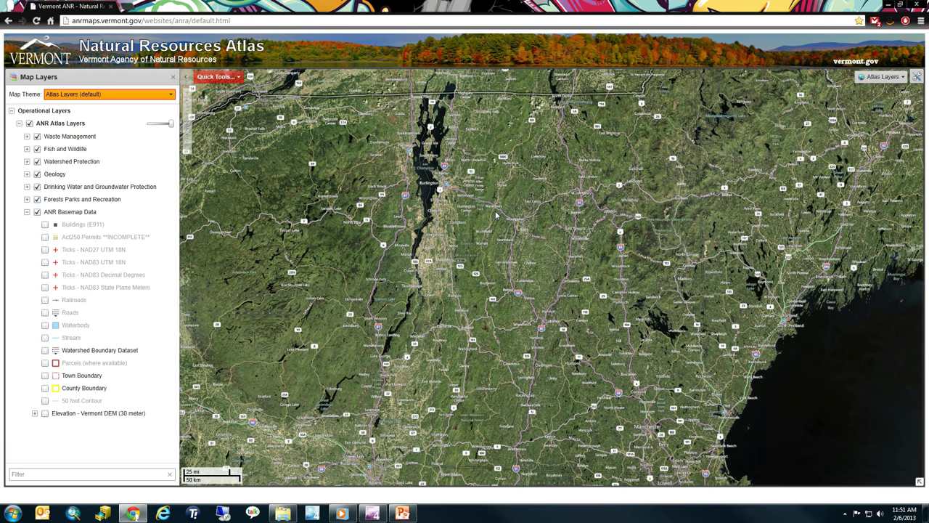
scroll(496, 215, "up", 1)
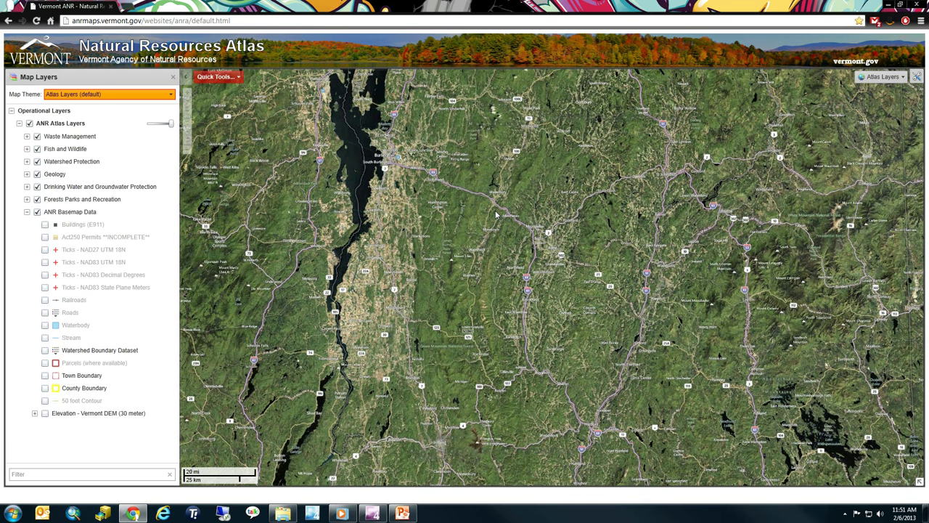
scroll(496, 215, "up", 3)
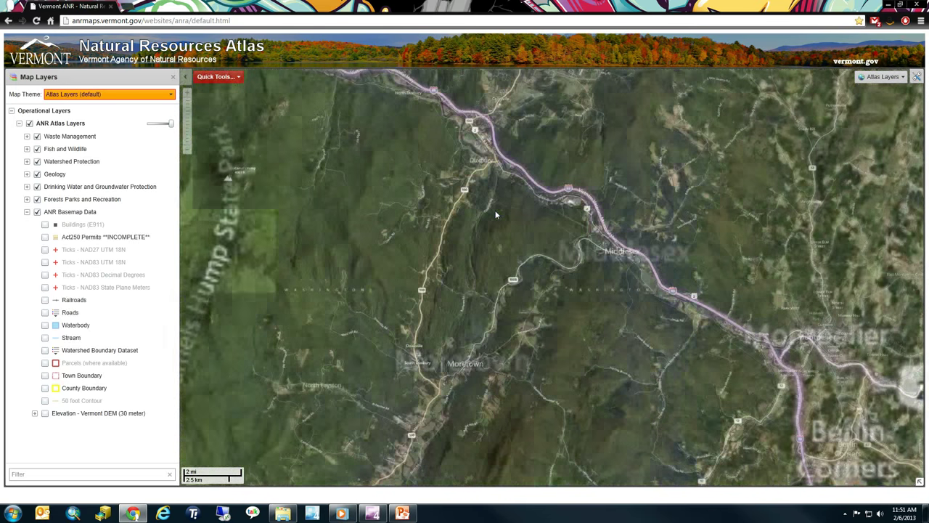
scroll(495, 215, "down", 3)
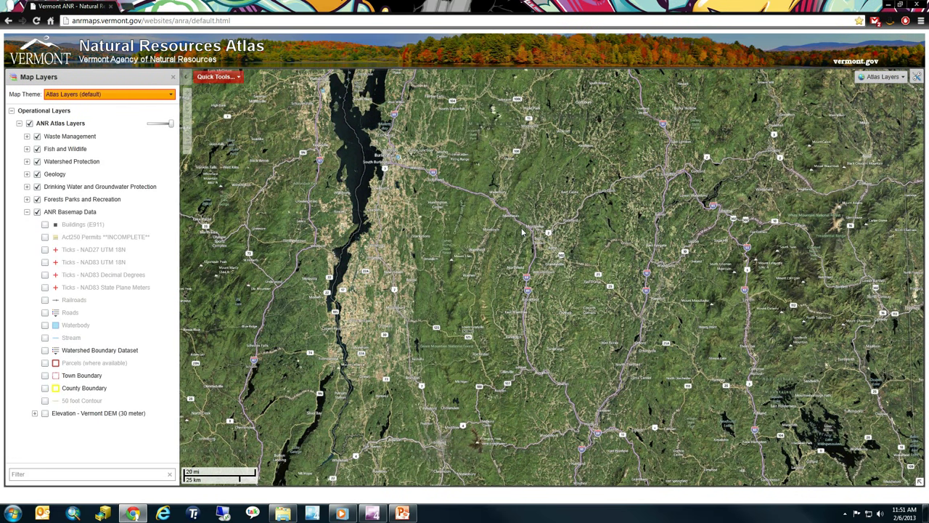
left_click_drag(523, 232, 523, 240)
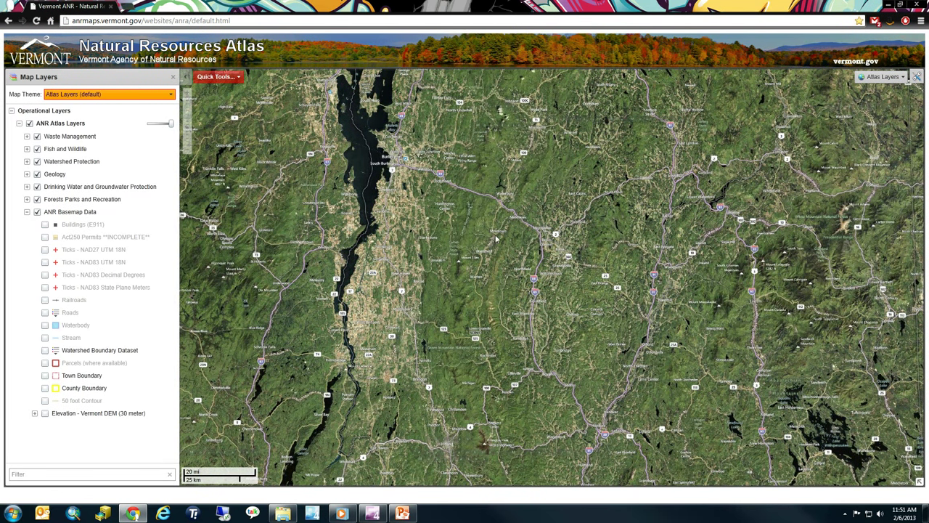
scroll(506, 217, "up", 5)
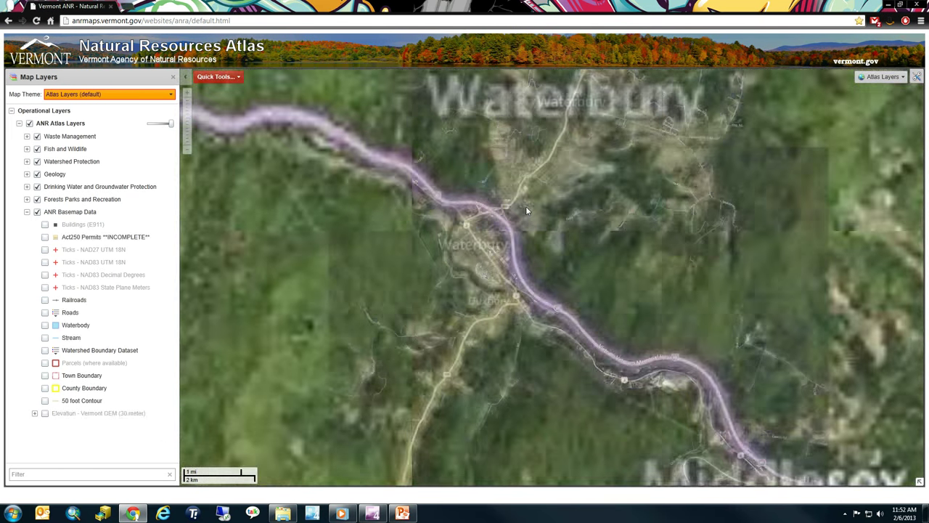
scroll(482, 235, "up", 1)
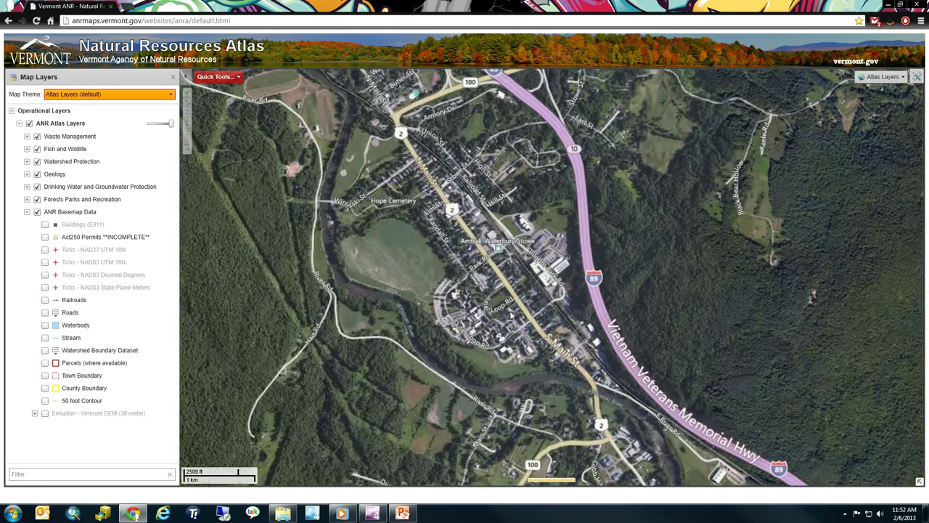
Recentre the map on Waterbury's town centre and query What's Here at that spot
right_click(504, 299)
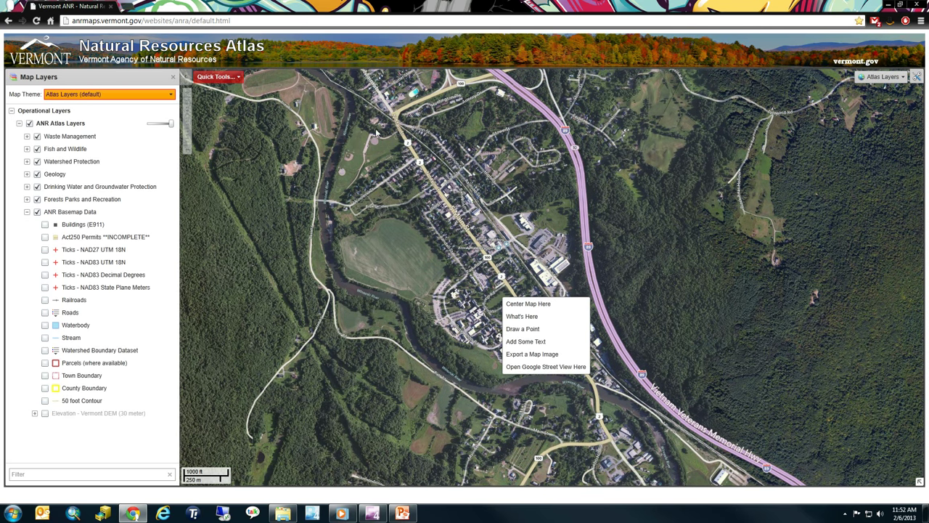
right_click(348, 157)
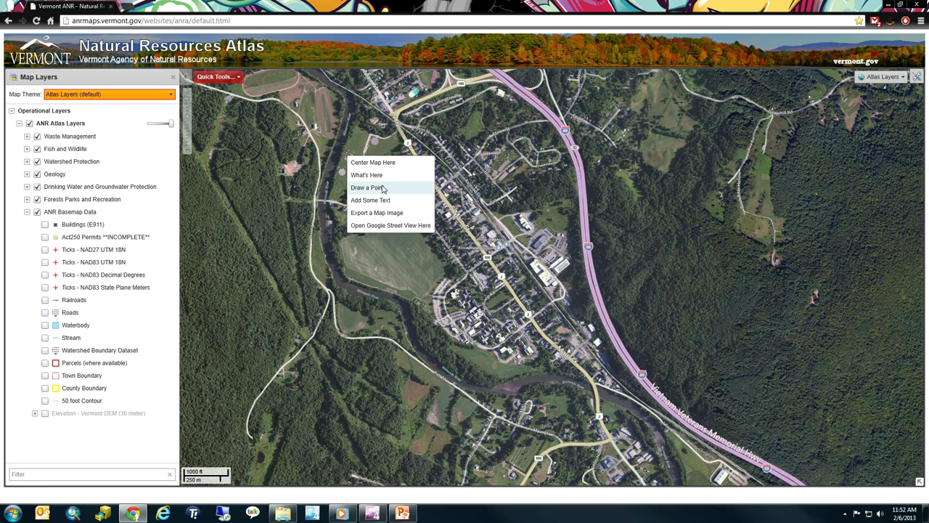
left_click(387, 163)
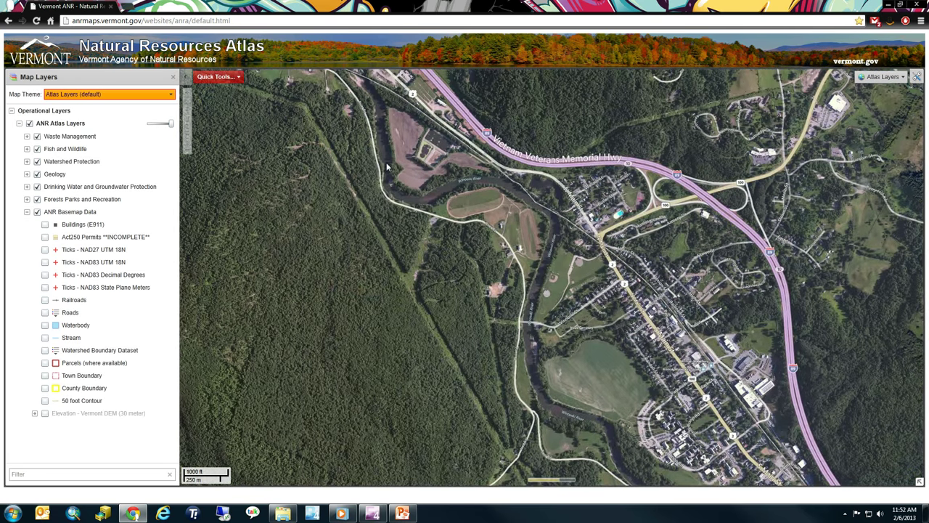
right_click(707, 422)
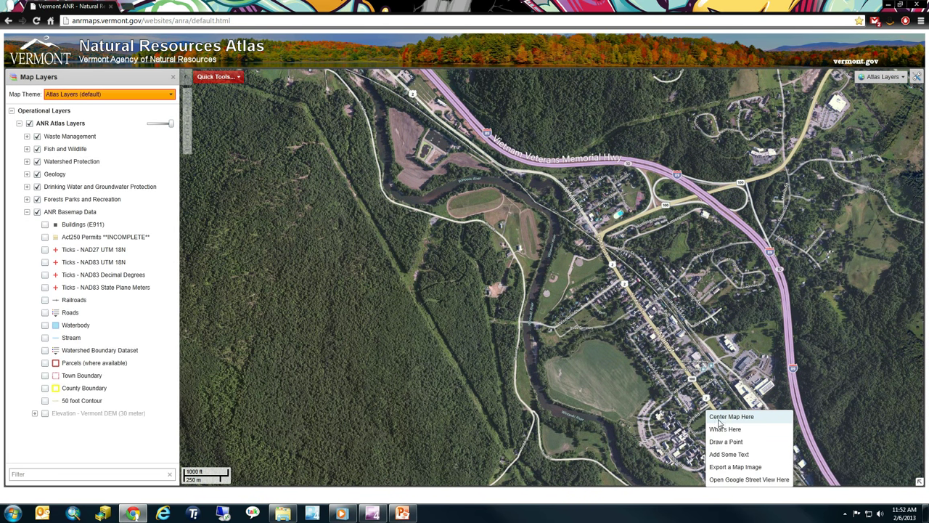
left_click(722, 414)
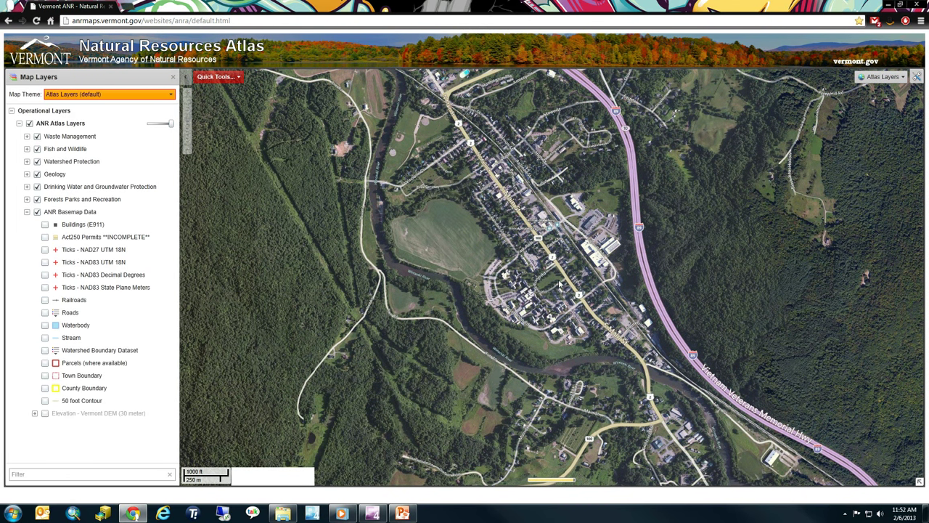
right_click(553, 283)
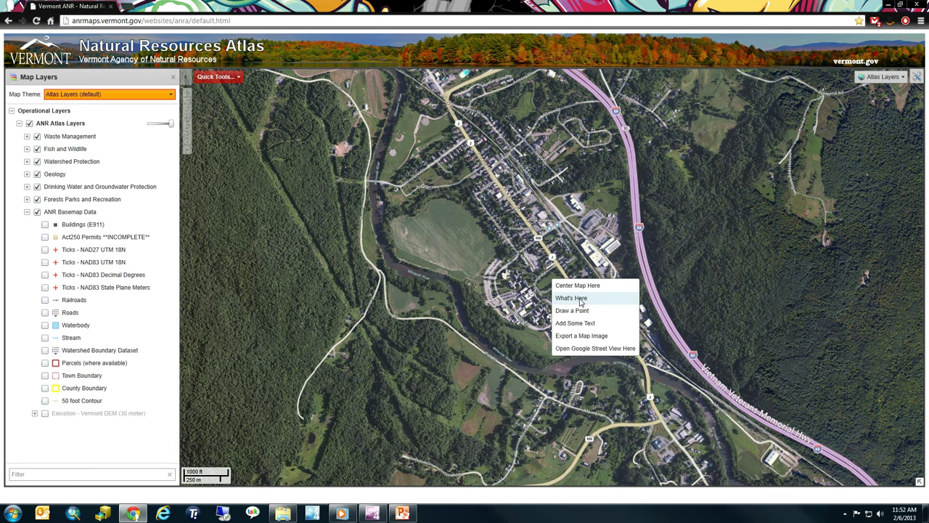
left_click(581, 298)
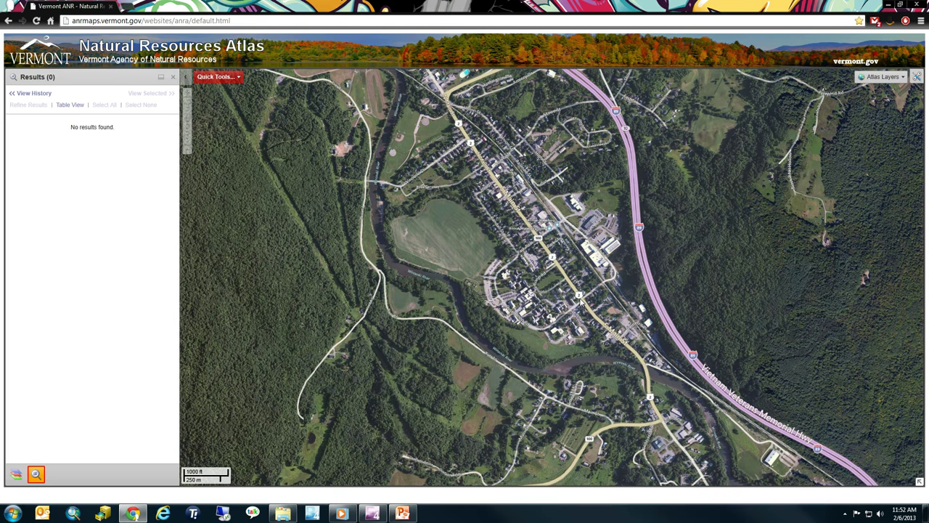
right_click(549, 283)
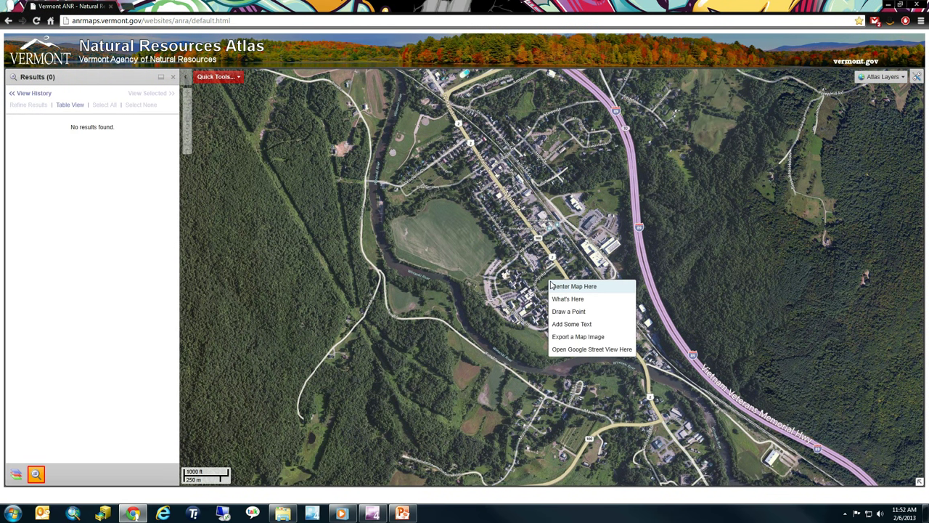
left_click(572, 304)
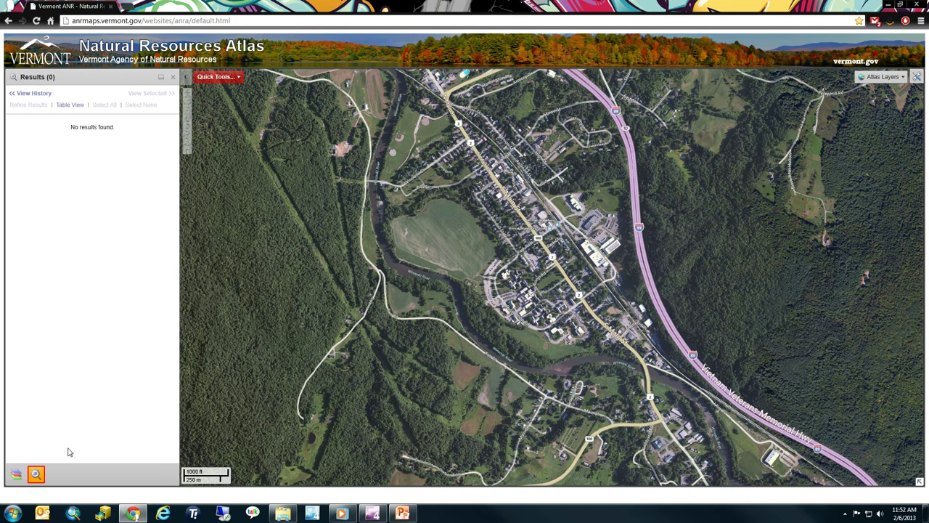
left_click(16, 474)
Drop a red point at the town centre and label the big field 'Field by ANR'
right_click(549, 284)
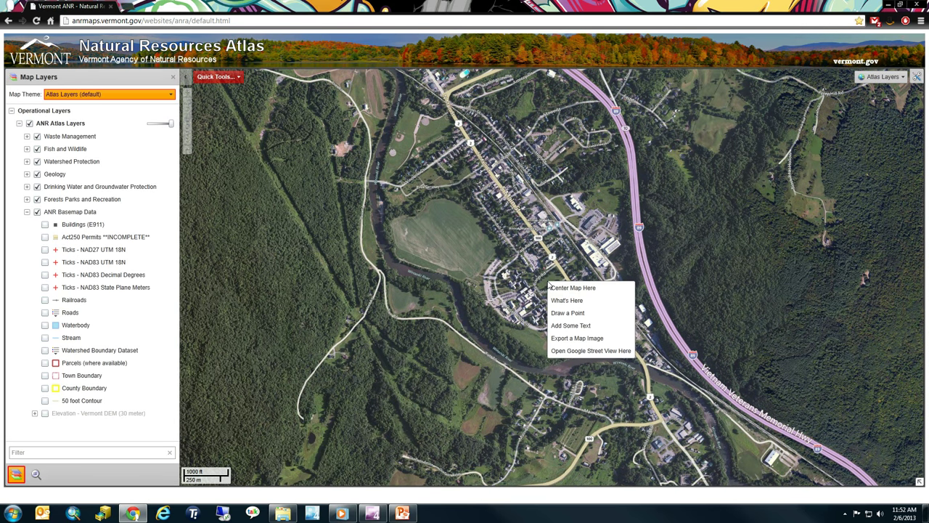
left_click(576, 314)
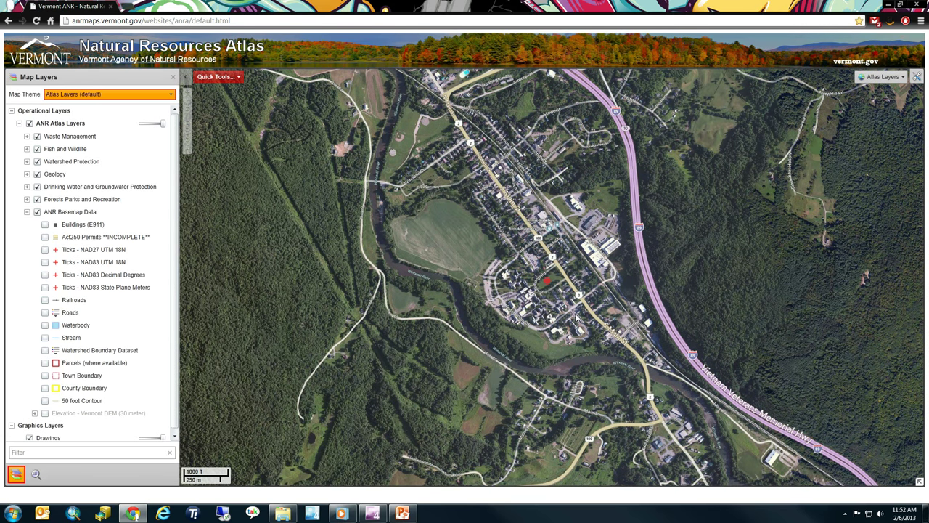
right_click(413, 237)
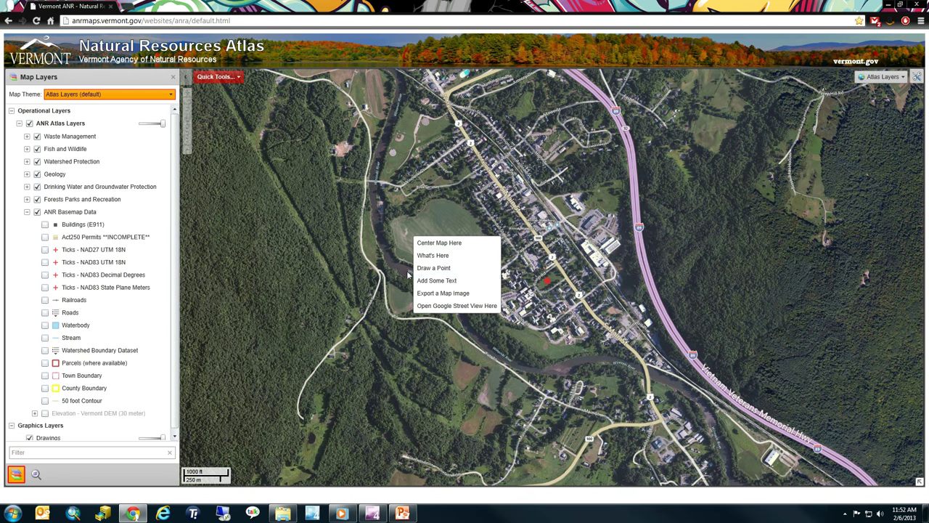
left_click(439, 280)
type("Fie")
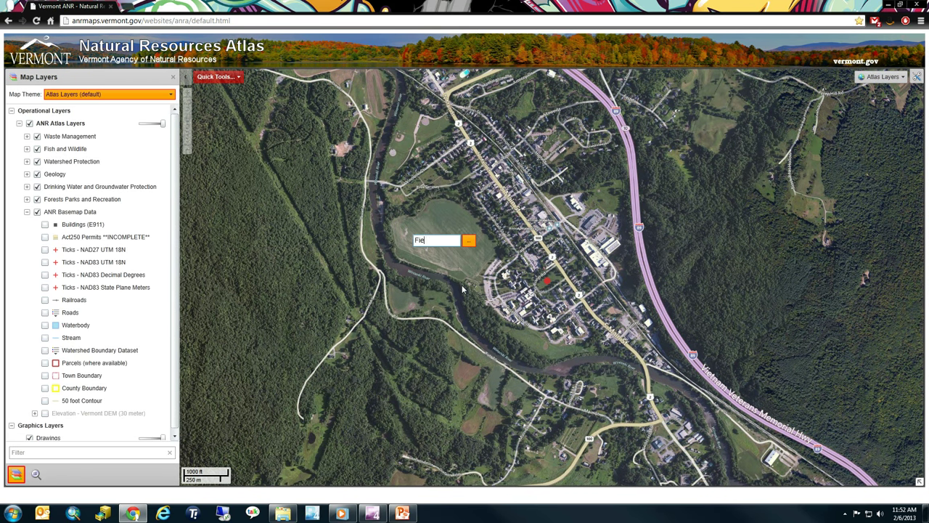
type("ld by ANR")
key("Return")
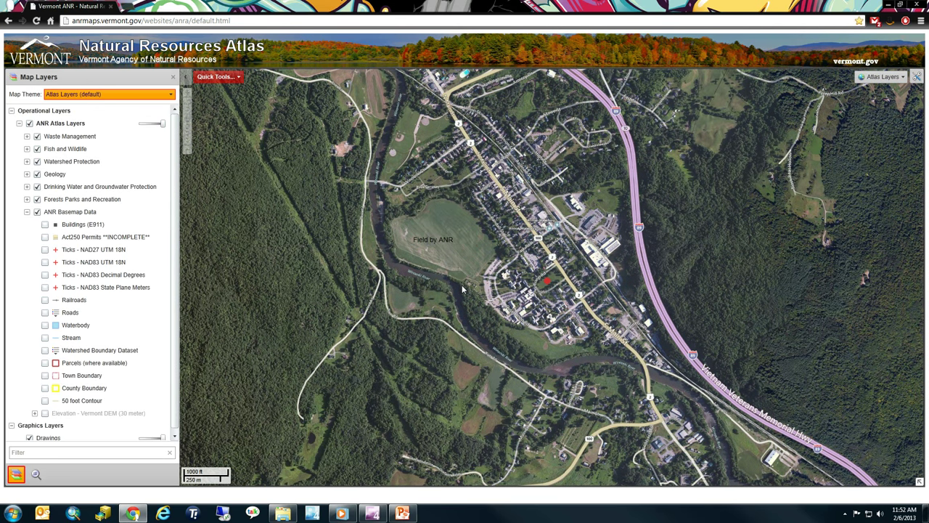
right_click(558, 281)
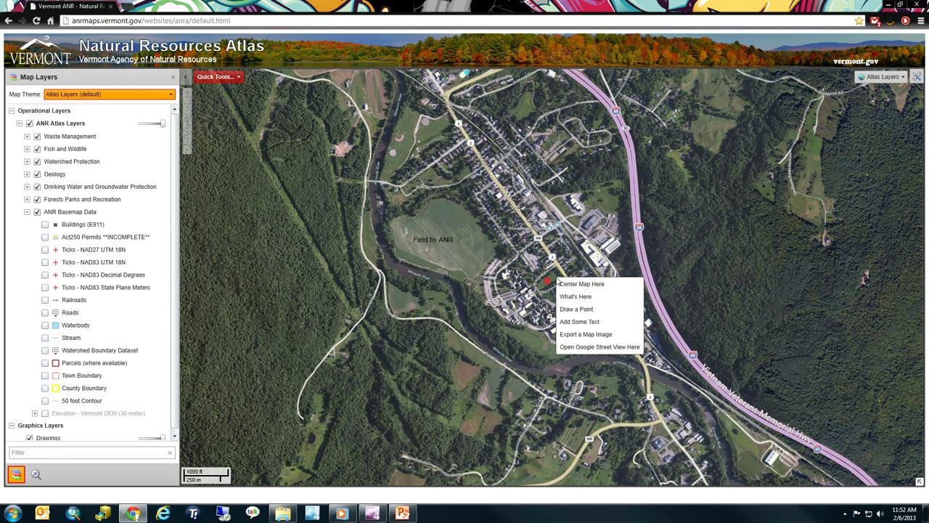
Export the annotated map as a JPEG image, preview it, then close the export
left_click(585, 335)
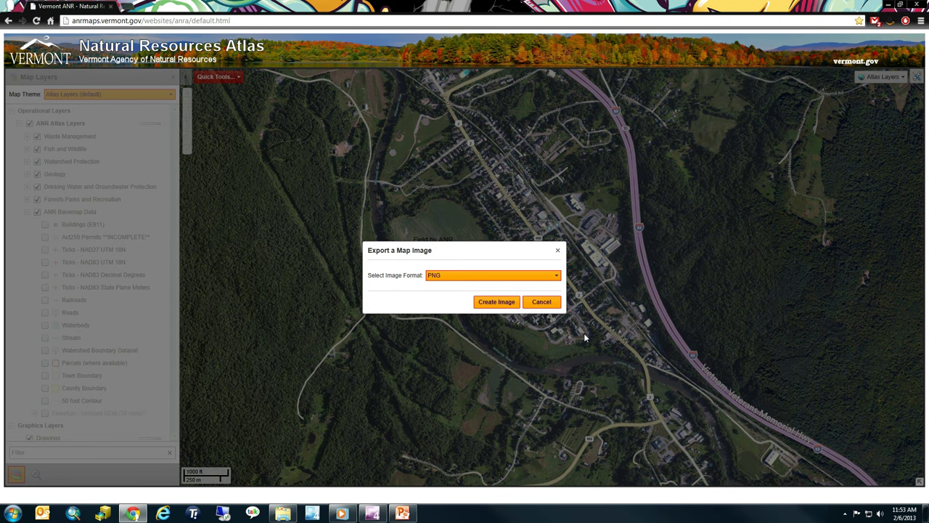
left_click(466, 276)
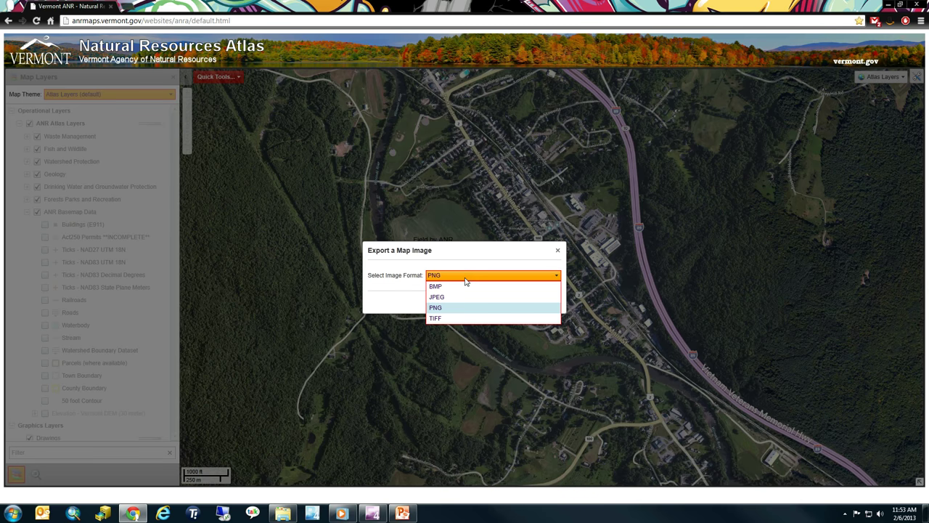
left_click(460, 297)
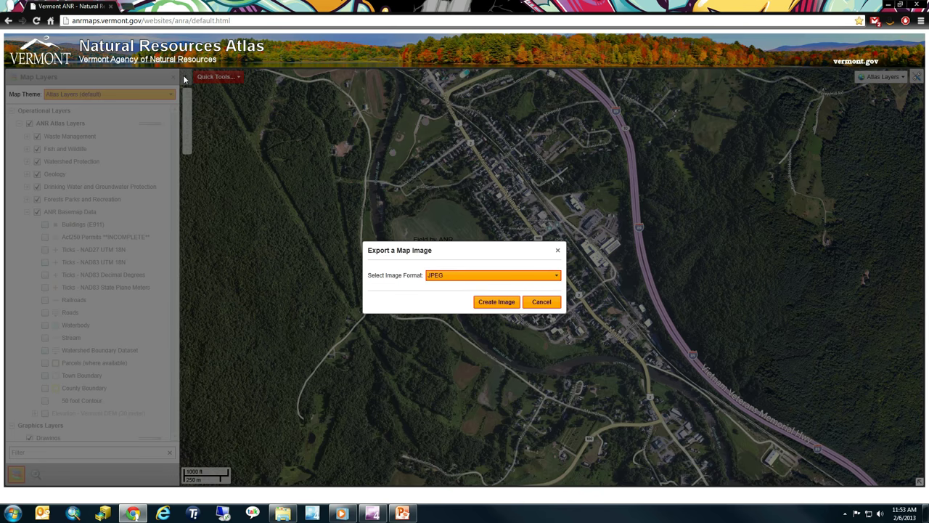
left_click(497, 302)
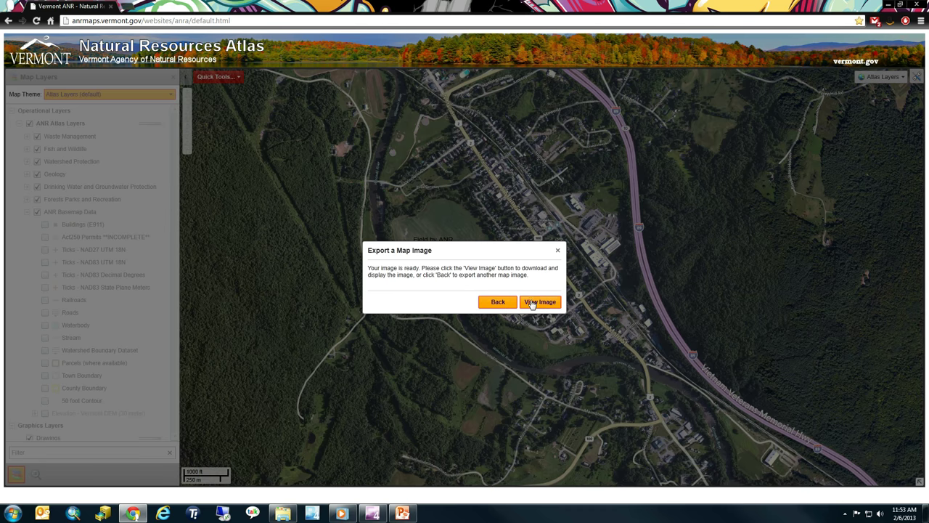
left_click(536, 302)
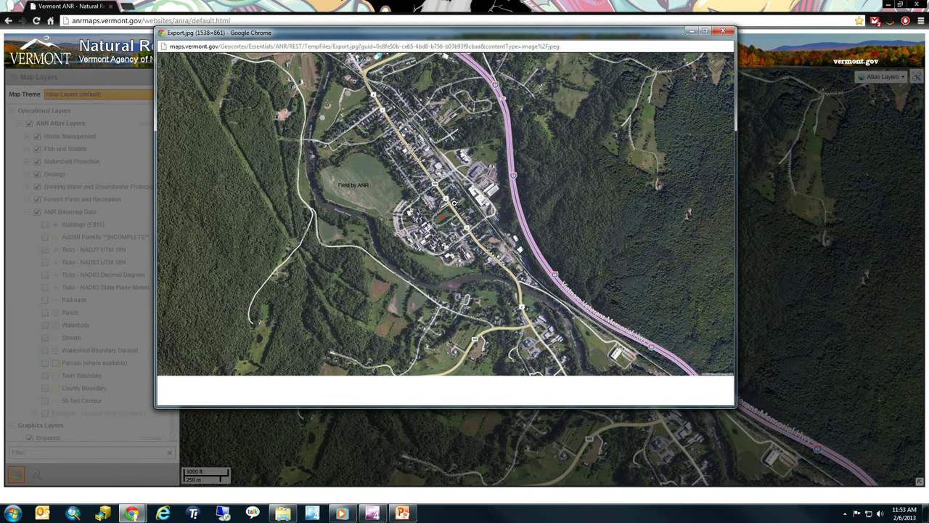
right_click(445, 208)
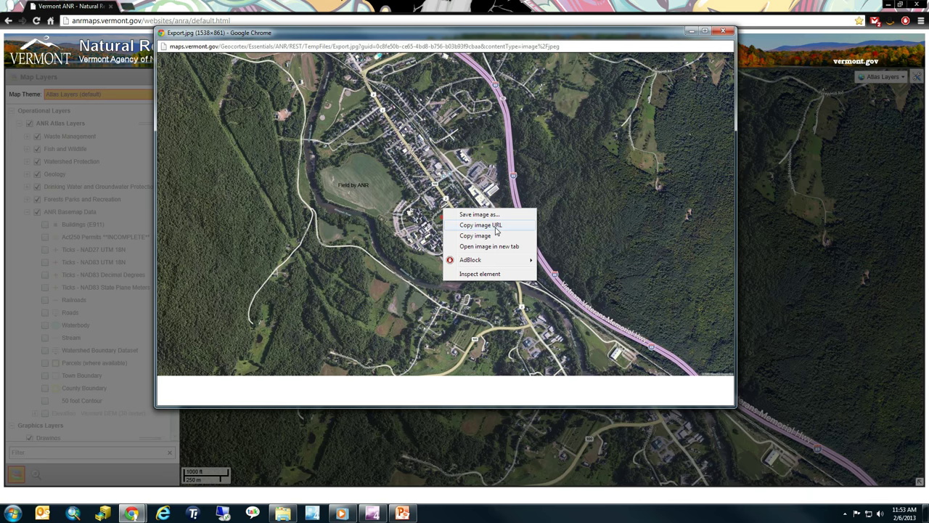
left_click(734, 32)
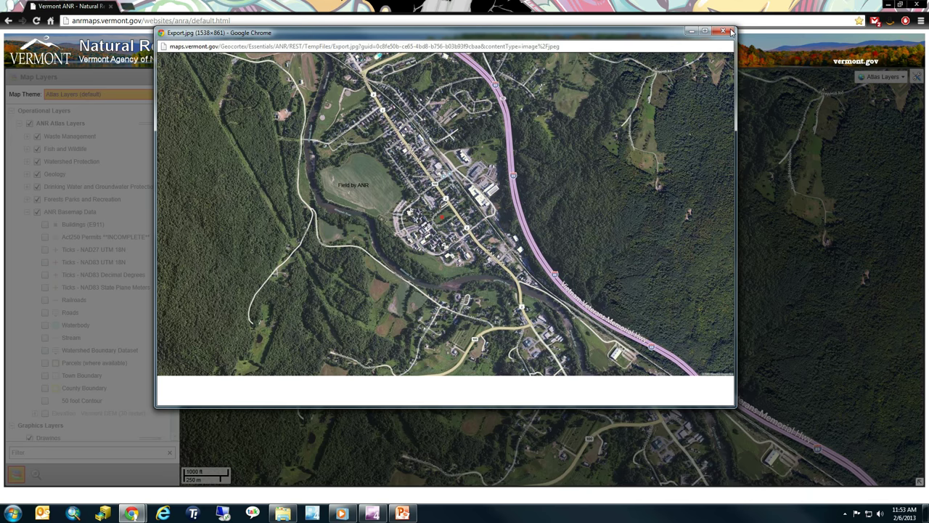
left_click(723, 31)
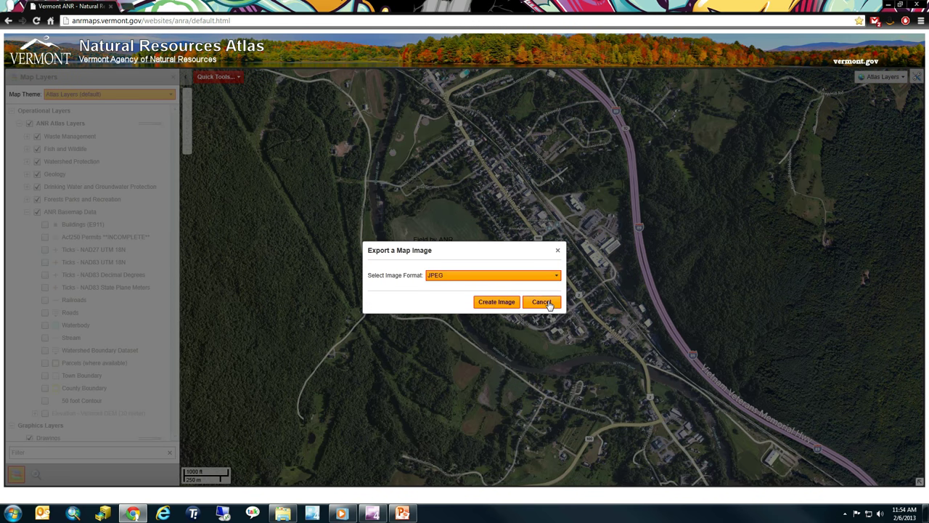
left_click(541, 303)
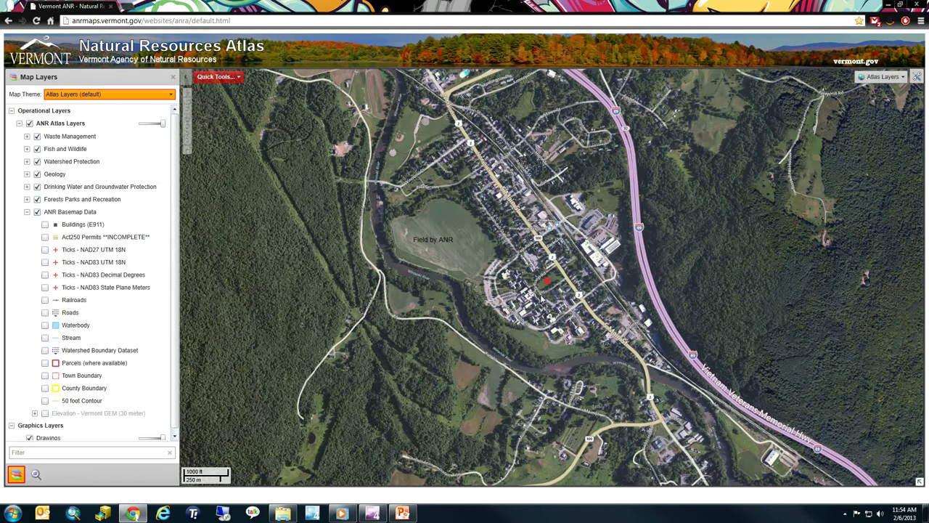
right_click(443, 241)
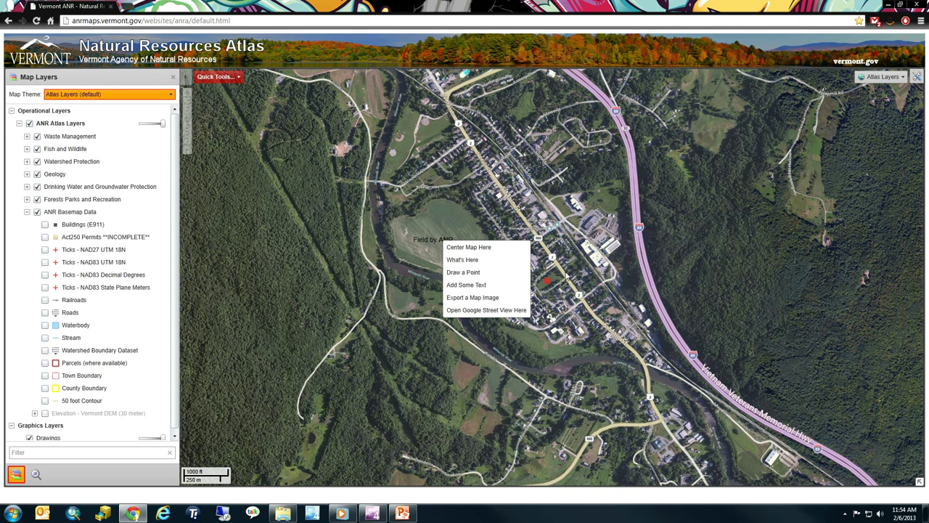
left_click(566, 274)
scroll(561, 277, "up", 2)
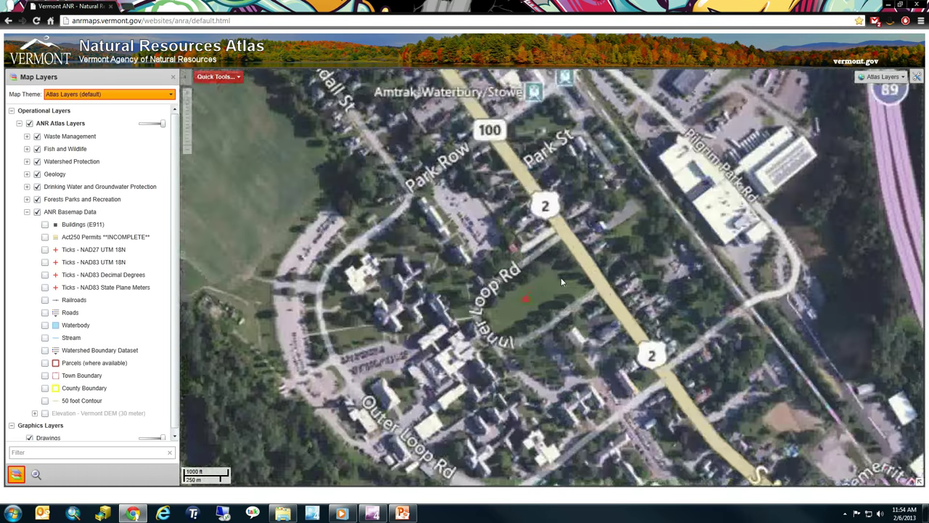
scroll(560, 278, "up", 2)
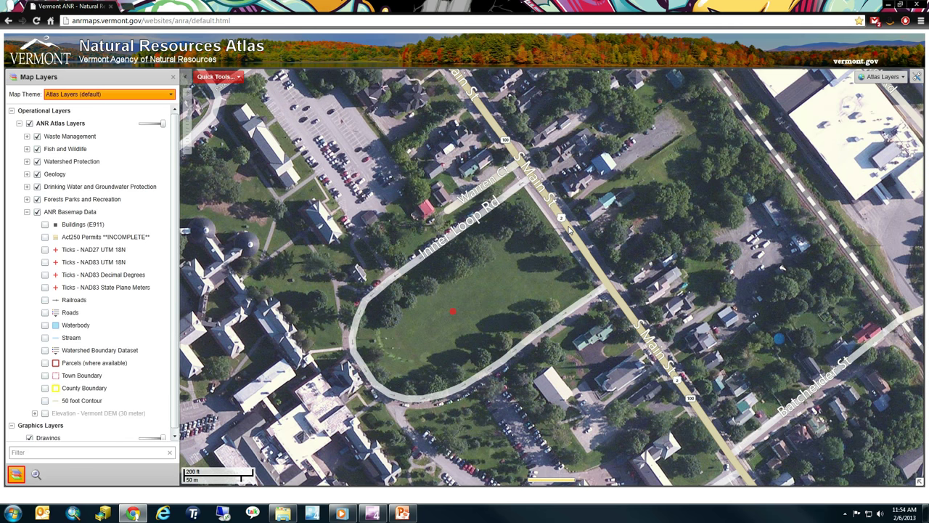
right_click(570, 231)
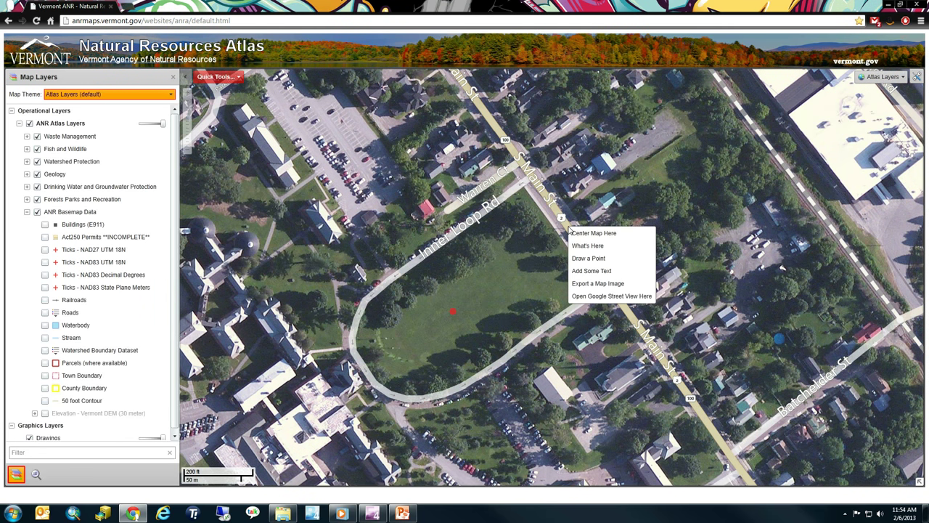
left_click(616, 297)
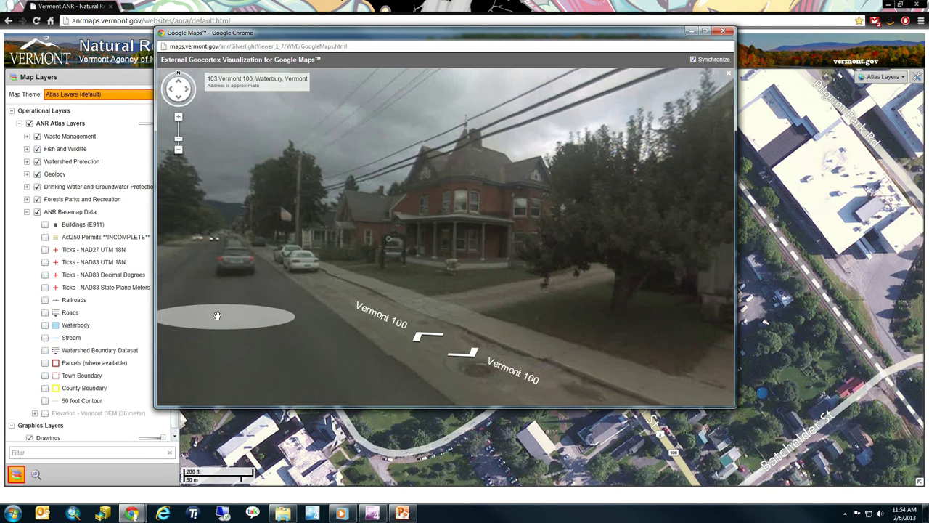
Move along Vermont 100 and turn the panorama to face the park and the road
left_click(351, 295)
left_click(685, 322)
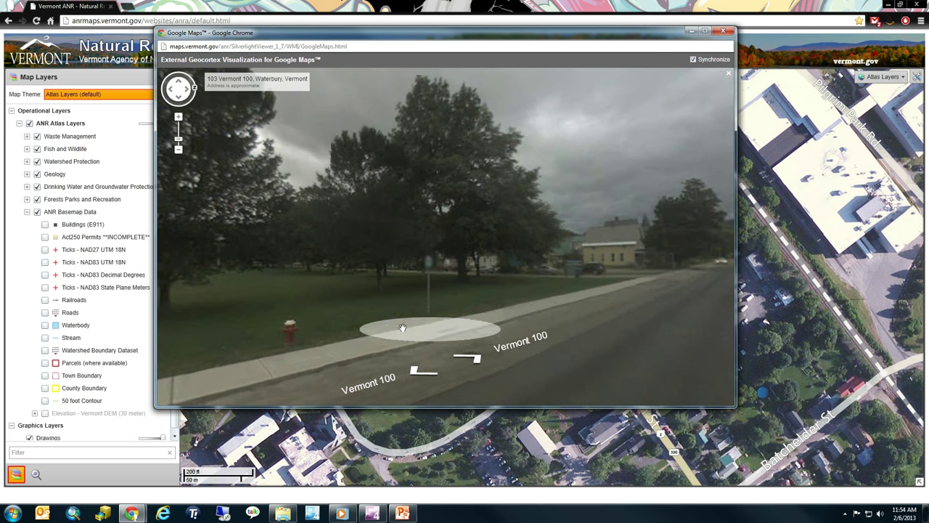
left_click_drag(298, 322, 544, 297)
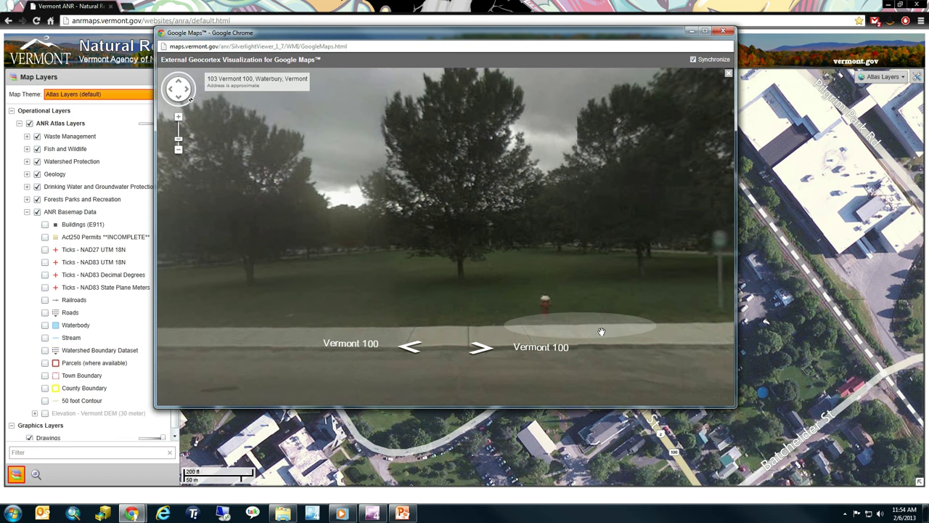
left_click_drag(349, 289, 359, 369)
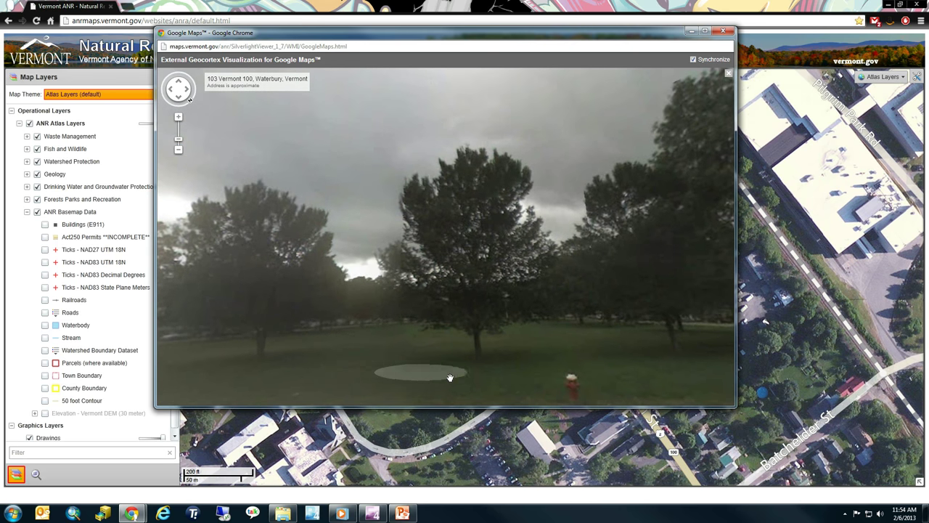
left_click_drag(452, 377, 443, 123)
left_click_drag(669, 215, 477, 307)
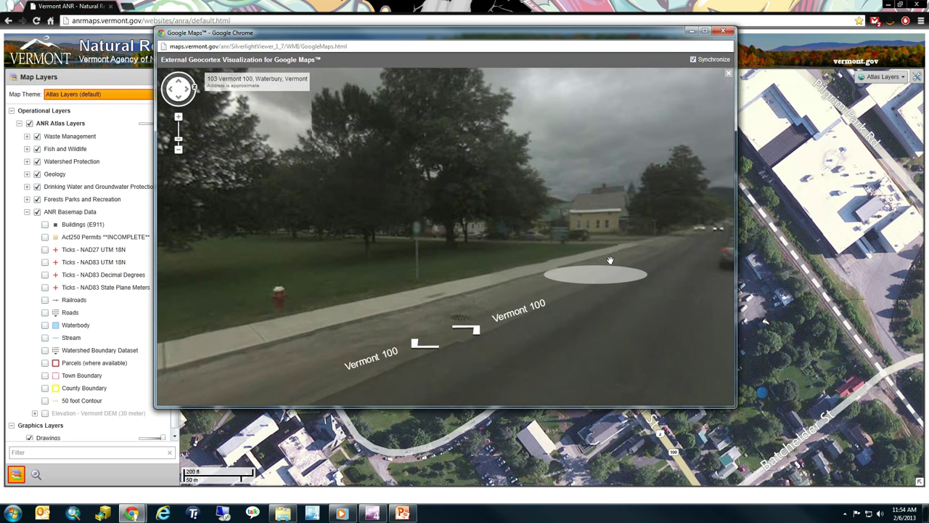
Step past the brick house, viewing the white house, church spire, lawn and red hydrant
left_click(581, 265)
left_click_drag(693, 273, 301, 266)
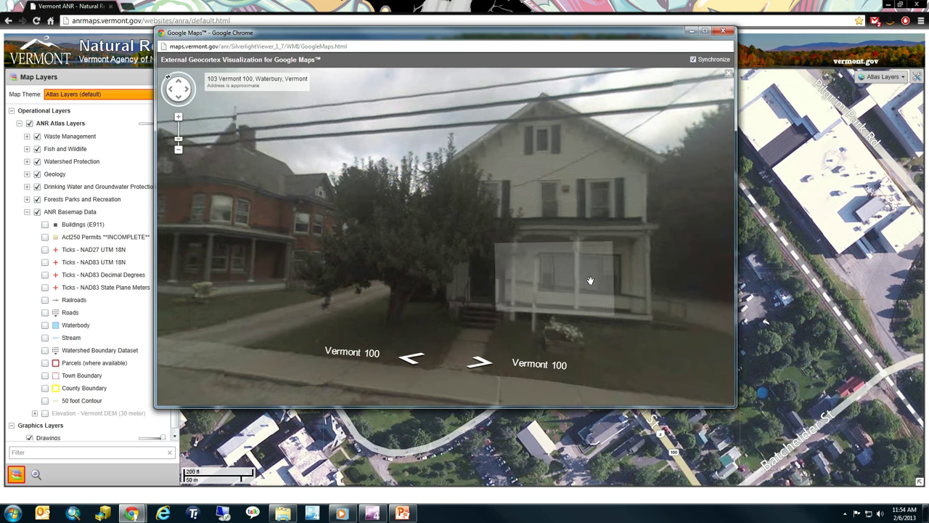
left_click_drag(589, 278, 266, 263)
left_click_drag(697, 239, 386, 265)
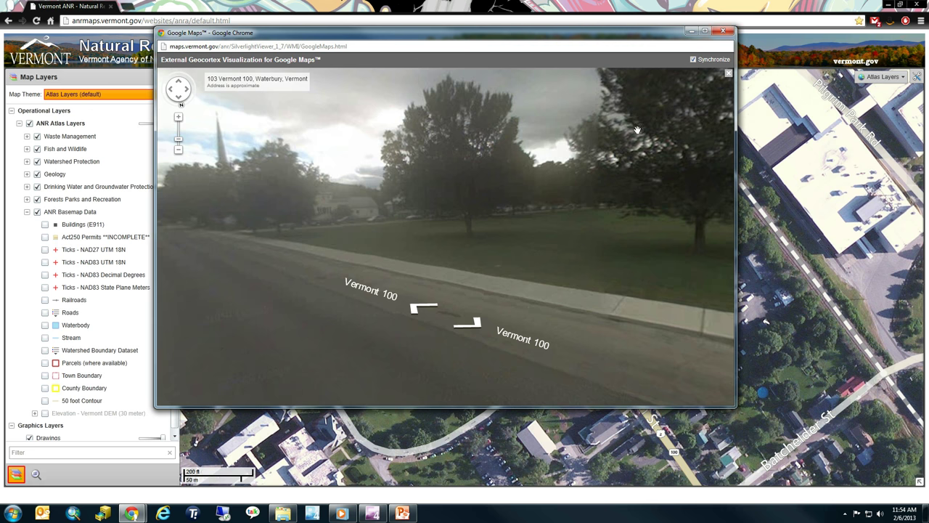
left_click(259, 269)
left_click_drag(570, 311, 363, 290)
left_click_drag(517, 181, 353, 242)
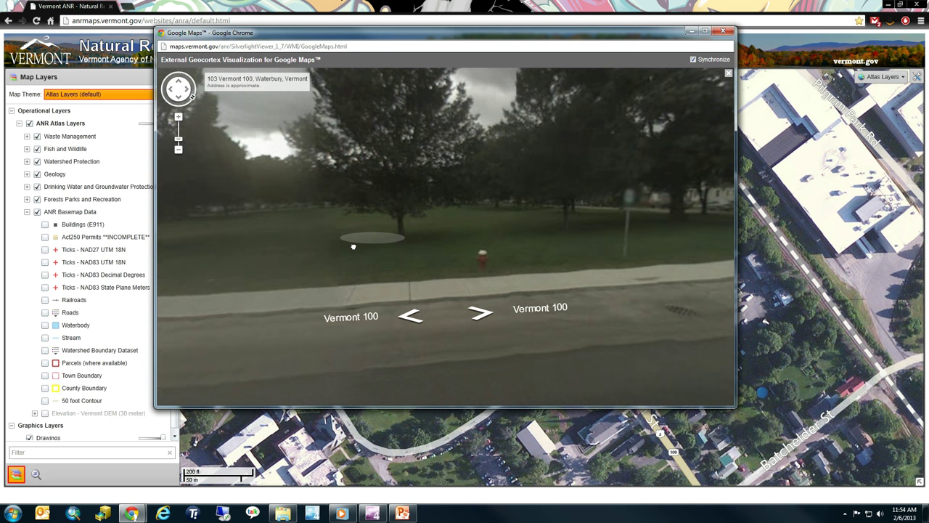
left_click_drag(509, 193, 312, 207)
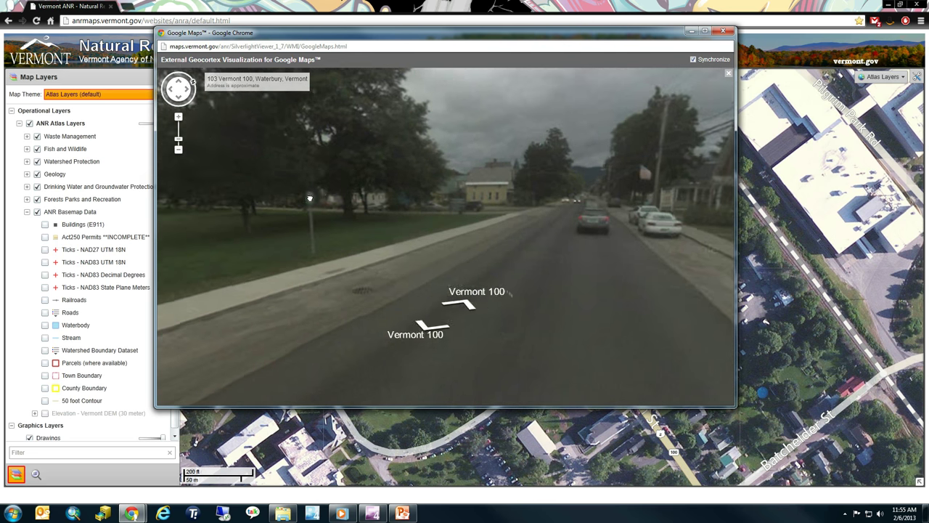
Close Street View and briefly show then hide the overview map and full map toolbar
left_click(724, 31)
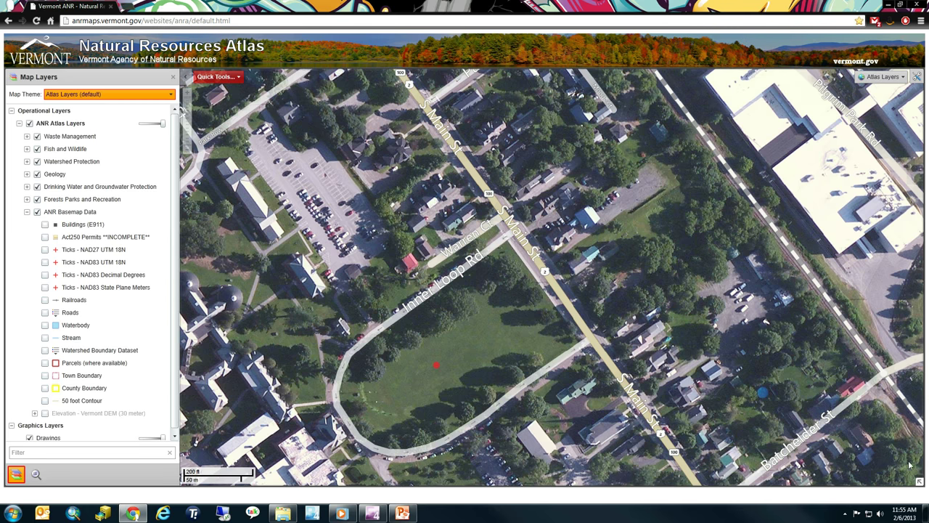
left_click(920, 483)
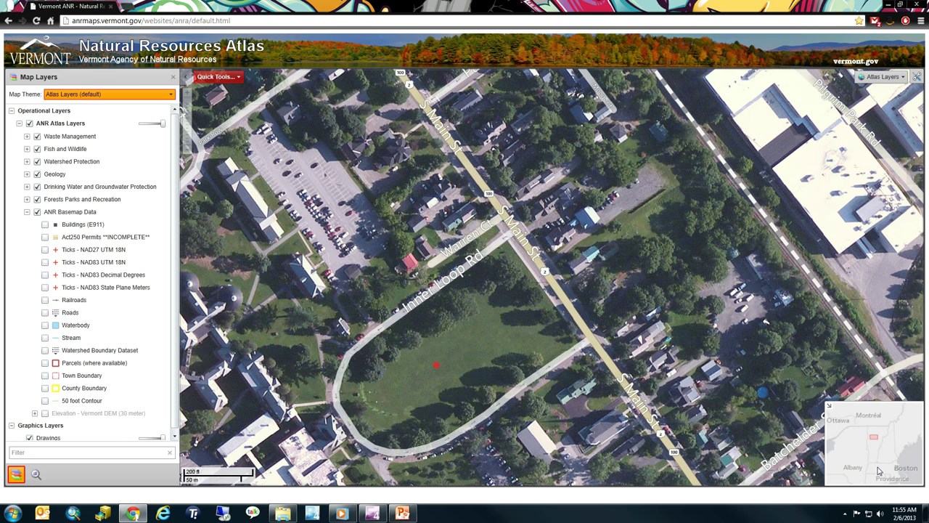
left_click(830, 409)
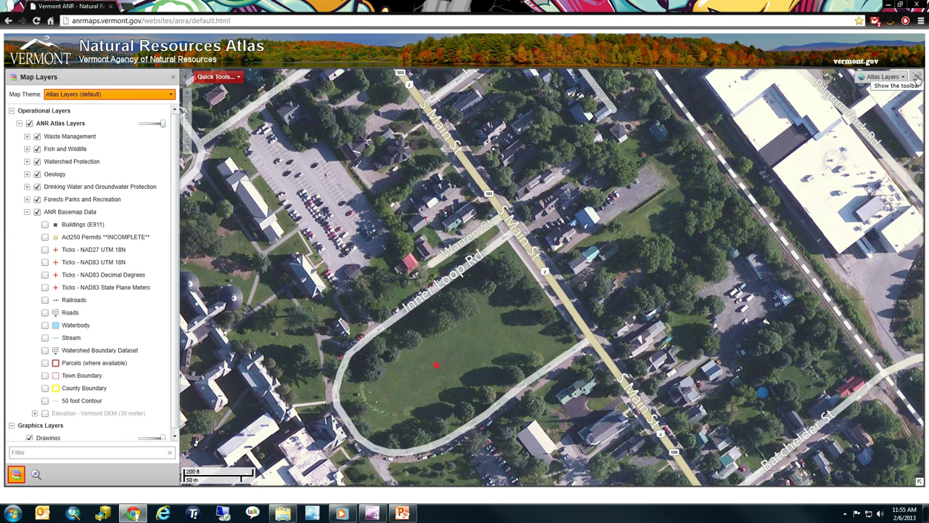
left_click(918, 77)
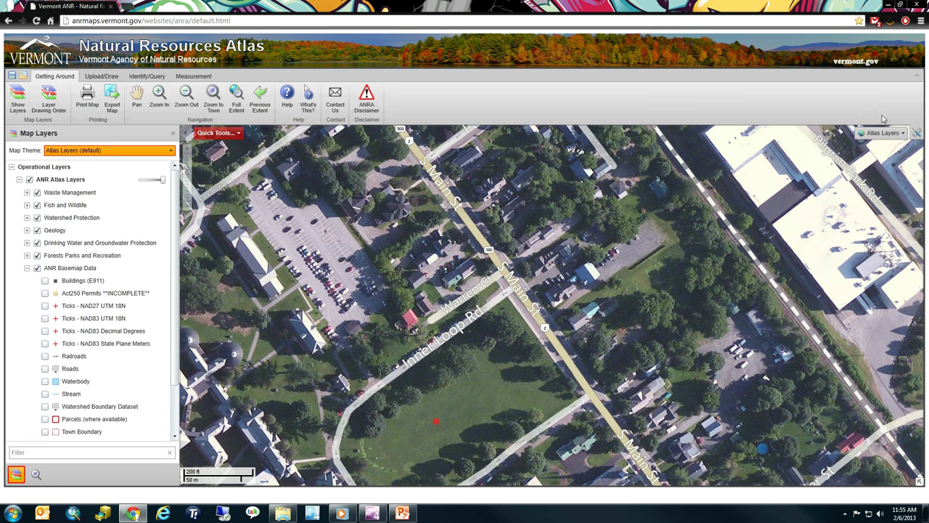
left_click(917, 135)
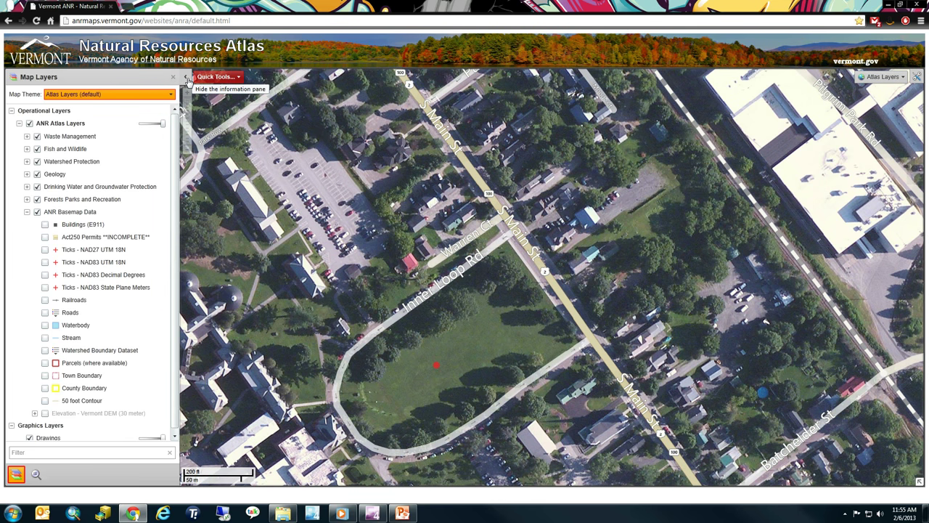
Hide the layers pane, pan the aerial map to centre the field, then restore the pane
left_click(187, 80)
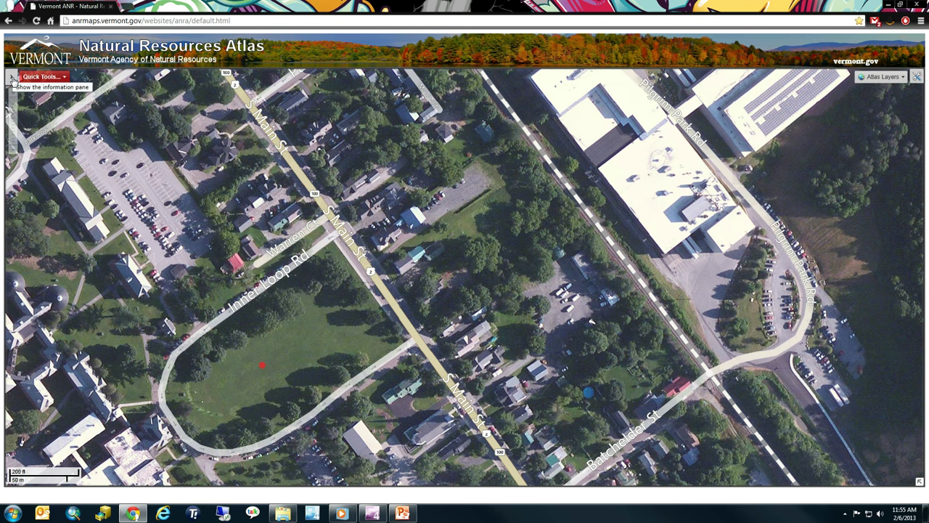
left_click_drag(183, 280, 333, 187)
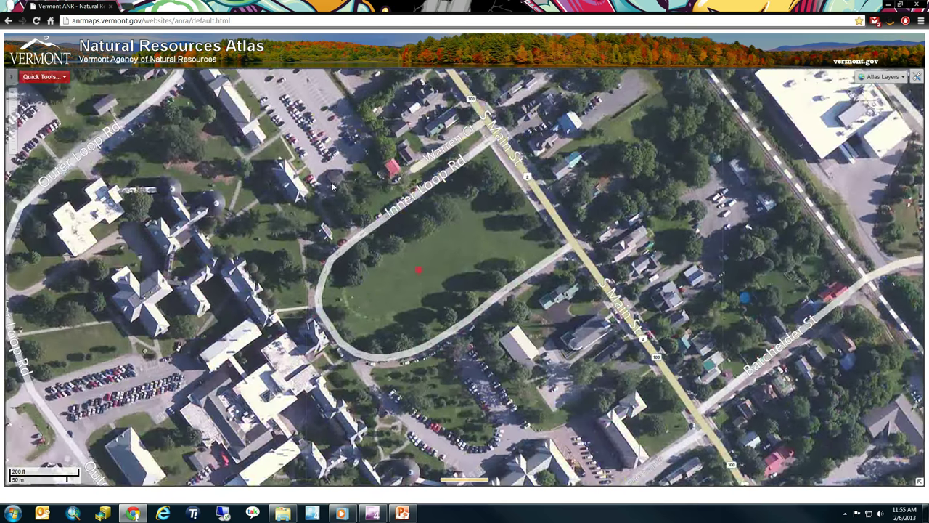
left_click(12, 80)
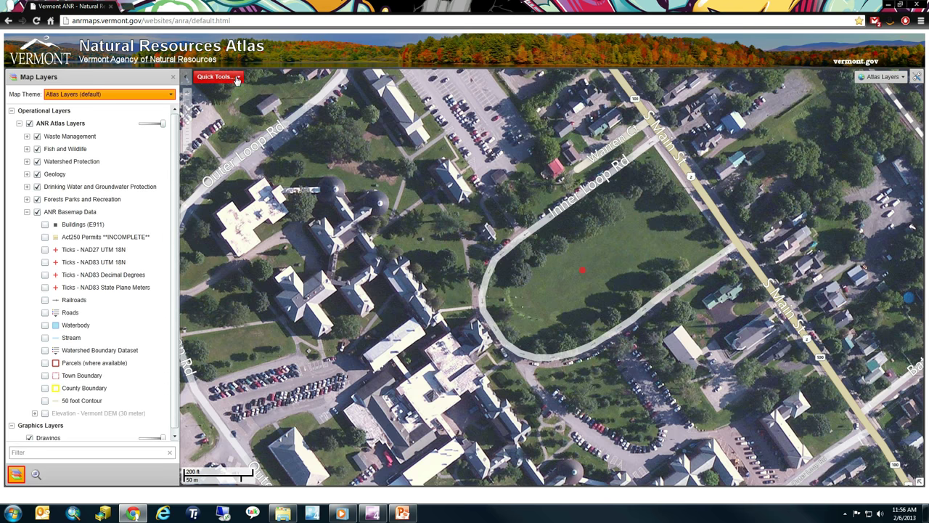
left_click(230, 81)
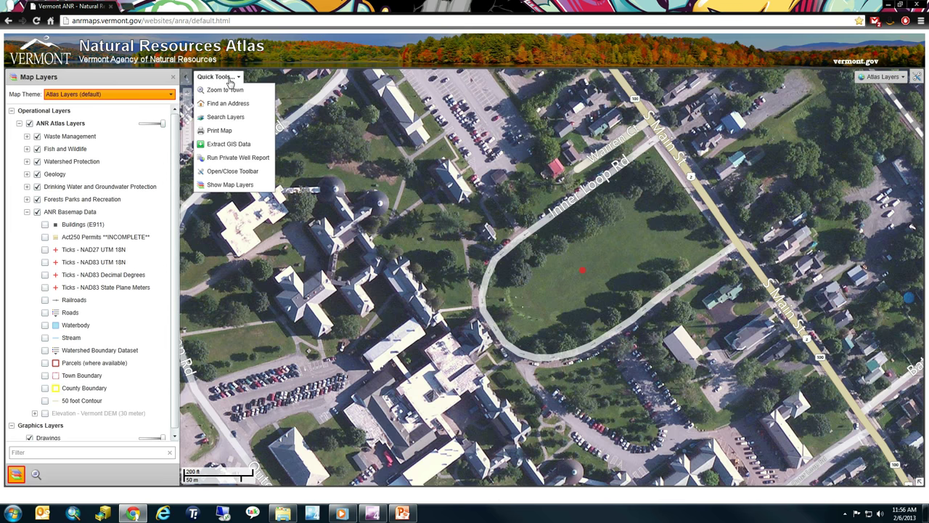
left_click(229, 79)
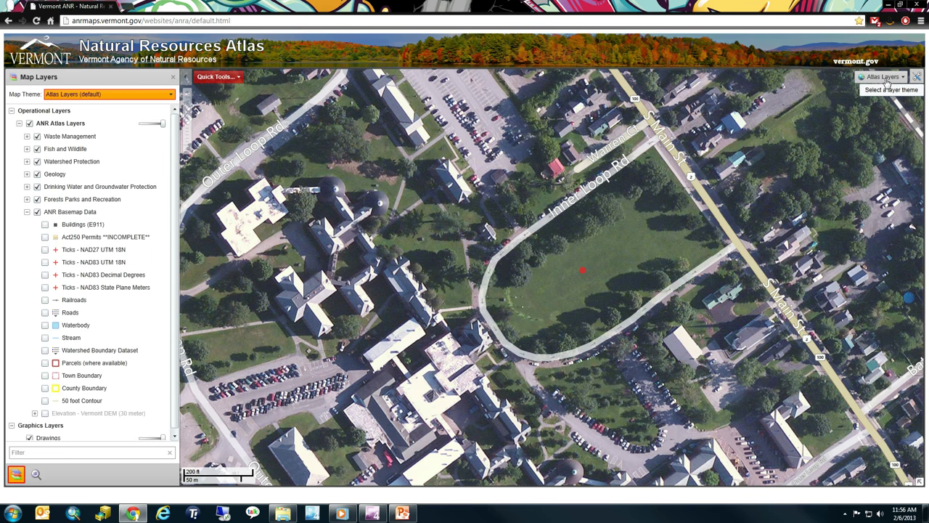
left_click(891, 80)
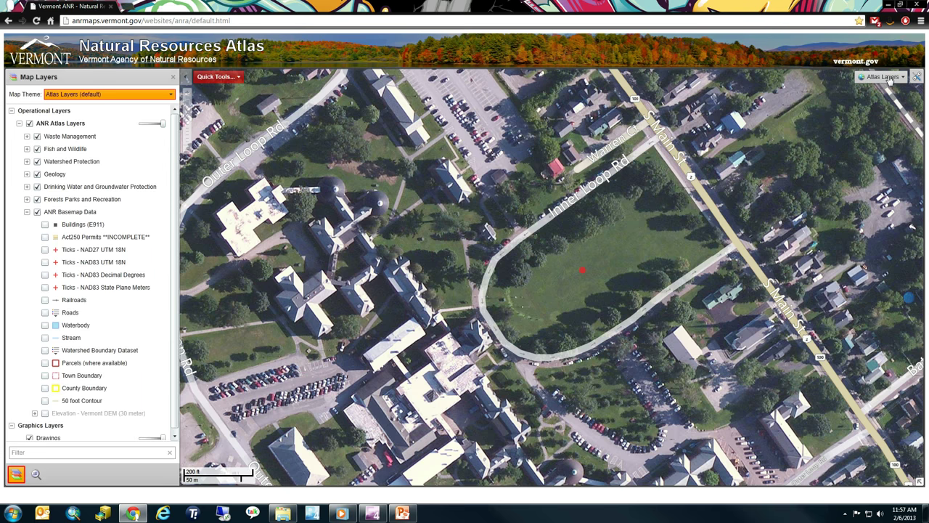
Centre the field and switch the basemap to black-and-white orthophotos
left_click_drag(788, 206, 676, 218)
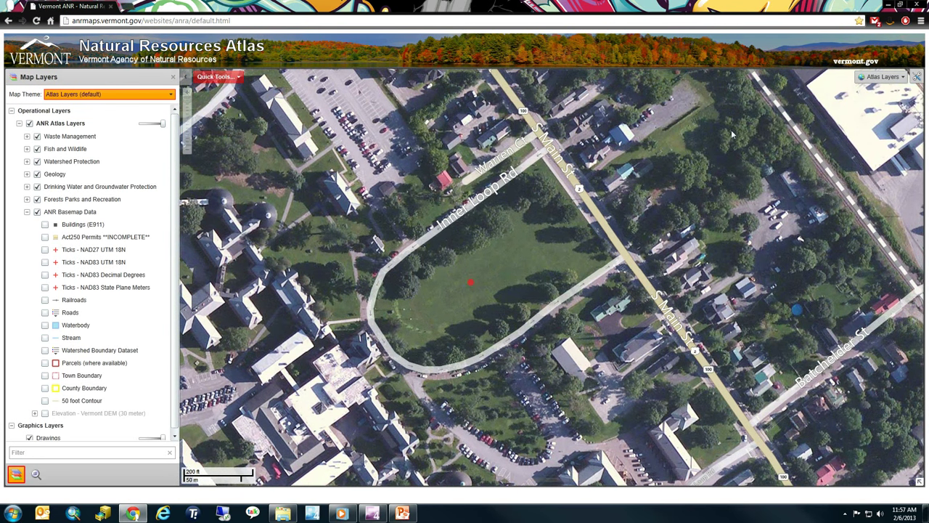
left_click(885, 77)
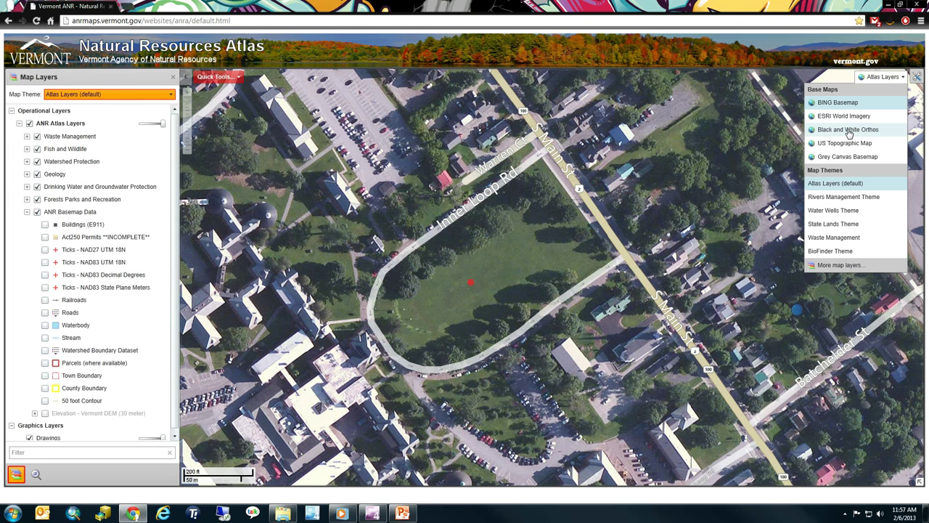
left_click(848, 131)
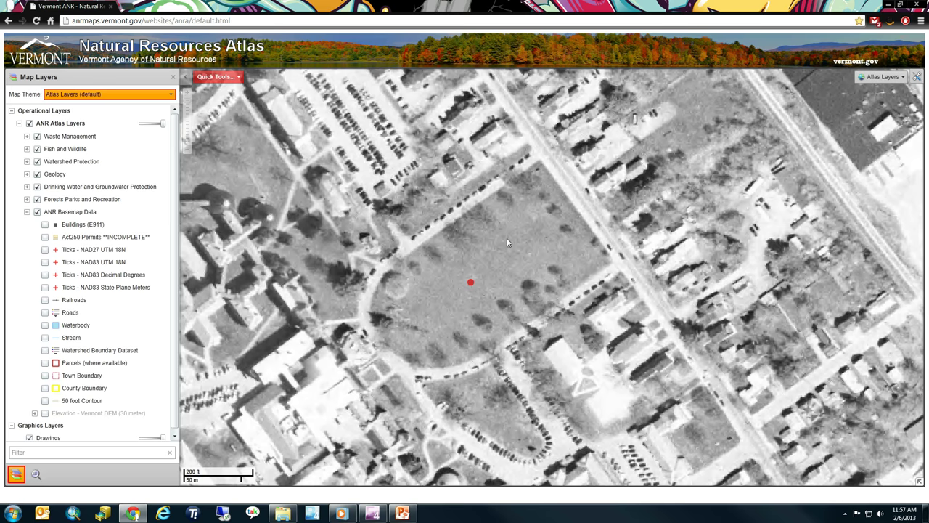
scroll(440, 283, "down", 1)
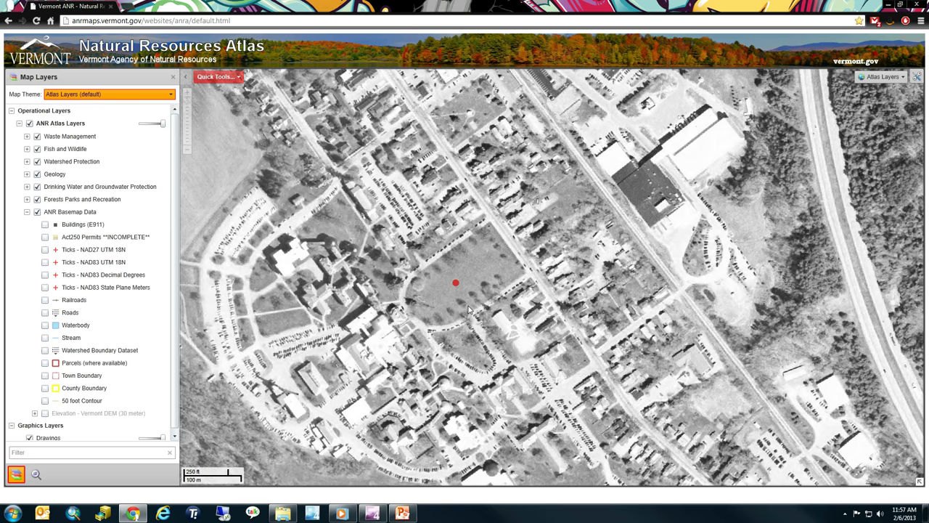
scroll(474, 282, "up", 1)
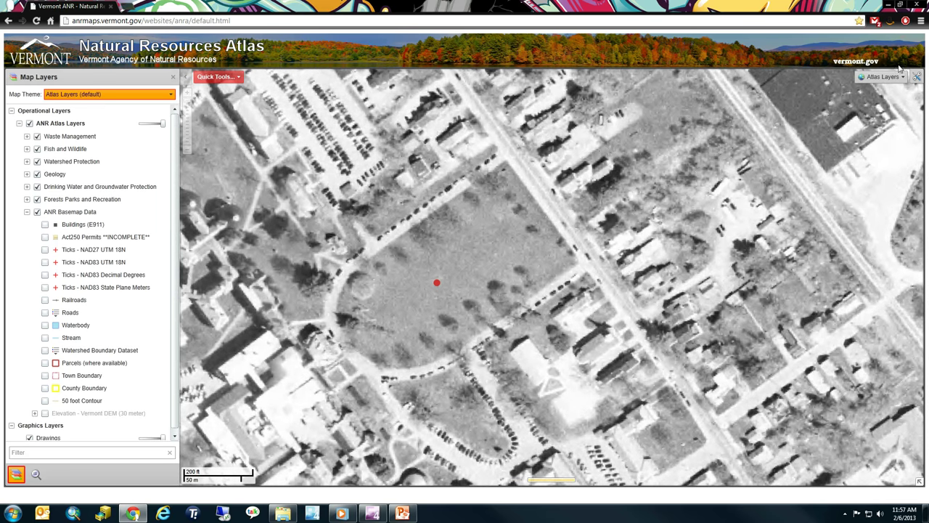
Switch to the US topographic basemap and zoom to the State Hospital area near the point
left_click(888, 77)
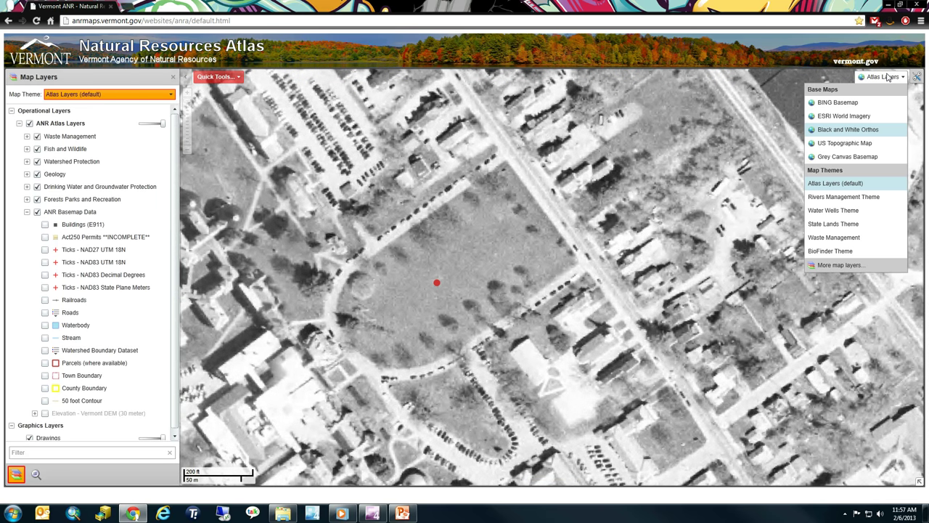
left_click(855, 148)
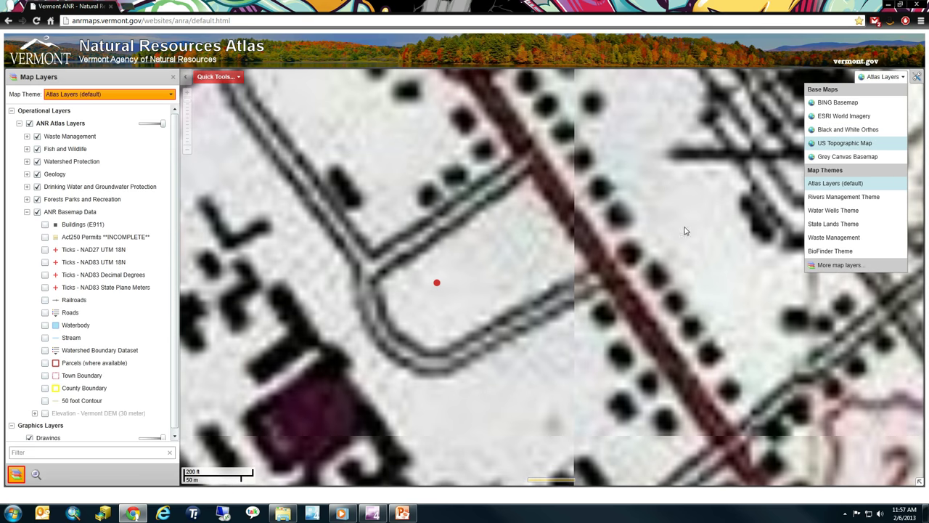
scroll(546, 305, "down", 2)
scroll(547, 310, "down", 2)
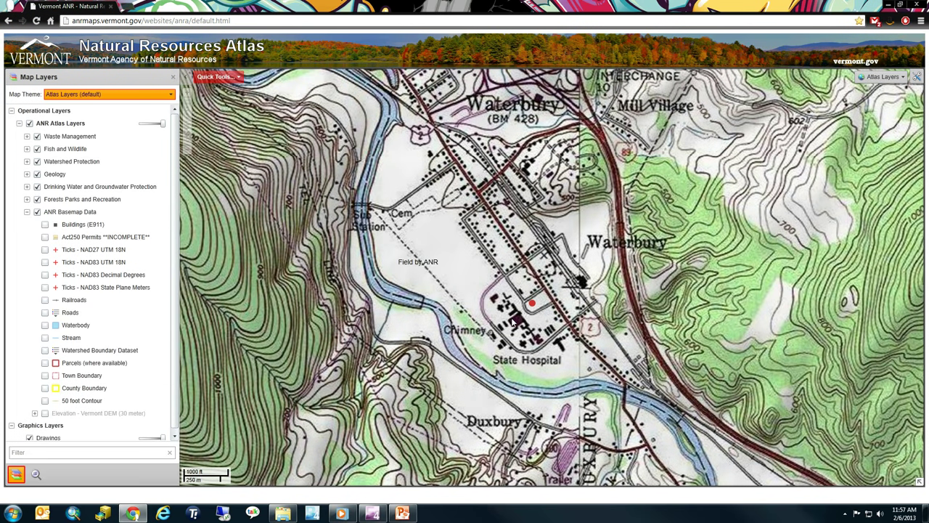
scroll(513, 320, "down", 4)
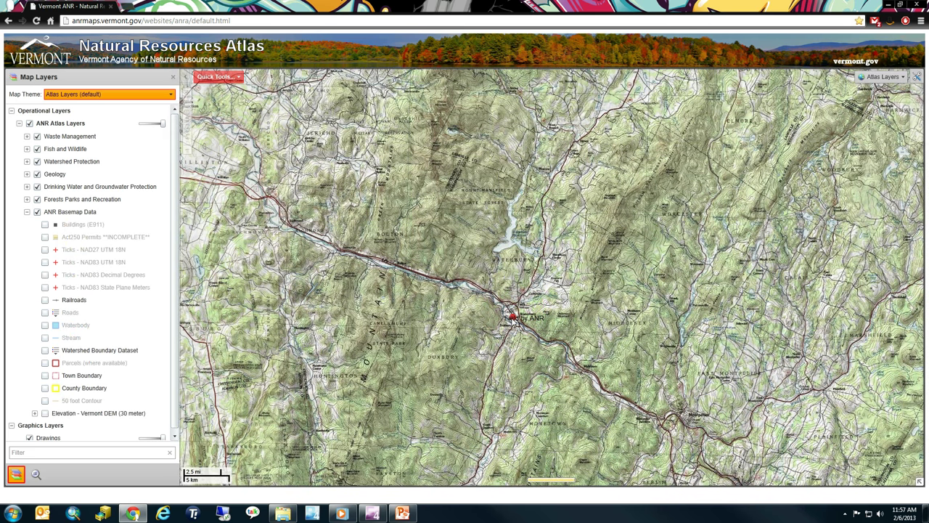
scroll(513, 319, "down", 2)
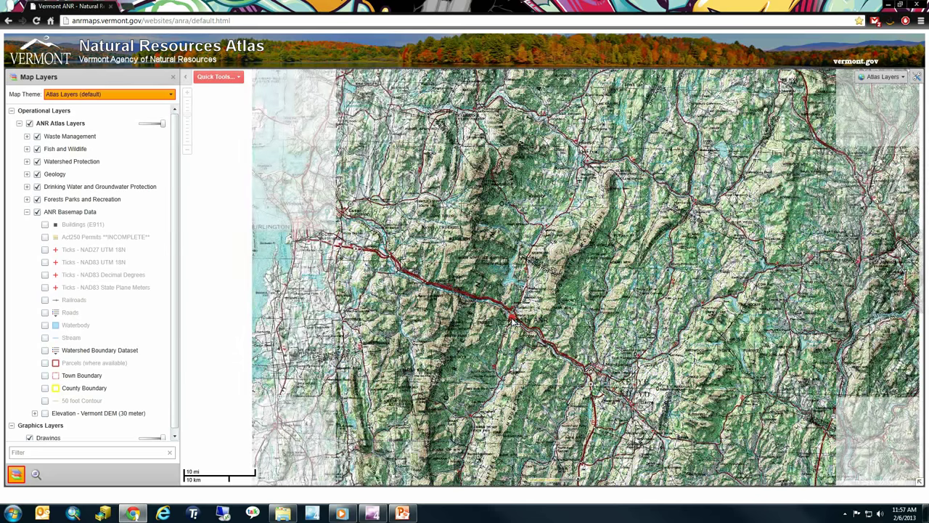
scroll(512, 320, "down", 1)
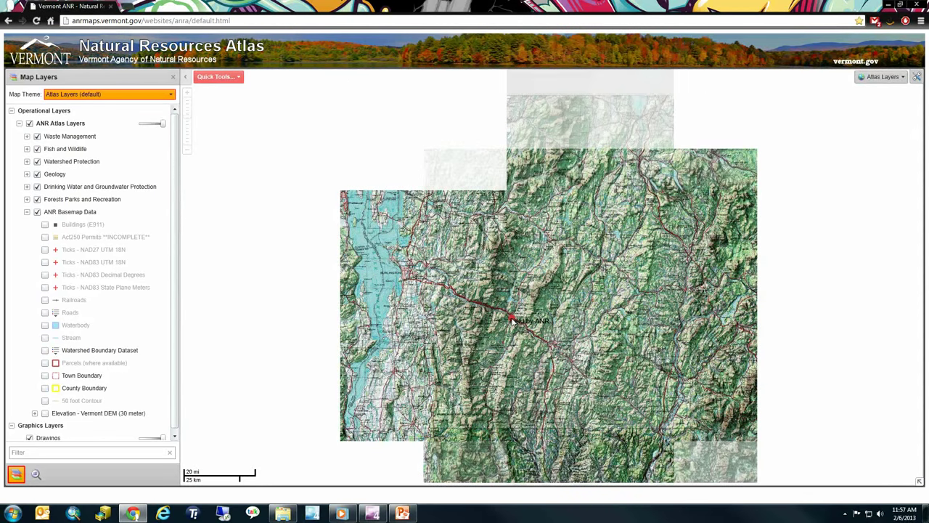
scroll(513, 319, "up", 4)
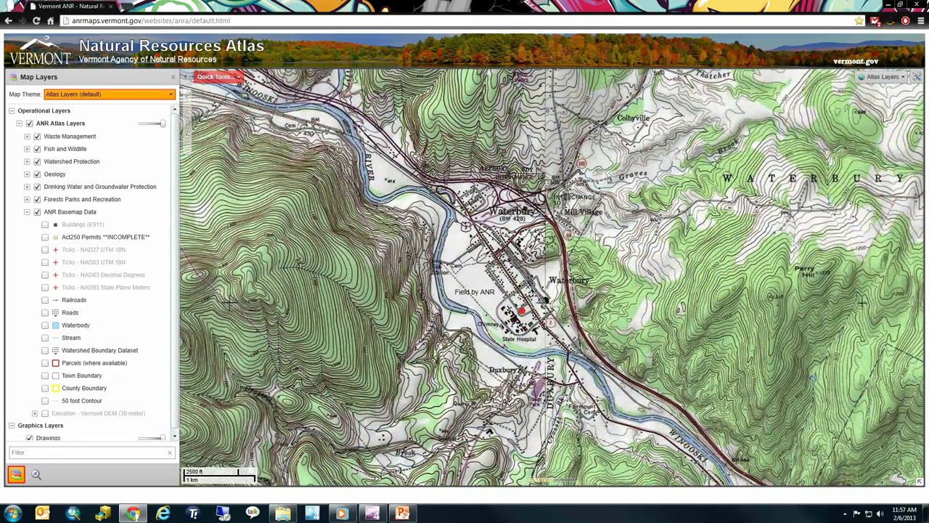
scroll(512, 320, "up", 1)
left_click_drag(853, 305, 796, 270)
scroll(451, 284, "up", 1)
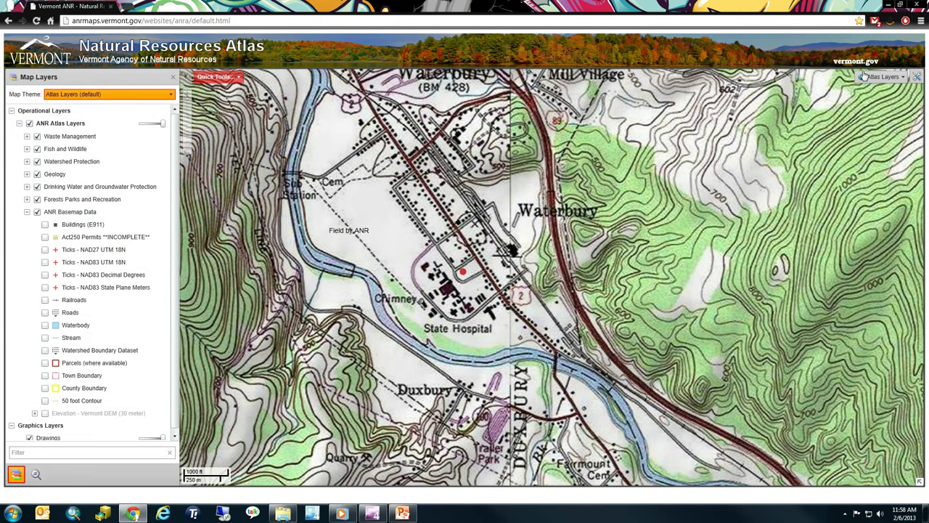
Set the basemap to Grey Canvas Basemap and open the Map Theme dropdown
left_click(883, 78)
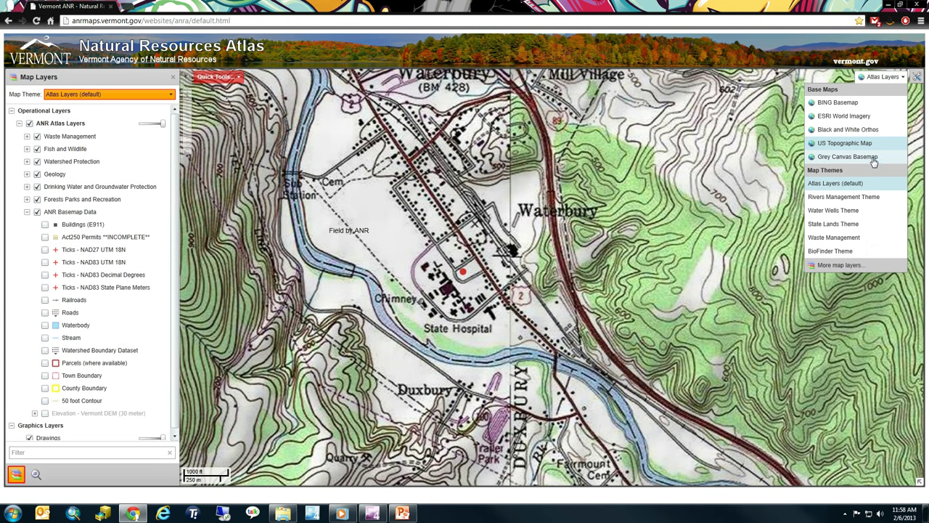
left_click(874, 158)
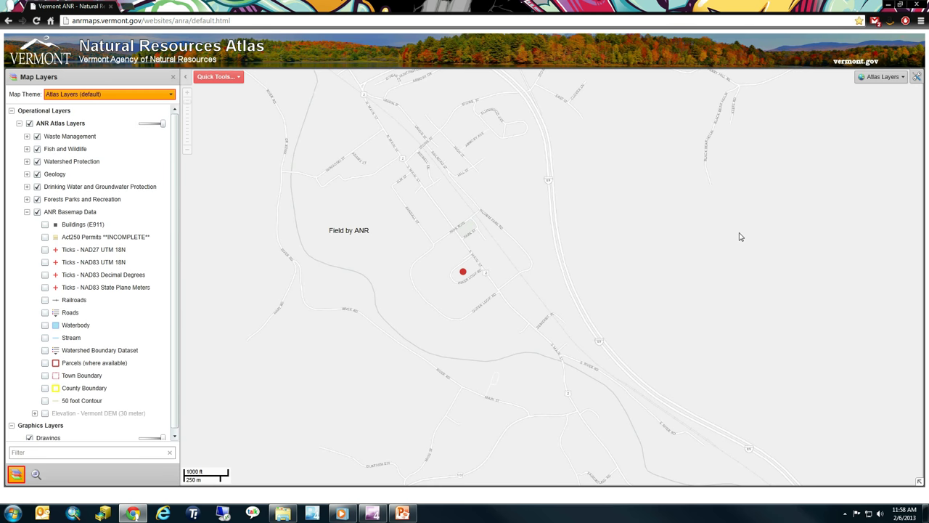
left_click(885, 81)
left_click(80, 96)
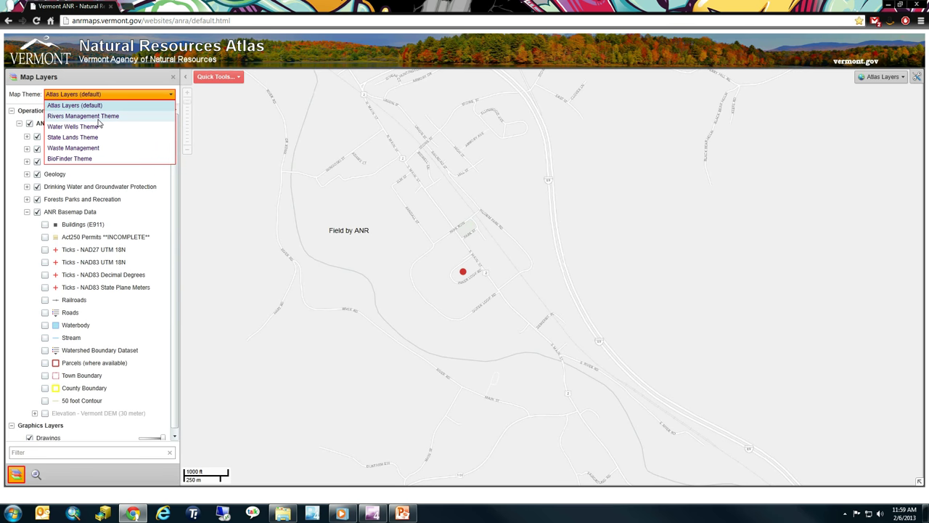
Apply Rivers Management Theme, expand SGAT Assessment Layers, pan north to the reach breaks, then collapse SGAT
left_click(91, 118)
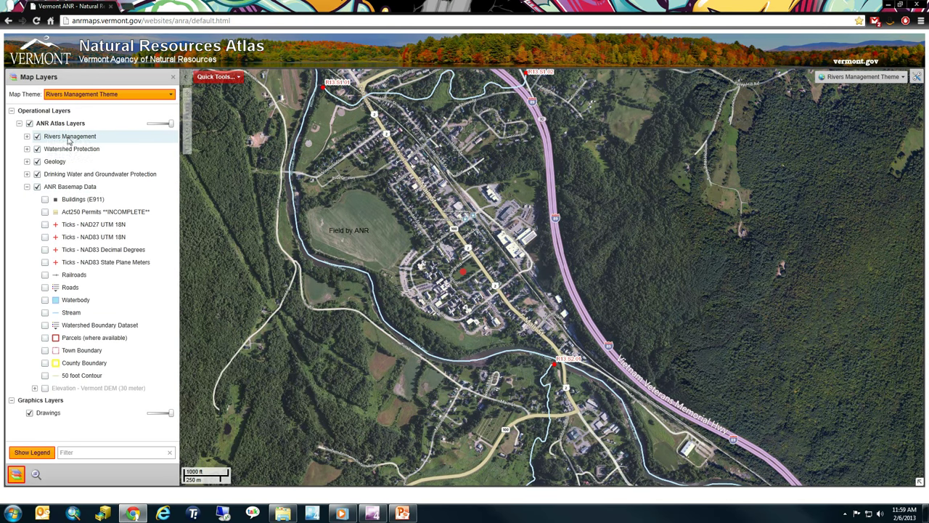
left_click(27, 137)
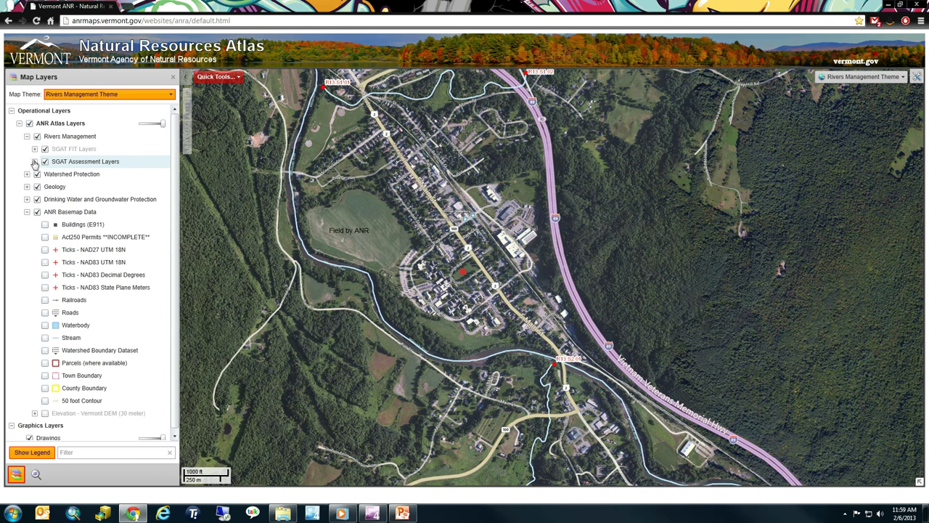
left_click(34, 162)
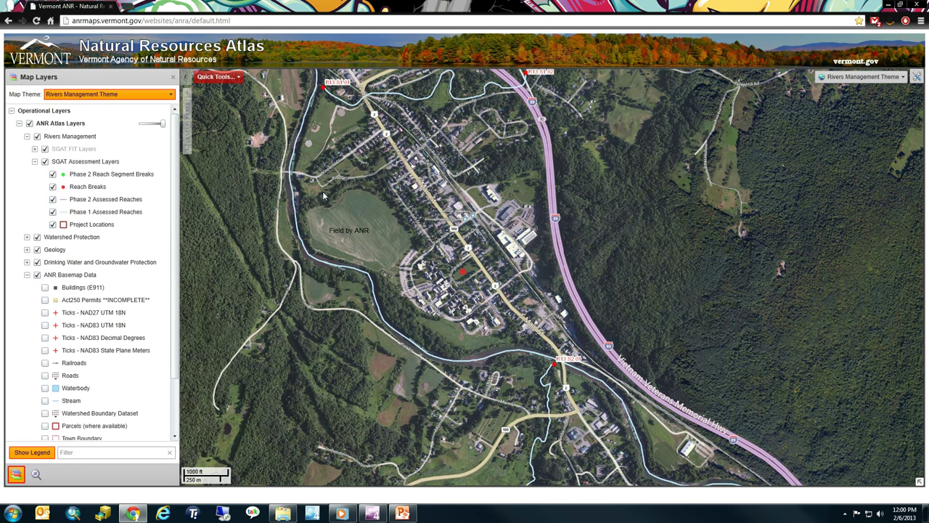
left_click_drag(352, 134, 390, 311)
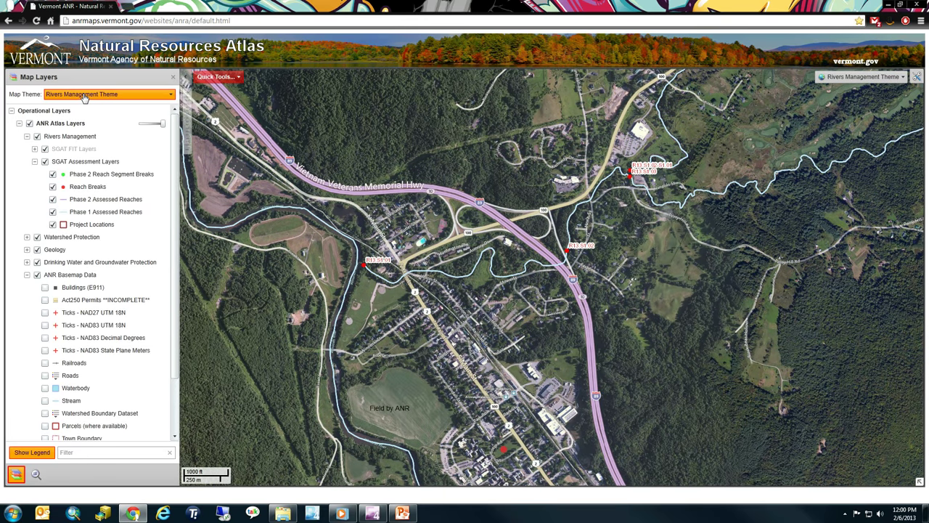
left_click(35, 162)
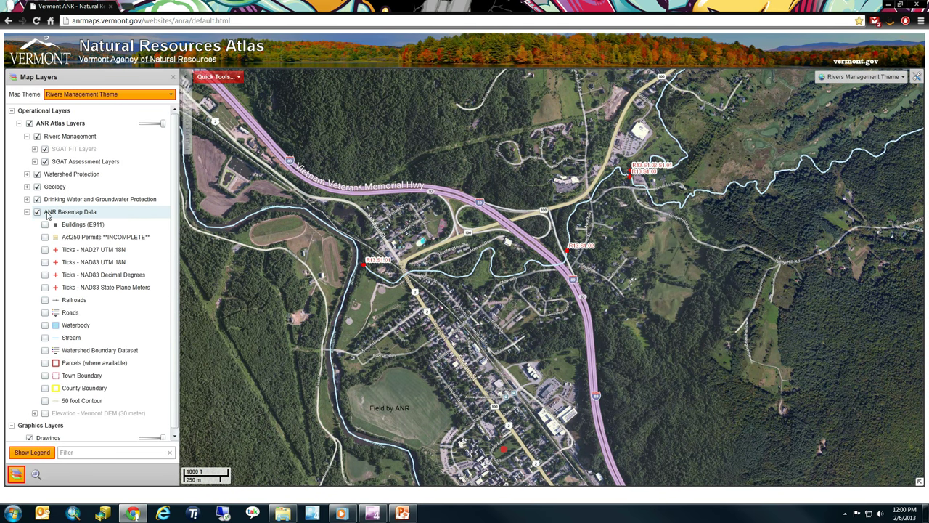
Apply the Water Wells Theme and pan the map south of town over forest
left_click(122, 95)
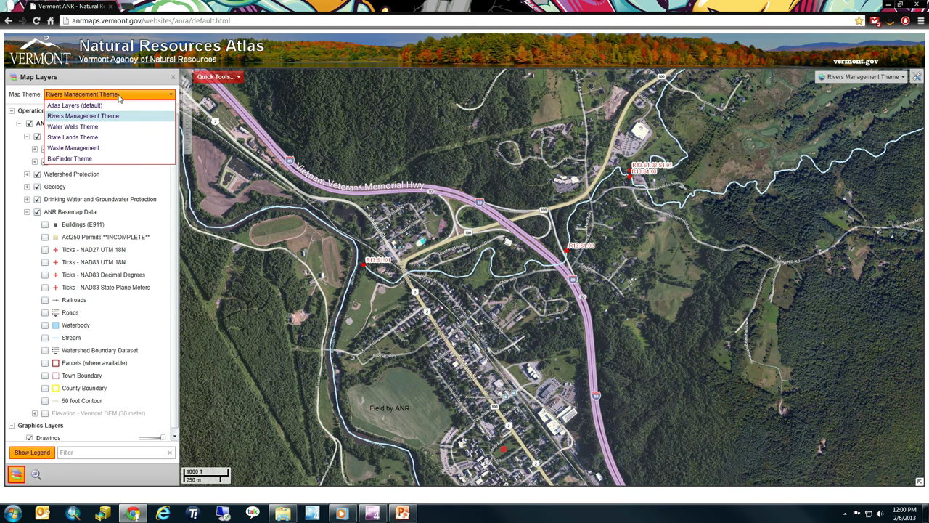
left_click(73, 126)
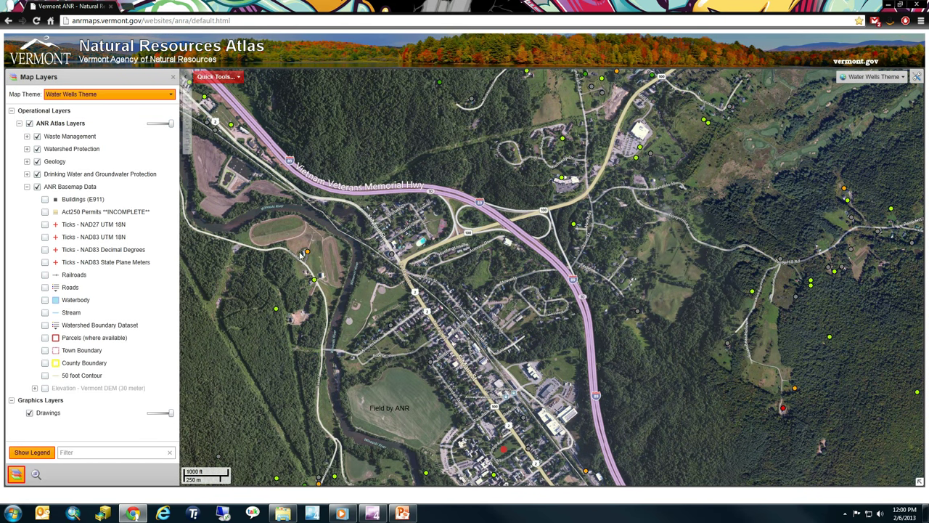
left_click_drag(676, 460, 610, 147)
left_click_drag(574, 475, 599, 283)
Centre the view on the orange polygon and blue circle, and expand Drinking Water and Groundwater Protection
left_click_drag(751, 179, 407, 254)
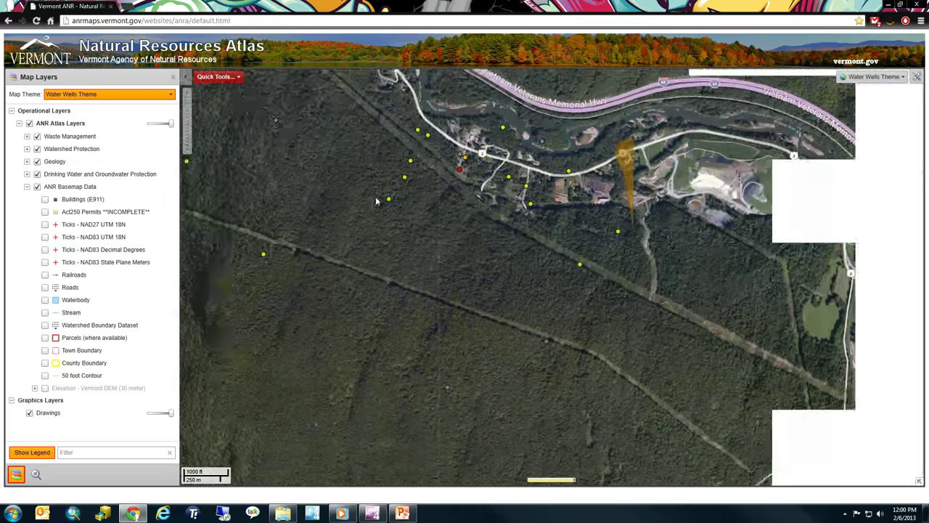
left_click_drag(658, 307, 575, 234)
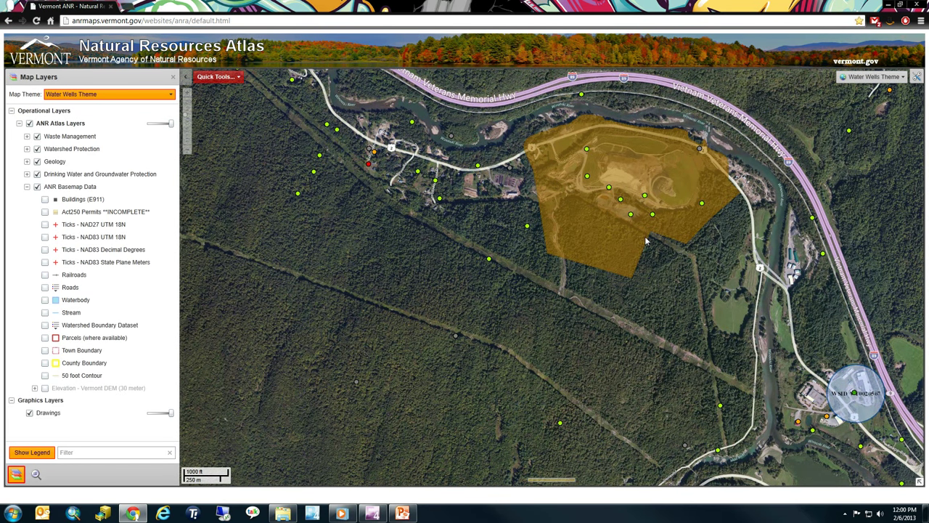
left_click_drag(689, 245, 460, 158)
left_click_drag(465, 265, 435, 250)
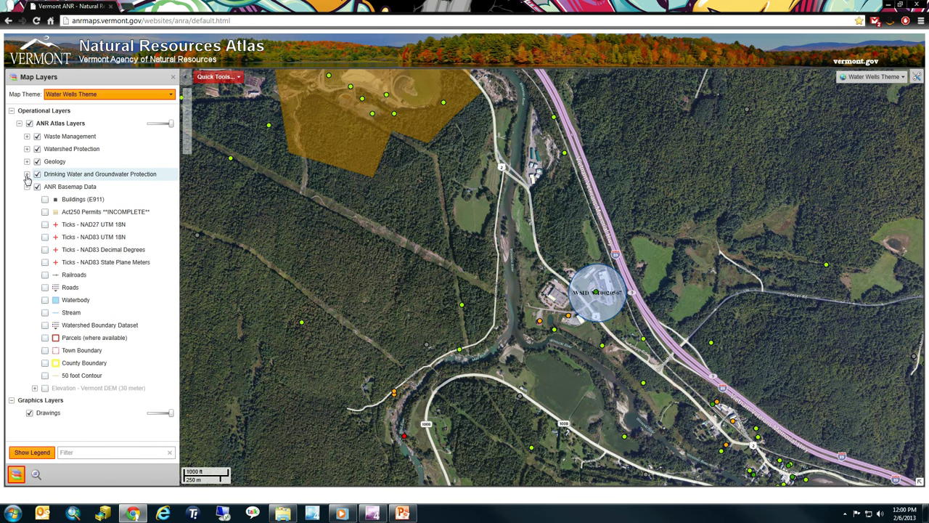
left_click(27, 177)
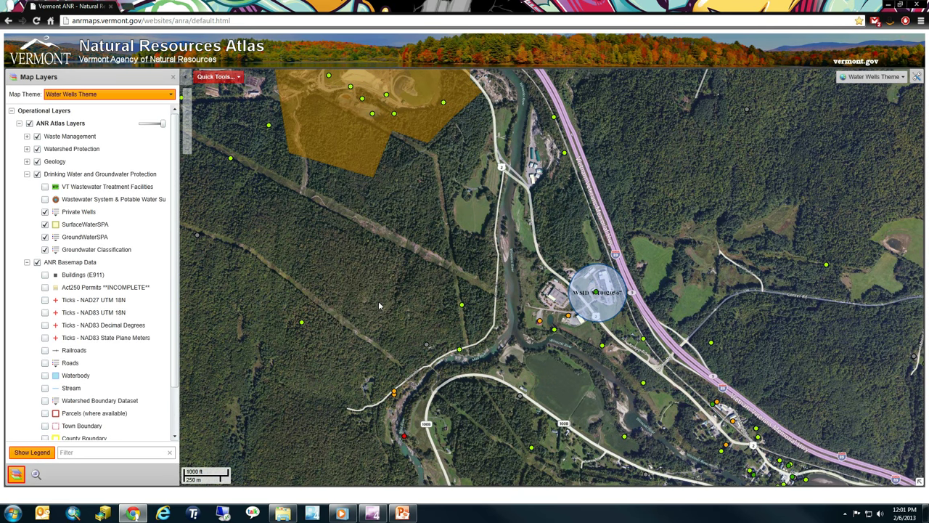
Zoom out to the 25 mi scale and show the Private Wells layer details with its 1:50,000 visible scale
scroll(367, 301, "down", 5)
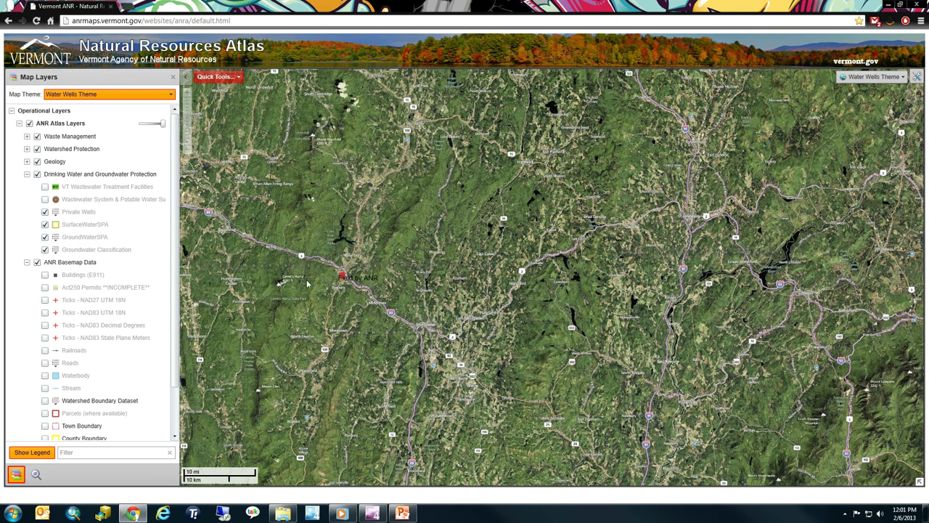
scroll(337, 277, "down", 2)
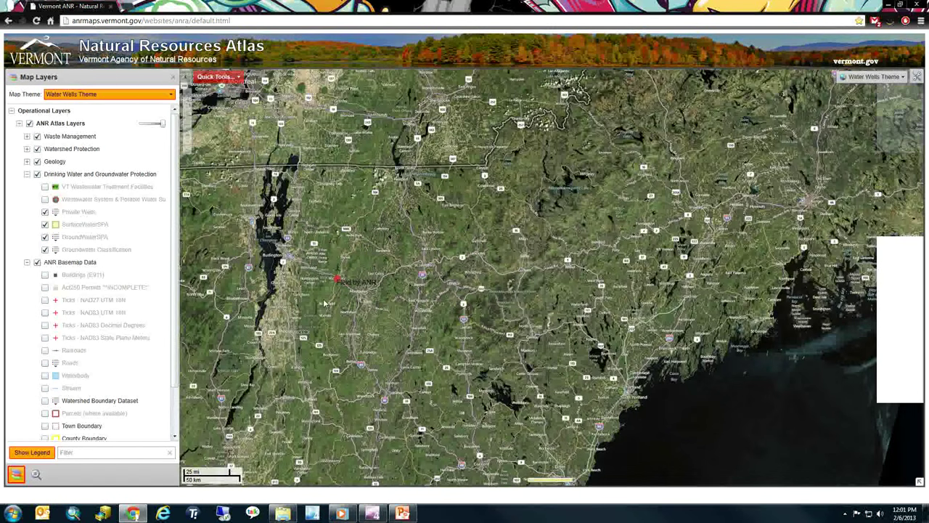
left_click_drag(337, 280, 350, 231)
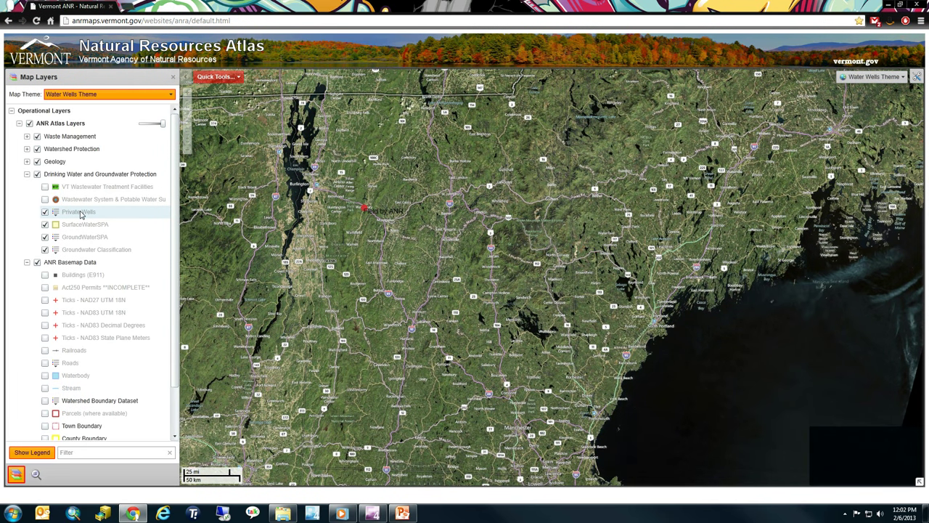
left_click(81, 214)
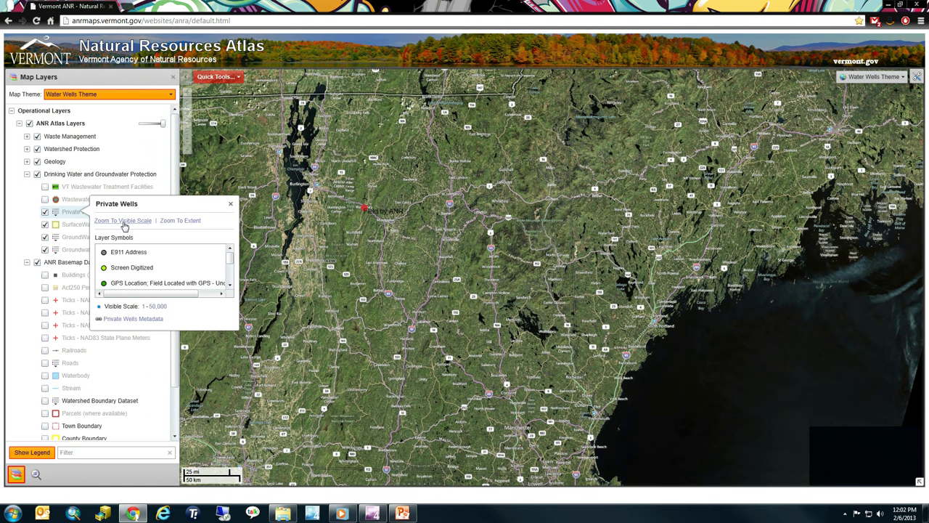
Zoom to the Private Wells visible scale, pan over Waterbury village's wells, and raise atlas layer transparency
left_click(128, 225)
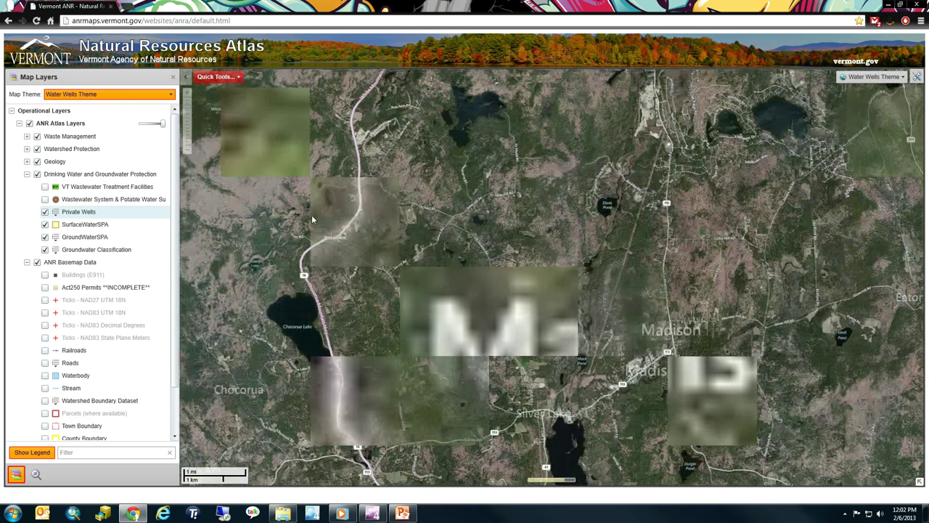
left_click_drag(312, 215, 501, 233)
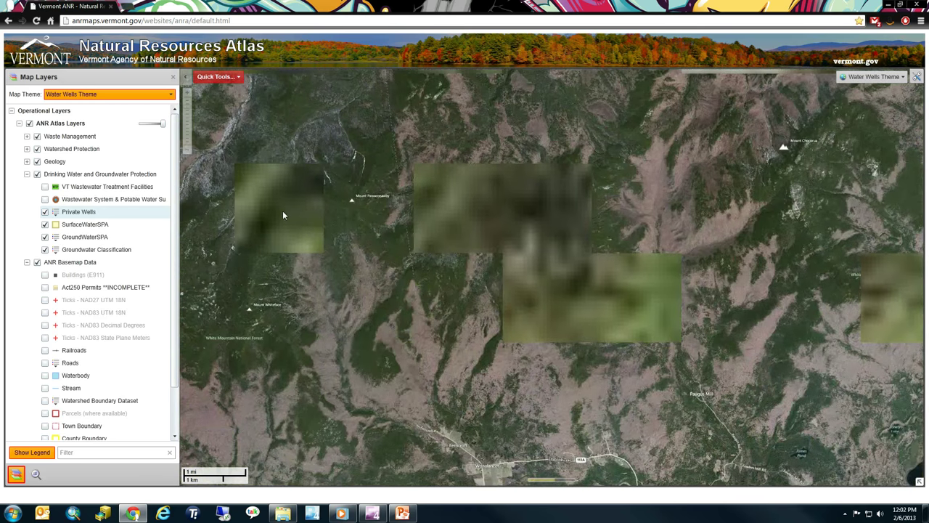
left_click_drag(283, 211, 532, 244)
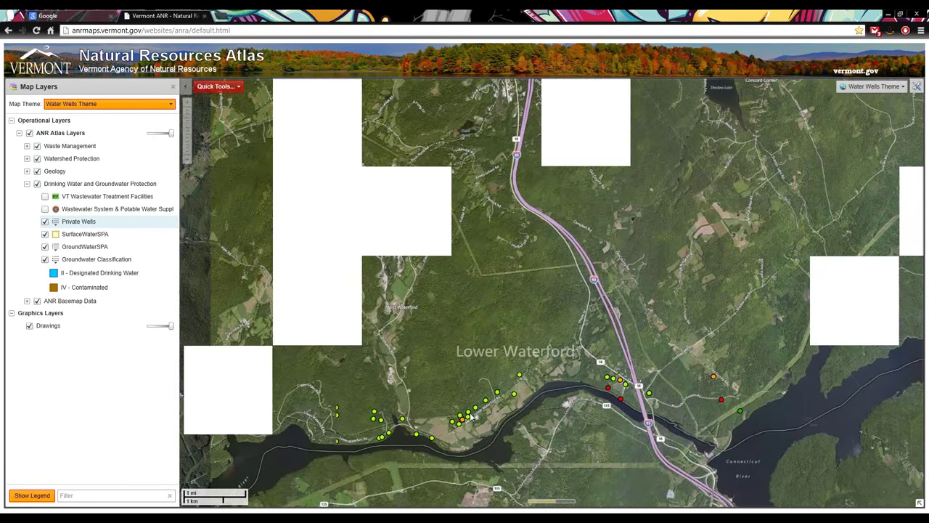
left_click_drag(314, 223, 505, 341)
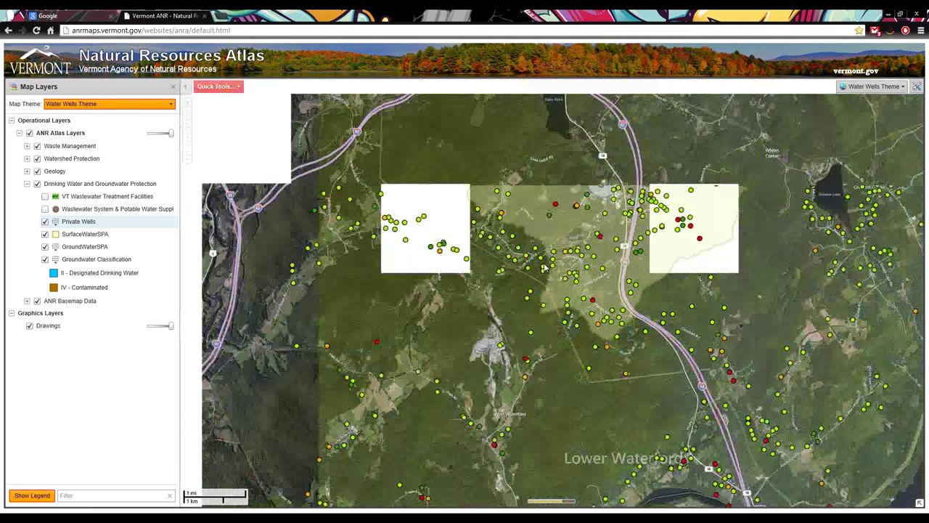
left_click_drag(374, 233, 416, 285)
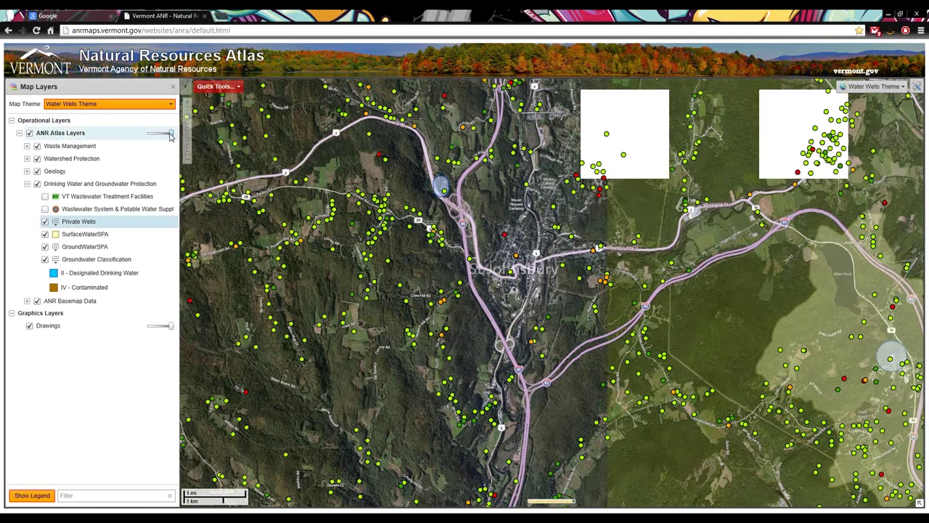
left_click_drag(170, 133, 169, 133)
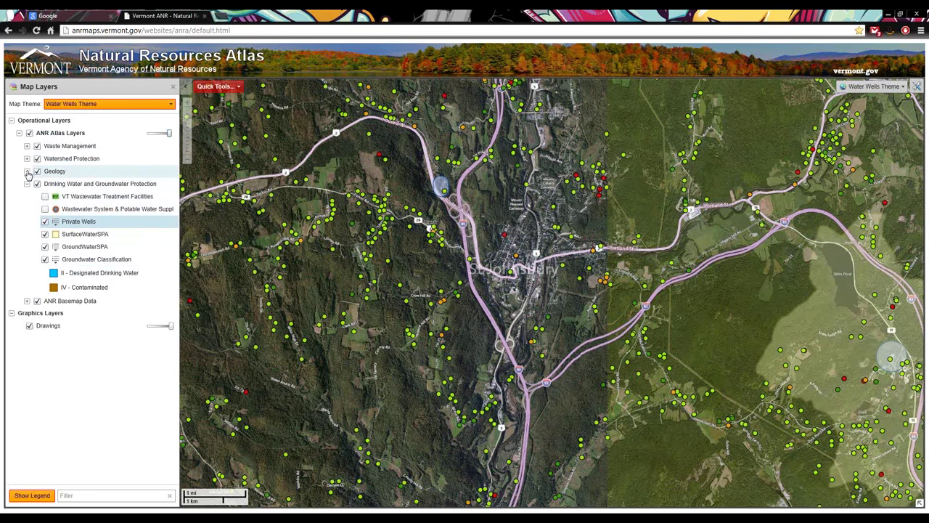
Expand Geology, turn on Soils - Hydric, and zoom in on the Parker Rd area
left_click(27, 171)
left_click(46, 248)
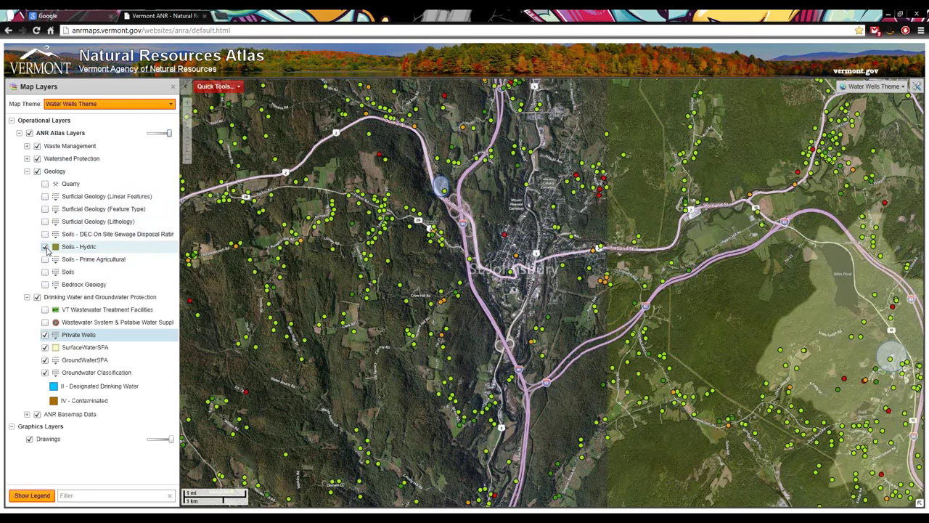
scroll(306, 184, "up", 1)
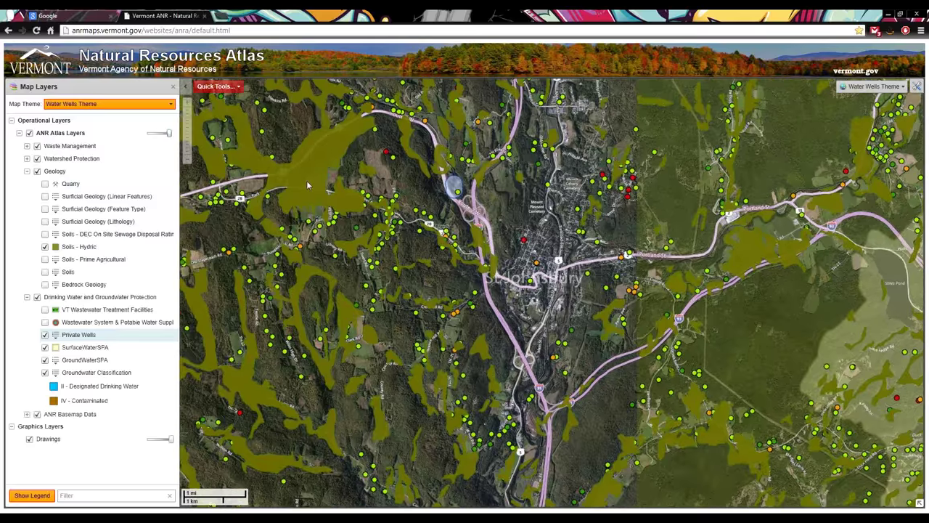
scroll(306, 185, "up", 1)
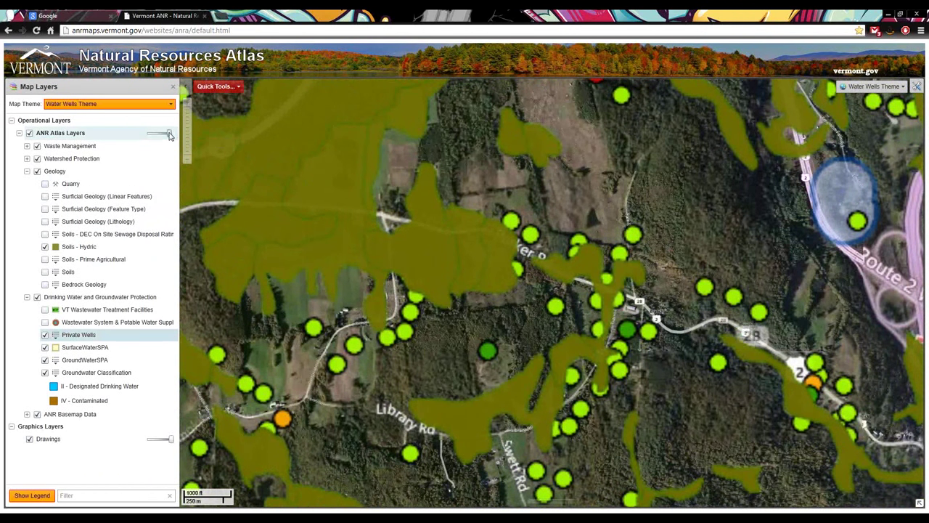
Set the ANR Atlas Layers to about 42% transparency, switch Soils - Hydric off, and begin filtering layers by name
left_click_drag(167, 136, 162, 138)
mouse_move(161, 137)
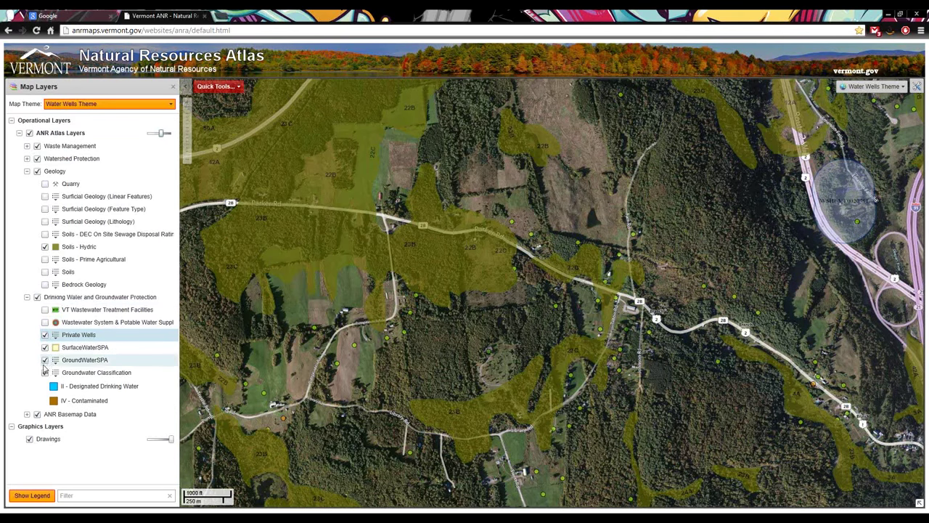
left_click(45, 247)
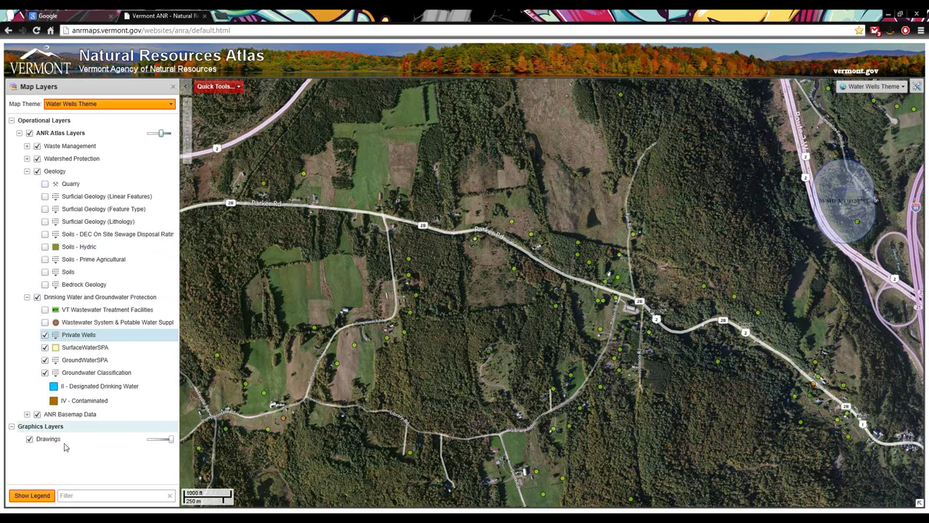
left_click(73, 495)
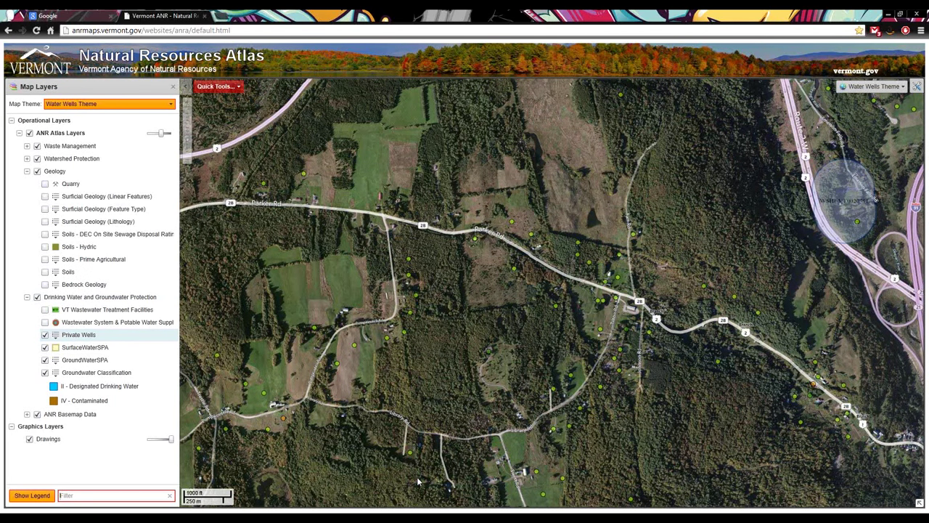
type("p")
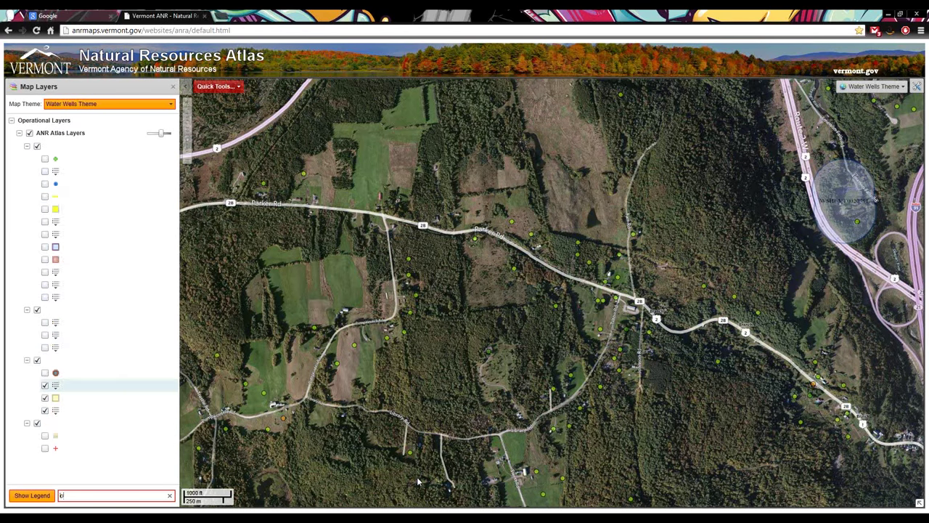
type("ermit")
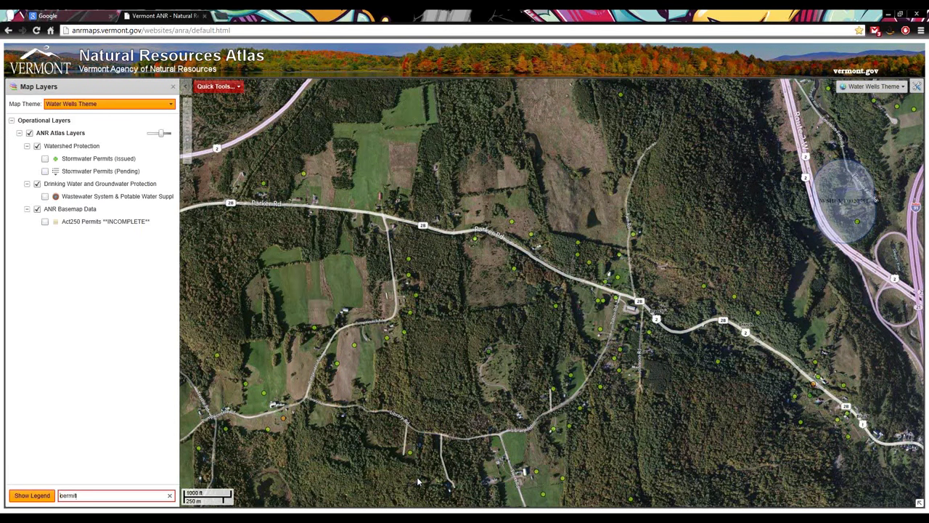
type("ater")
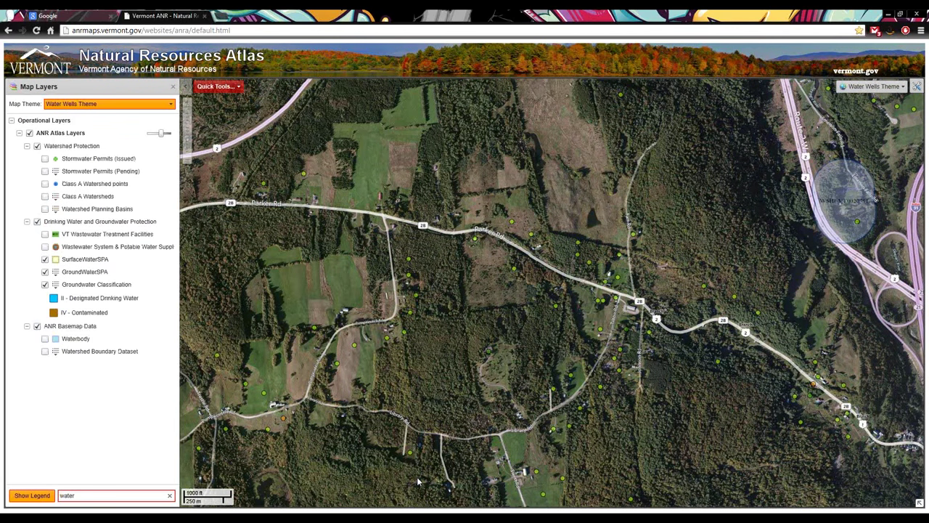
key("BackSpace")
key("BackSpace")
key("BackSpace")
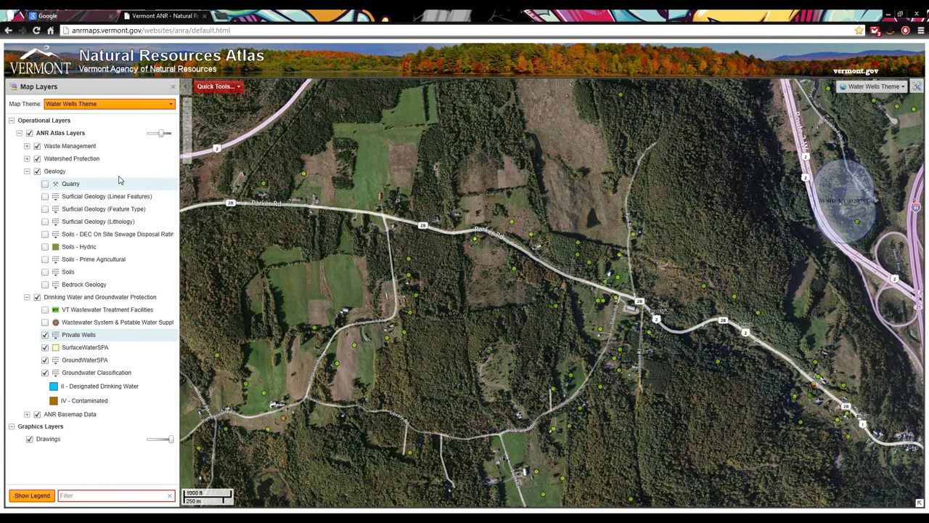
Switch to the Waste Management theme with the atlas layers fully opaque
left_click(140, 104)
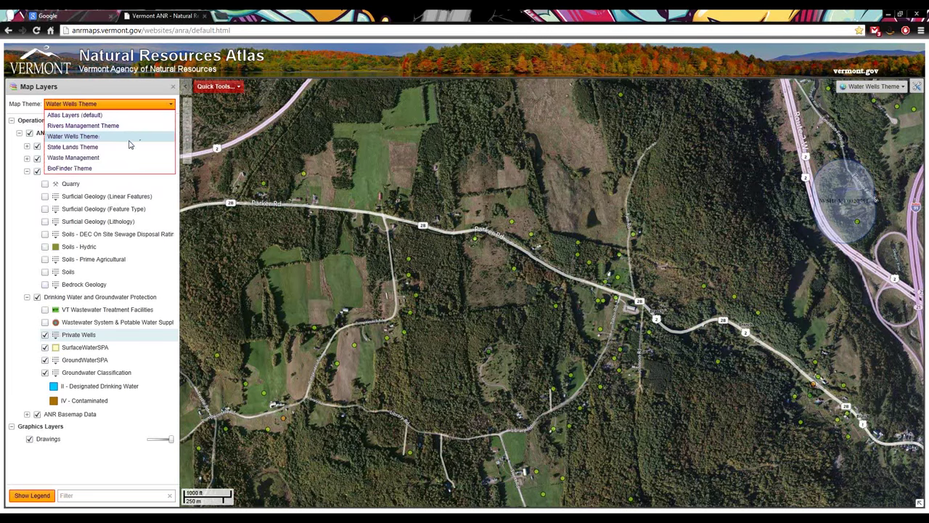
left_click(120, 158)
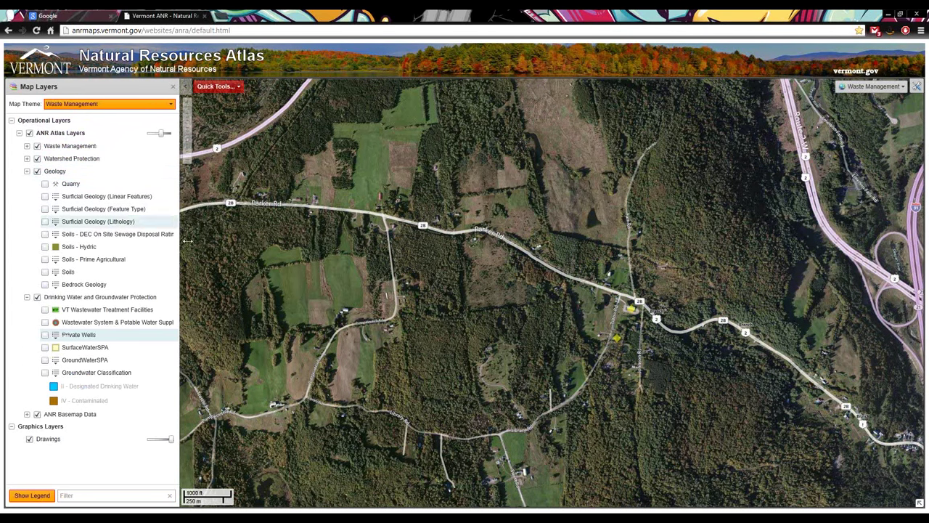
left_click_drag(164, 133, 171, 132)
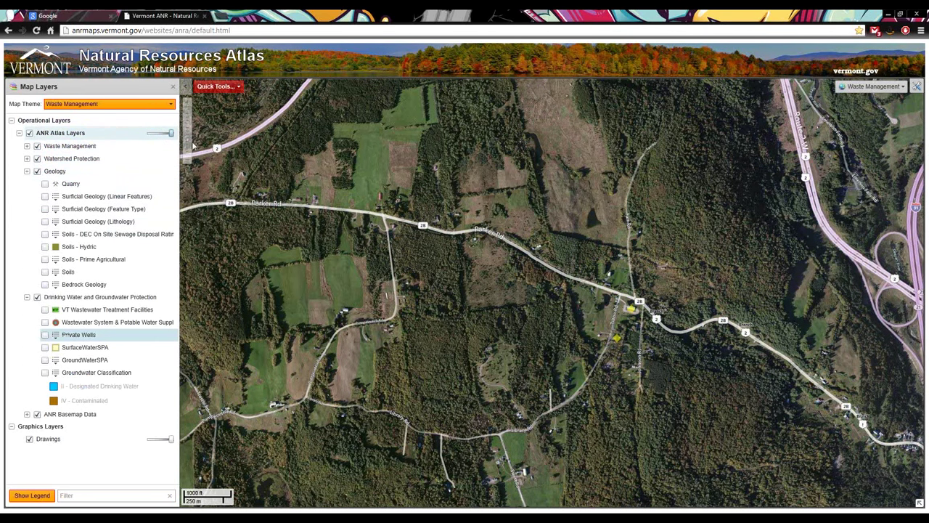
Collapse Geology and Drinking Water, expand Waste Management, and show the Hazardous Waste Site details
left_click(27, 171)
left_click(27, 184)
left_click(27, 146)
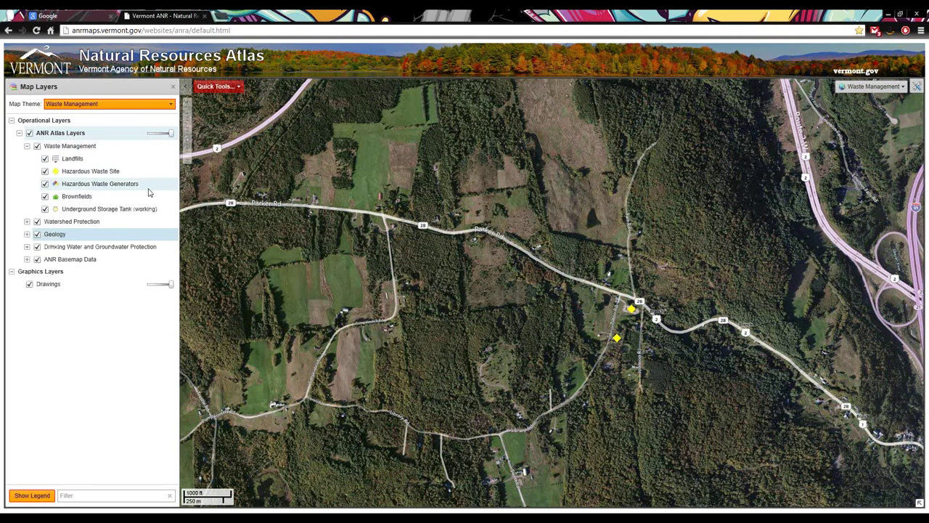
left_click(94, 174)
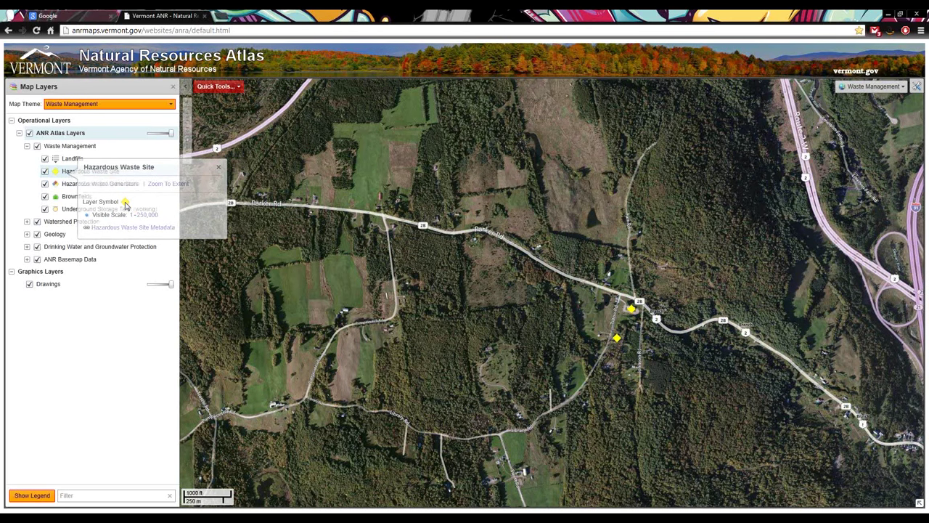
Make the Hazardous Waste Site symbol a red circle with a 100% navy border of size 3.00
left_click(125, 204)
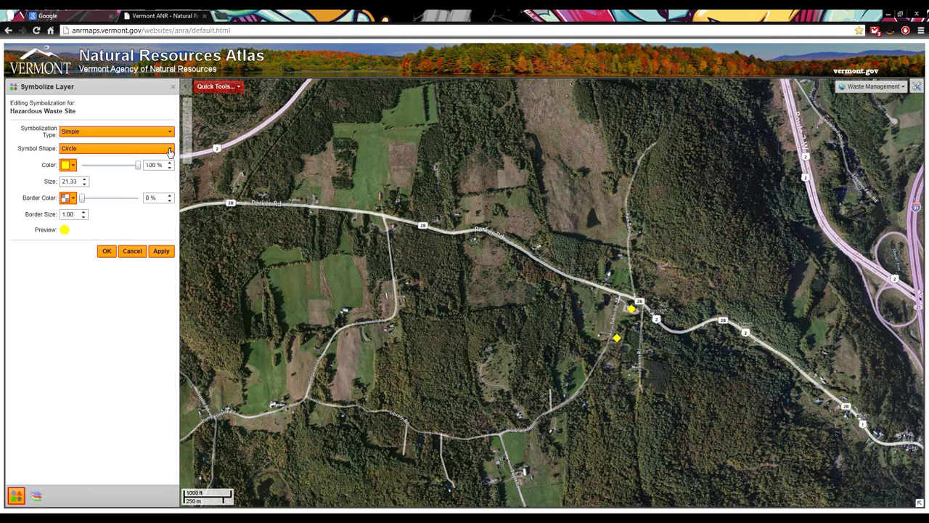
left_click(166, 151)
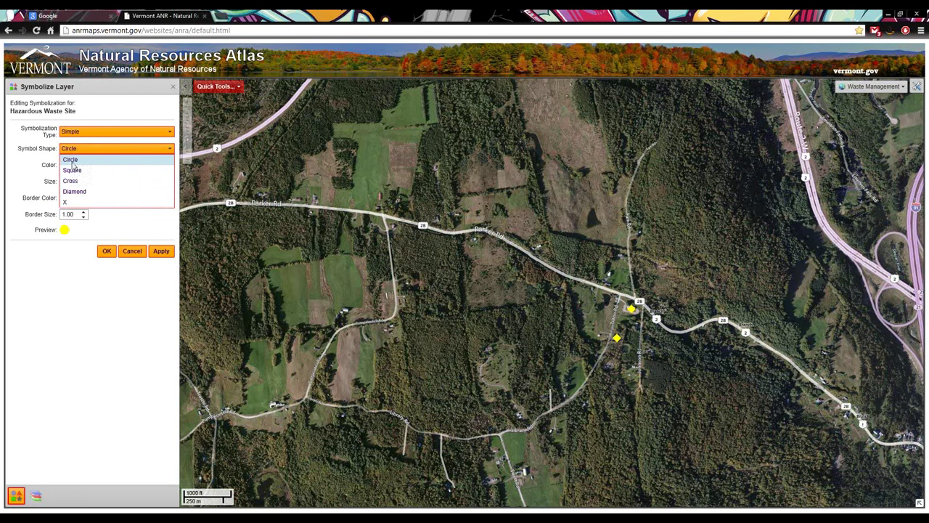
left_click(73, 160)
left_click(73, 167)
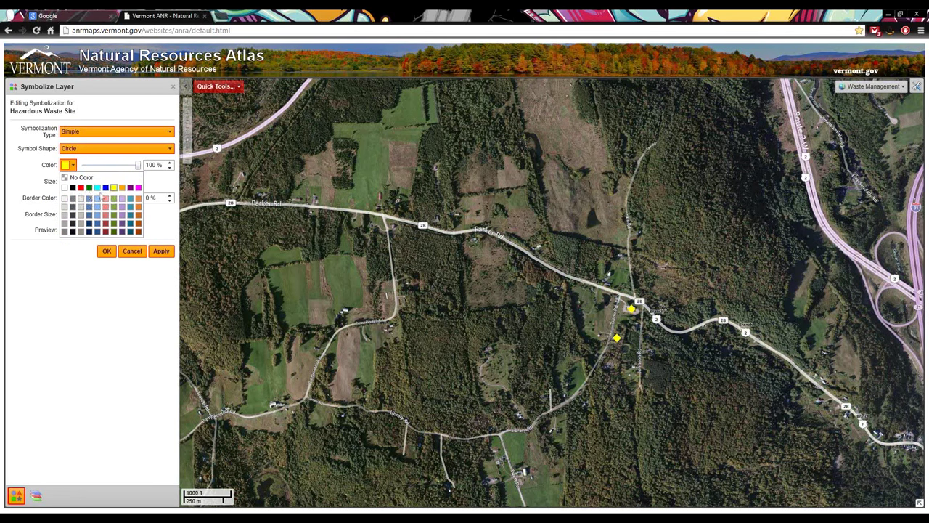
left_click(76, 198)
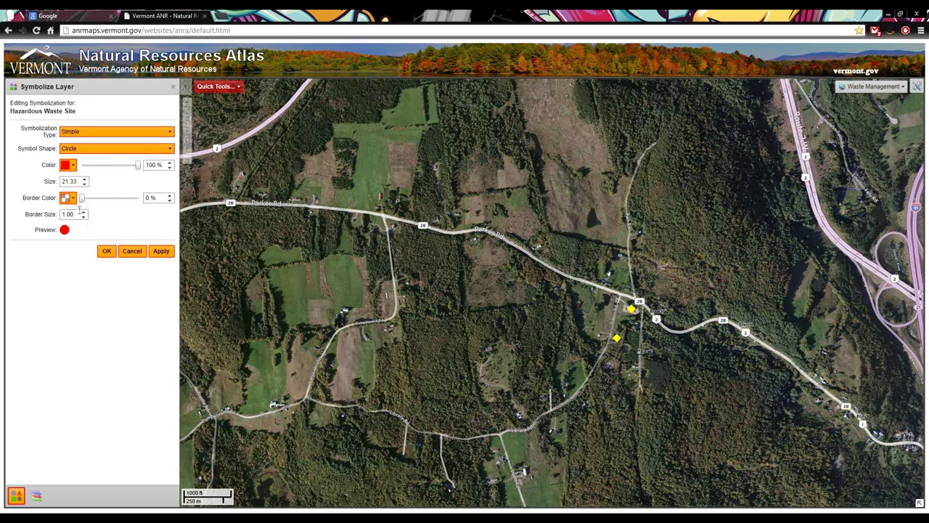
left_click(74, 197)
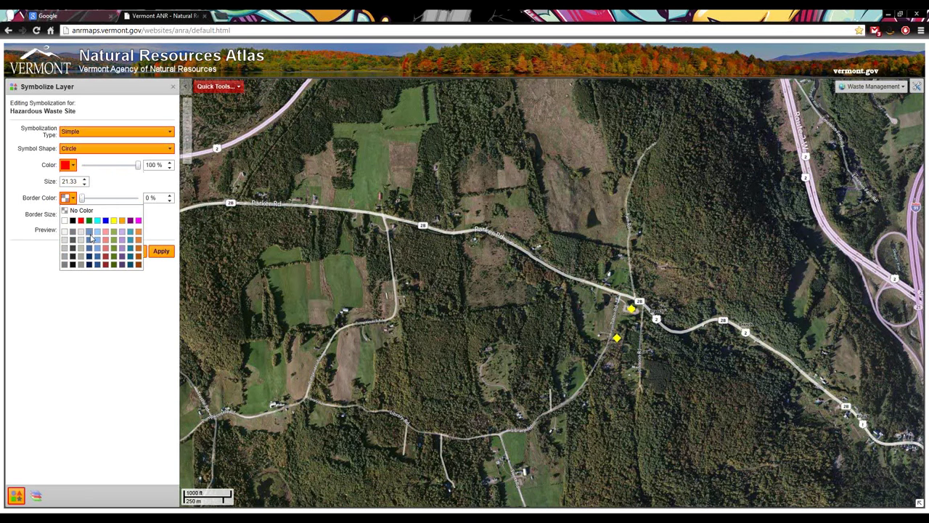
left_click(89, 260)
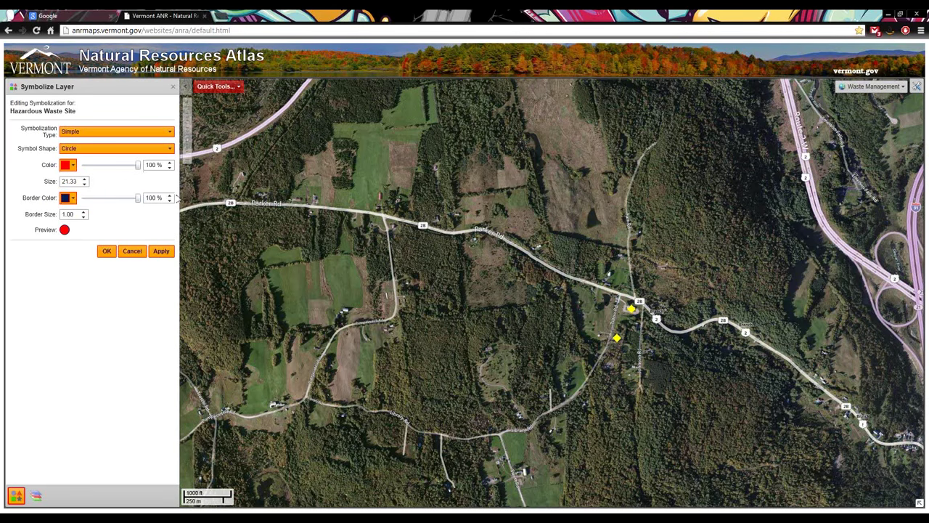
left_click(83, 211)
left_click(84, 211)
left_click(107, 251)
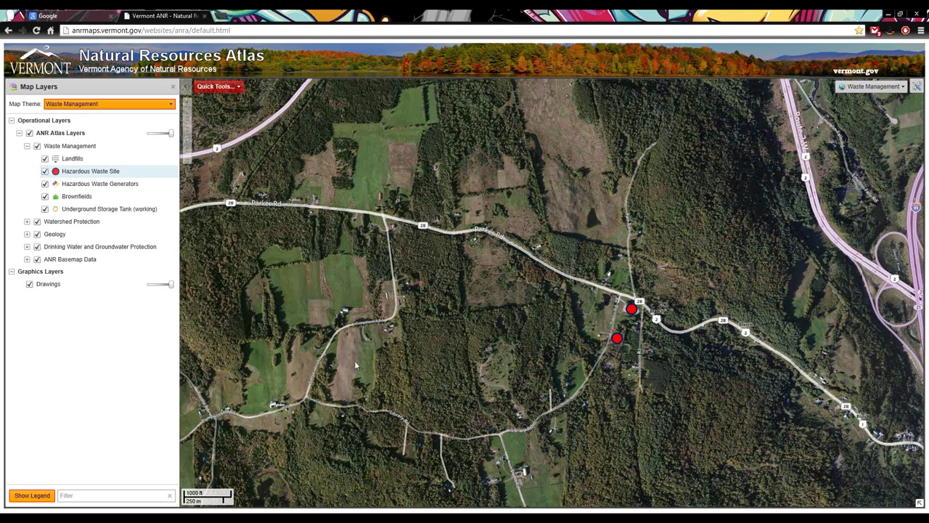
left_click(56, 159)
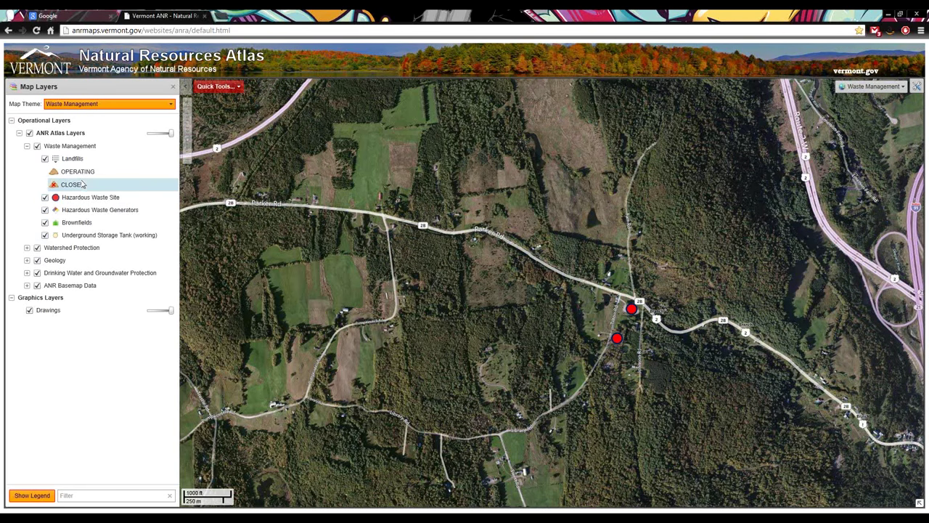
left_click(80, 159)
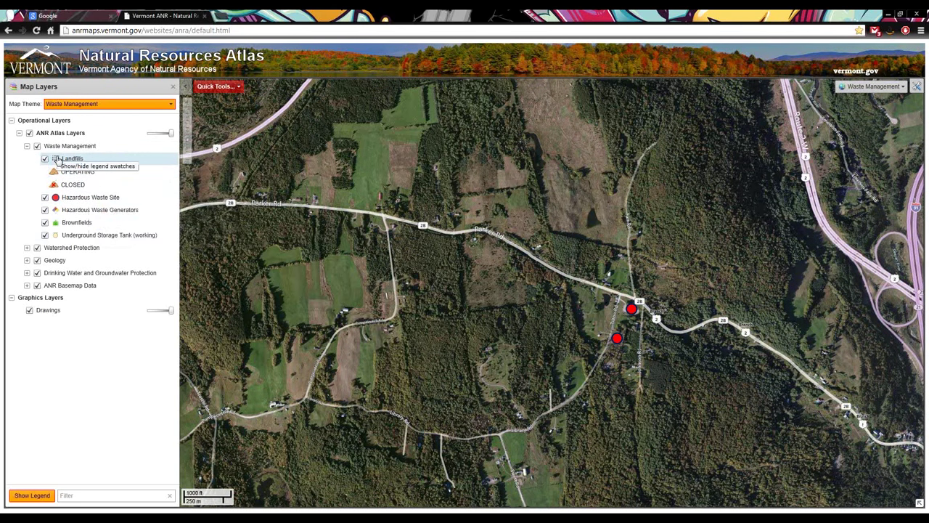
left_click(57, 160)
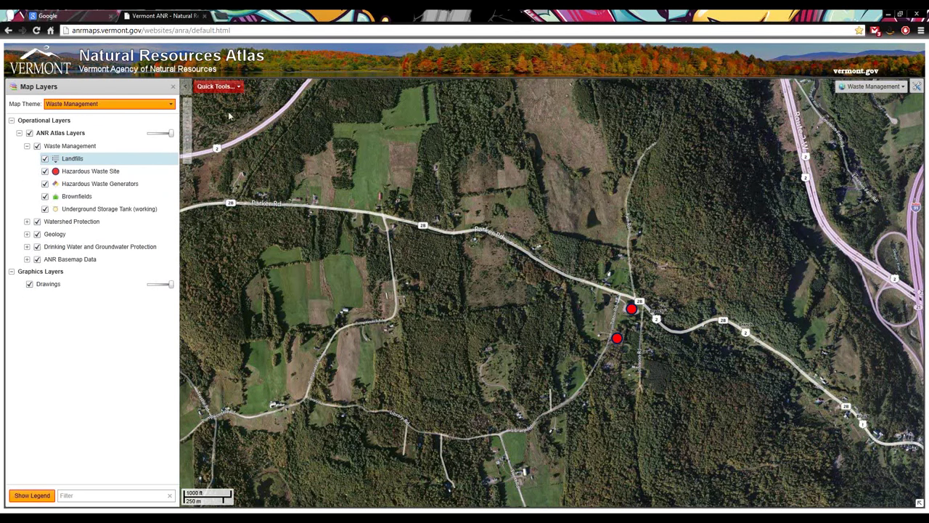
Abandon a partial 'WIL' Zoom to Town entry and reload the atlas to its default Atlas Layers view
left_click(227, 89)
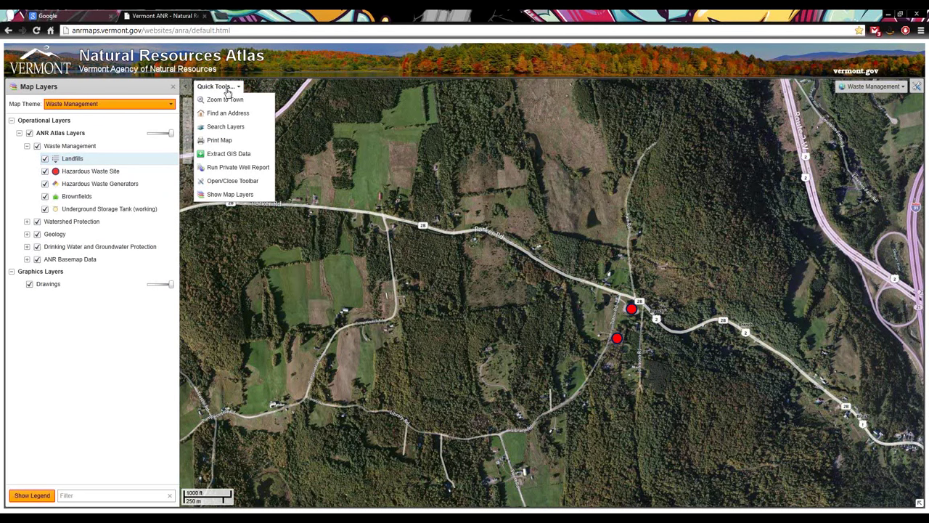
left_click(225, 88)
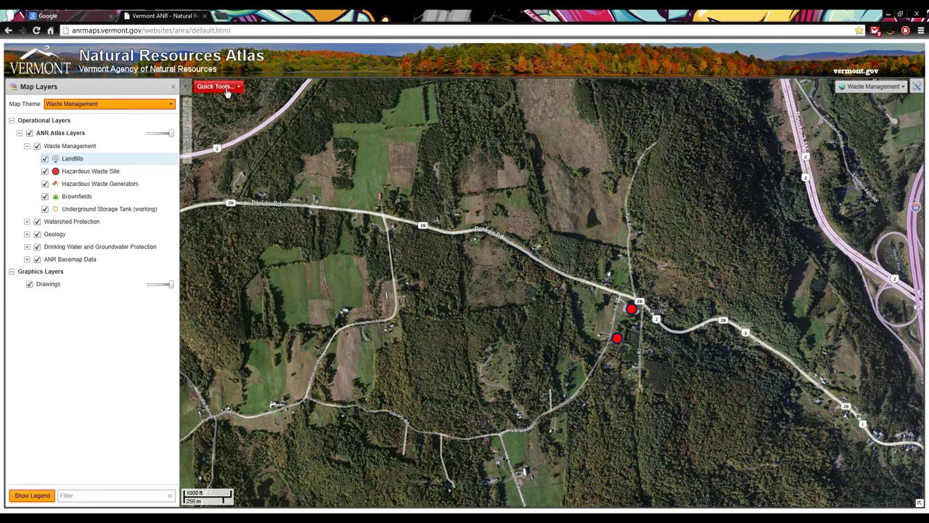
left_click(227, 90)
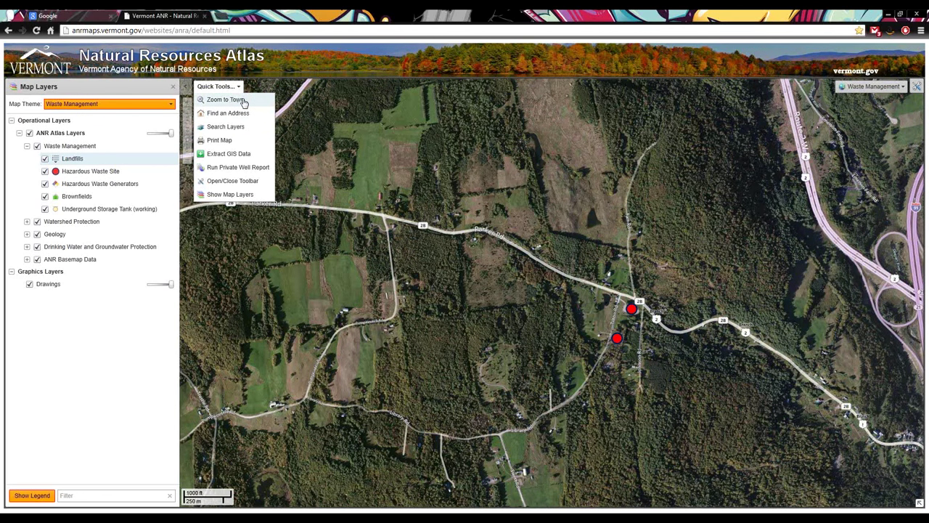
left_click(244, 101)
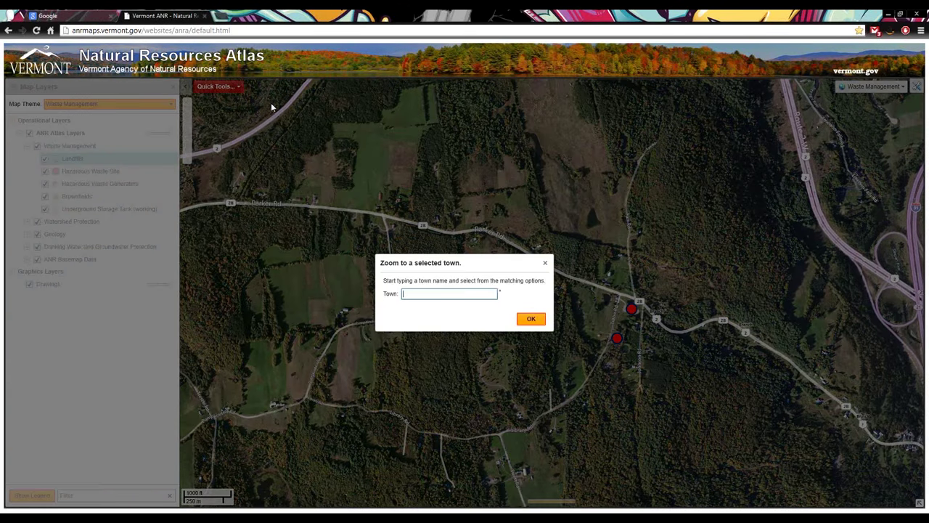
type("WIL")
key("BackSpace")
key("BackSpace")
key("BackSpace")
left_click(36, 30)
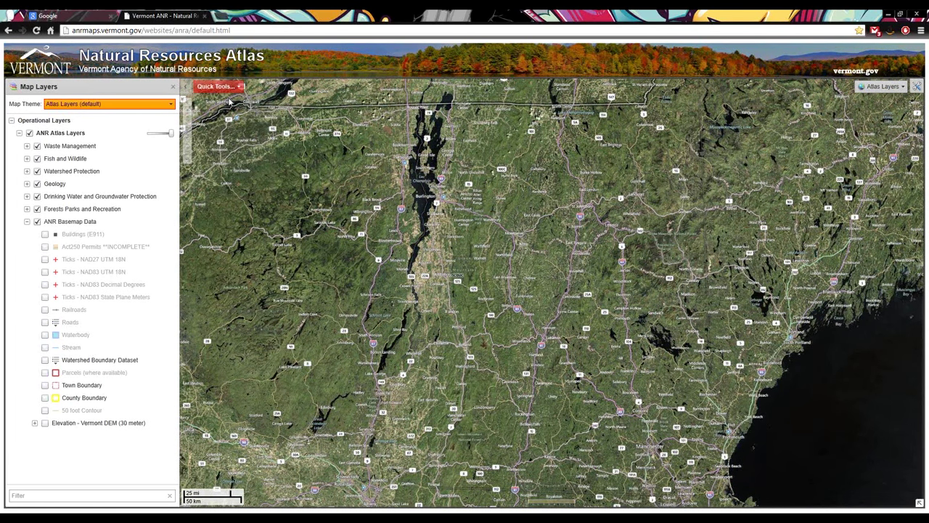
Zoom the map to WILLISTON using the Zoom to Town autocomplete
left_click(231, 104)
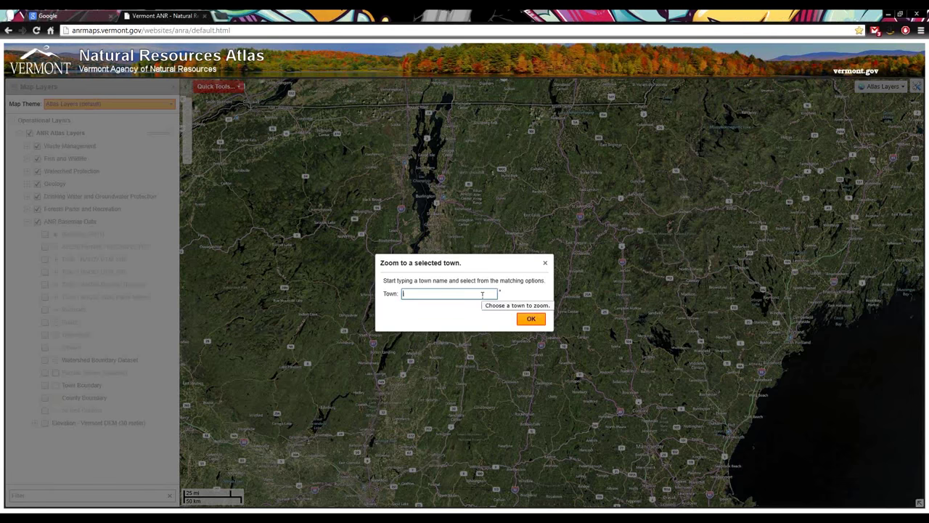
type("Wi")
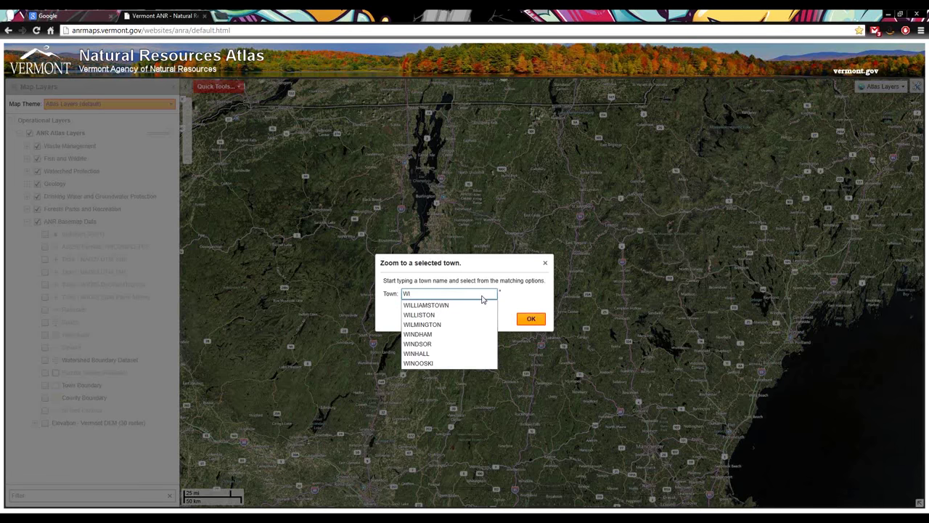
type("LL")
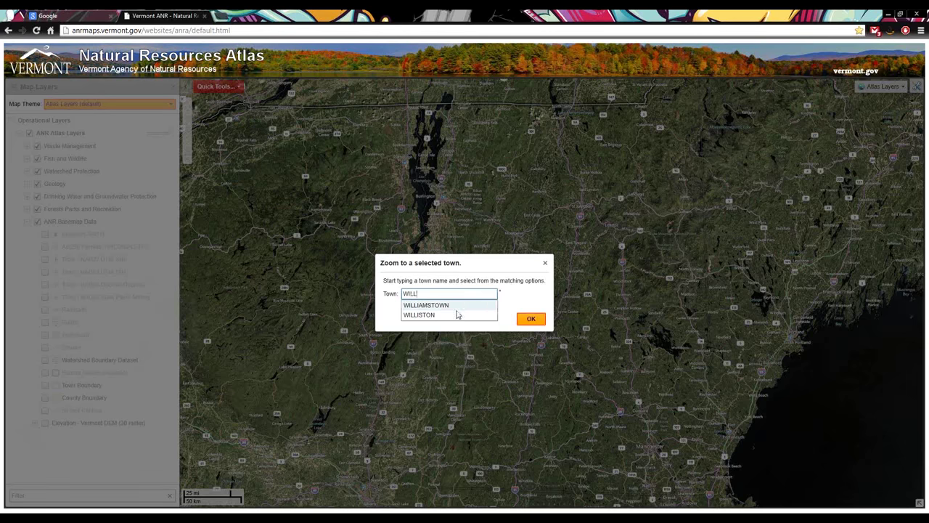
left_click(456, 315)
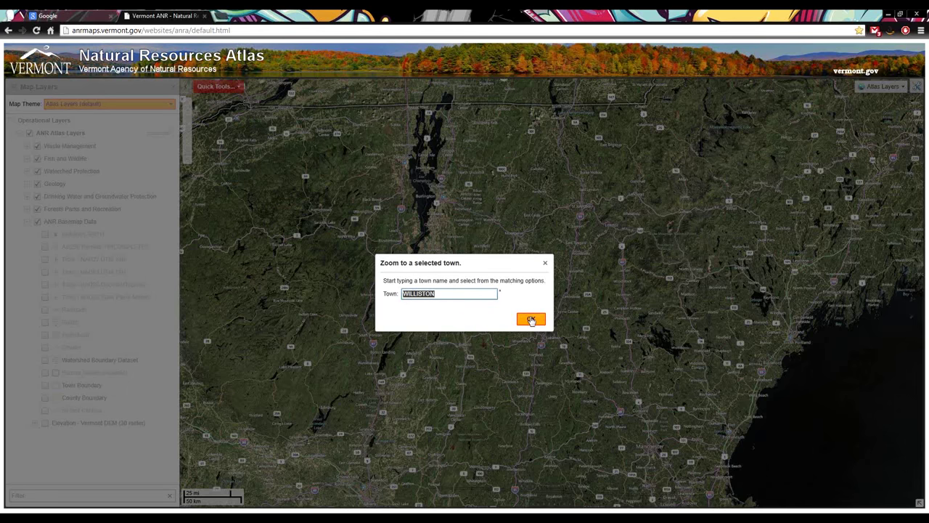
left_click(531, 319)
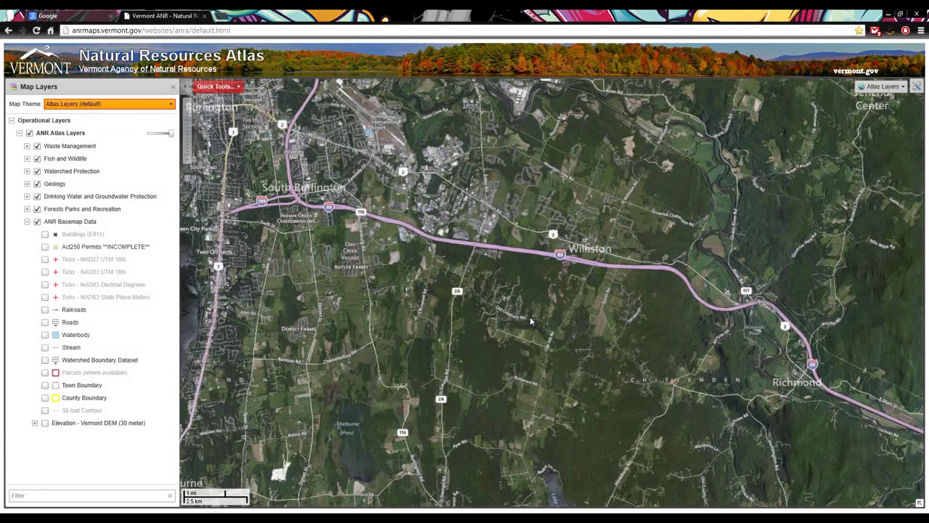
Open the Find an Address search form from Quick Tools
left_click(211, 87)
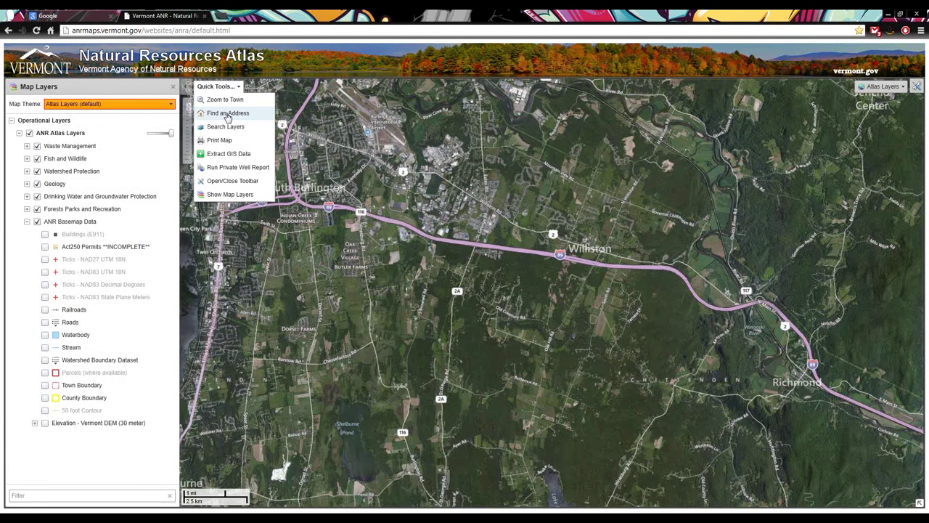
left_click(227, 115)
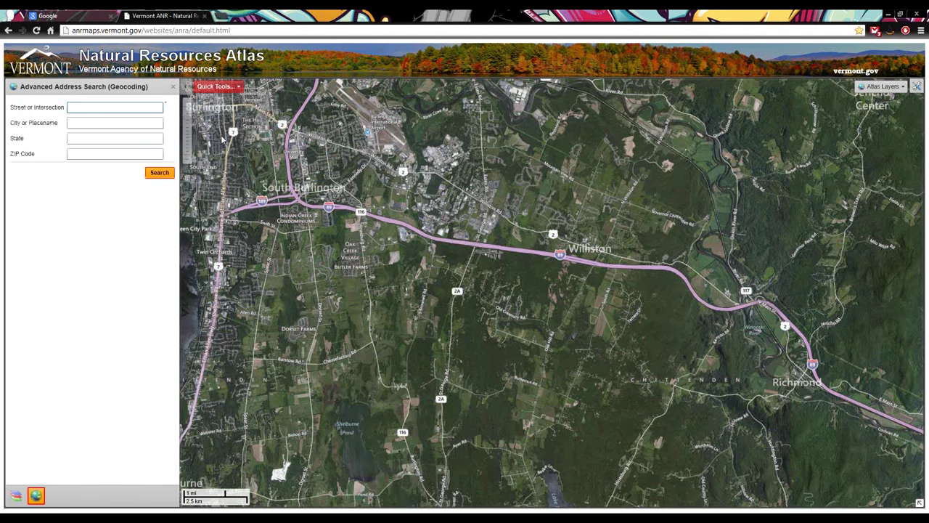
Search for '1 Library Lane' in 'Williston', returning six Library Ln matches
type("1 Library Lane")
key("Tab")
type("Willist")
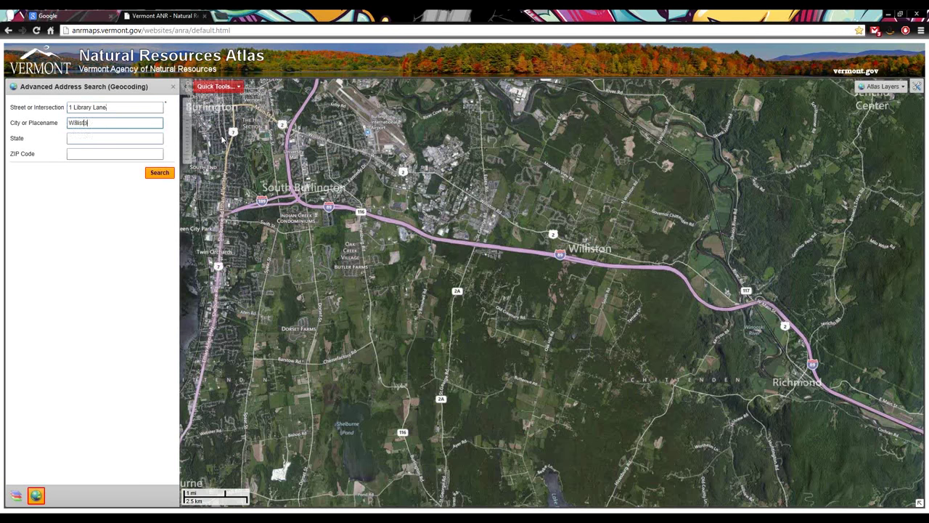
type("on")
left_click(138, 140)
left_click(155, 174)
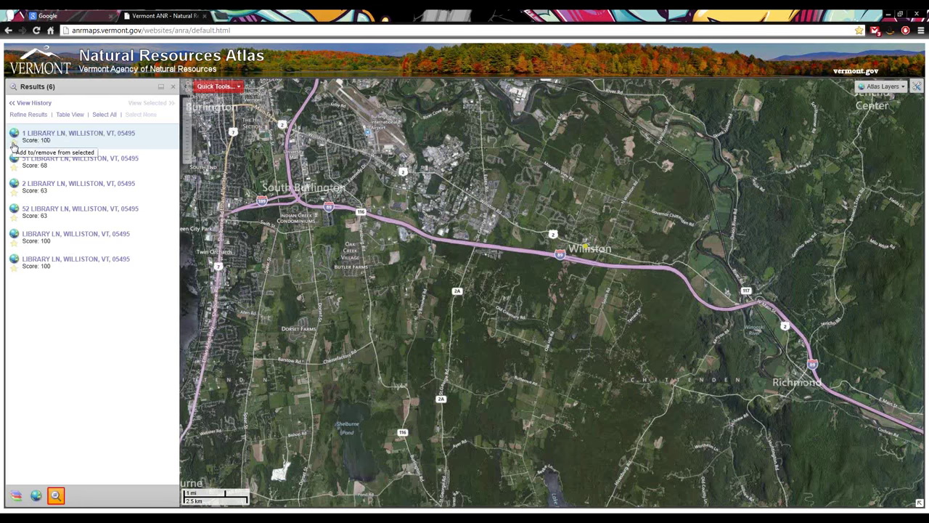
Zoom the map to the 1 LIBRARY LN, Williston address result and close its popup
left_click(13, 146)
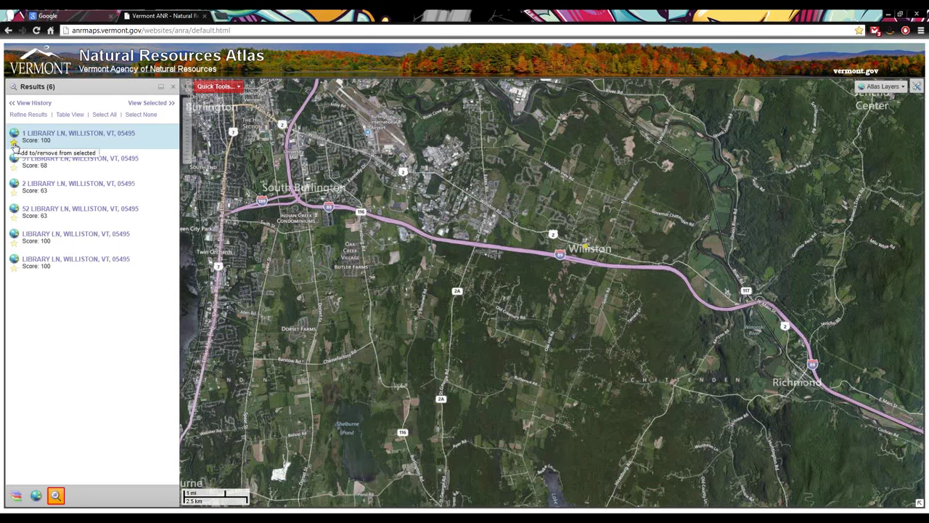
left_click(14, 144)
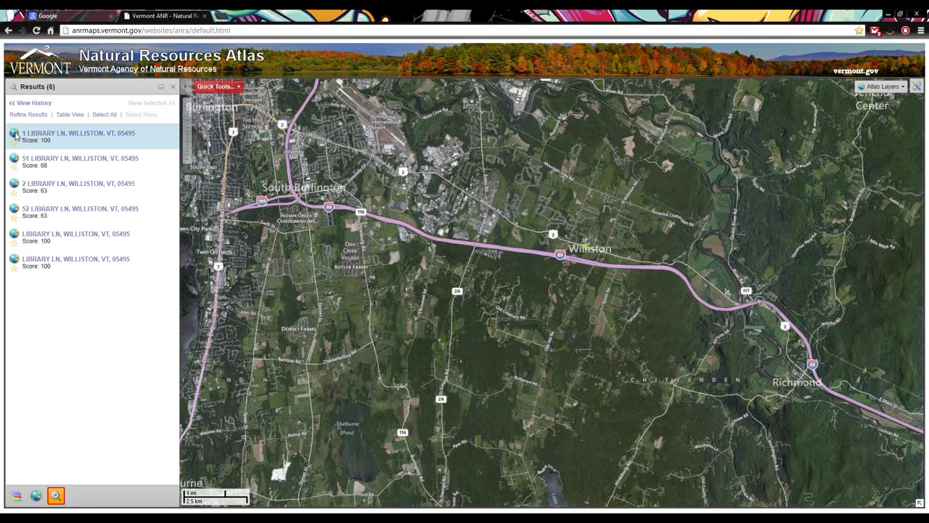
left_click(15, 135)
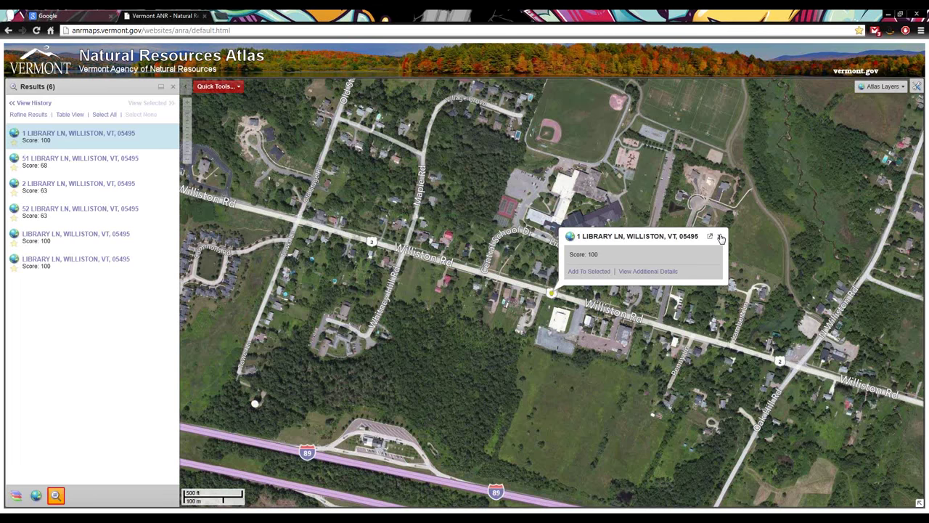
left_click(721, 238)
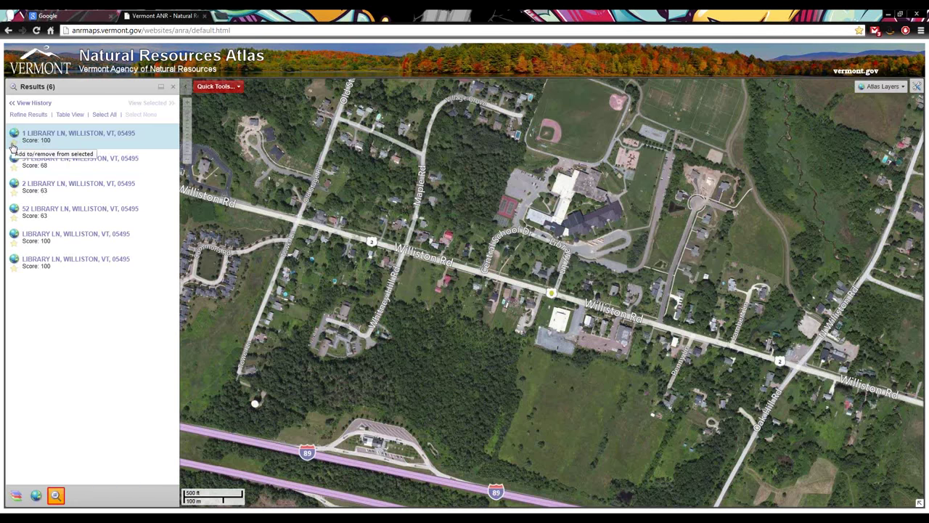
Search atlas layers for 'WILLISTON CENTRA' to list the school's hazardous site and storage tank
left_click(215, 86)
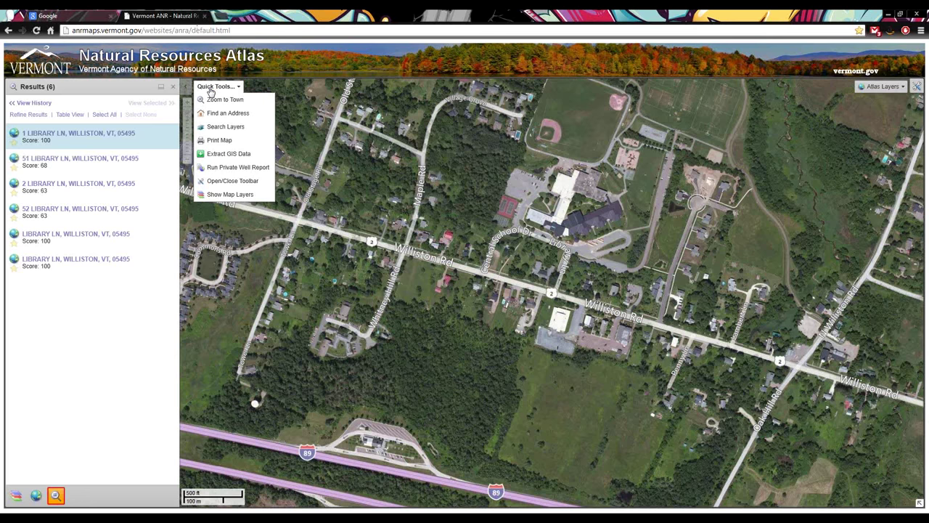
left_click(225, 127)
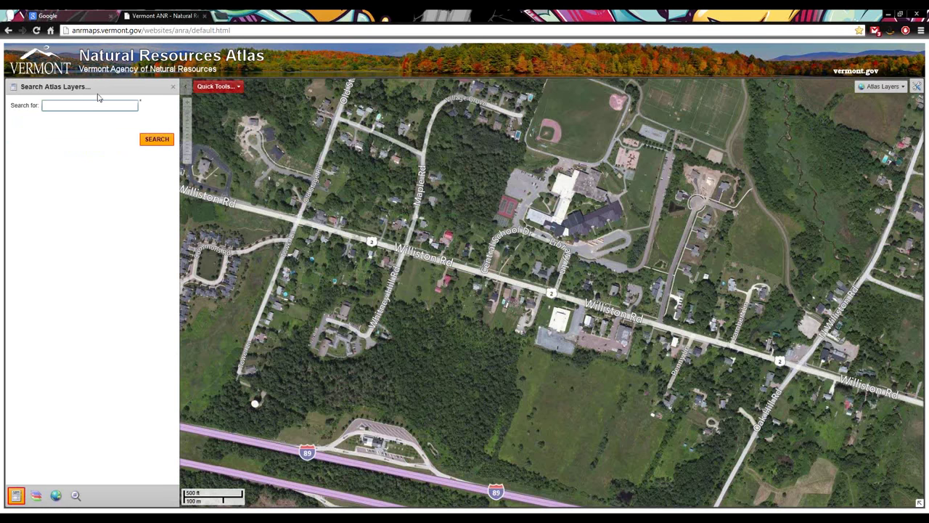
type("WILLISTON CENTRAL")
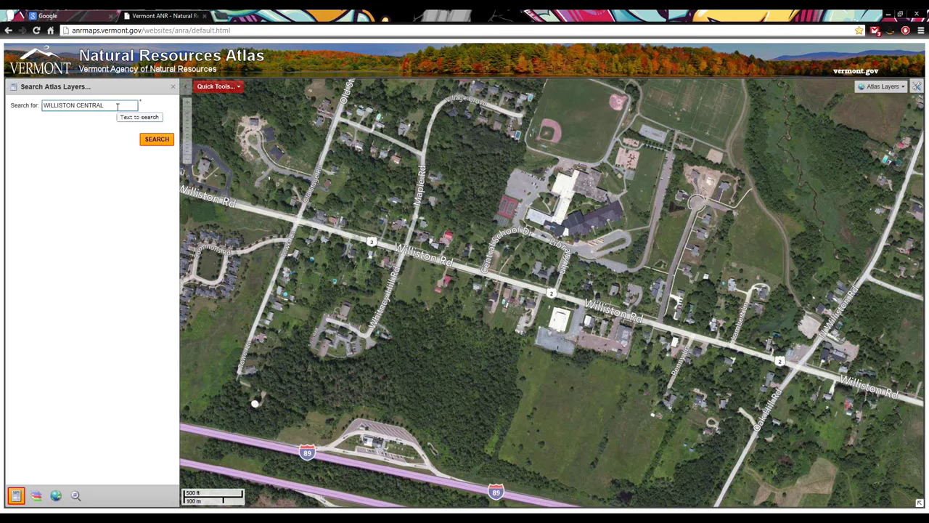
left_click(153, 140)
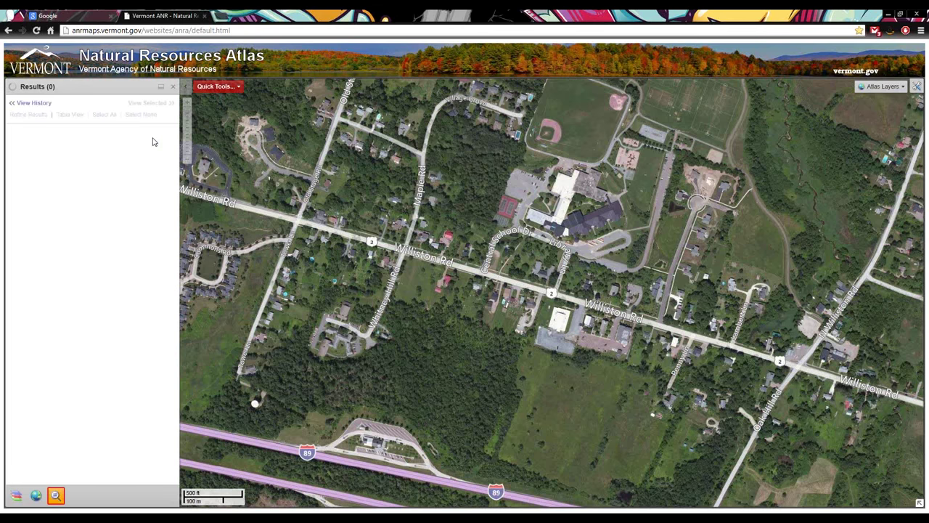
left_click(220, 88)
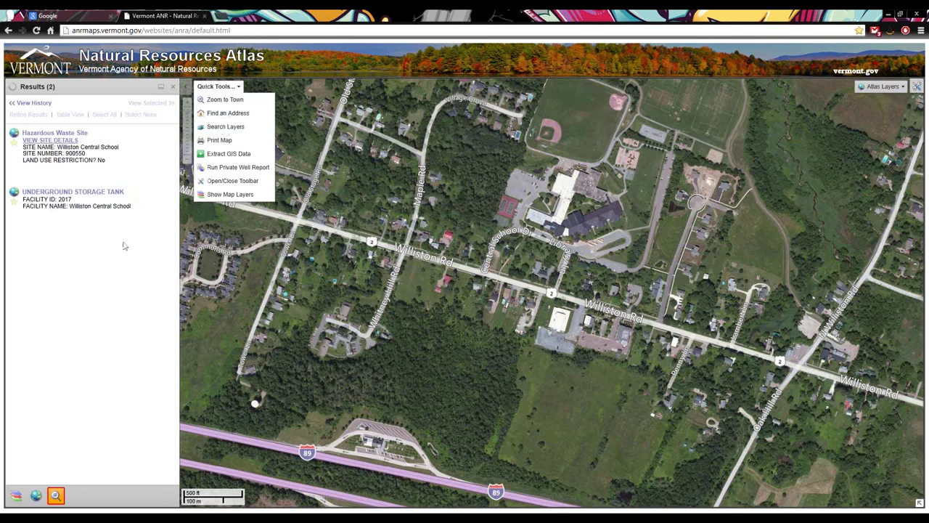
left_click(92, 354)
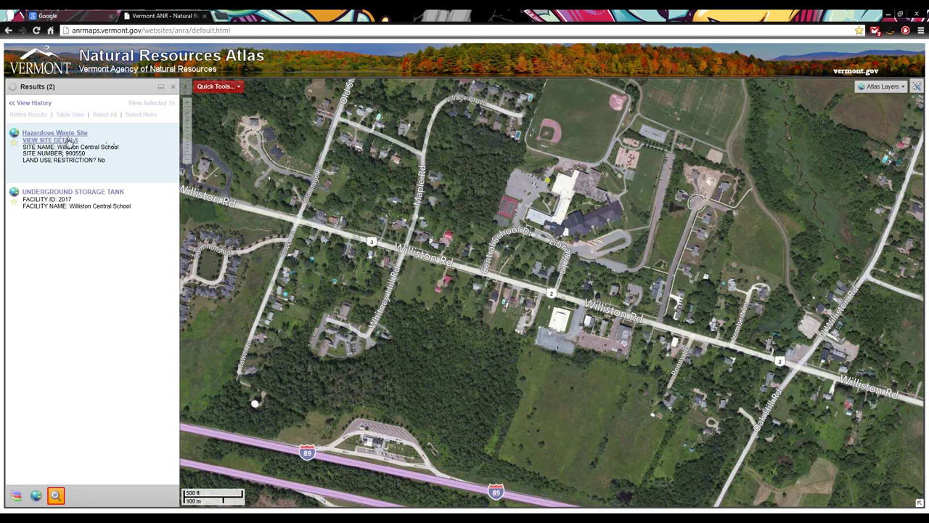
Review the Williston Central School hazardous site's attributes, then open its site 900550 report
left_click(69, 138)
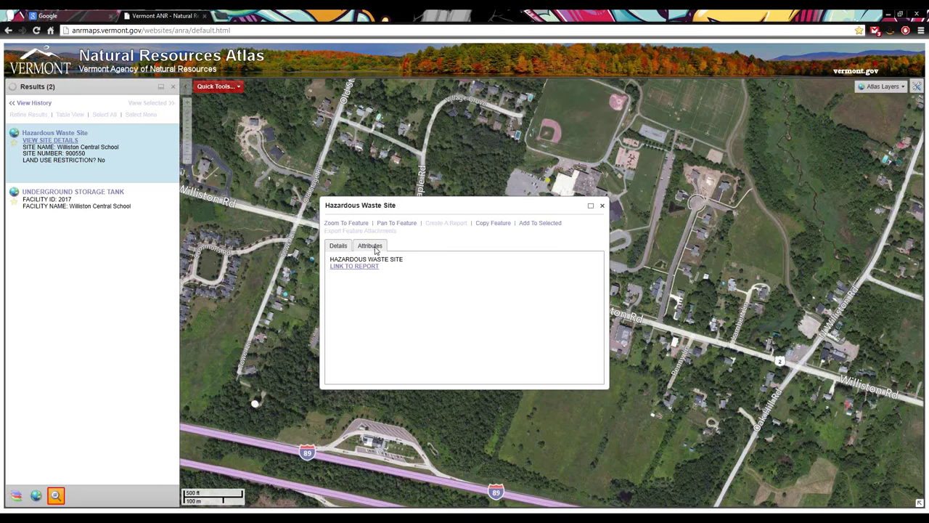
left_click(375, 250)
scroll(406, 341, "down", 3)
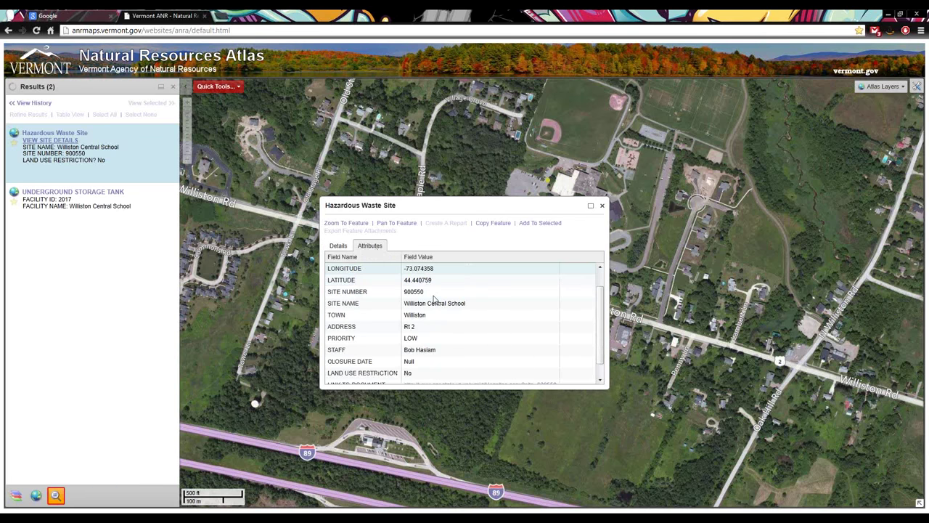
scroll(384, 372, "up", 3)
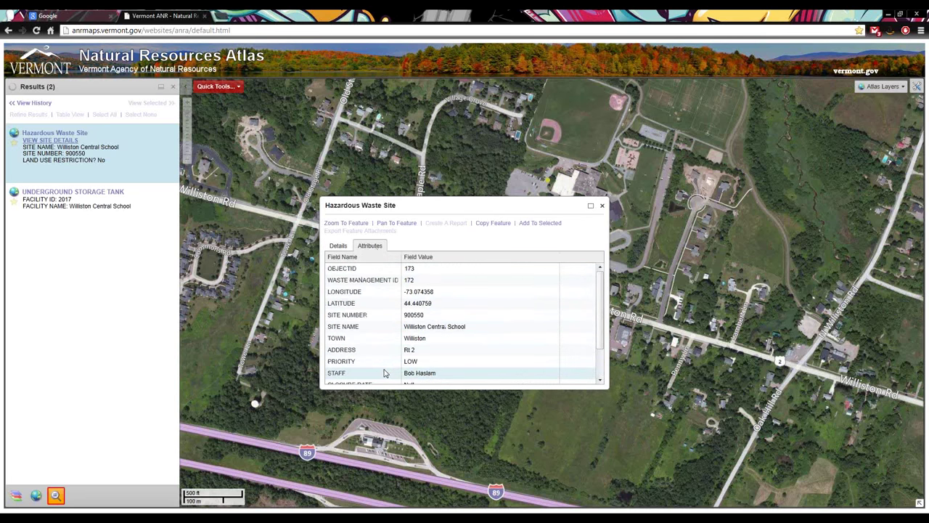
left_click(340, 247)
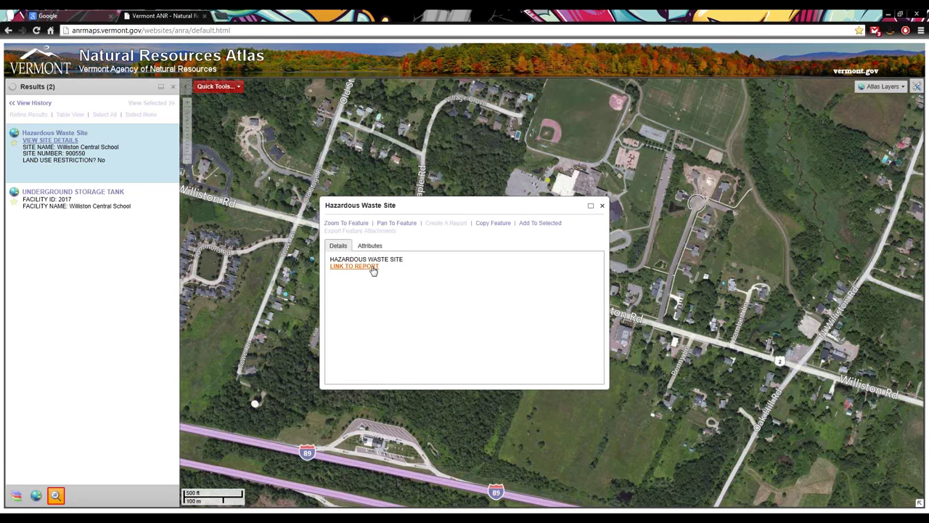
left_click(374, 270)
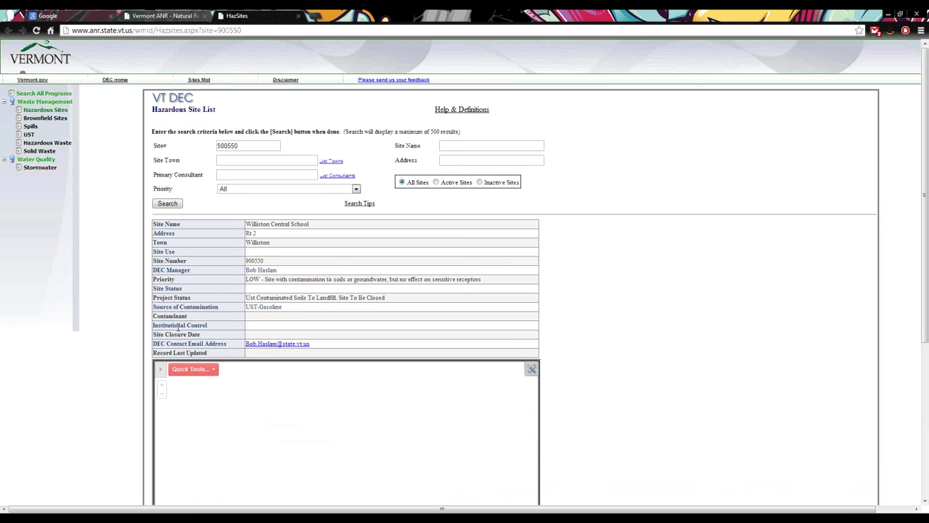
Scroll through the site 900550 HazSites report, then close its tab to return to the atlas
scroll(390, 282, "down", 3)
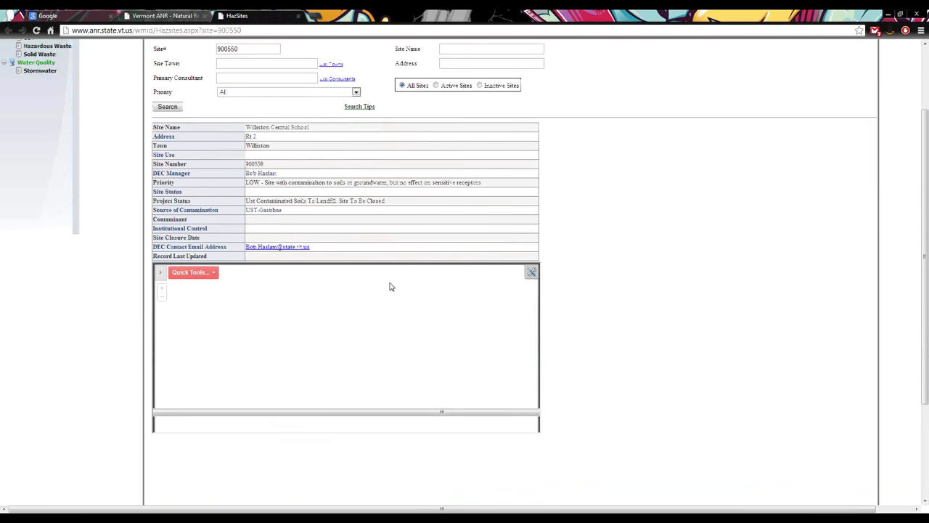
scroll(390, 286, "down", 5)
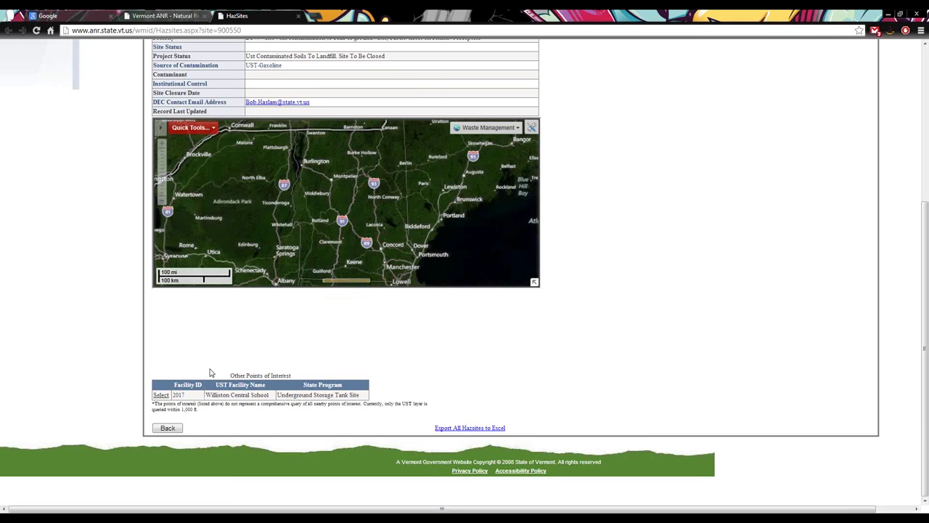
scroll(210, 373, "up", 1)
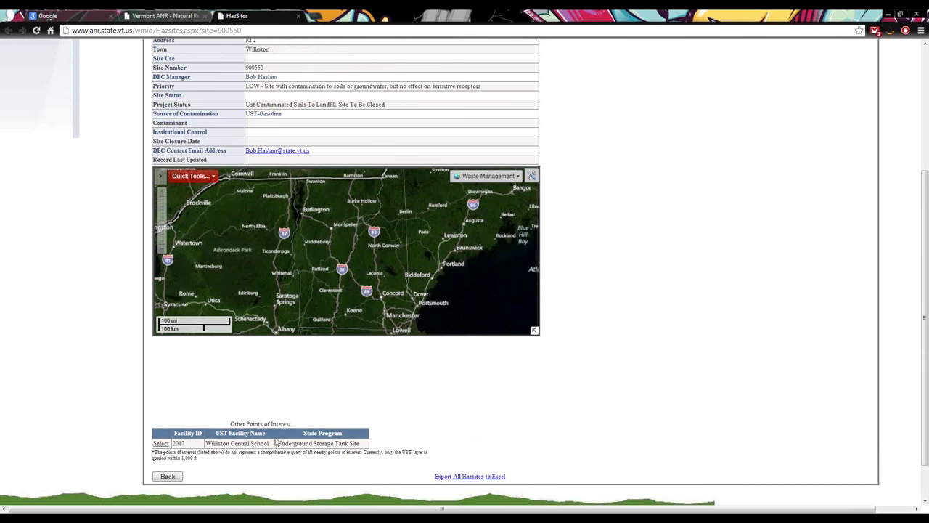
scroll(201, 390, "up", 3)
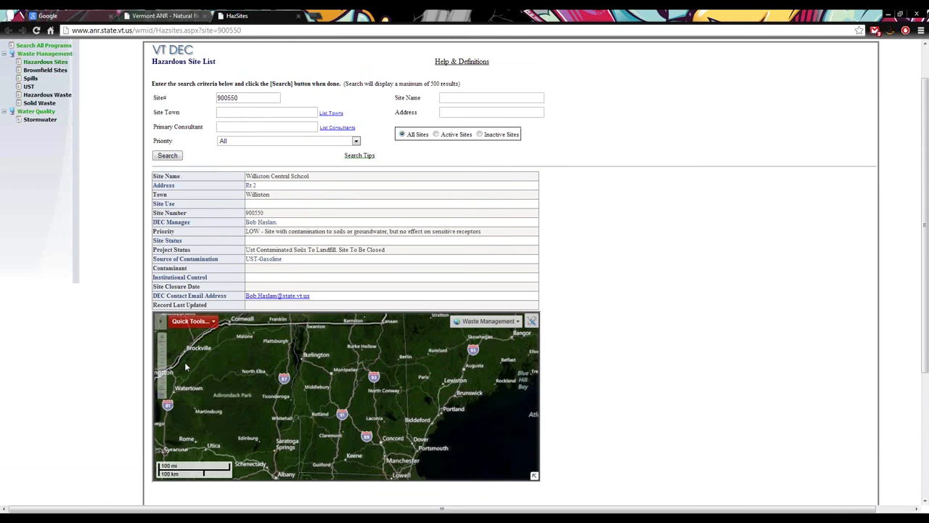
left_click(298, 15)
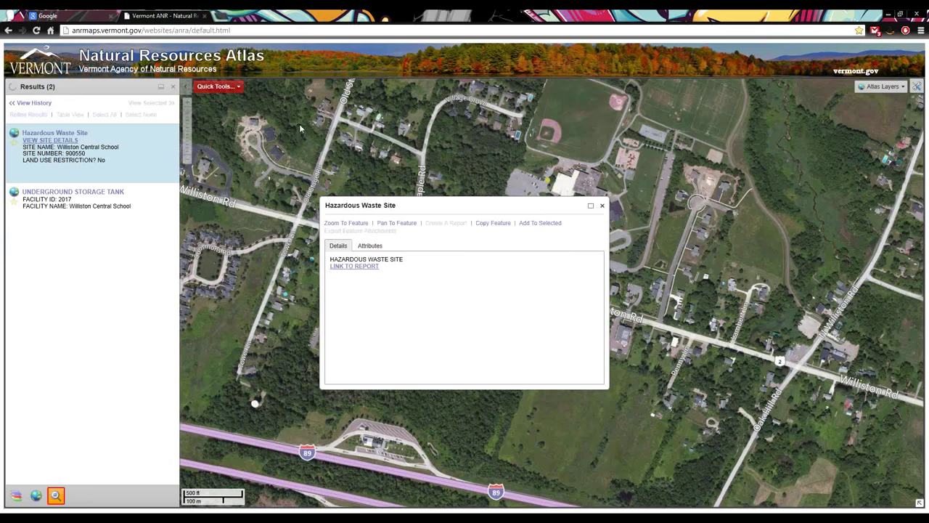
Close the site popup and turn on the Hazardous Waste Site layer under Waste Management
left_click(601, 207)
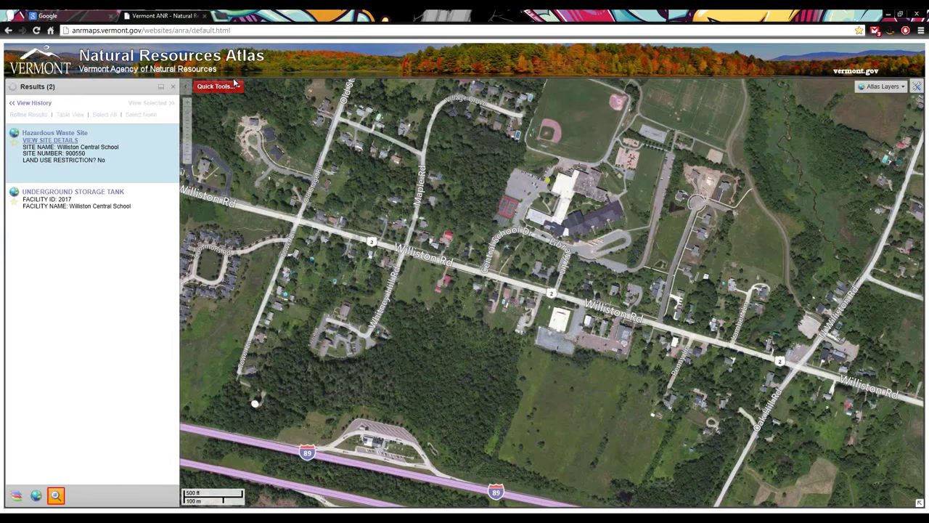
left_click(218, 86)
left_click(223, 88)
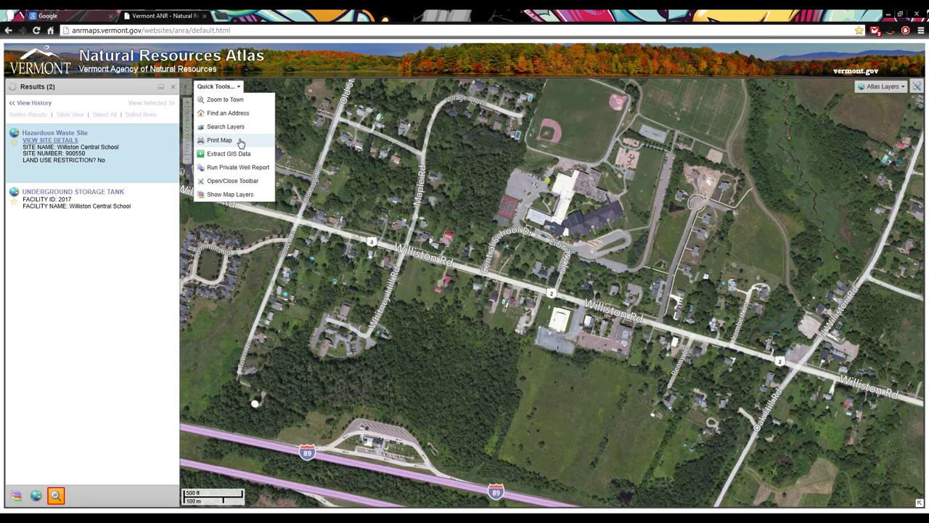
left_click(16, 495)
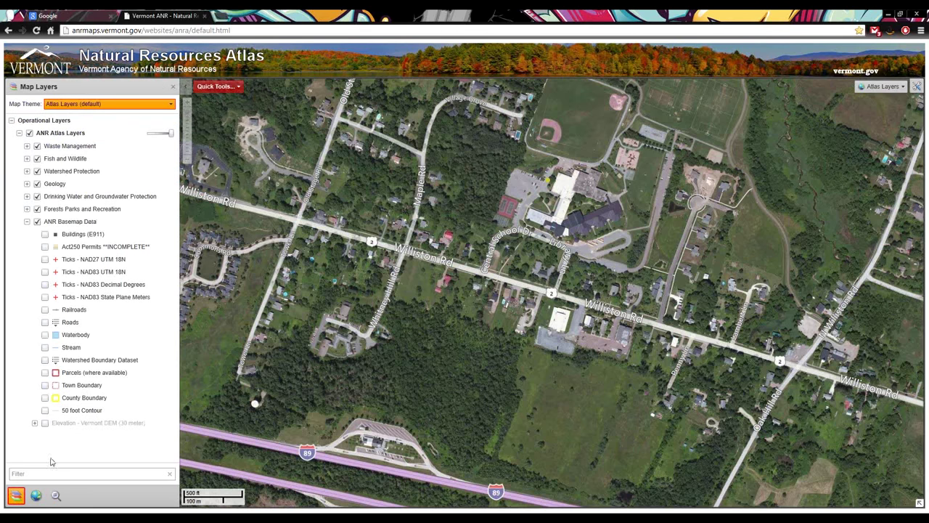
left_click(27, 146)
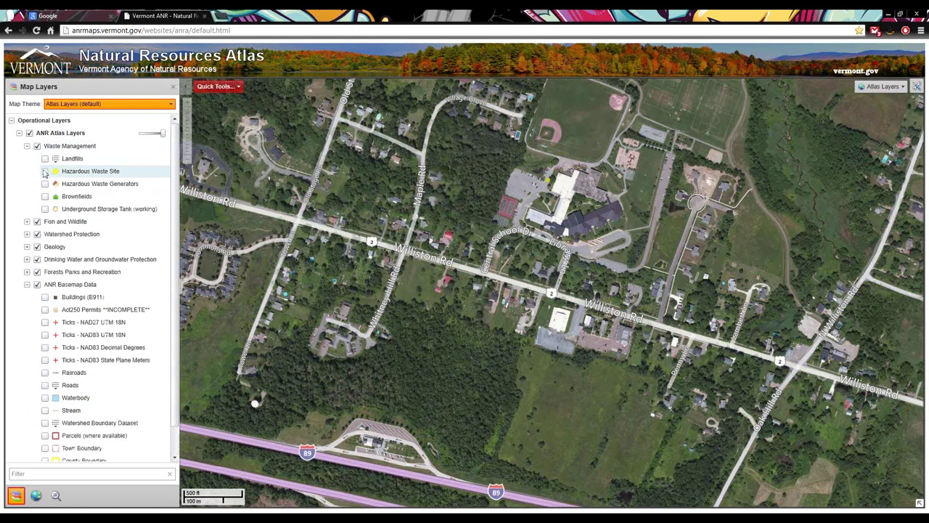
left_click(45, 171)
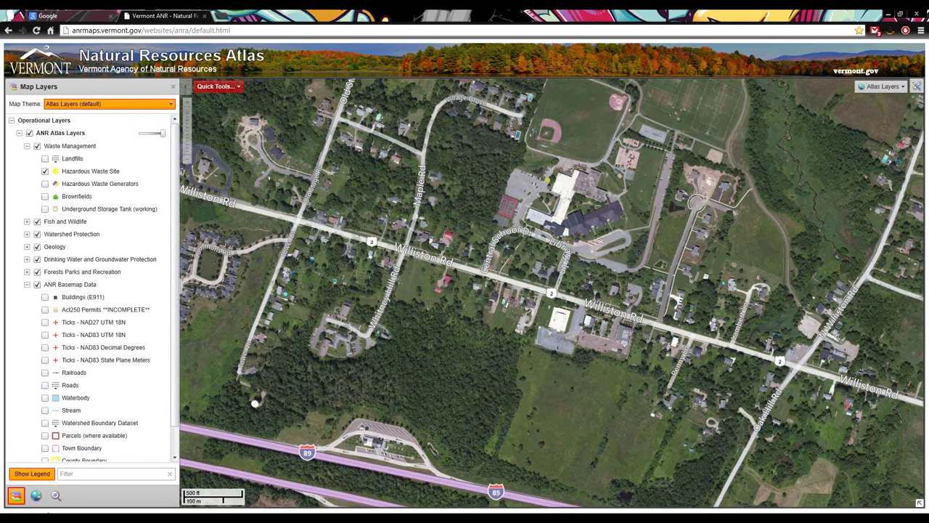
Zoom in on the school beside Williston Rd and bring up the Print Map form
left_click(216, 85)
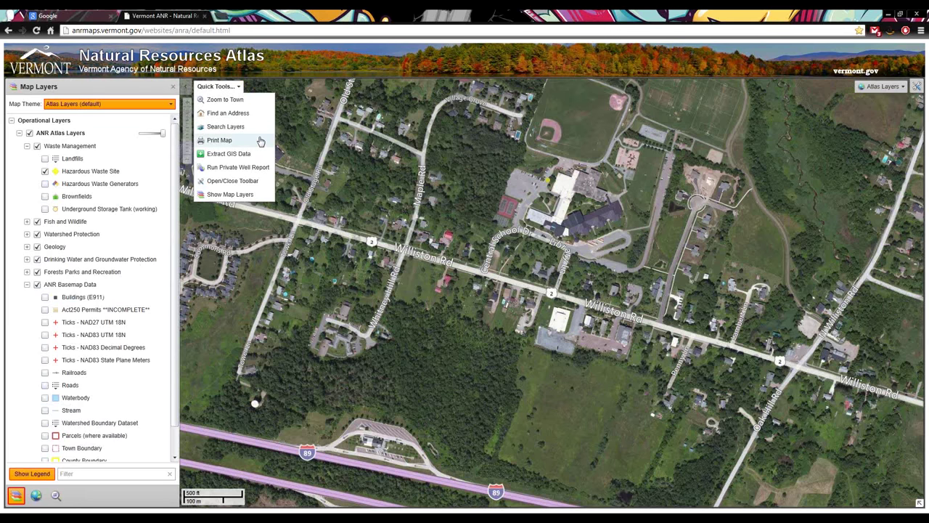
double_click(567, 162)
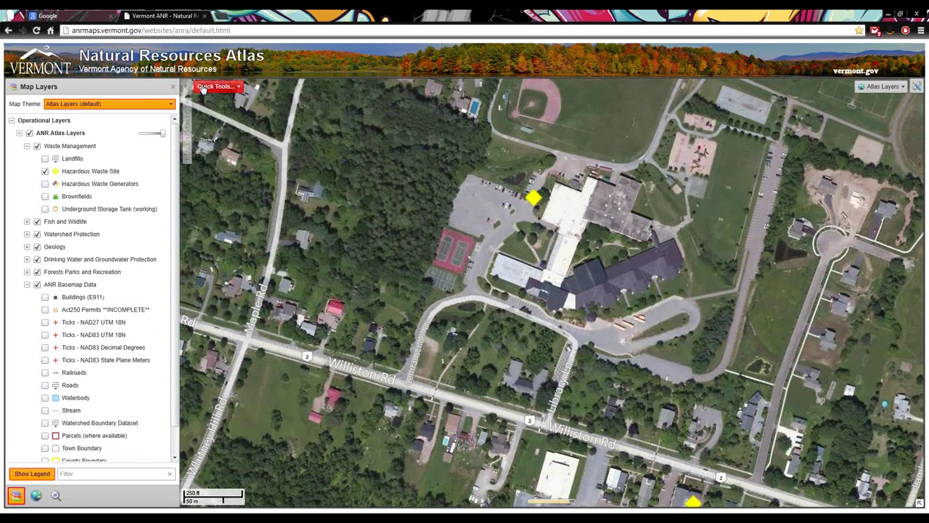
left_click(216, 87)
left_click(225, 140)
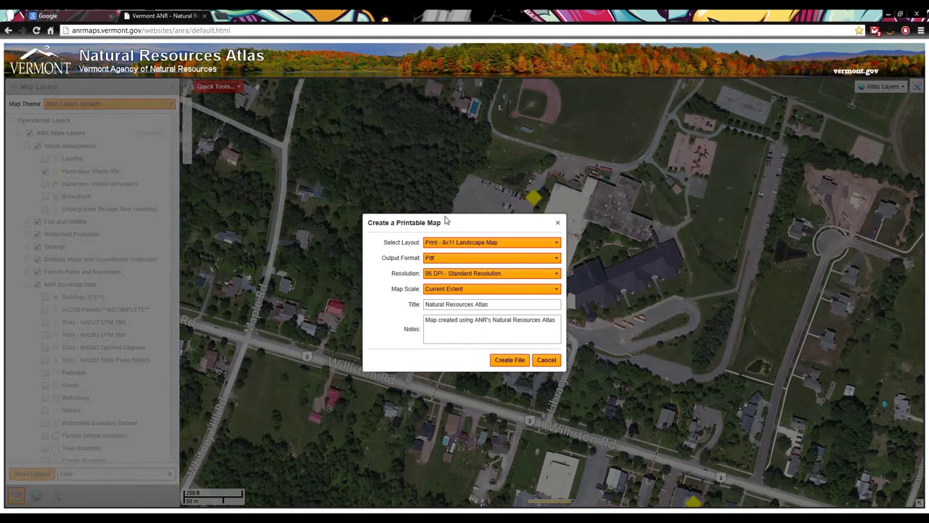
Choose the Print - 8x11 Landscape Map (FEET) layout and keep Pdf output
left_click(483, 247)
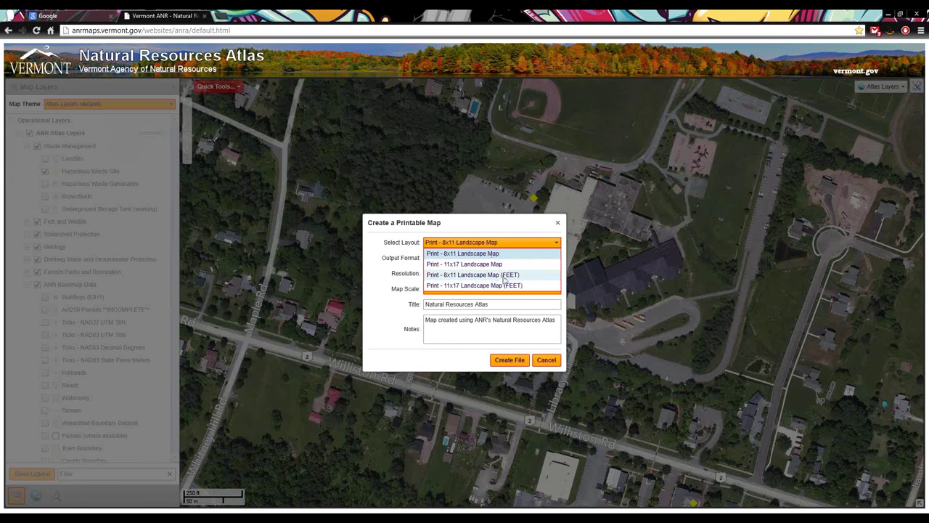
left_click(501, 275)
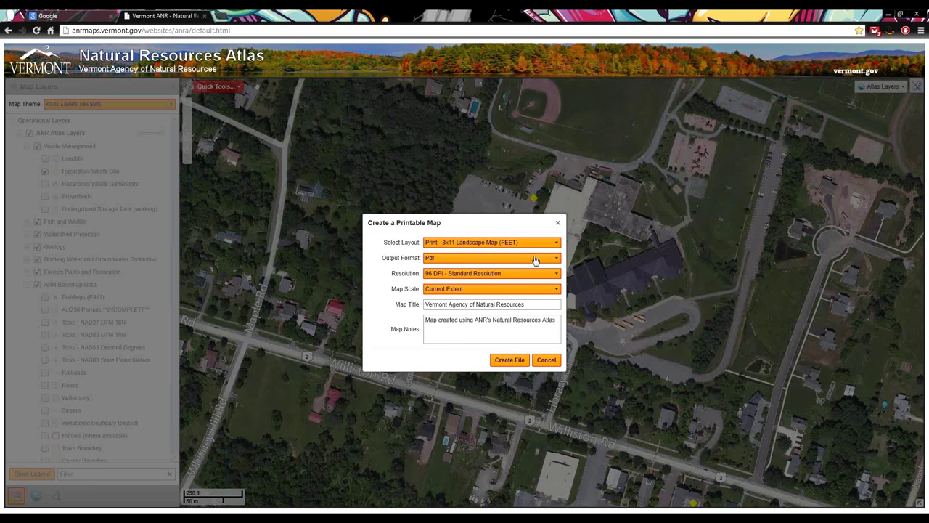
left_click(460, 261)
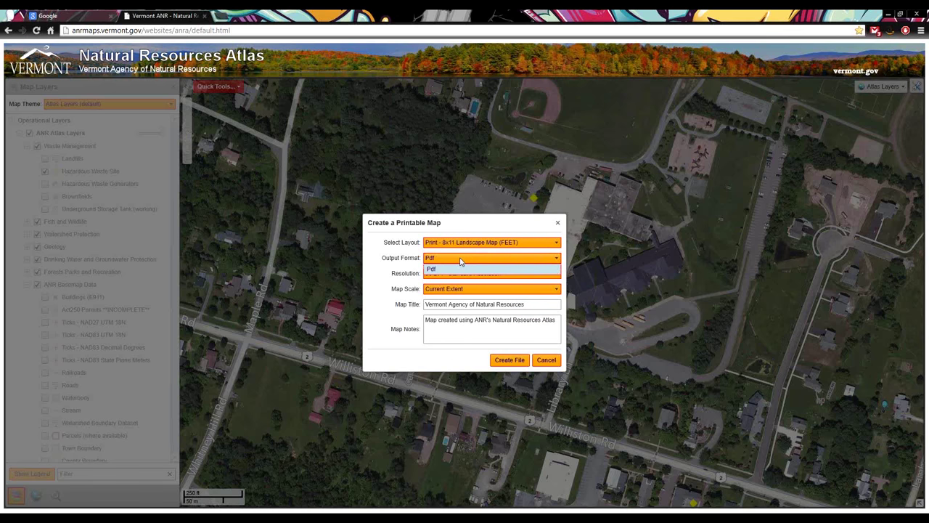
left_click(461, 262)
left_click(462, 262)
left_click(464, 261)
Reselect the 8x11 Landscape Map (FEET) layout after toggling layouts, confirming Pdf as output format
left_click(480, 244)
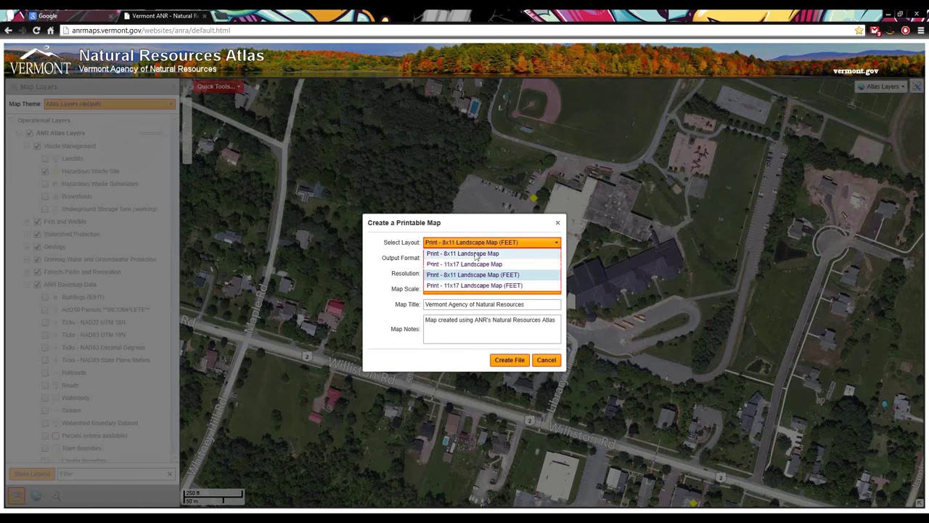
left_click(474, 258)
left_click(474, 259)
left_click(472, 263)
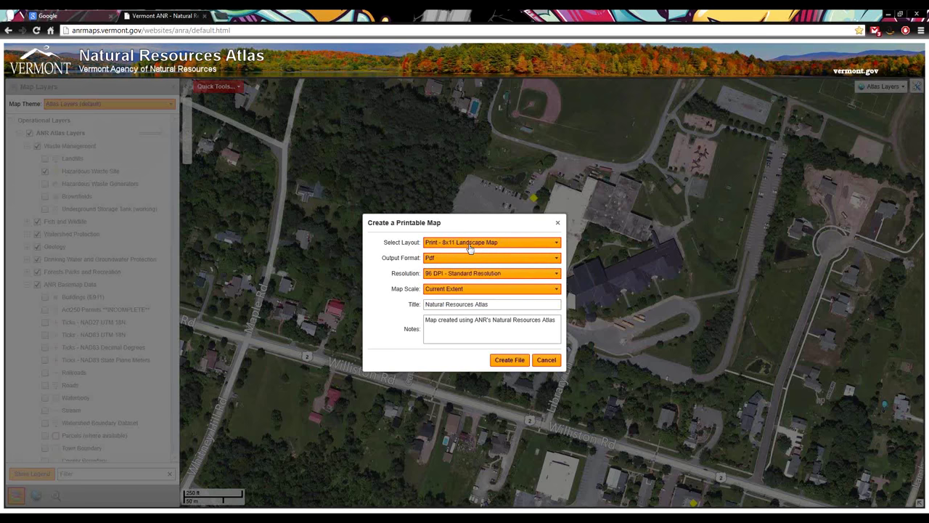
left_click(470, 244)
left_click(463, 275)
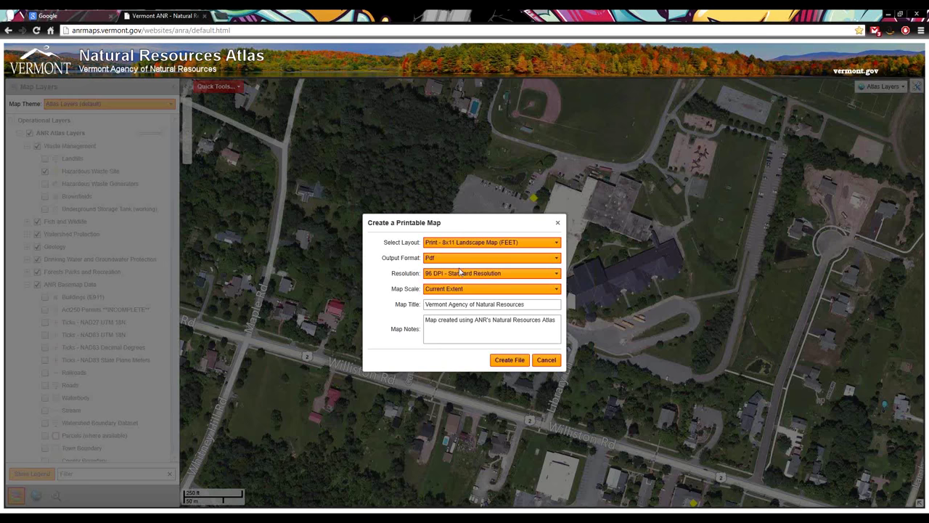
left_click(459, 260)
left_click(456, 269)
left_click(449, 279)
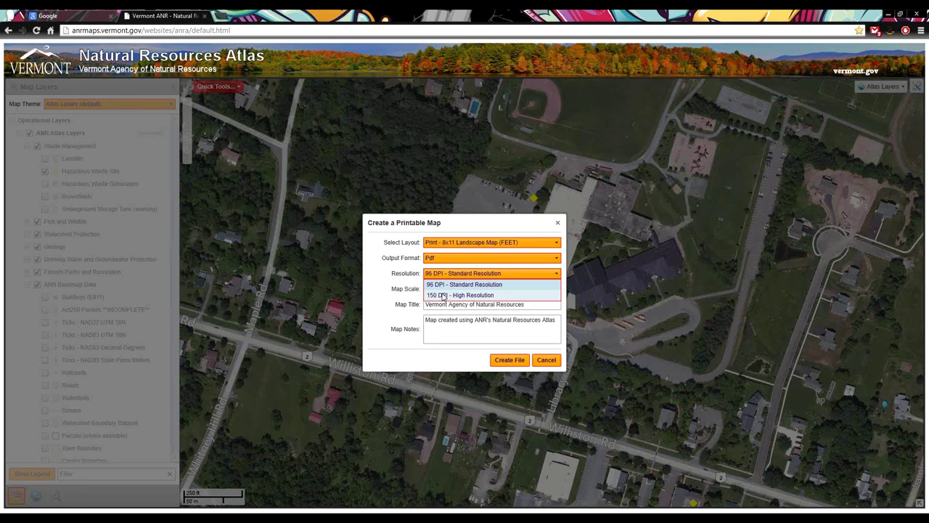
left_click(454, 285)
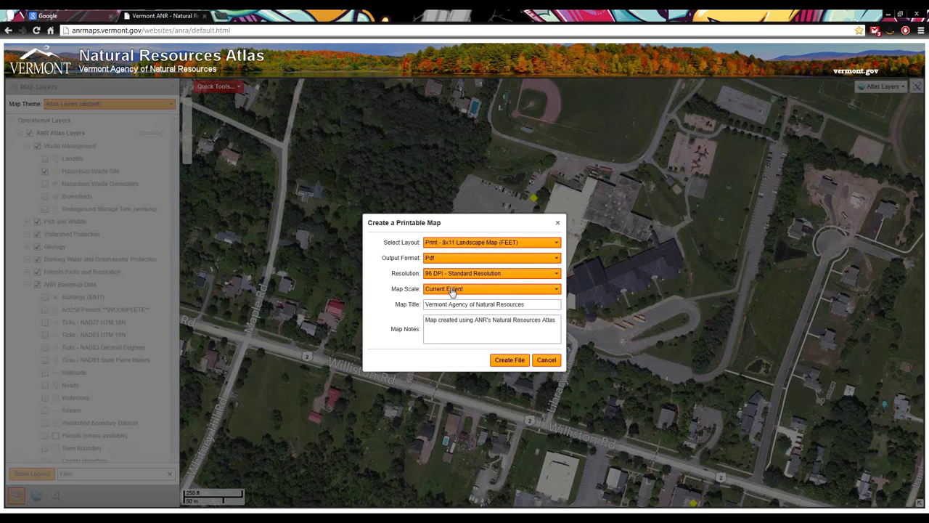
left_click(452, 290)
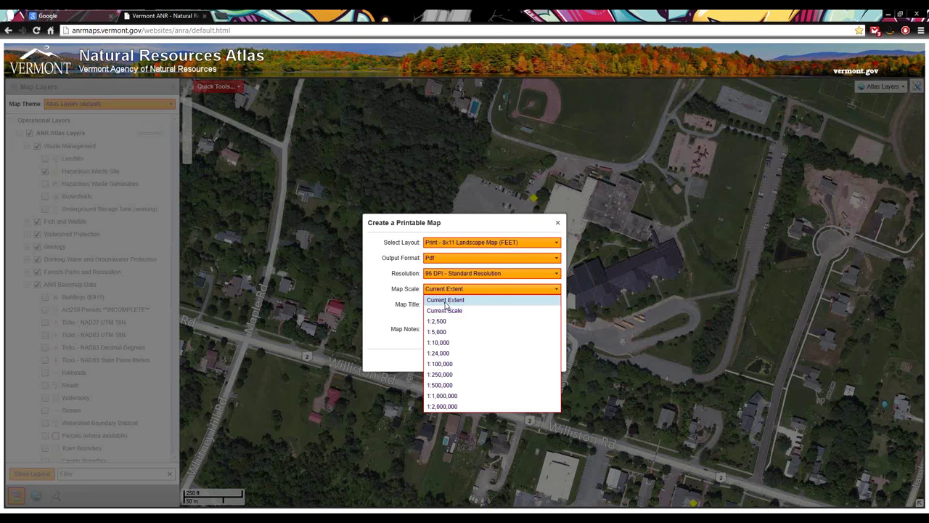
left_click(446, 302)
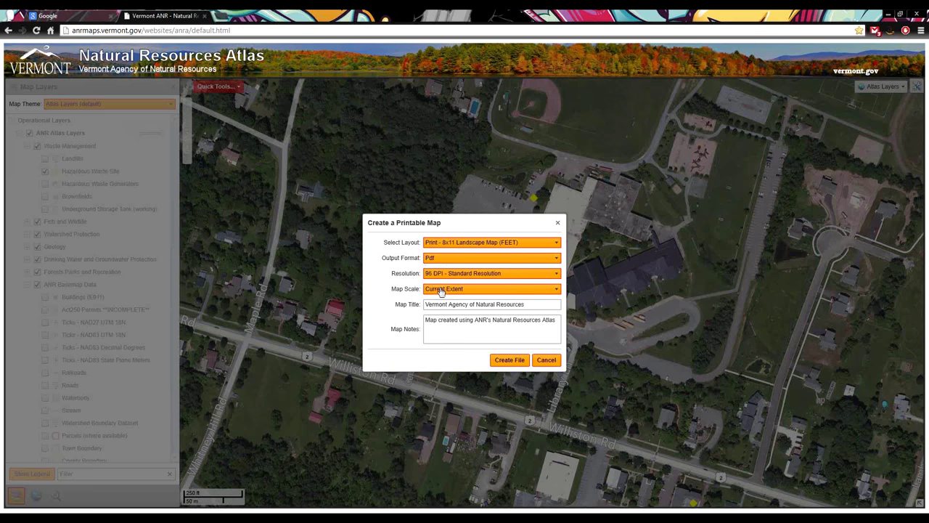
left_click(441, 291)
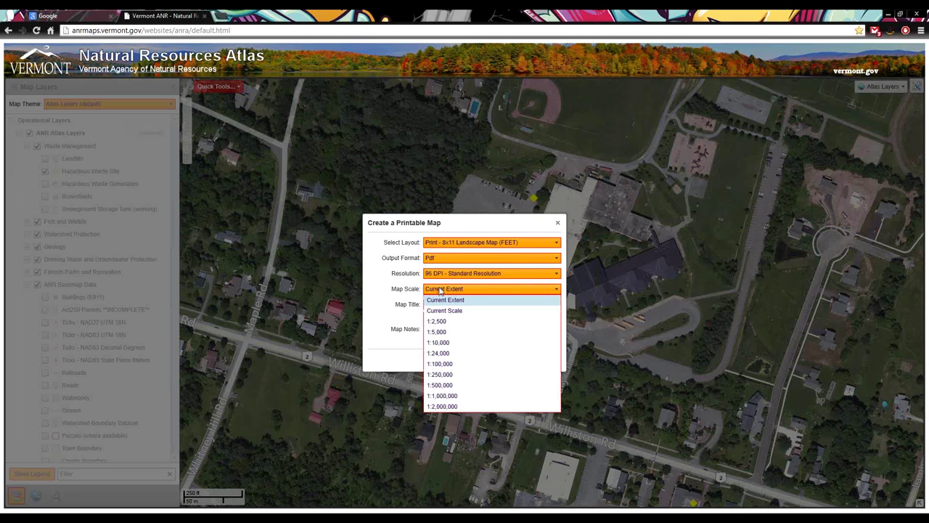
left_click(435, 319)
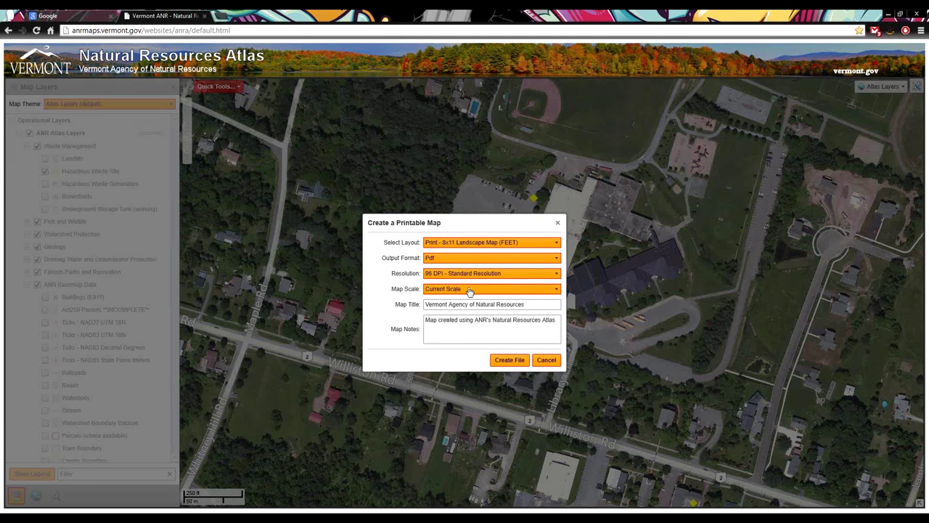
left_click(470, 290)
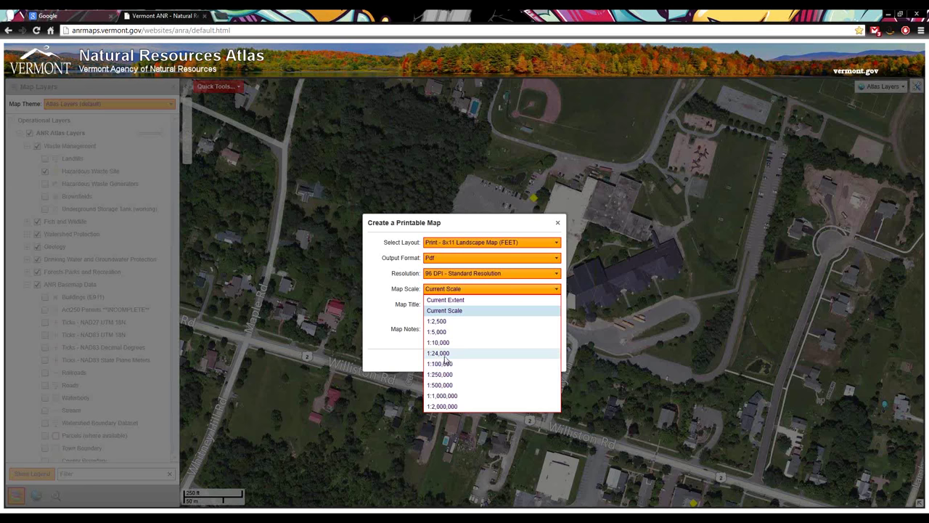
left_click(472, 300)
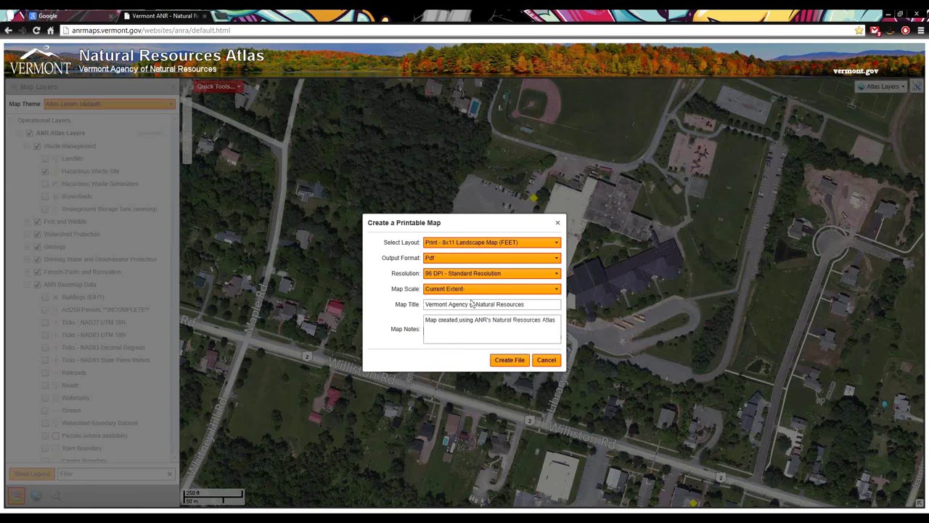
Title the map WILLISTON CENTRAL HAZSITE, replace notes with 'Notes: for the demo', and create the PDF
left_click_drag(532, 305, 337, 311)
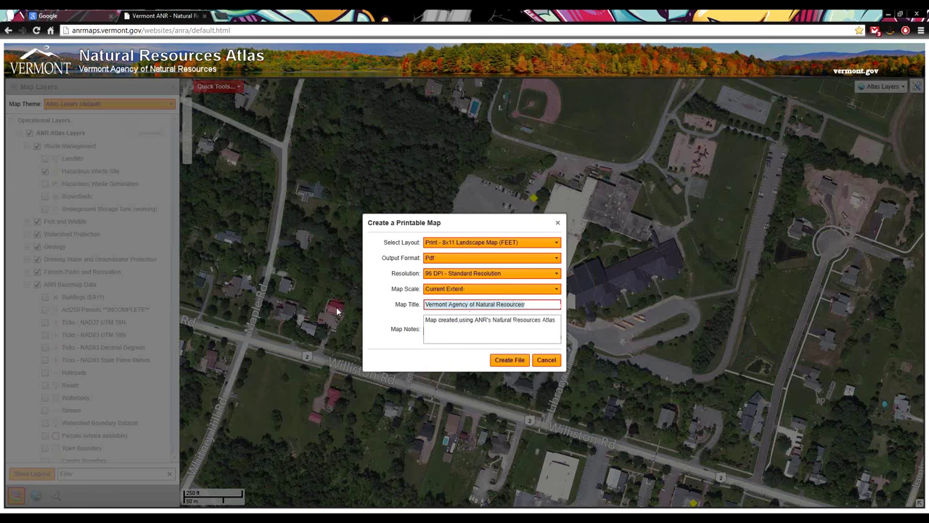
type("W")
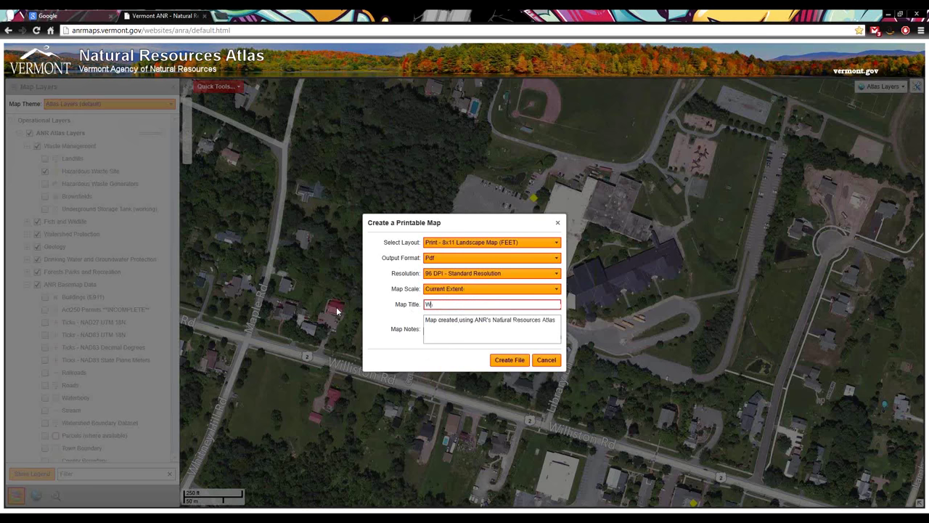
type("ILLISTON CENTRAL HAZSITE")
key("Tab")
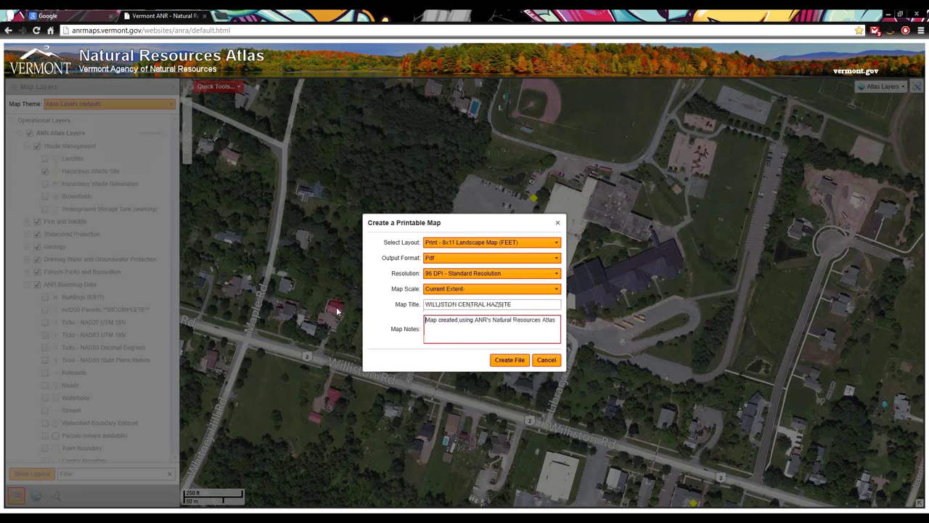
key("ctrl+a")
key("BackSpace")
type("Notes: for the demo")
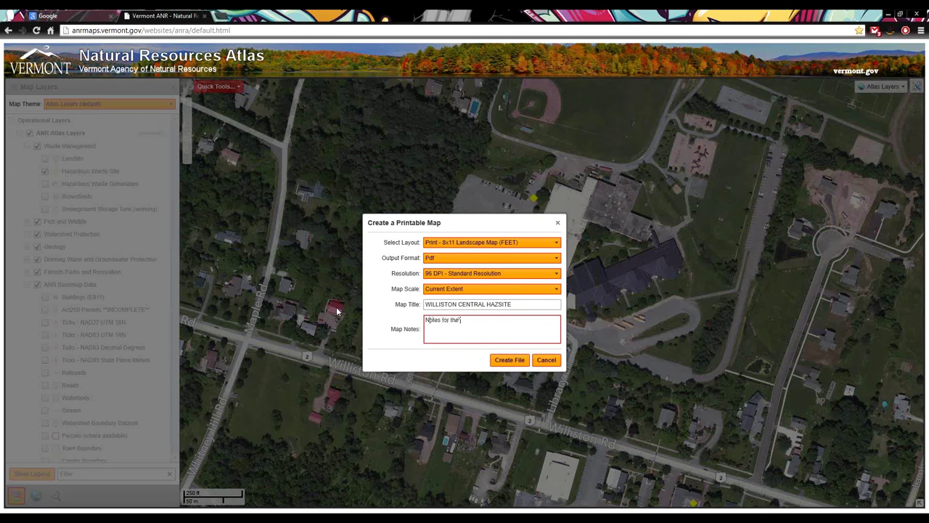
left_click(510, 360)
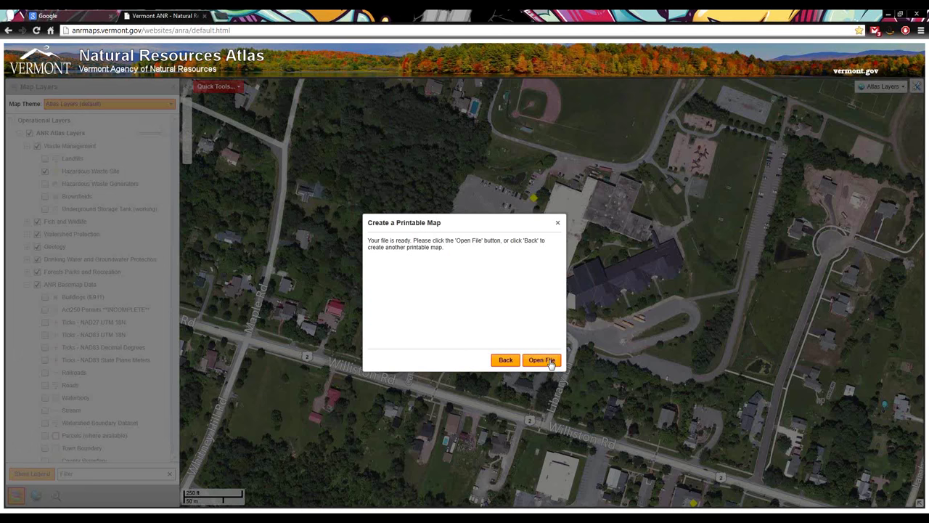
Open the generated WILLISTON CENTRAL HAZSITE PDF map to review it
left_click(550, 362)
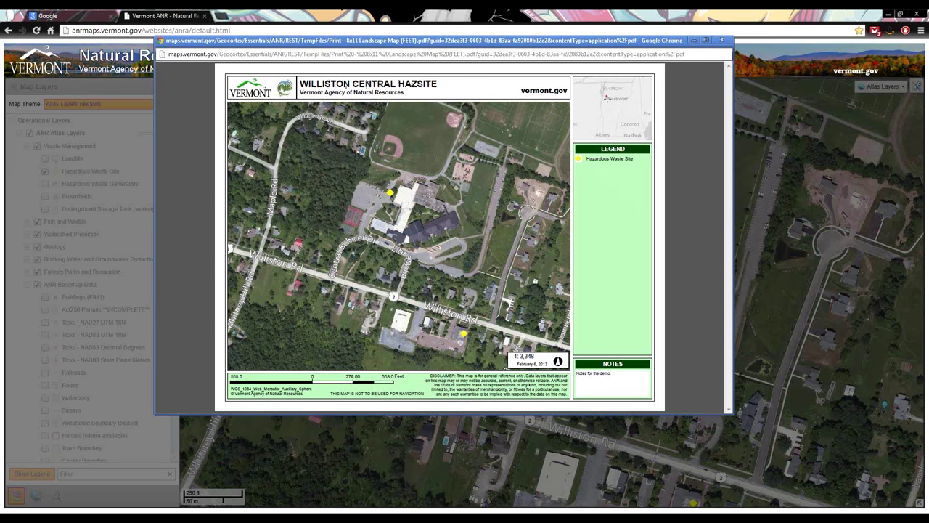
mouse_move(601, 392)
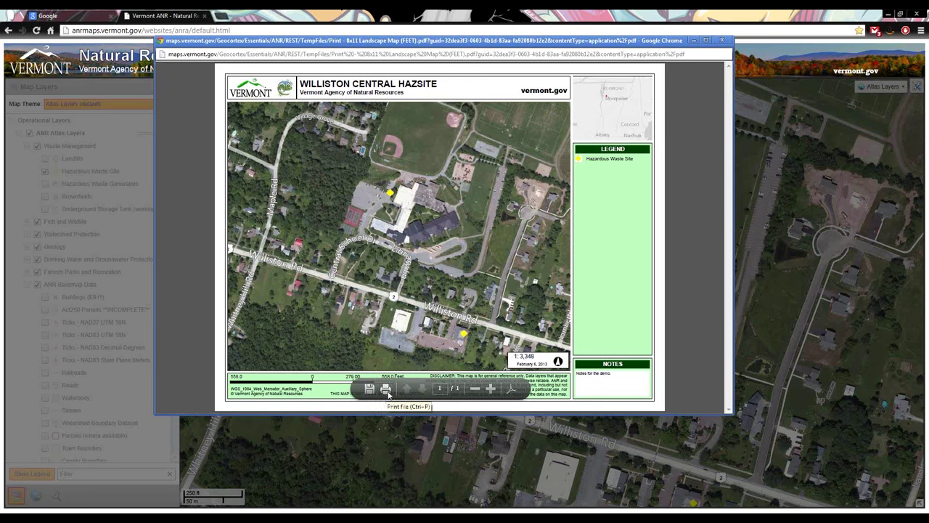
Close the PDF map preview and print form, then start the Extract Data wizard
left_click(721, 41)
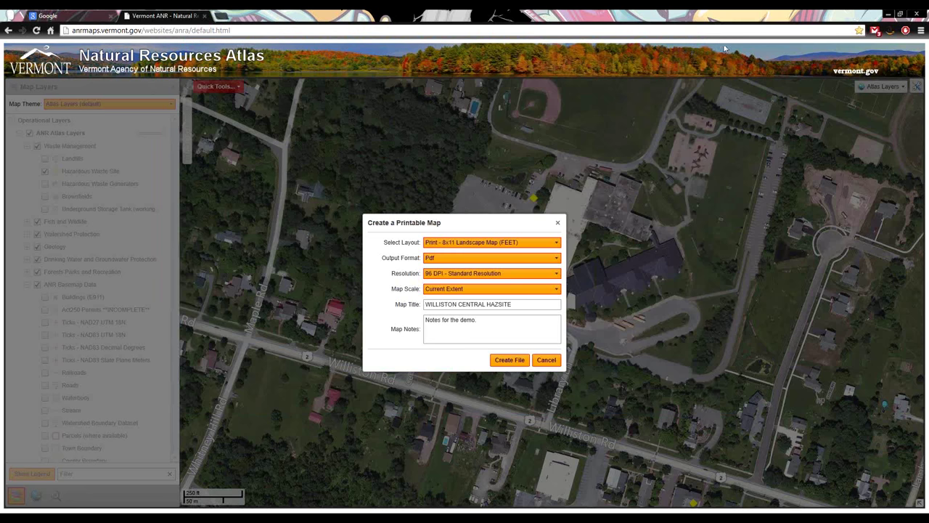
left_click(548, 363)
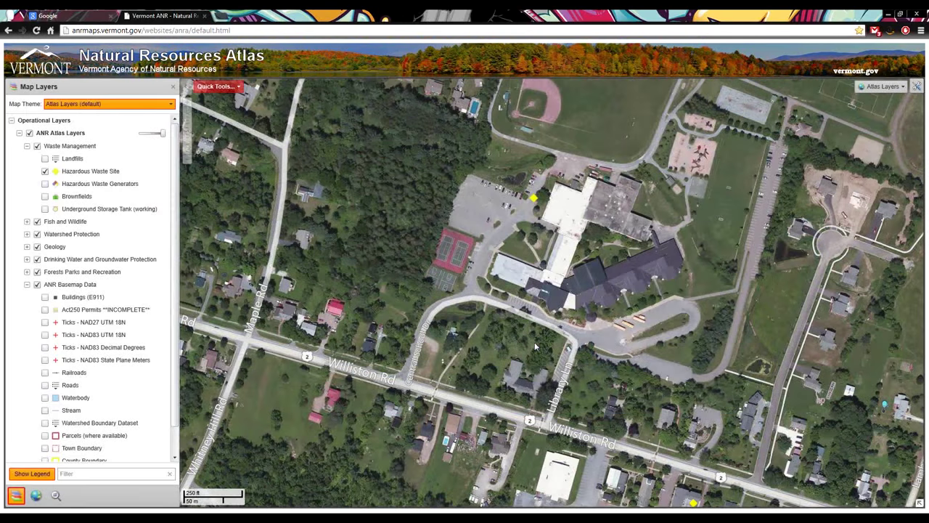
left_click(213, 87)
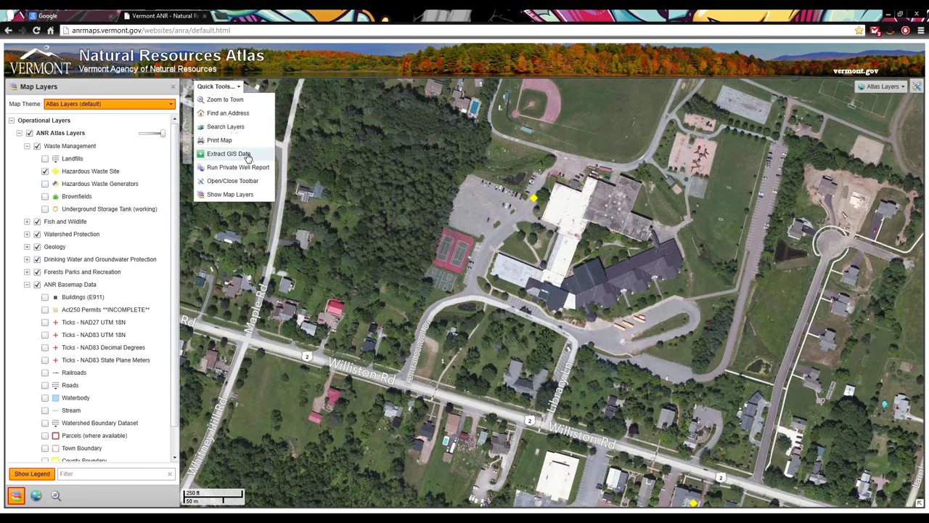
left_click(248, 155)
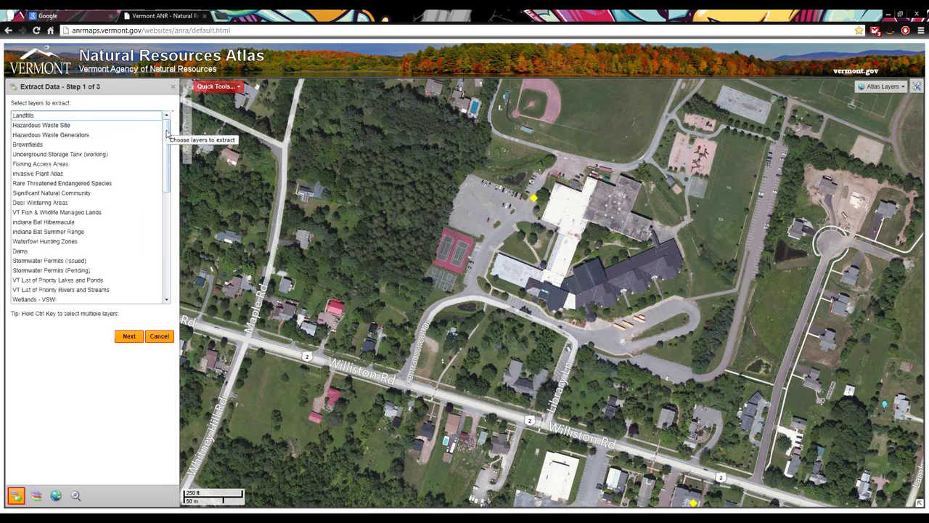
Select Hazardous Waste Site and Underground Storage Tank (working) layers and continue to step 2
left_click_drag(164, 133, 175, 126)
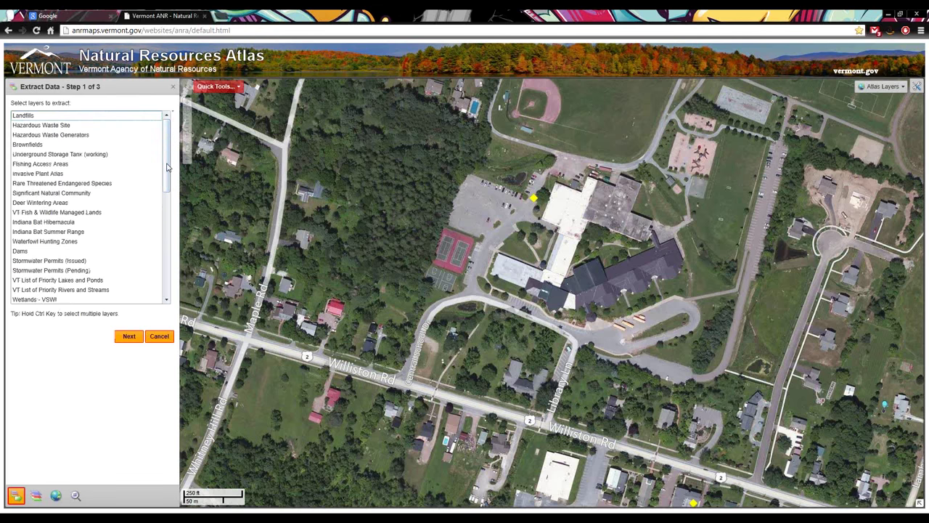
left_click_drag(166, 167, 170, 157)
left_click(90, 128)
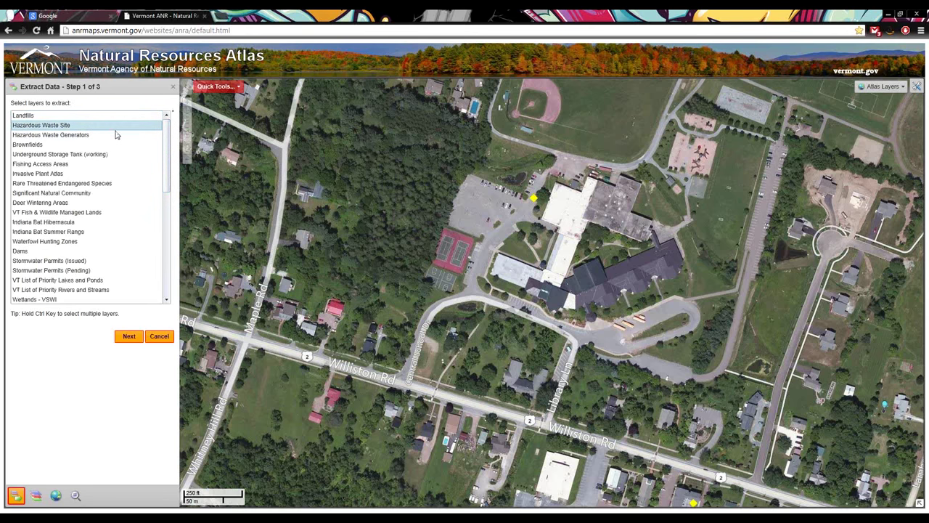
left_click(48, 155, "ctrl")
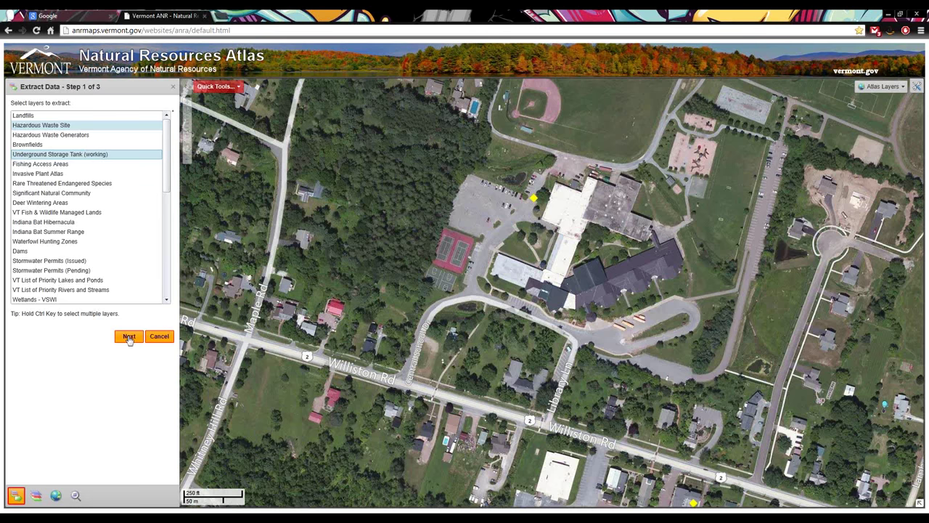
left_click(128, 337)
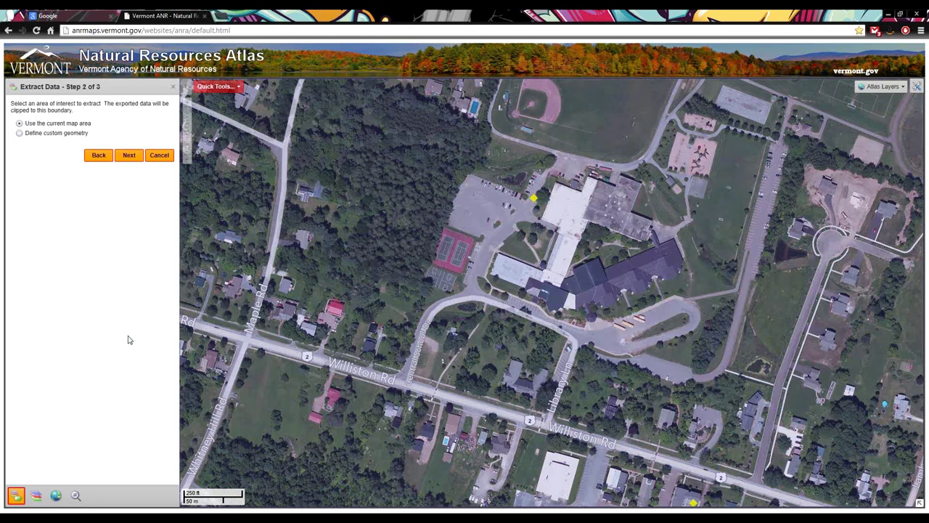
Choose Define custom geometry with the polygon drawing tool for the extraction area
left_click(41, 136)
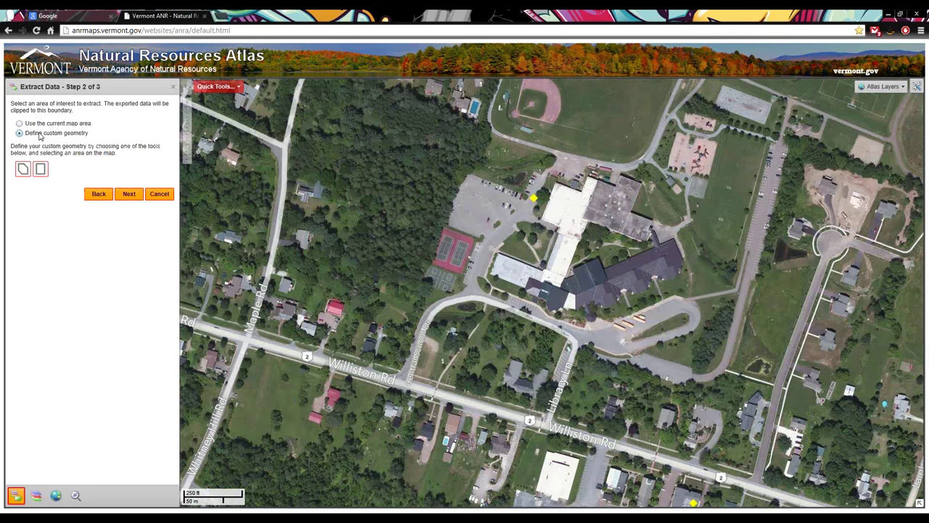
left_click(32, 123)
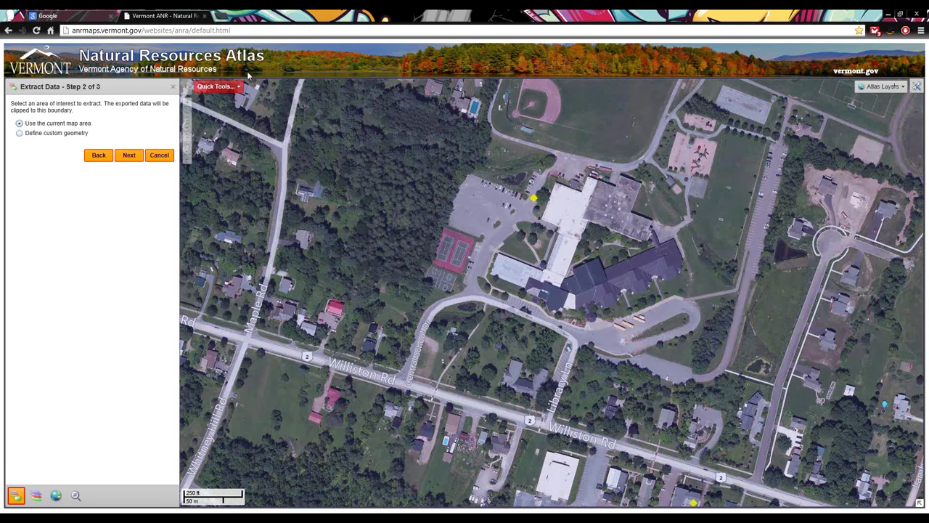
left_click(29, 133)
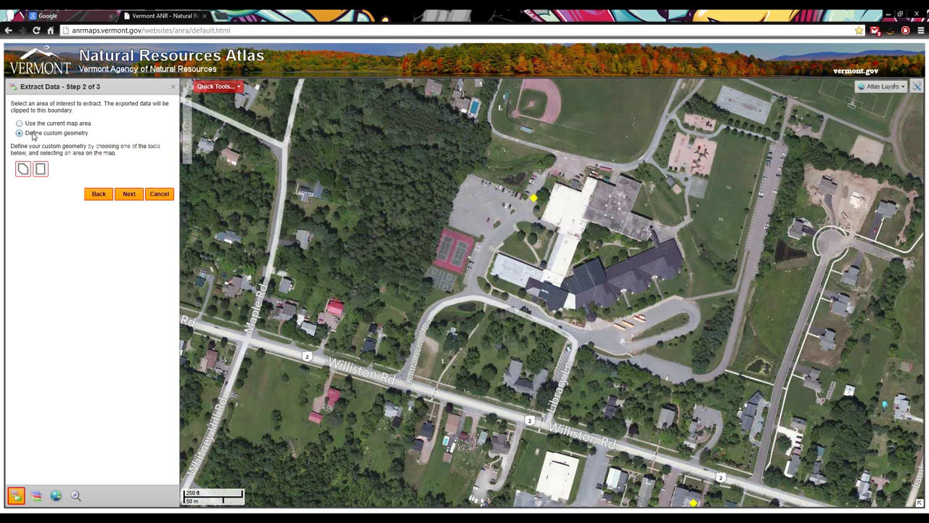
left_click(23, 170)
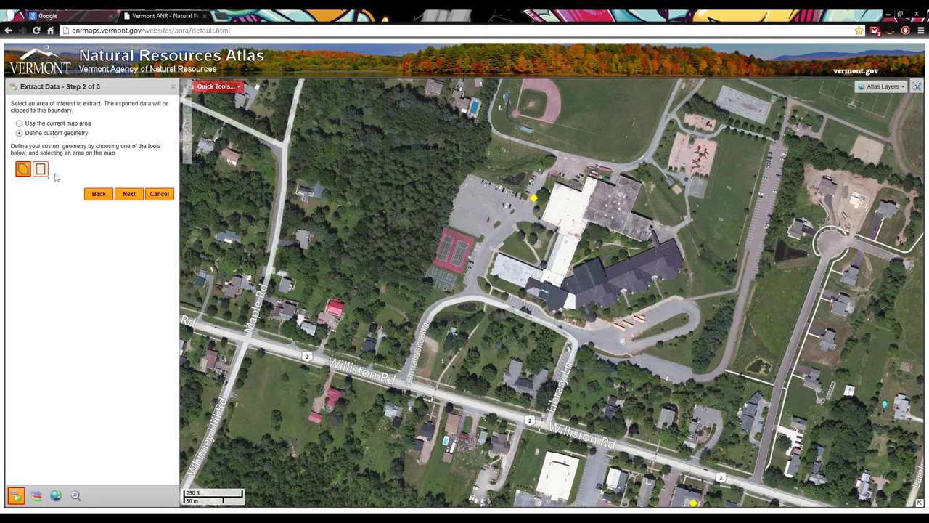
Outline the school grounds north of Williston Rd with a four-corner polygon and advance to step 3
left_click(473, 154)
left_click(390, 389)
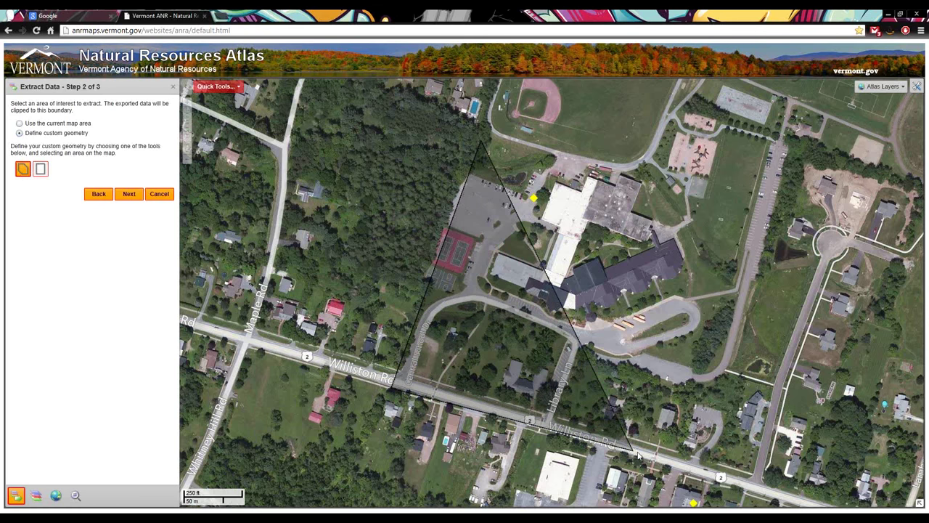
left_click(638, 451)
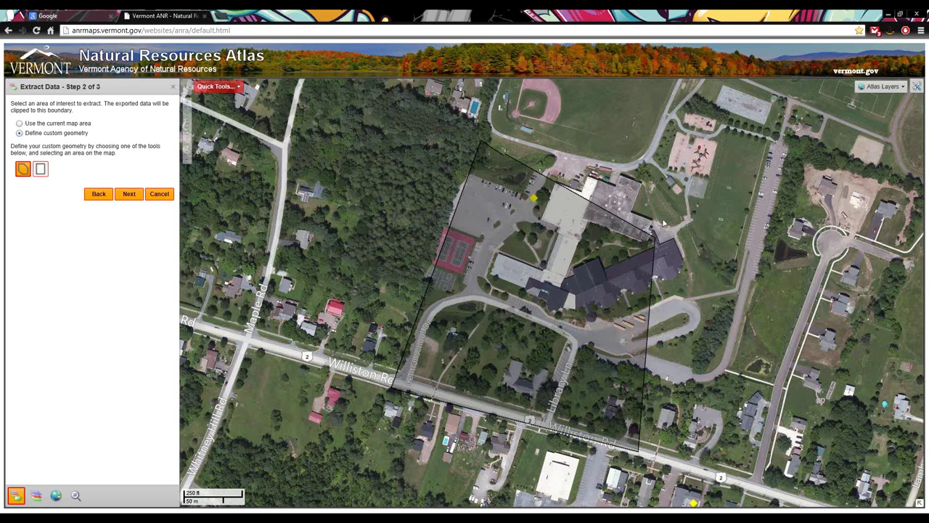
double_click(729, 191)
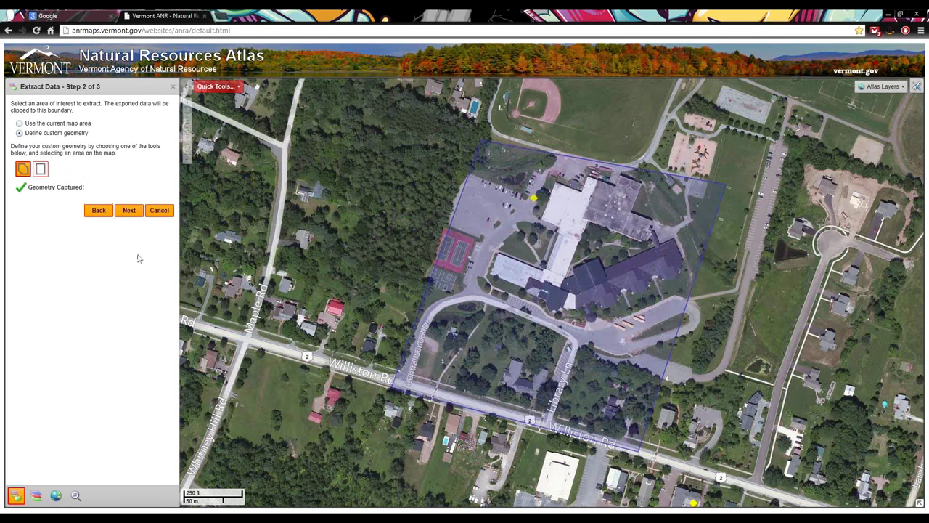
left_click(135, 217)
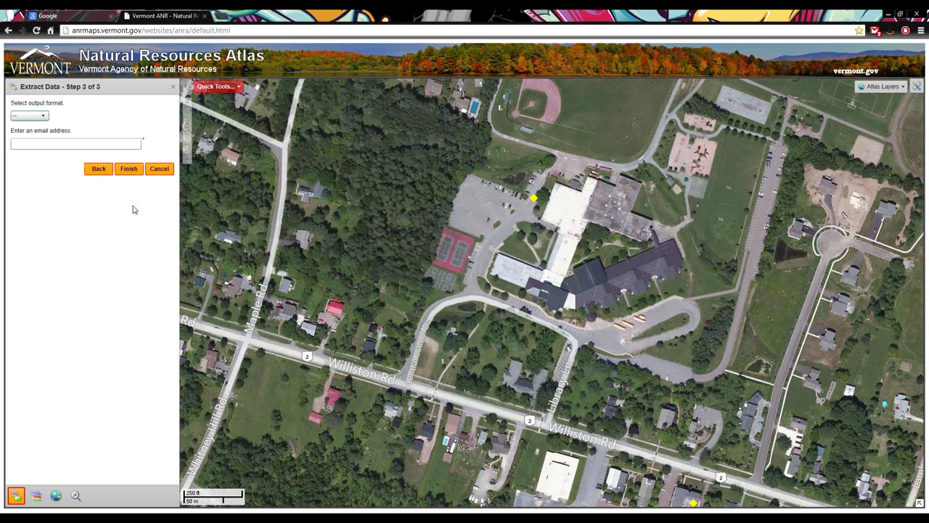
Request the extract in File Geodatabase - GDB format, delivered to the user's e-mail address
left_click(45, 118)
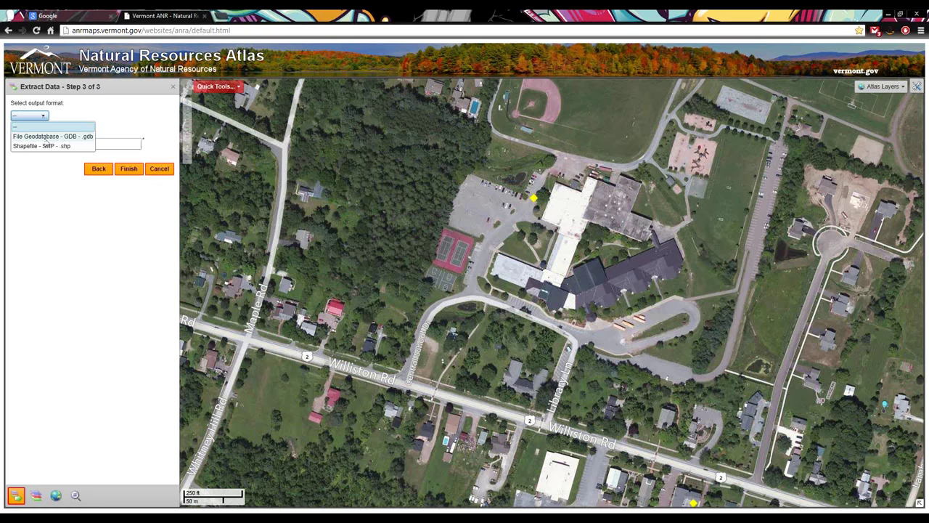
left_click(45, 137)
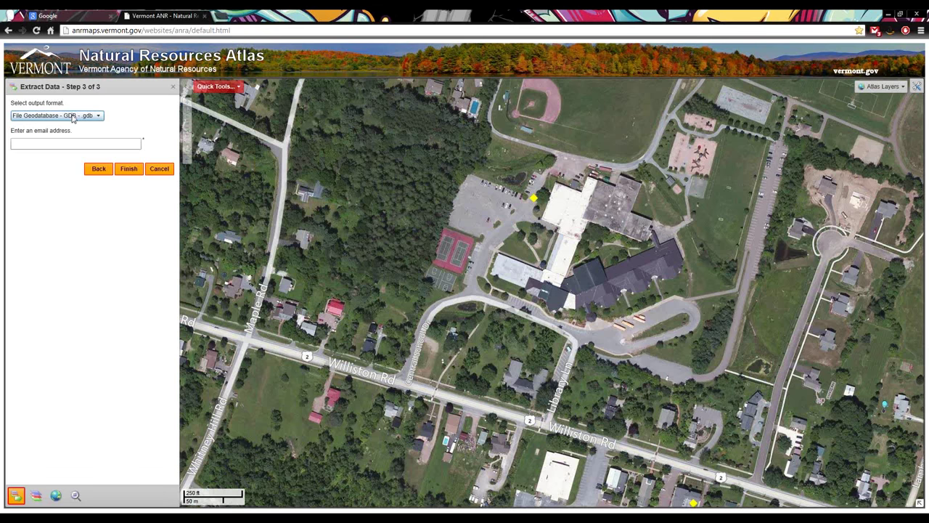
left_click(126, 144)
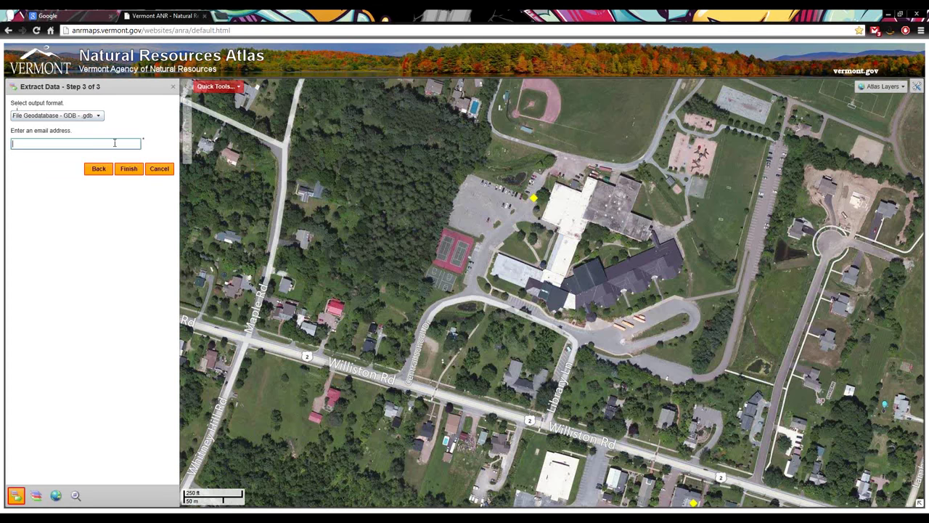
left_click(123, 168)
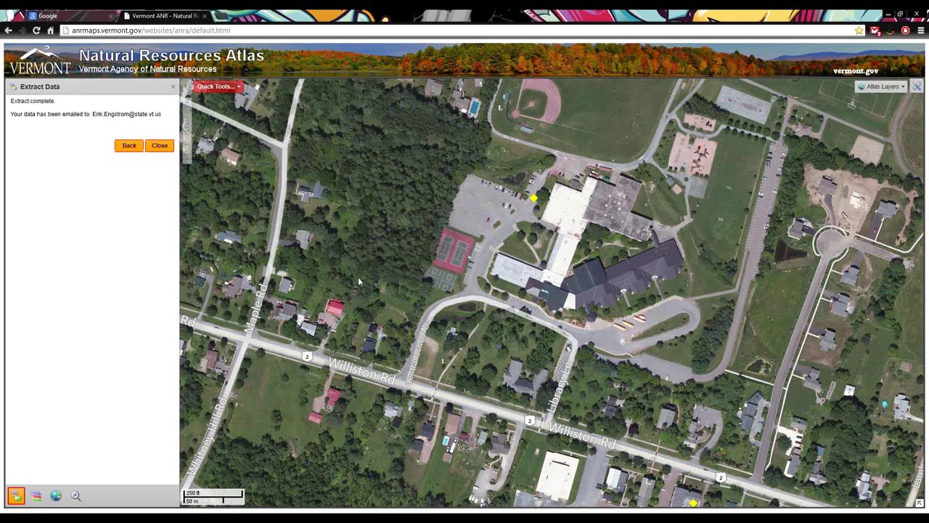
Close the completed Extract Data panel and show the Quick Tools list
left_click(164, 147)
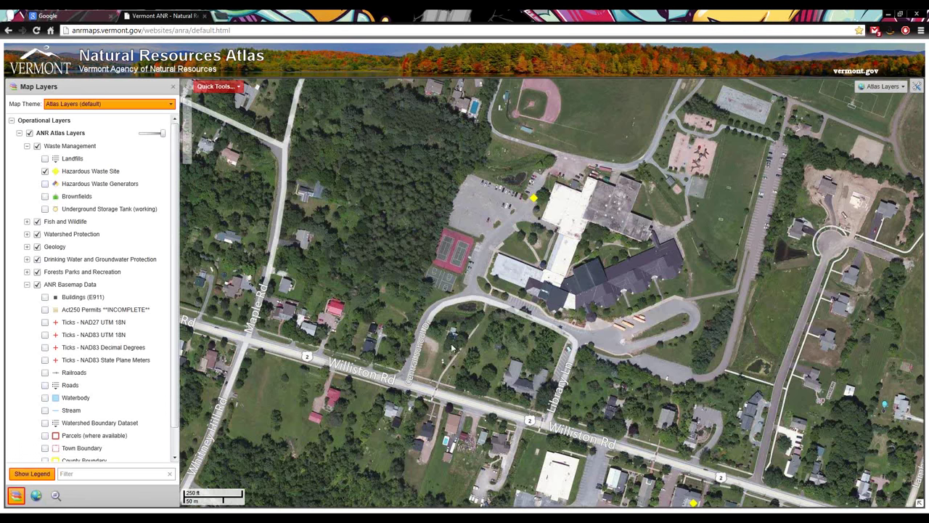
left_click(227, 87)
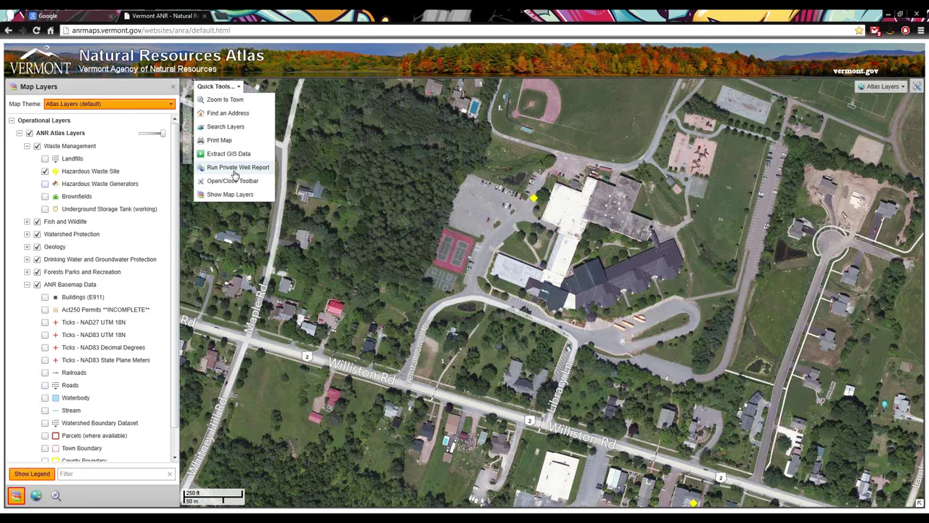
Start the Private Well Report tool and move the map to the wells south of Interstate 89
left_click(234, 172)
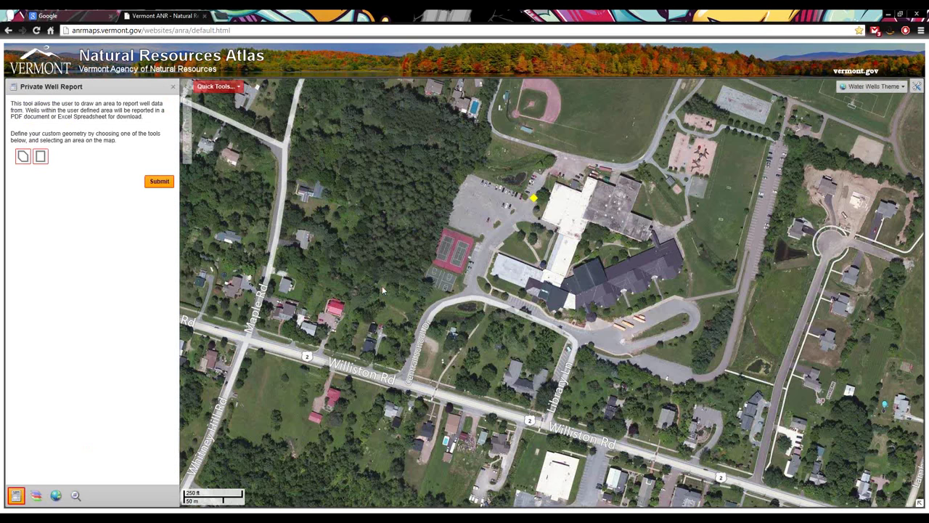
scroll(484, 395, "down", 2)
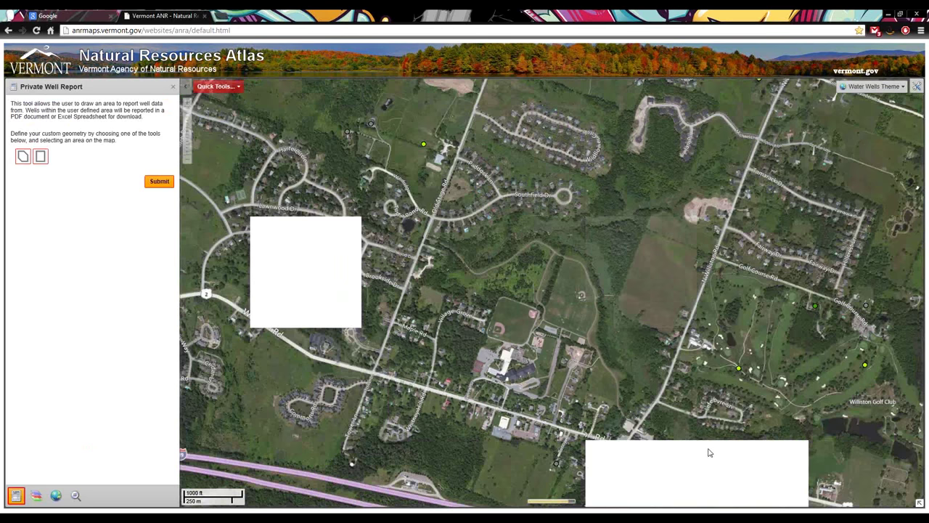
left_click_drag(664, 414, 513, 295)
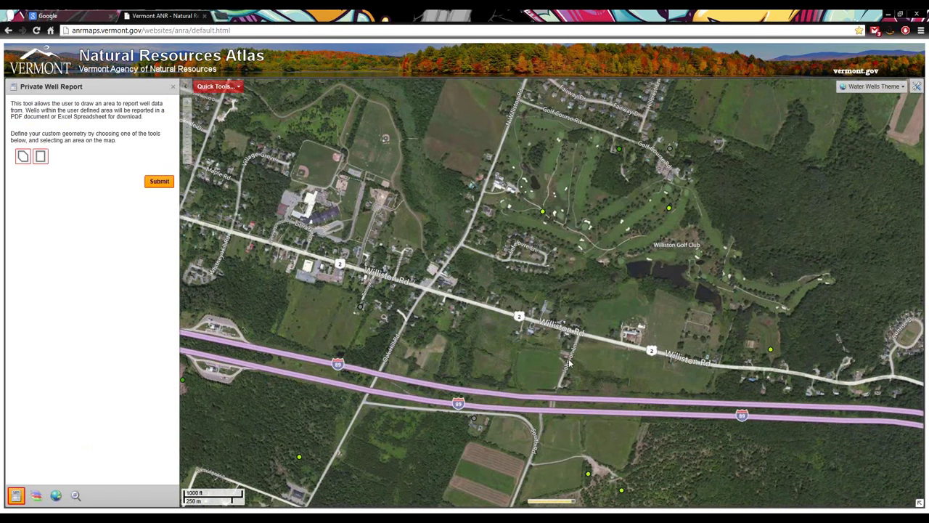
left_click_drag(592, 414, 535, 263)
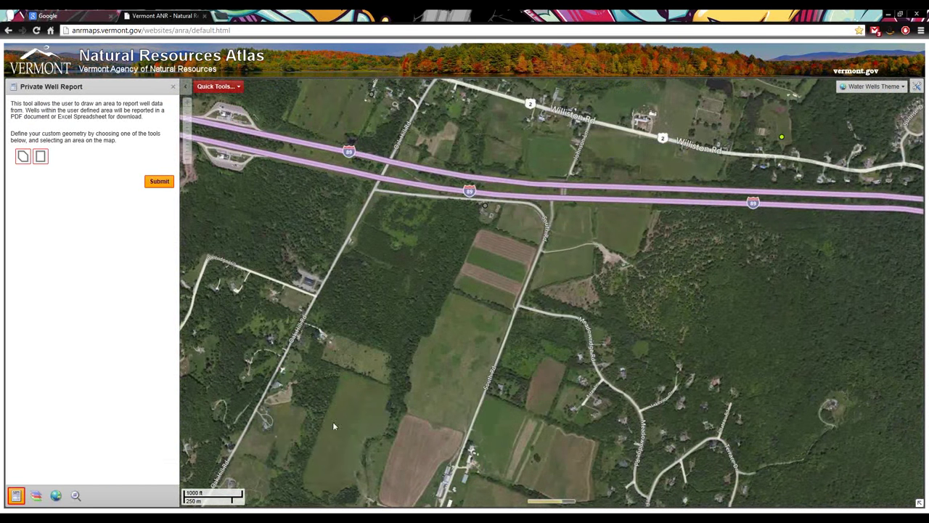
left_click_drag(314, 423, 498, 336)
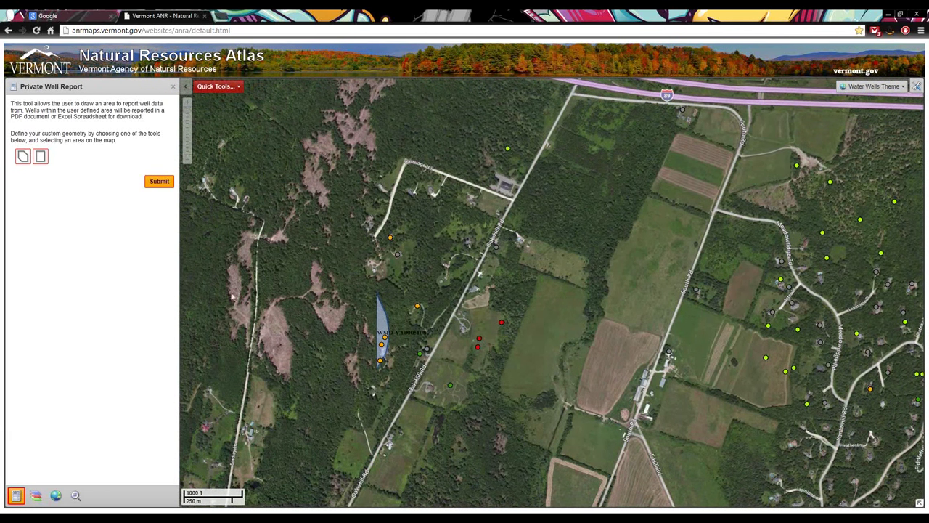
Draw a four-corner polygon around a well to capture the report area
left_click(24, 159)
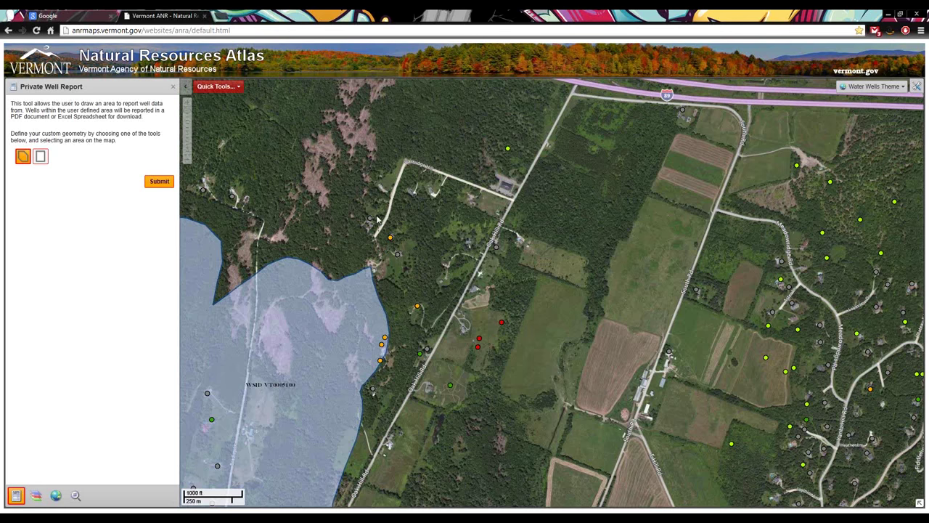
left_click(363, 185)
left_click(352, 265)
left_click(410, 279)
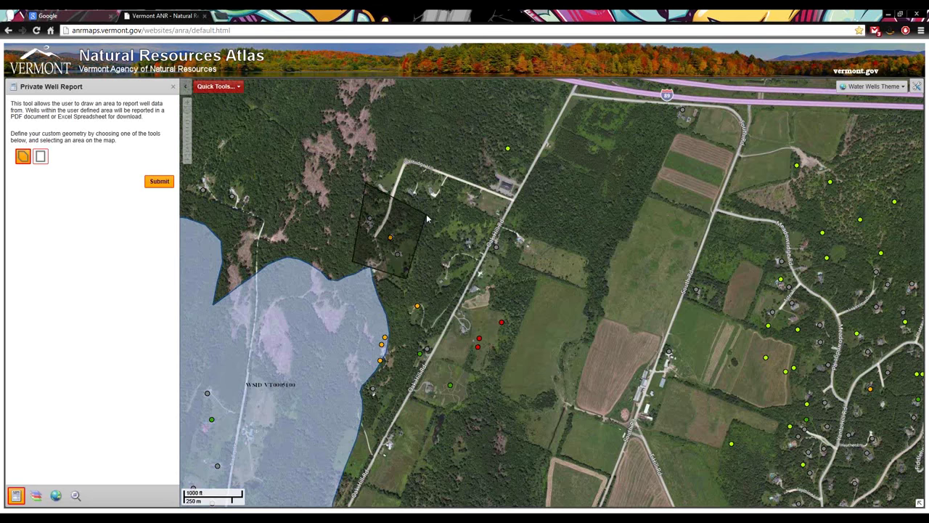
double_click(427, 218)
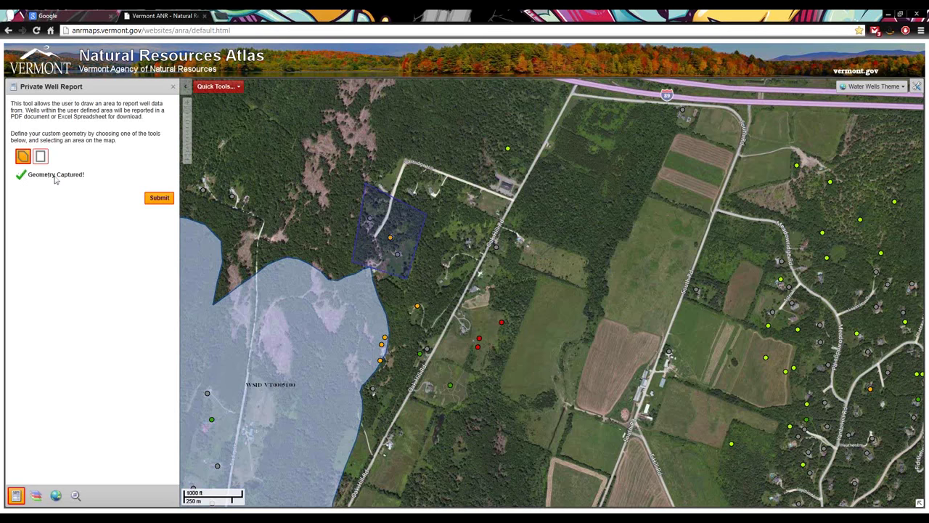
Generate the Private Well Report as a PDF and open the downloaded report
left_click(158, 199)
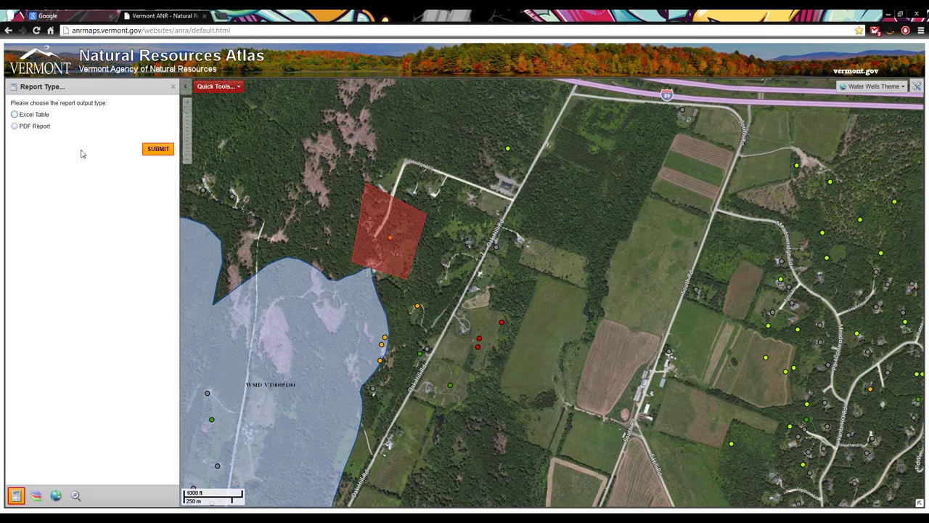
left_click(32, 128)
left_click(159, 150)
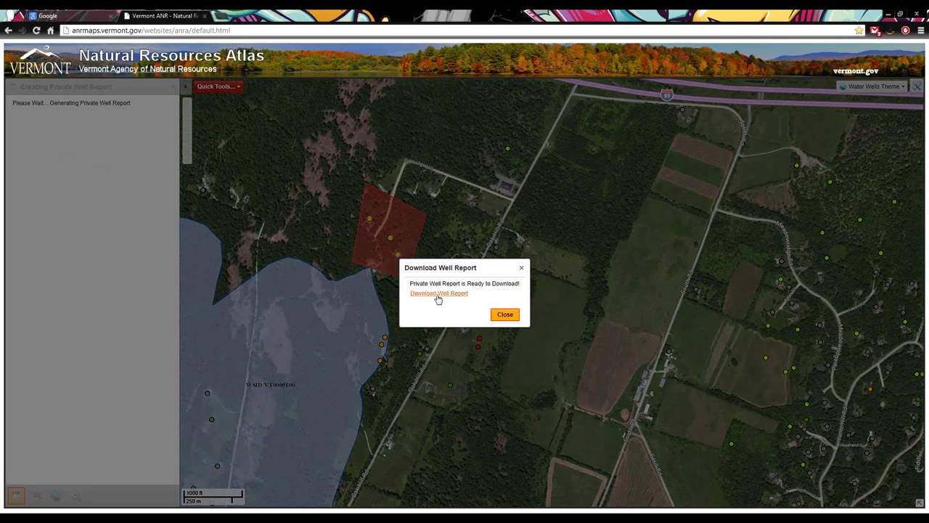
left_click(438, 294)
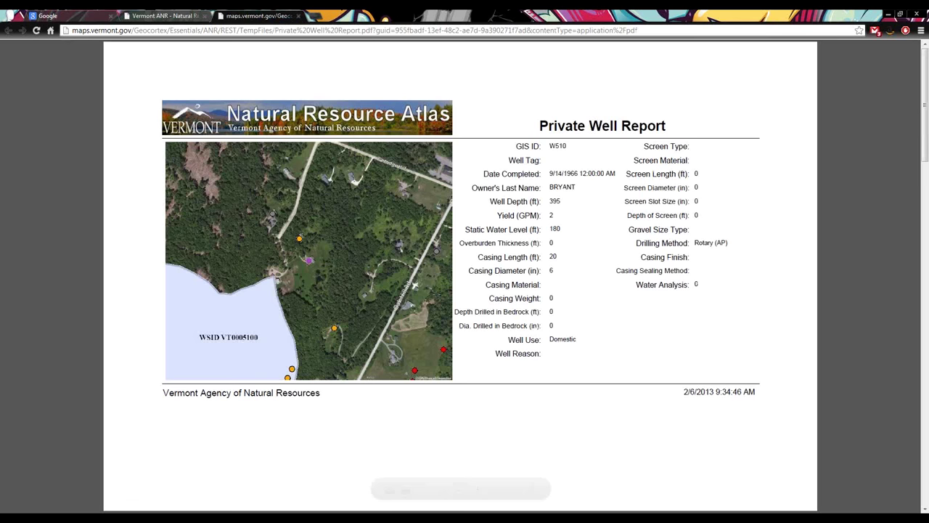
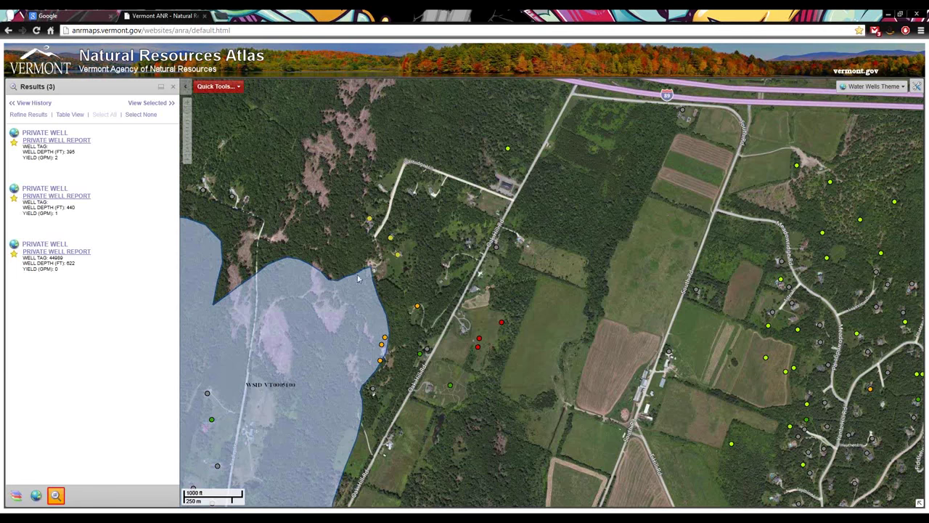
Toggle the toolbar on and off from Quick Tools, then show the map layers list
left_click(199, 88)
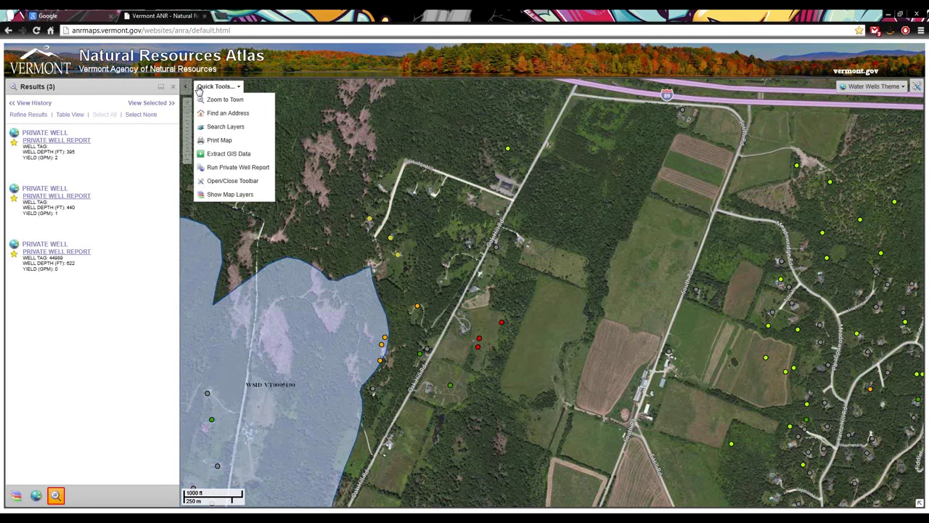
left_click(255, 187)
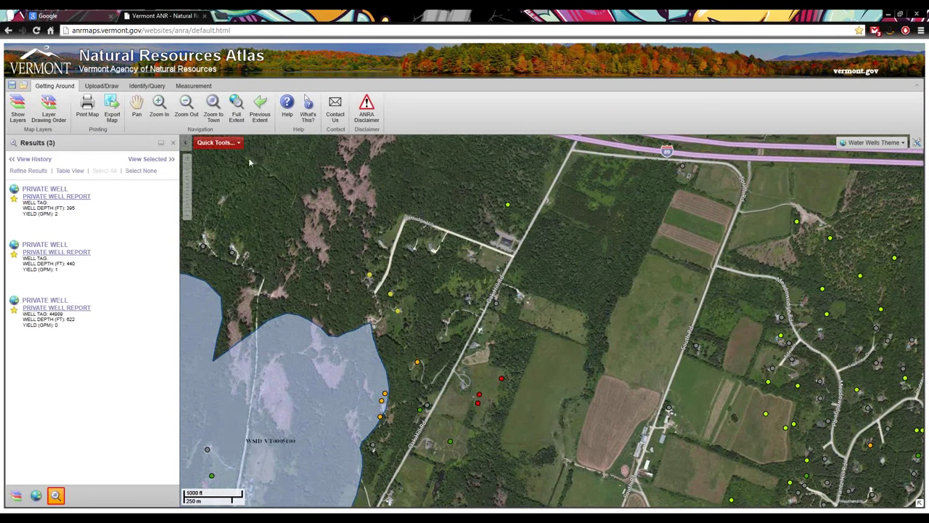
left_click(234, 143)
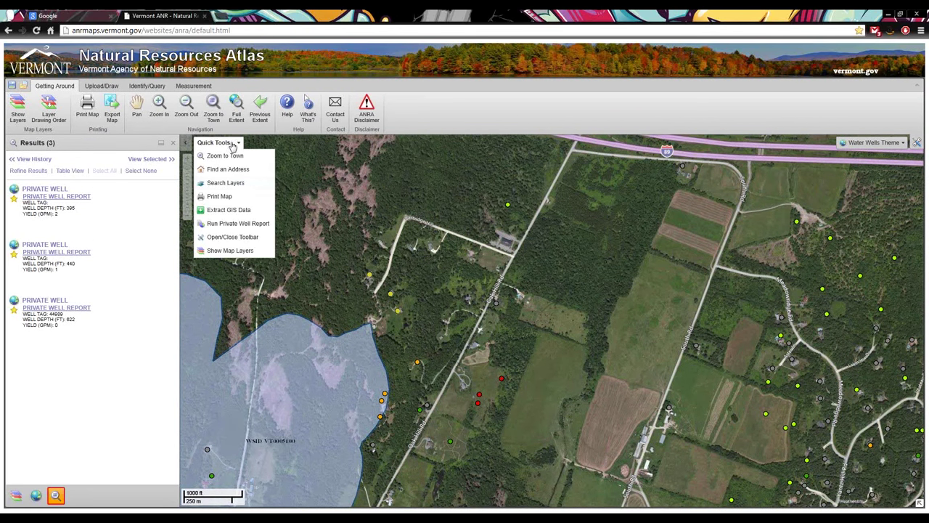
left_click(247, 238)
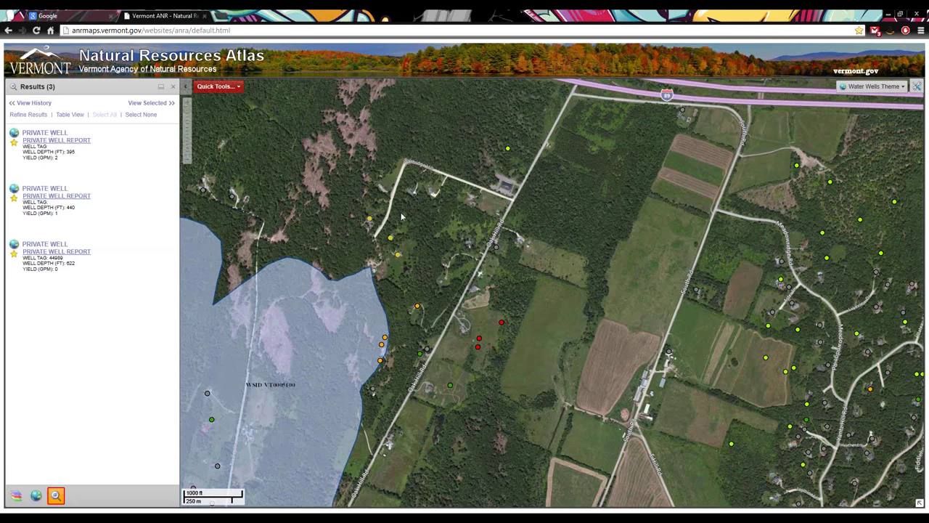
left_click(219, 87)
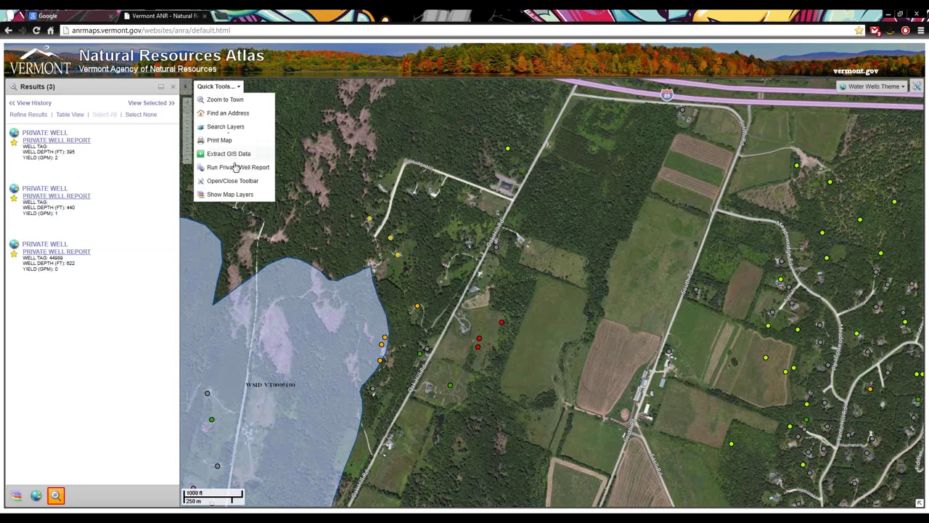
left_click(230, 195)
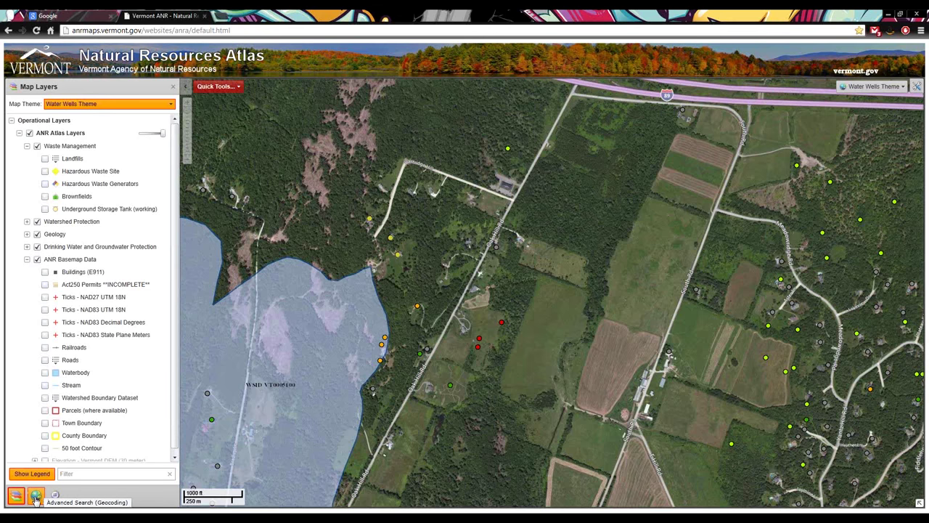
Cycle through the Address Search, Map Layers and Results panels, then show the toolbar above the map
left_click(35, 498)
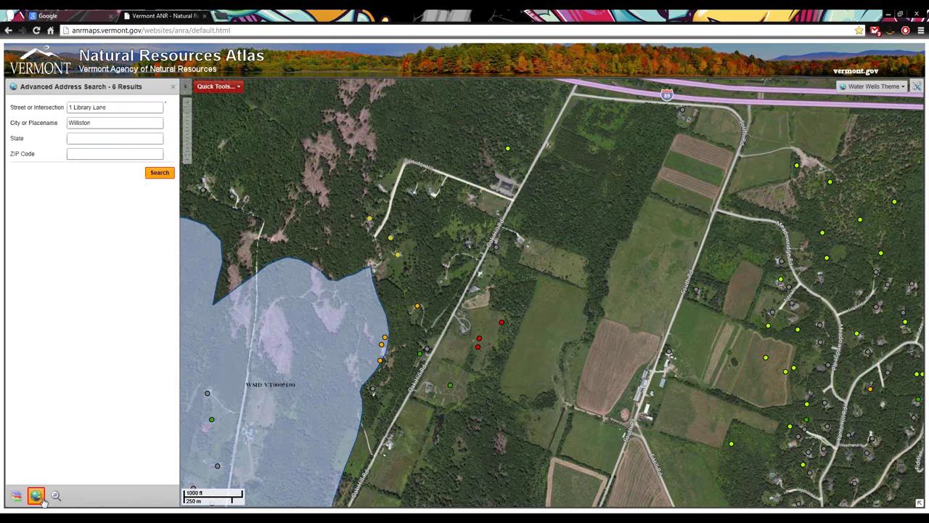
left_click(56, 496)
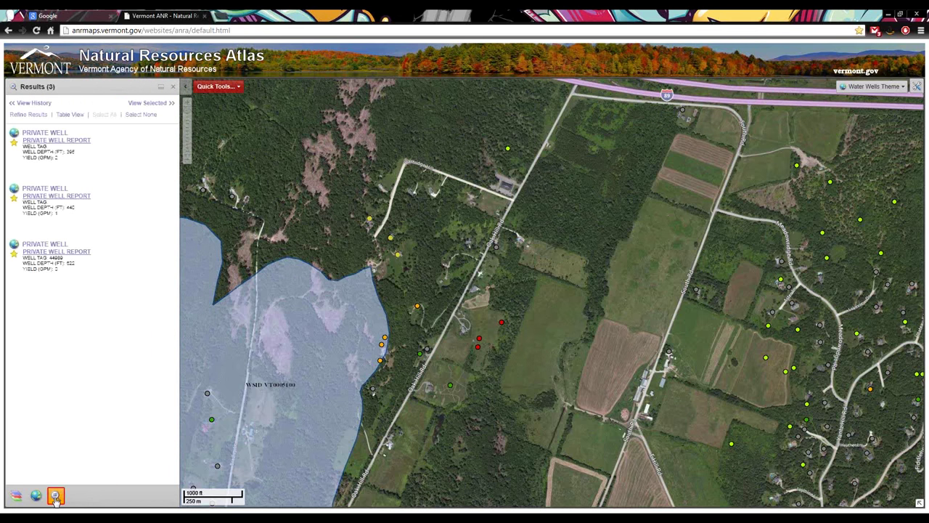
left_click(16, 497)
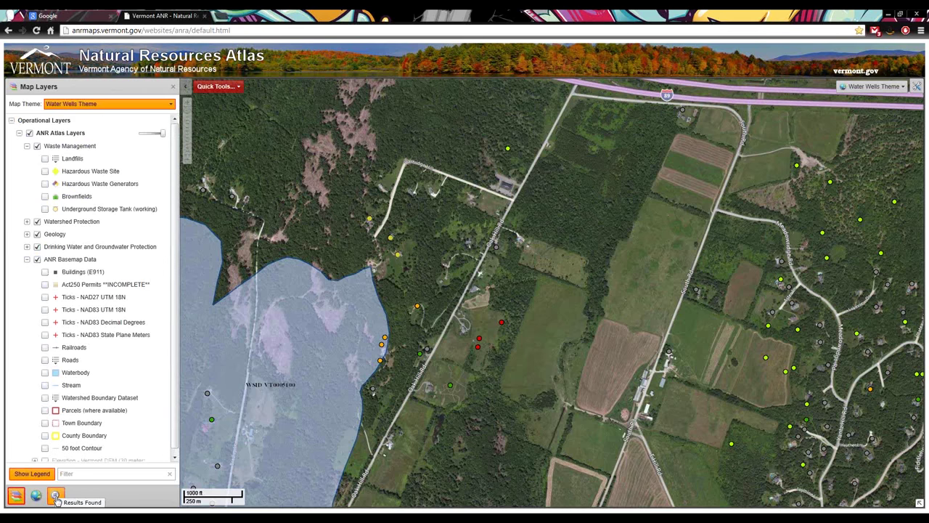
left_click(57, 498)
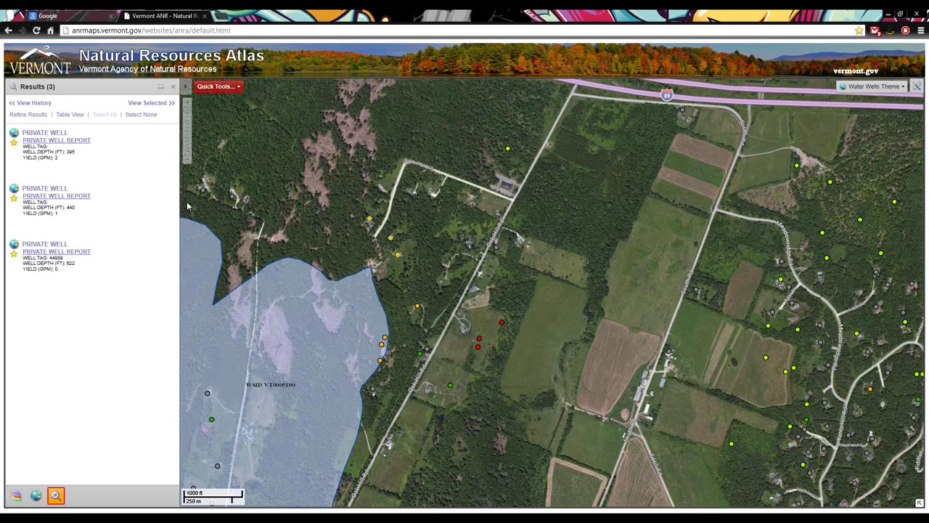
left_click(916, 86)
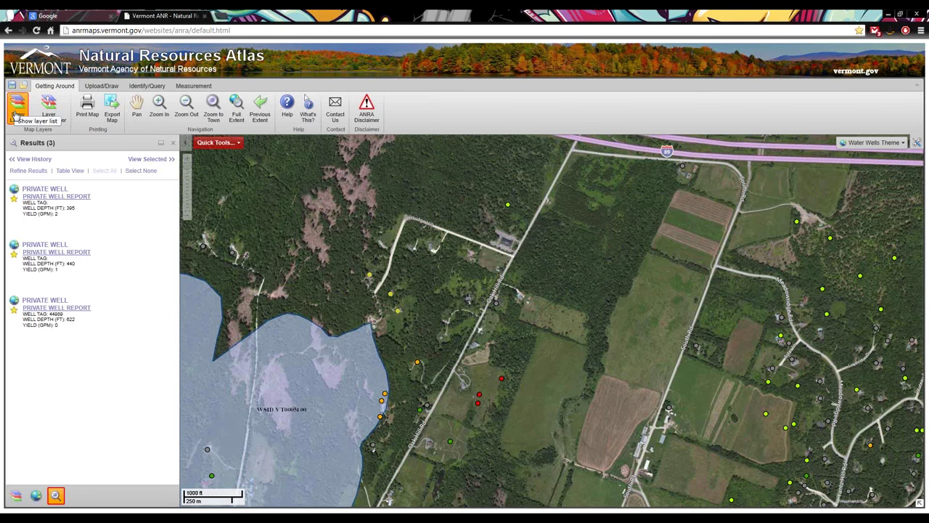
Show the Water Wells Theme layer list and drag the map to center the water-supply polygon
left_click(15, 116)
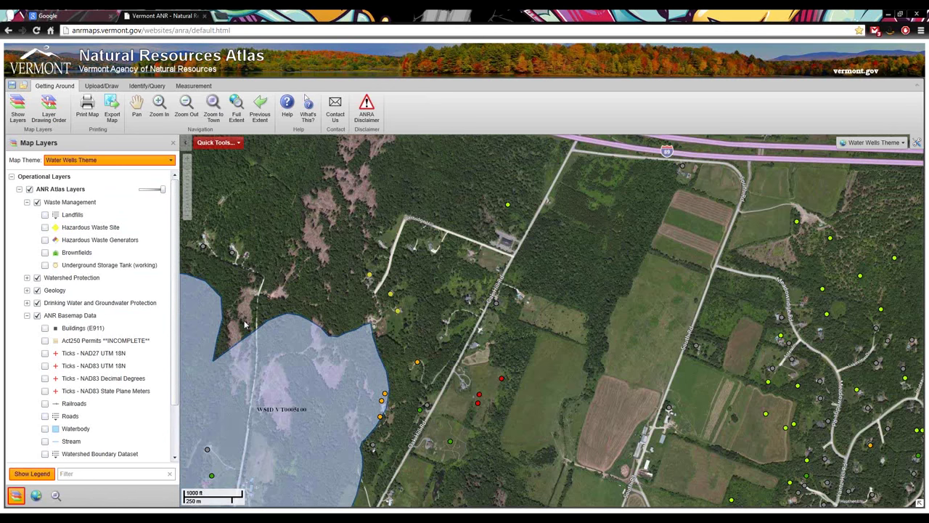
left_click_drag(246, 322, 383, 210)
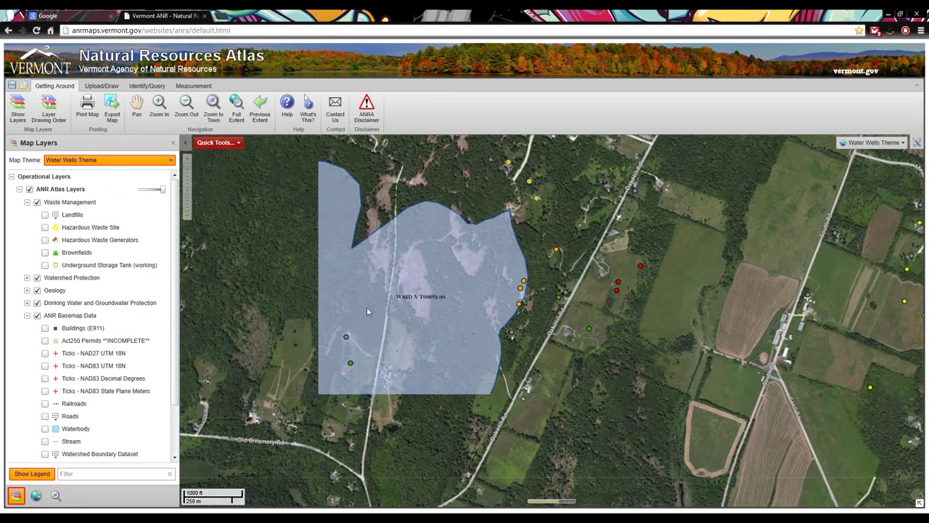
Turn on Soils - Hydric and Soils - Prime Agricultural under Geology and expand the prime legend
left_click(26, 315)
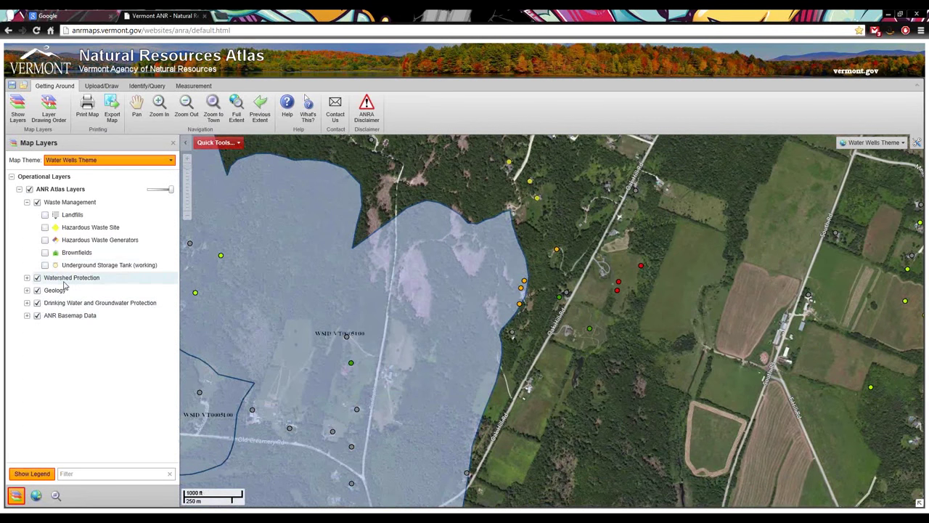
left_click(26, 291)
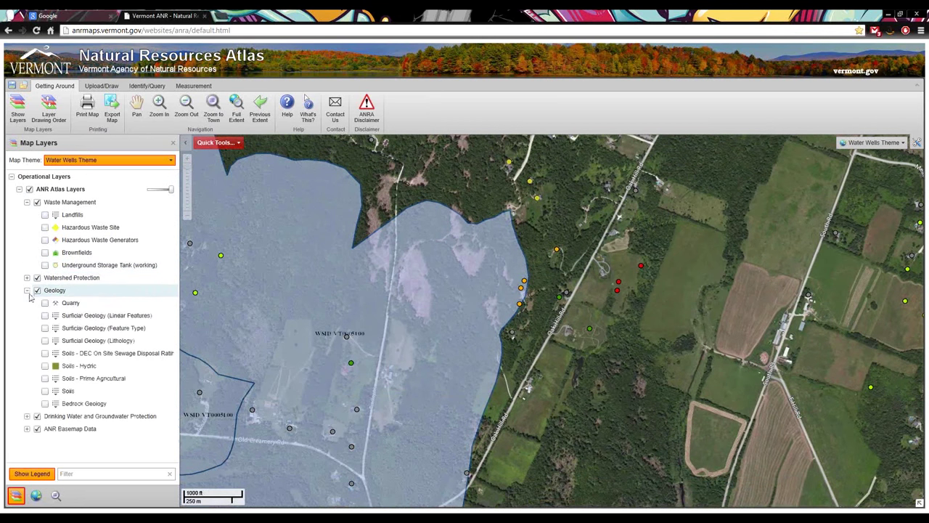
left_click(45, 366)
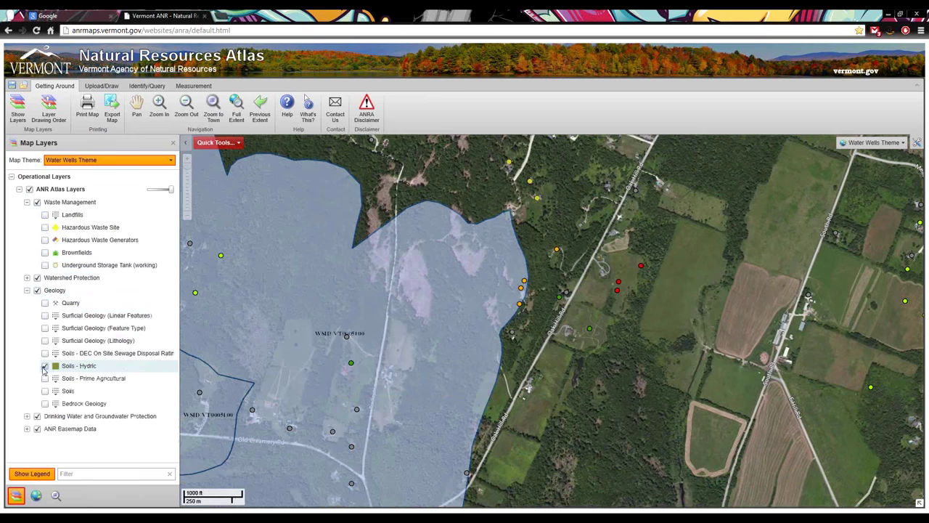
left_click(45, 379)
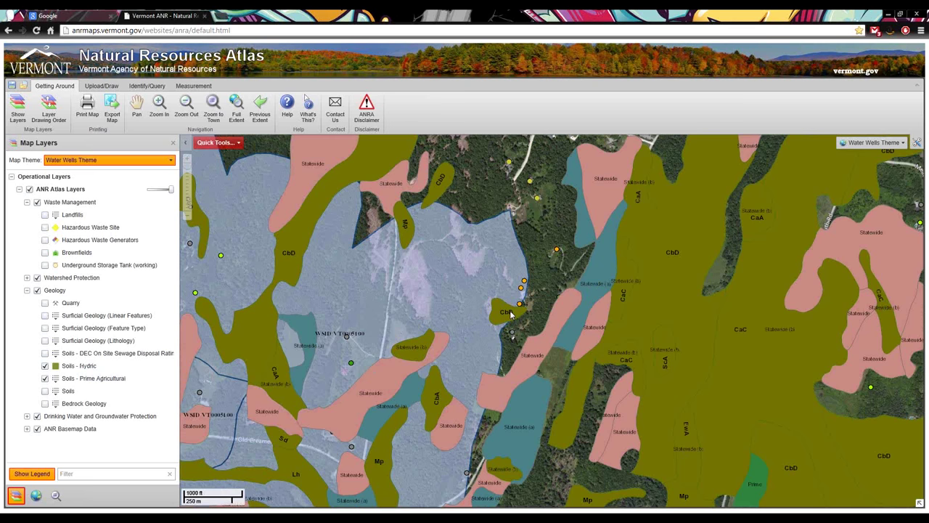
left_click(55, 379)
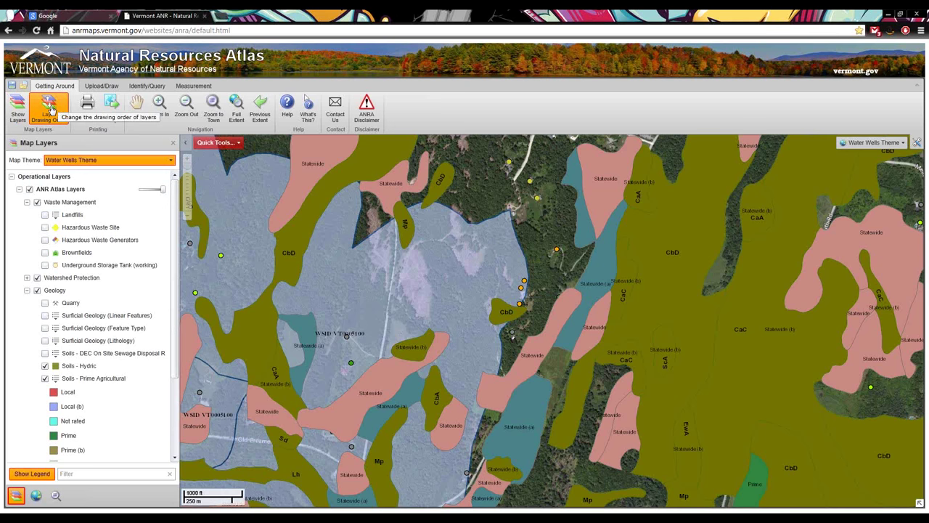
In Layer Drawing Order, move Soils - Prime Agricultural above Soils - Hydric, then return to Map Layers
left_click(51, 110)
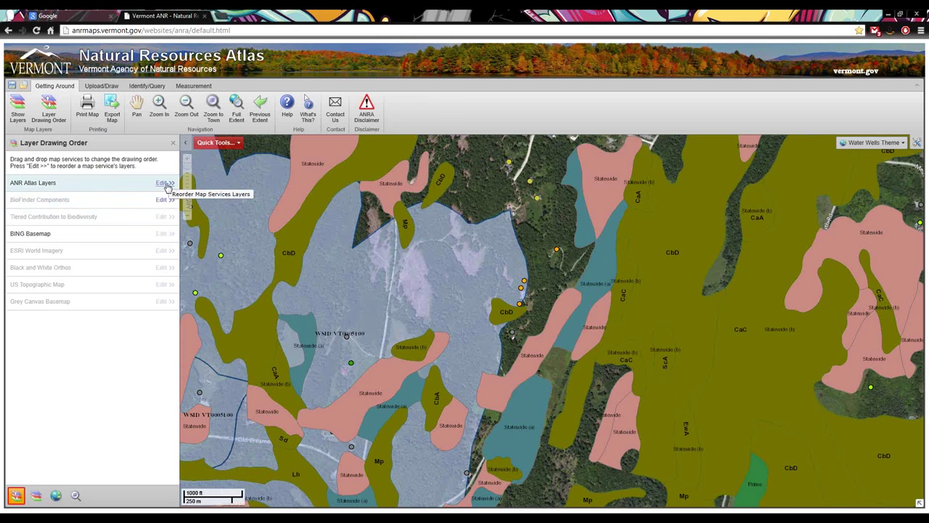
left_click(167, 185)
left_click_drag(176, 207, 187, 401)
left_click_drag(62, 369, 56, 229)
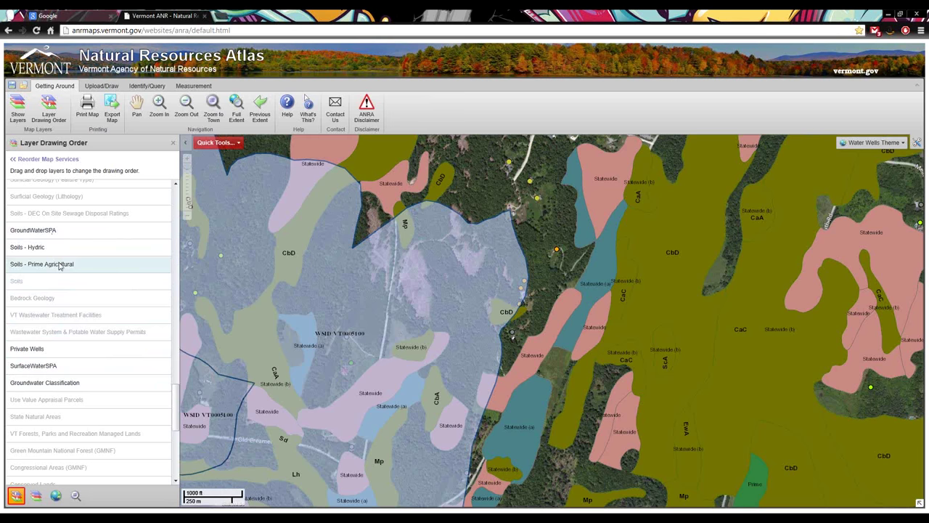
left_click_drag(60, 267, 69, 244)
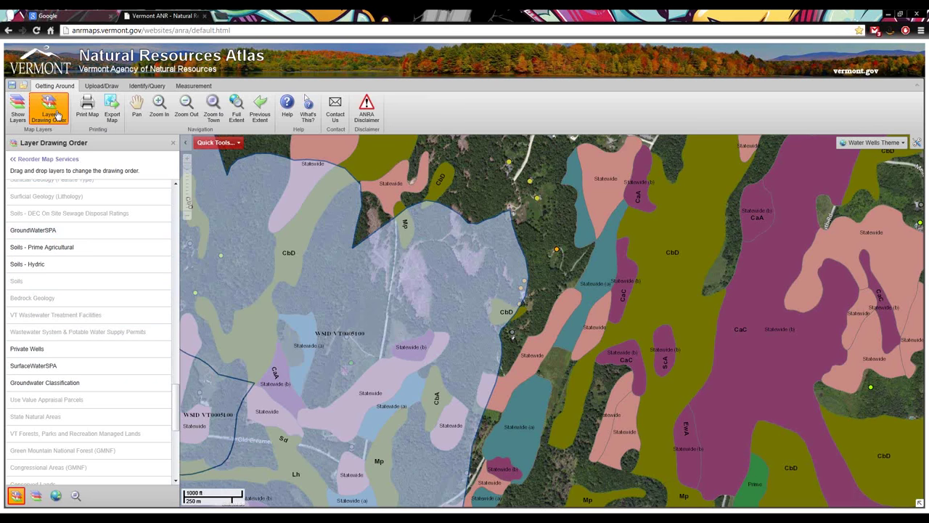
left_click(44, 160)
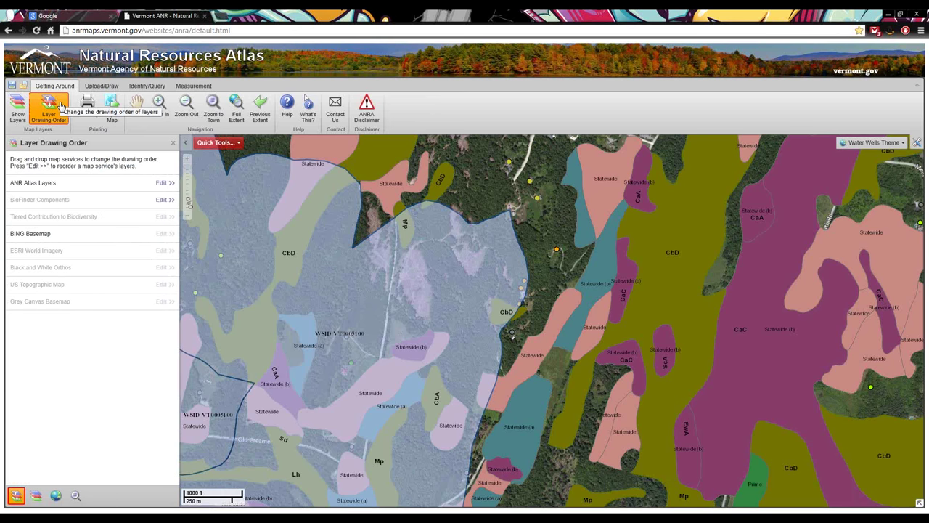
left_click(36, 497)
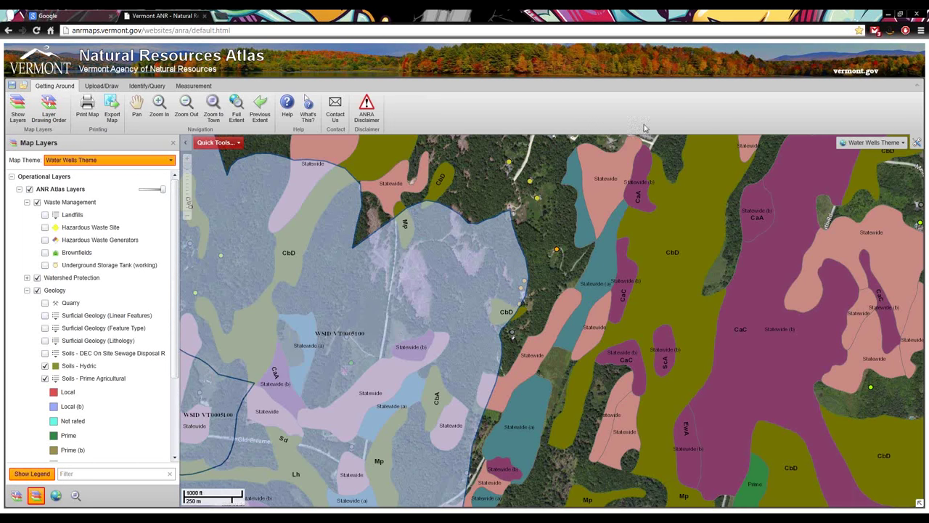
Uncheck the Soils - Hydric and Soils - Prime Agricultural layers
left_click(45, 365)
left_click(45, 379)
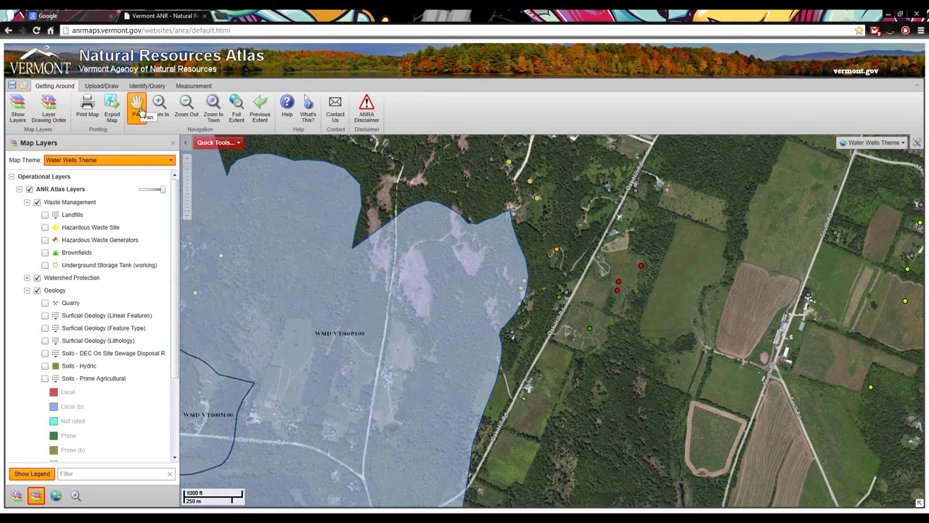
Pan the map toward the pond and surrounding roads
left_click(140, 109)
left_click_drag(614, 210, 612, 212)
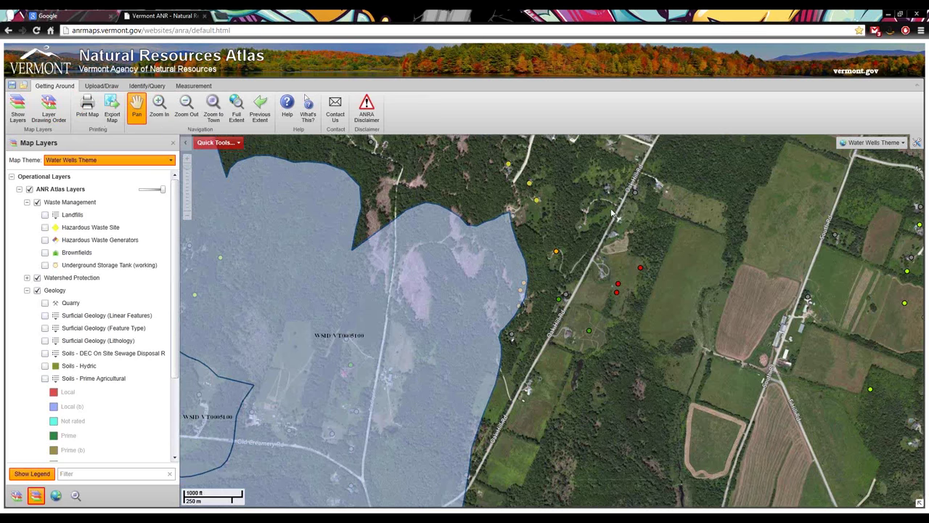
scroll(614, 210, "down", 1)
scroll(510, 414, "up", 1)
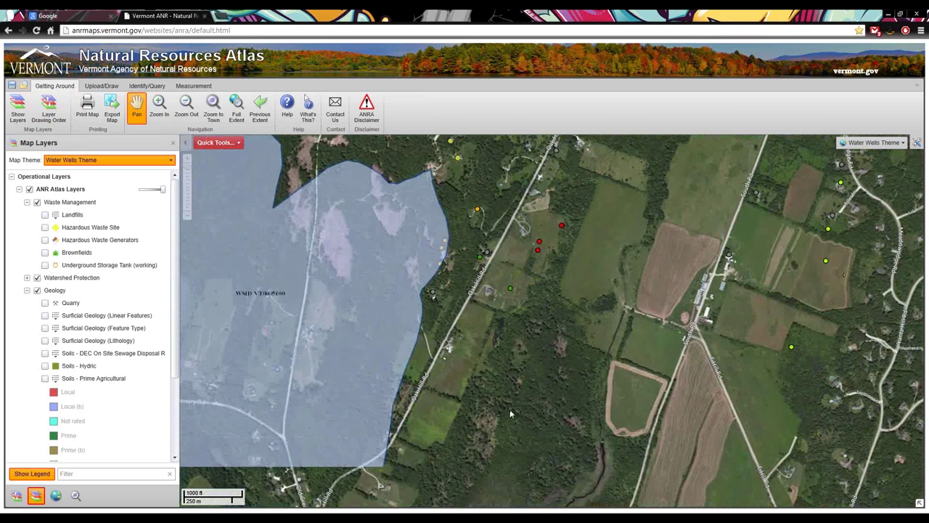
left_click_drag(509, 414, 515, 297)
left_click_drag(536, 354, 478, 201)
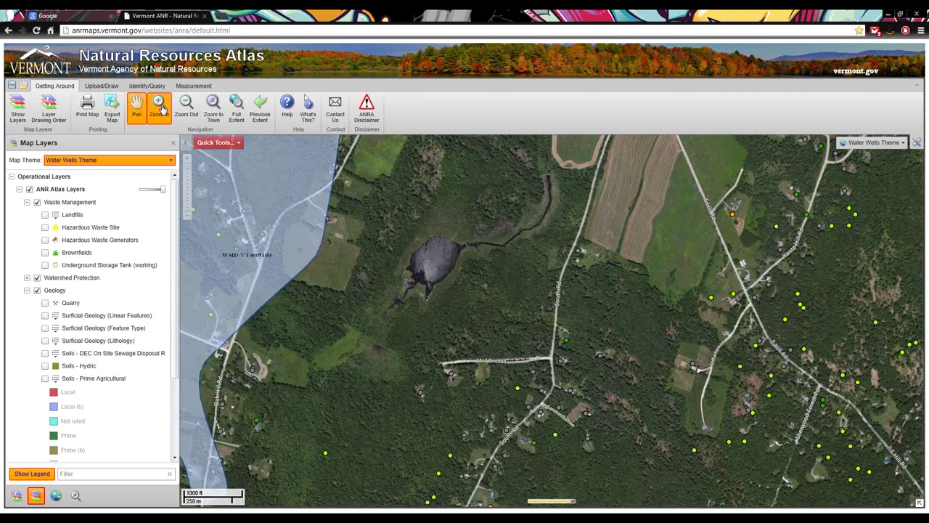
Box-zoom in on the Mud Pond Rd houses and back out, then bring up Zoom to Town
left_click(161, 107)
left_click_drag(381, 340, 494, 419)
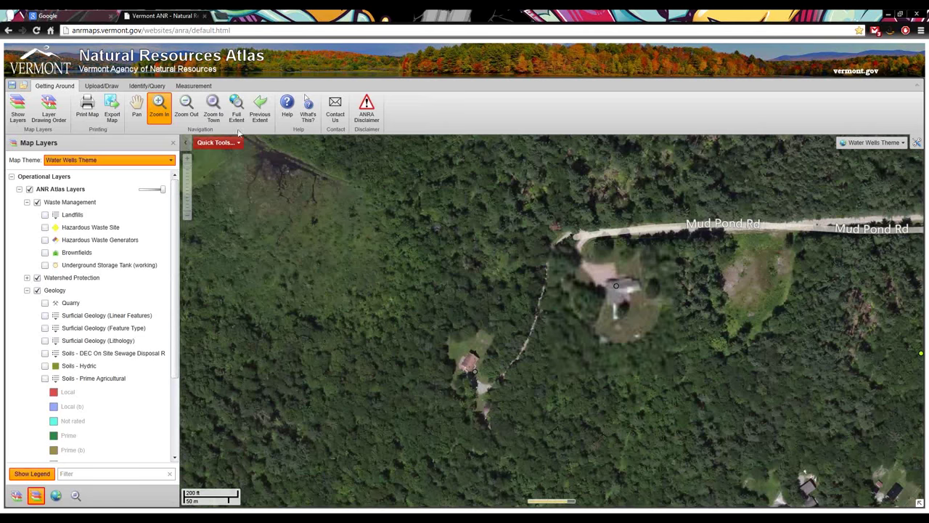
left_click(186, 107)
left_click_drag(545, 260, 745, 430)
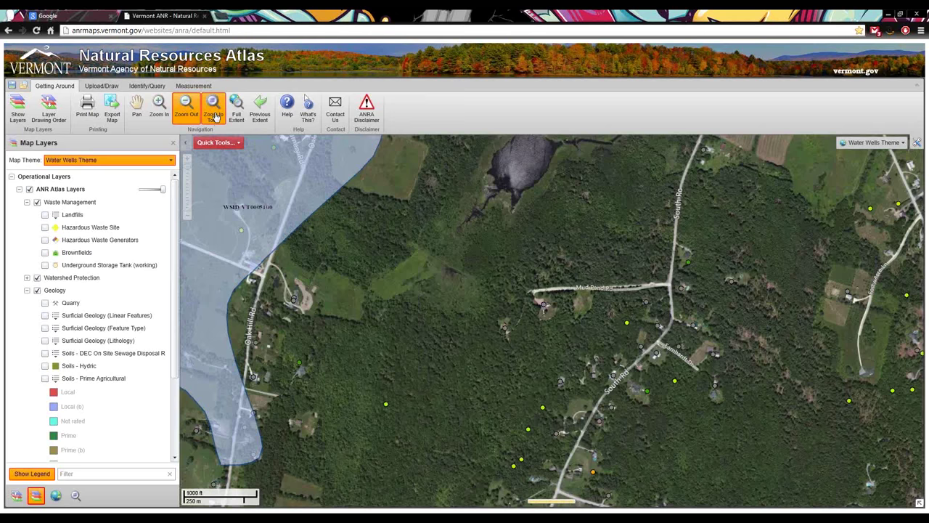
left_click(215, 116)
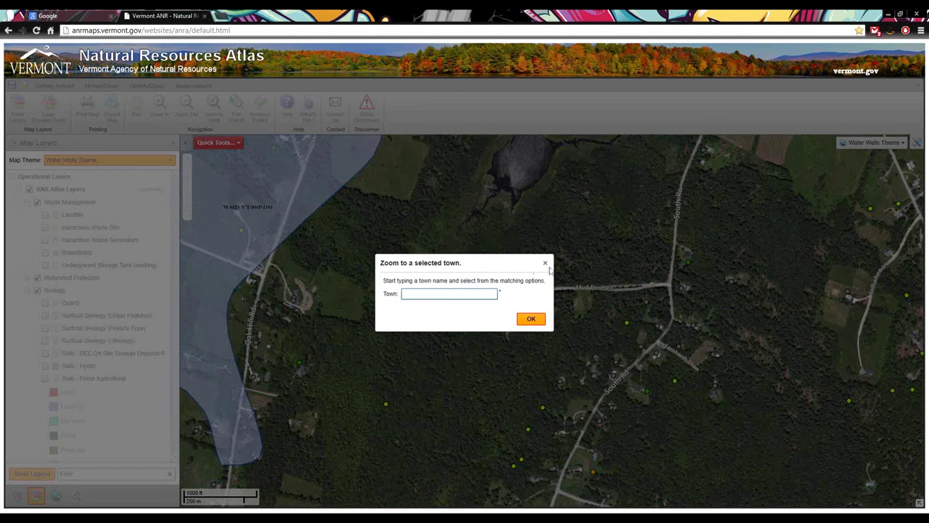
Close the town dialog, view the full extent, then return to the previous local view
left_click(546, 264)
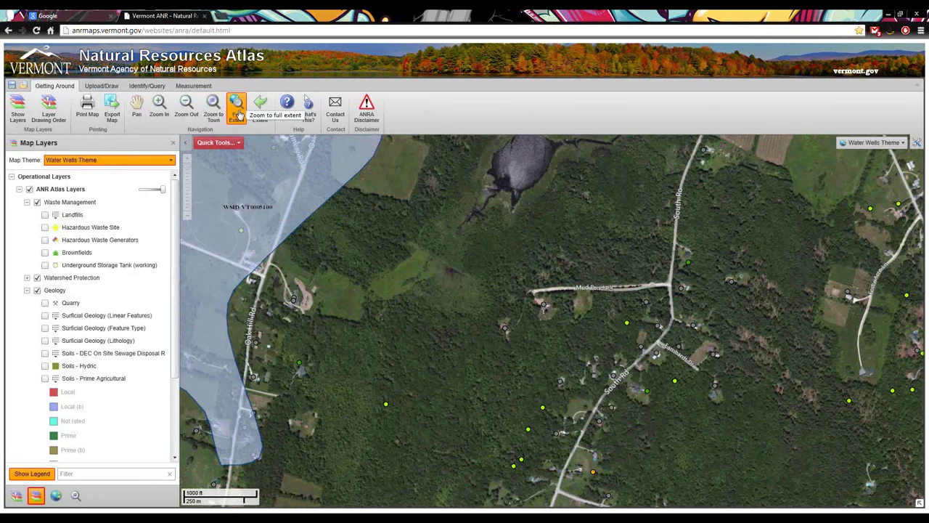
left_click(239, 114)
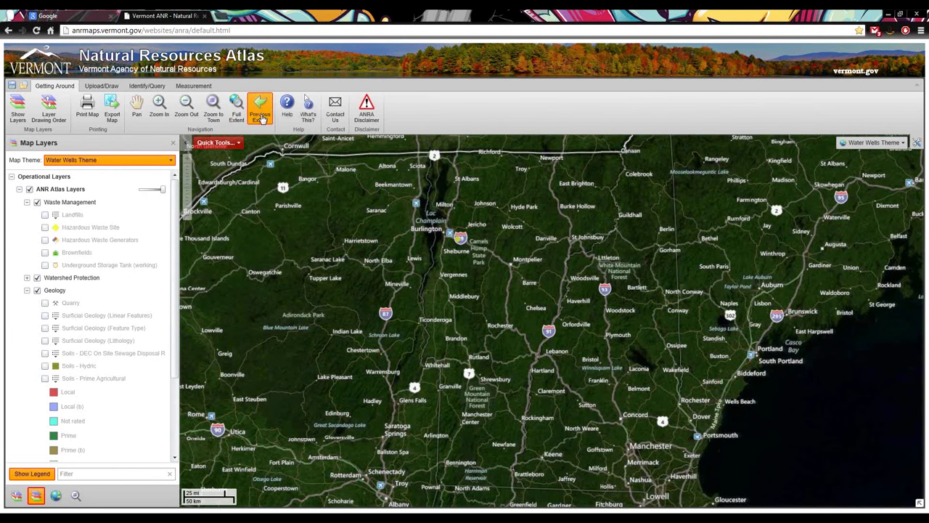
left_click(260, 114)
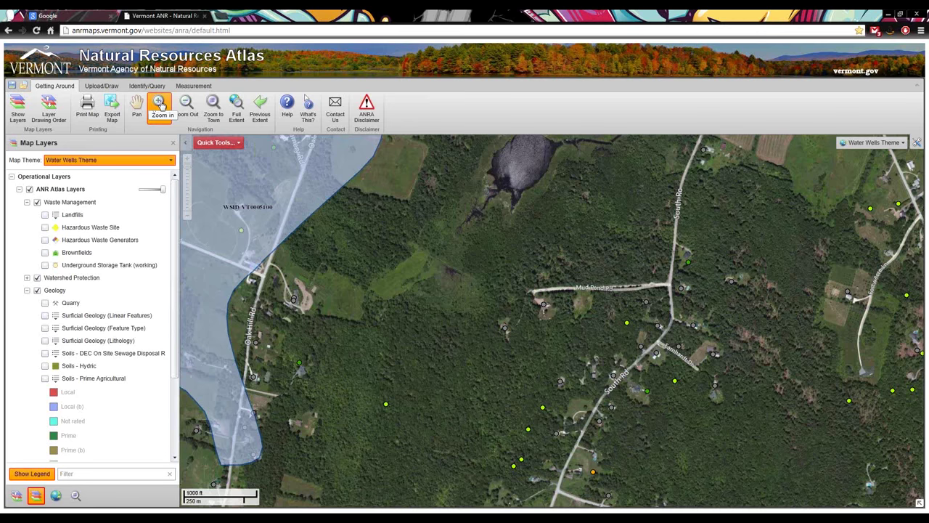
left_click(161, 105)
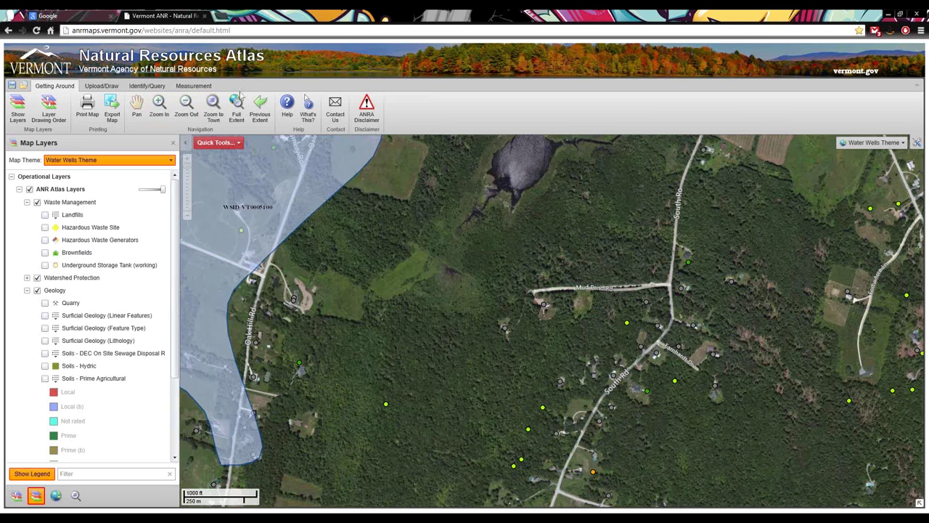
left_click(287, 108)
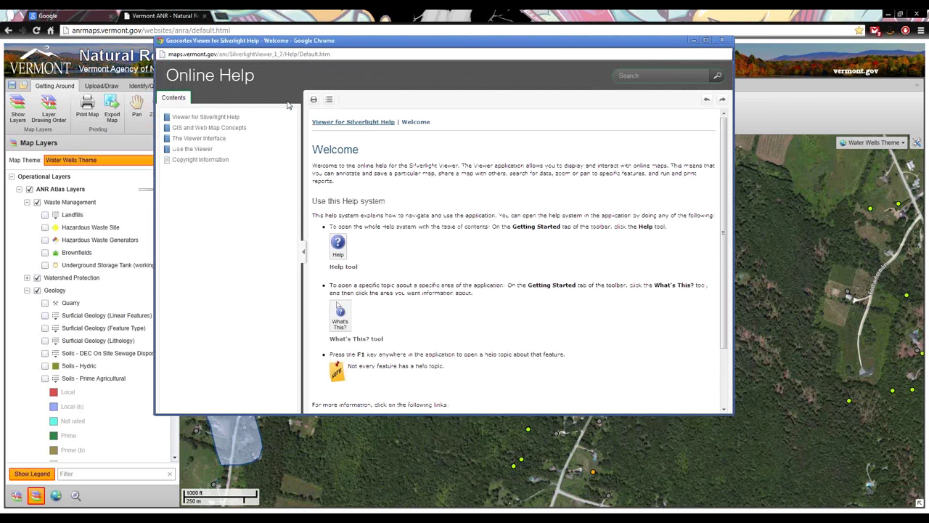
scroll(582, 289, "down", 1)
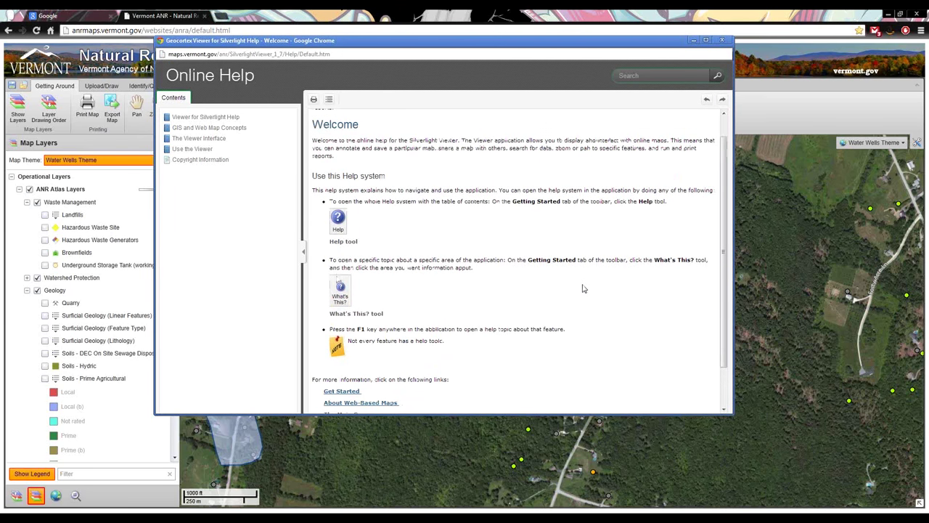
scroll(583, 288, "up", 1)
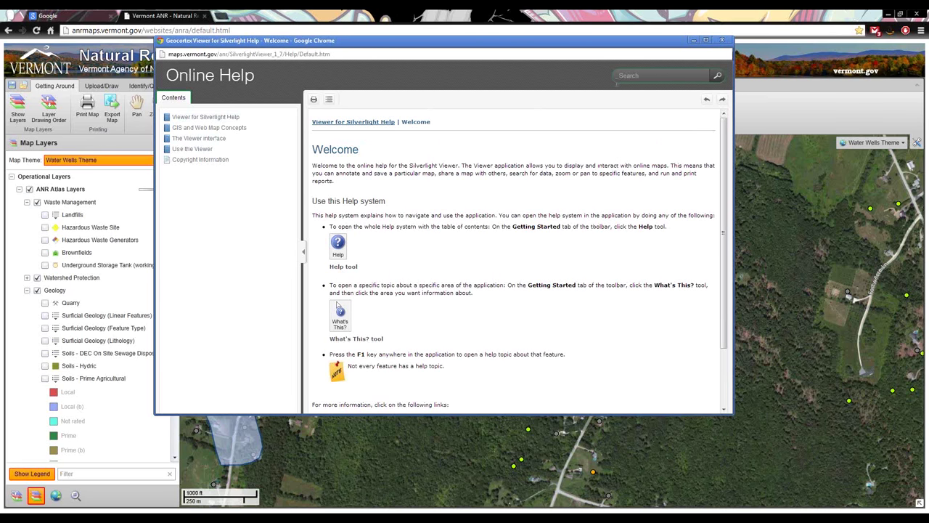
left_click(724, 42)
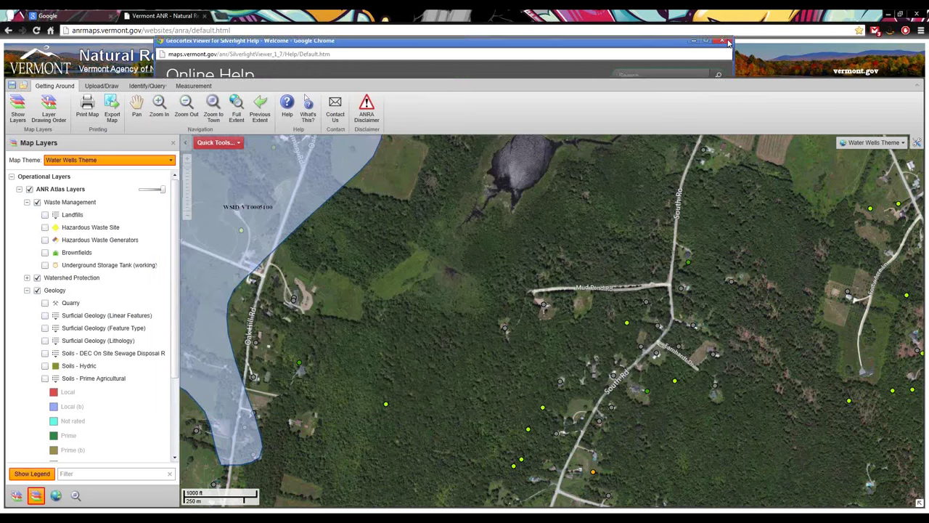
left_click(302, 124)
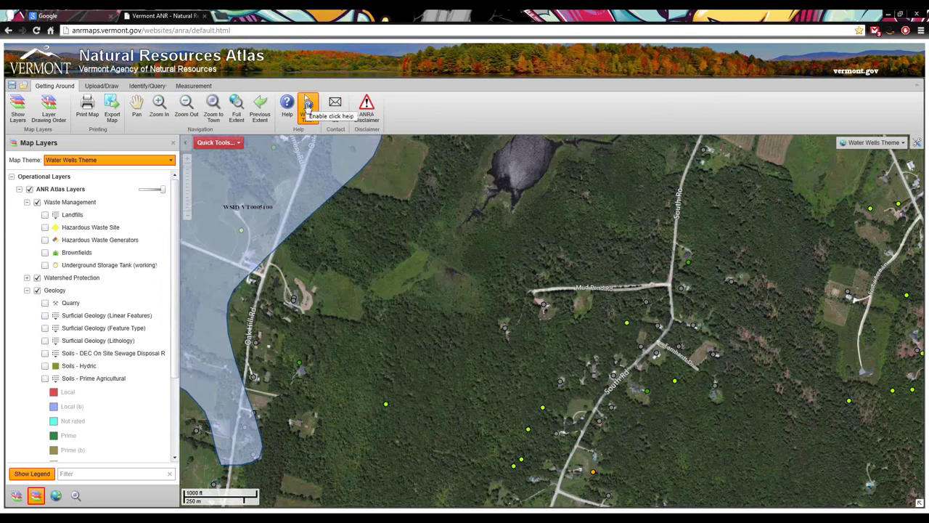
left_click(308, 107)
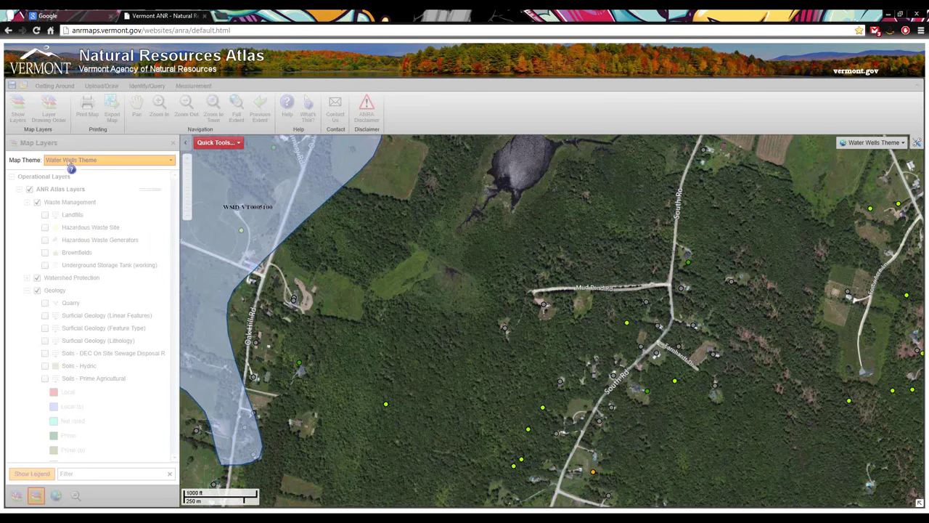
left_click(225, 147)
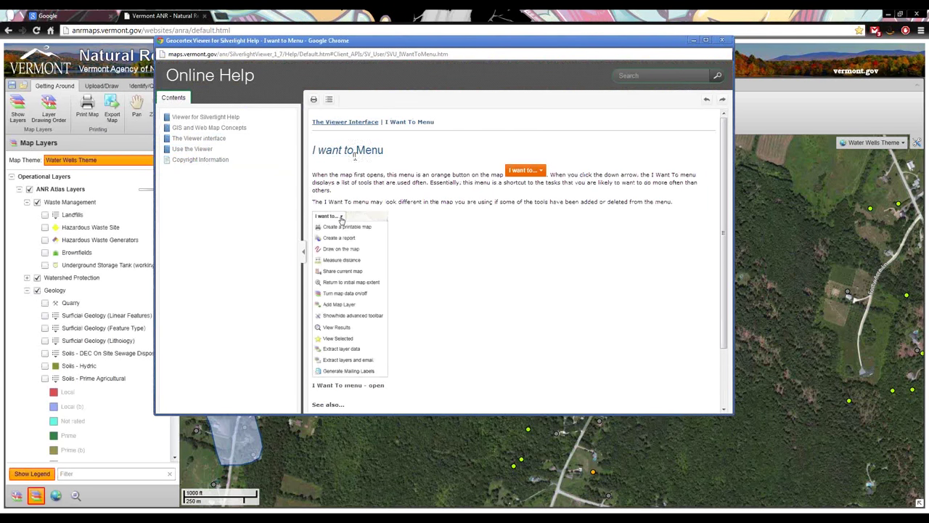
scroll(487, 251, "down", 3)
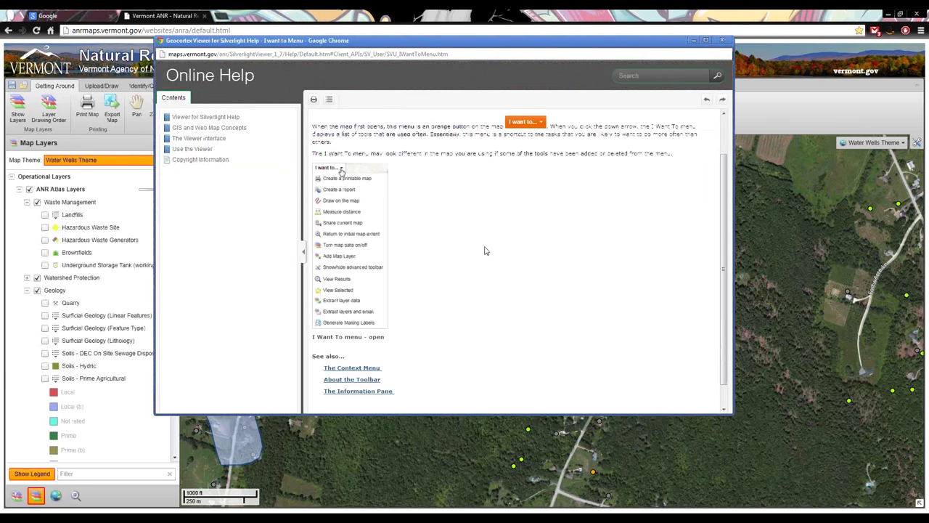
scroll(486, 251, "up", 3)
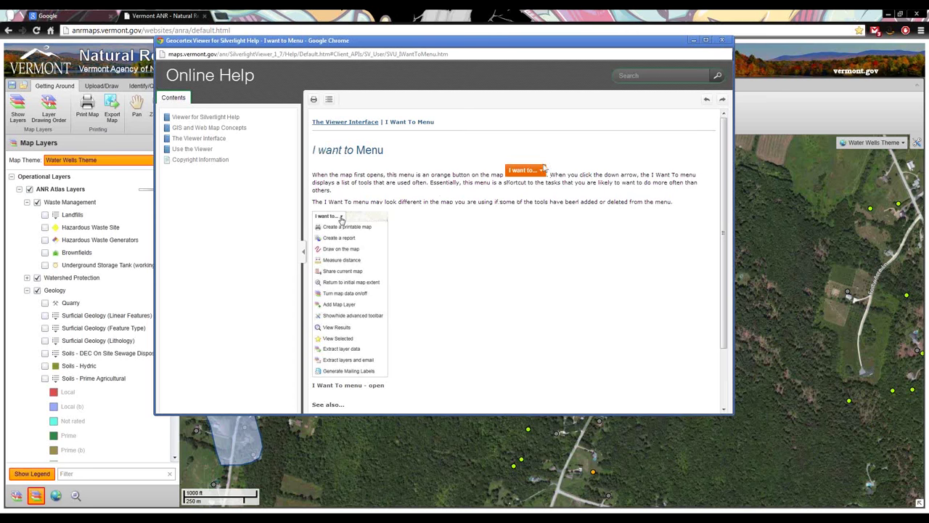
left_click(722, 40)
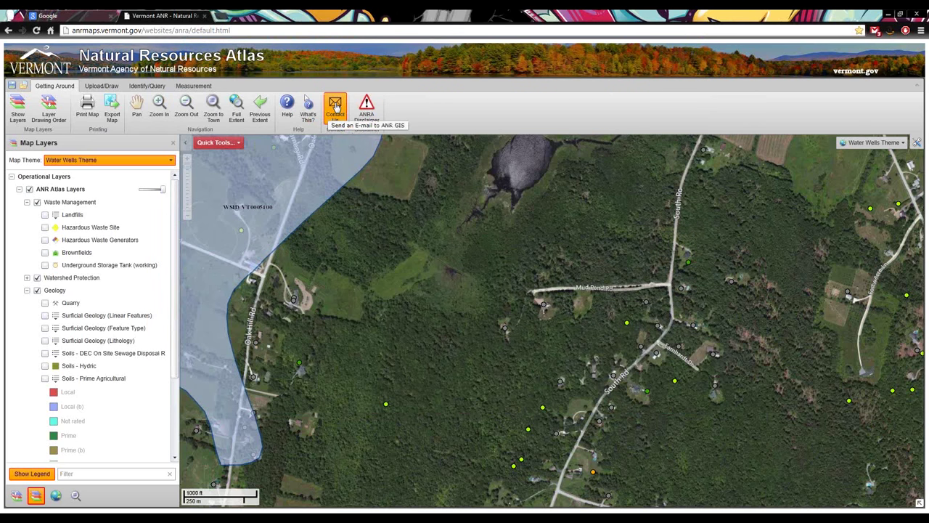
left_click(336, 106)
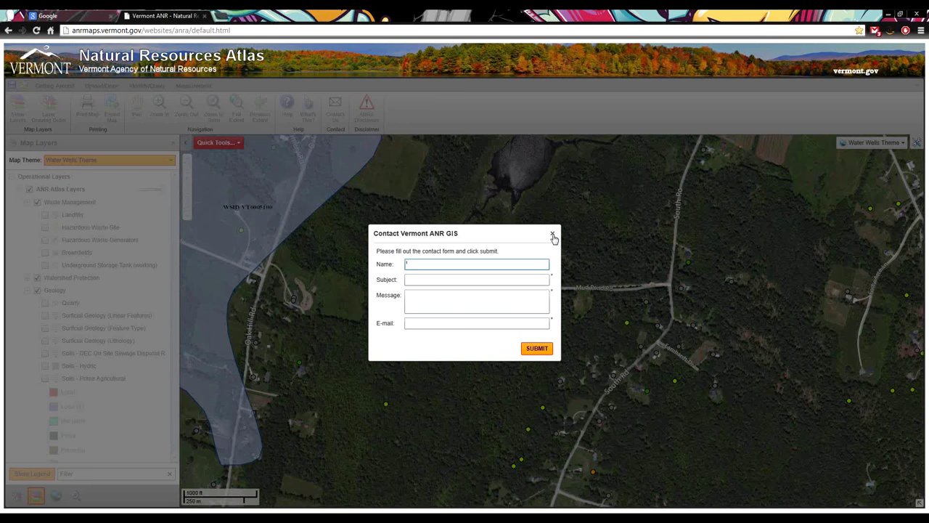
left_click(553, 236)
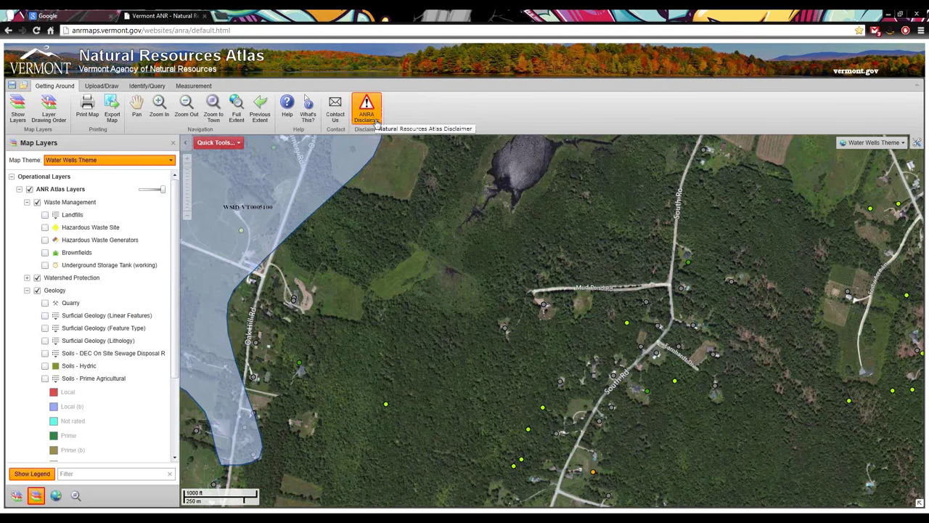
left_click(375, 124)
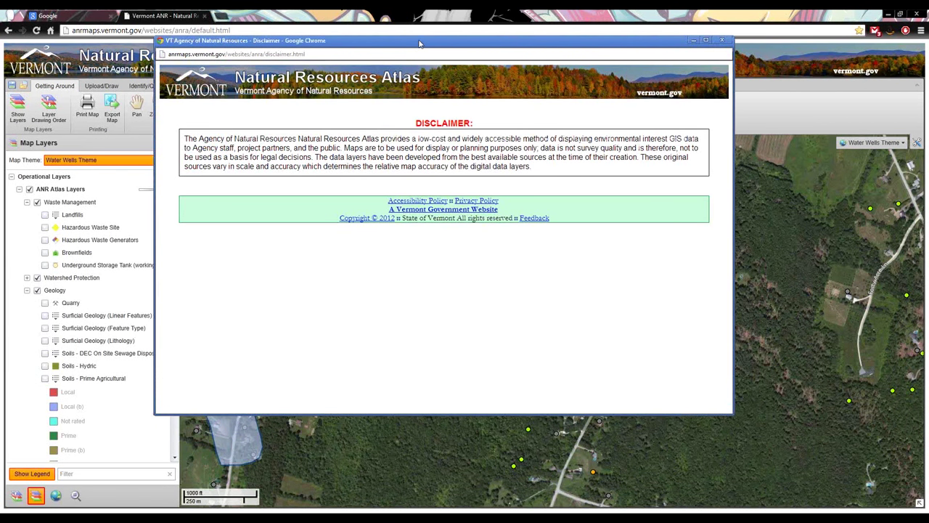
left_click_drag(419, 44, 458, 120)
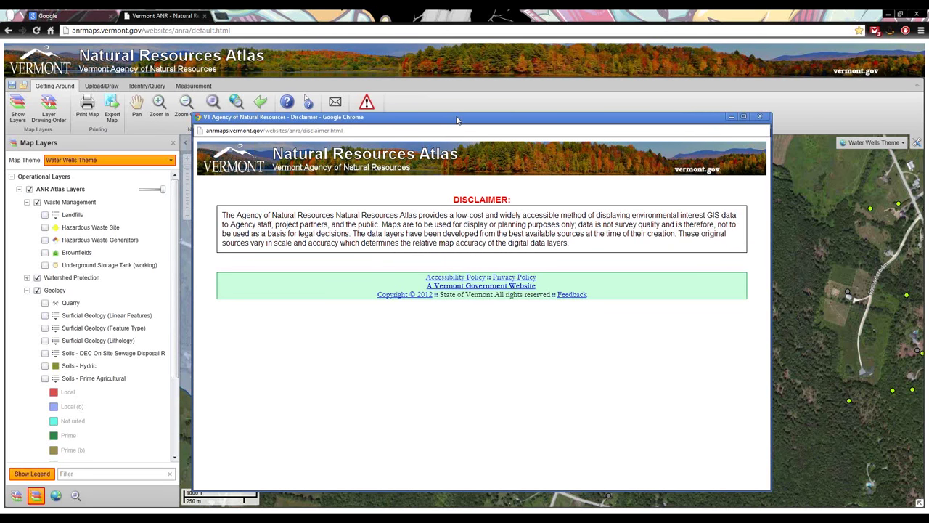
left_click_drag(518, 491, 505, 321)
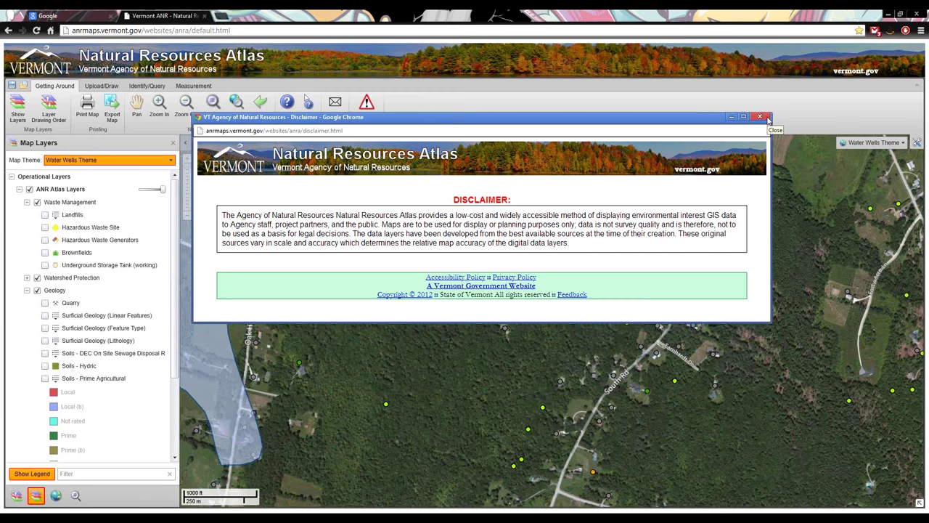
left_click(768, 119)
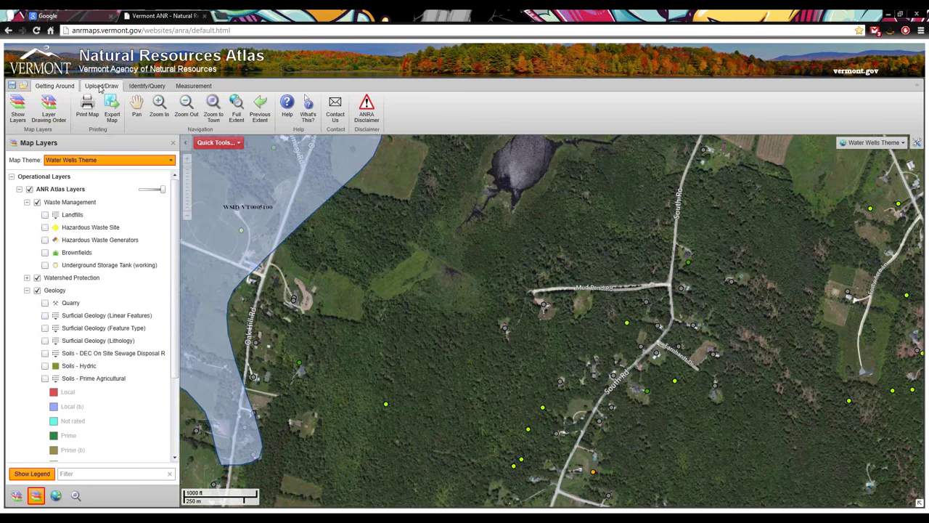
Pick the NAIP Color Infrared service, type alias 'Color I', then go back to the service list
left_click(101, 87)
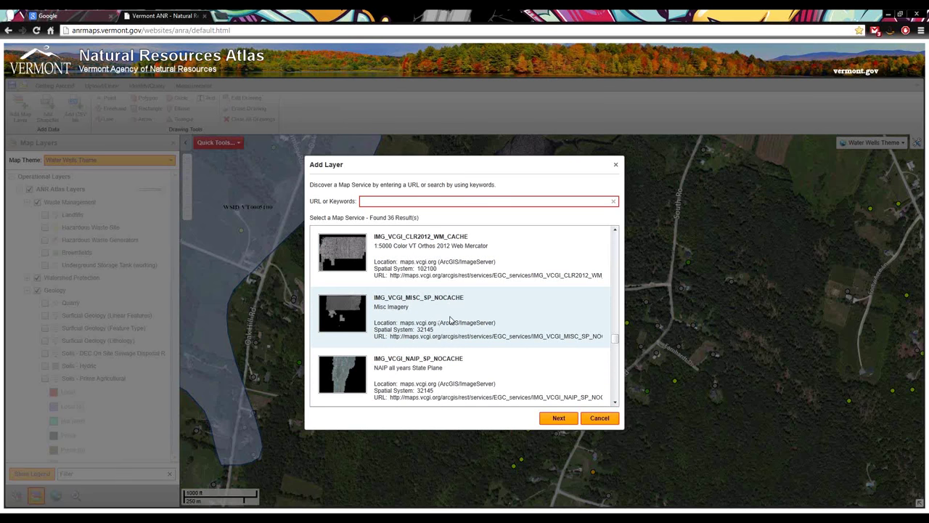
scroll(450, 319, "down", 3)
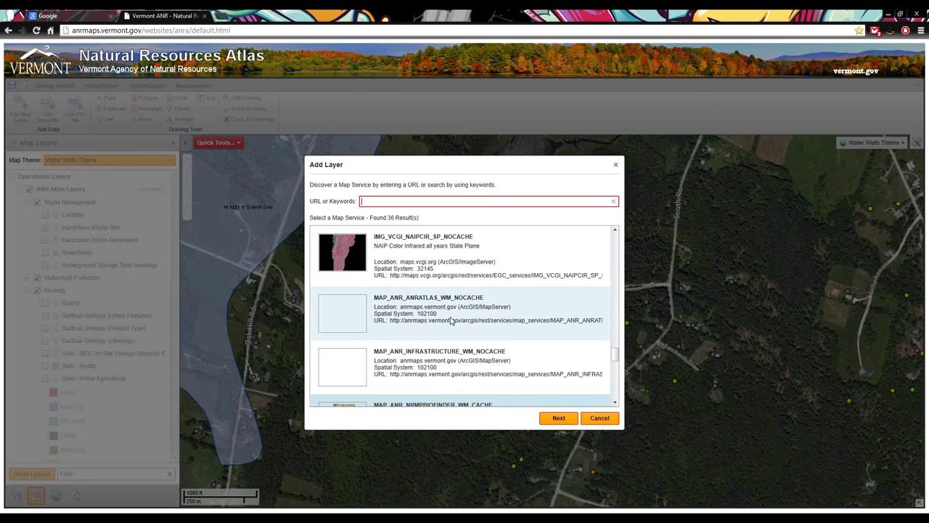
left_click(431, 260)
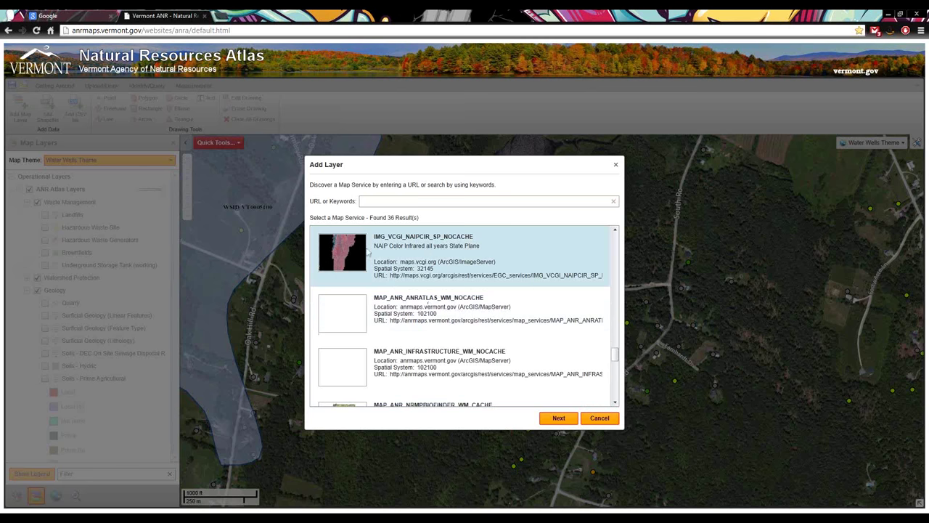
left_click(559, 420)
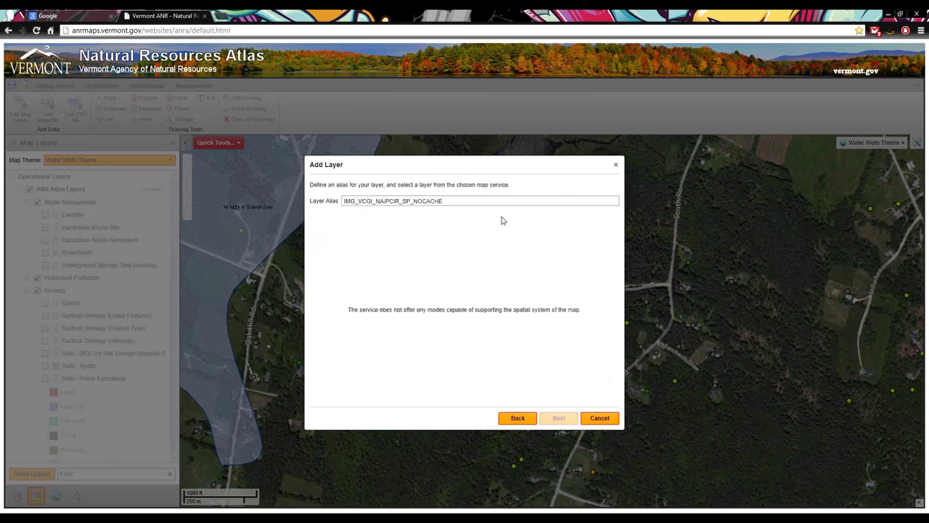
left_click_drag(461, 201, 343, 204)
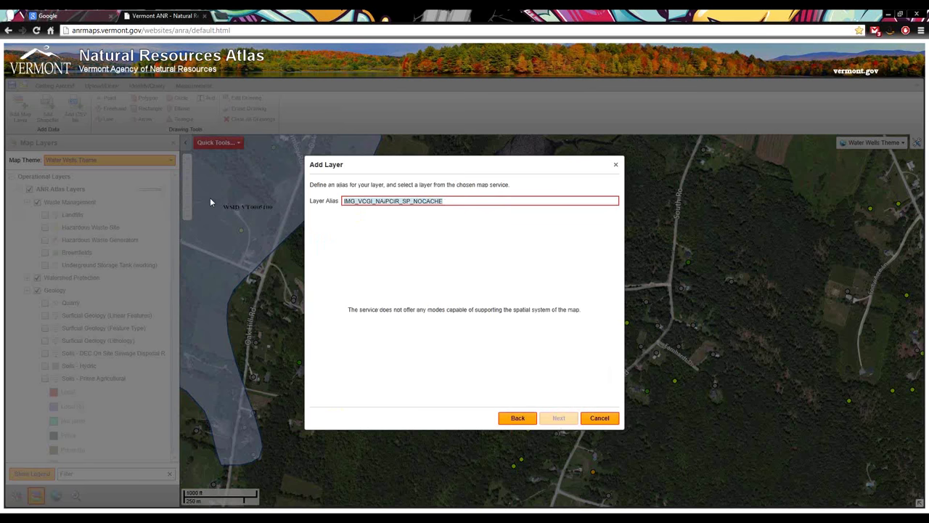
type("Color Infrared")
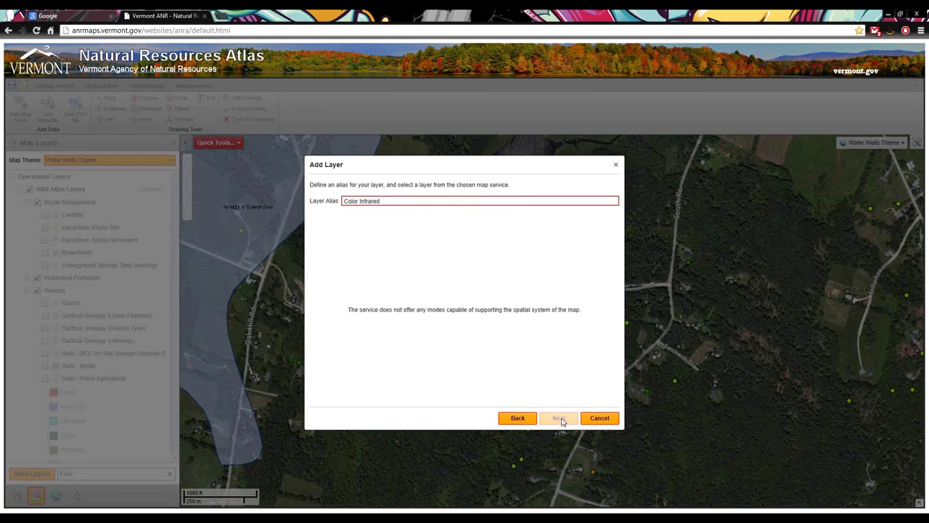
left_click(517, 418)
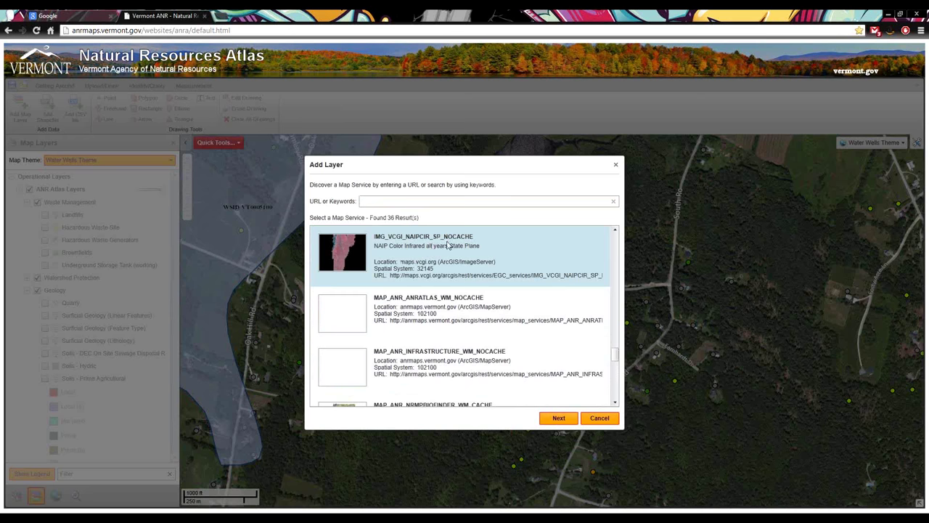
Search map services for 'vcgi' and proceed with IMG_VCGI_CIR_WM_NOCACHE
scroll(432, 266, "up", 3)
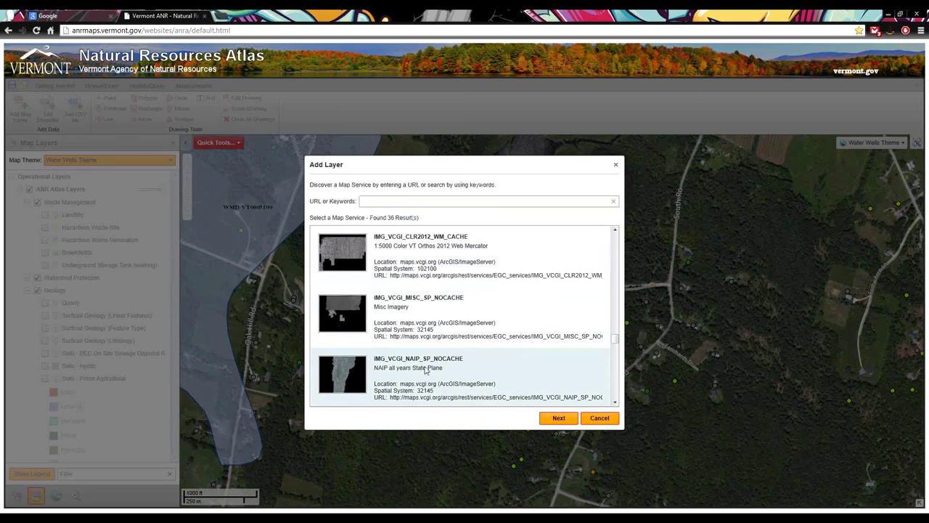
scroll(427, 359, "down", 3)
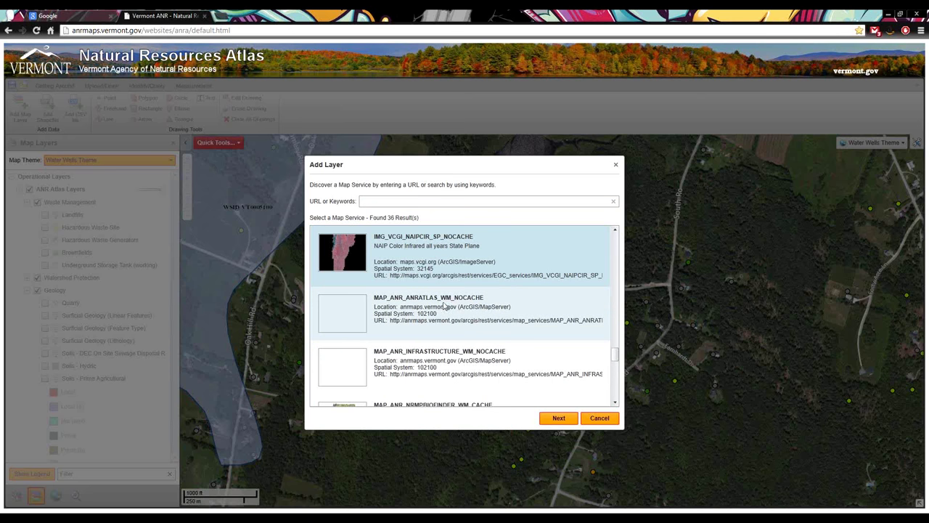
scroll(446, 305, "up", 3)
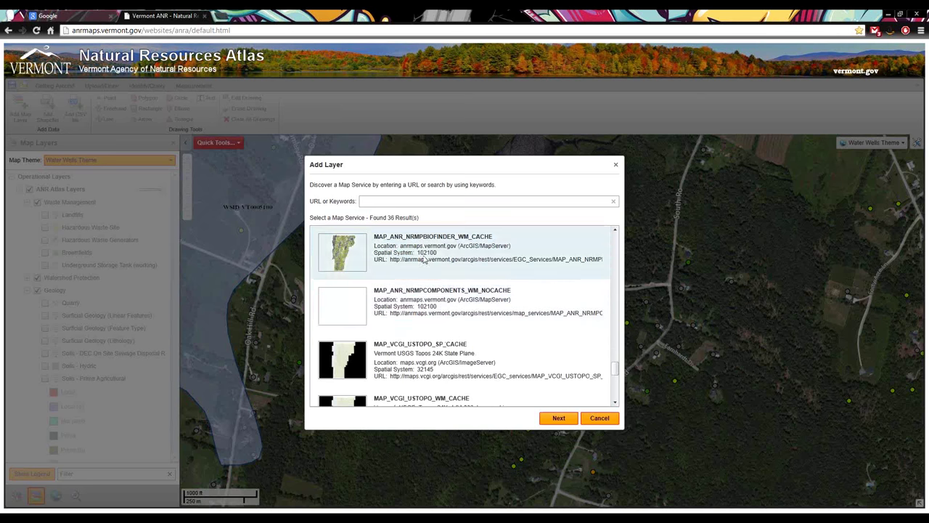
left_click(394, 201)
type("v")
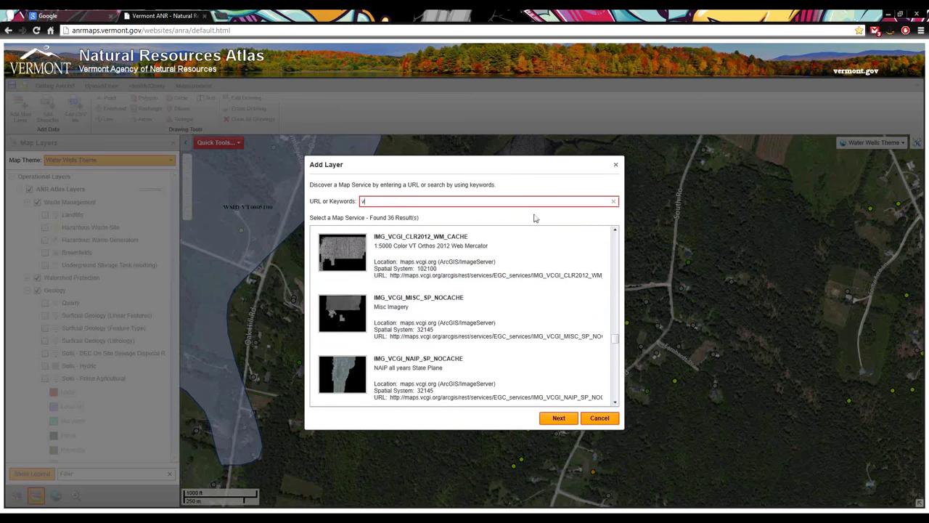
type("cgi")
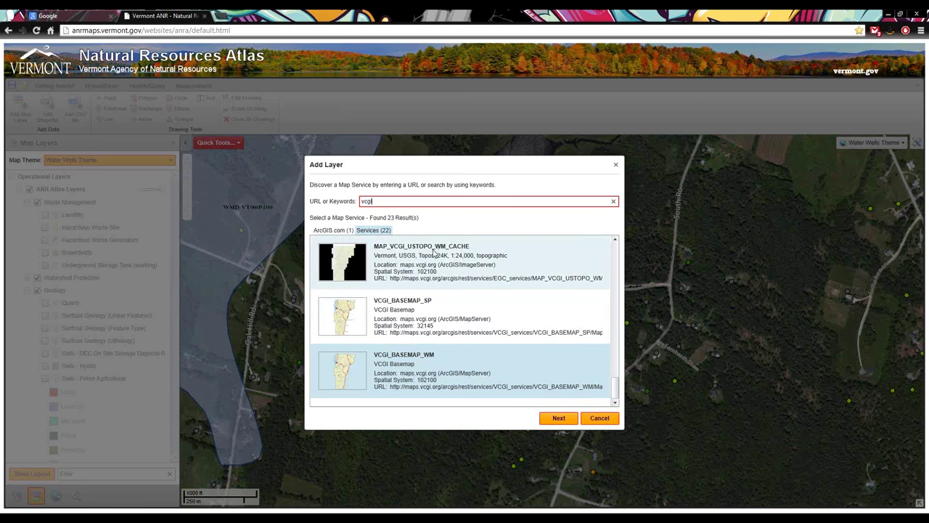
left_click_drag(620, 392, 617, 288)
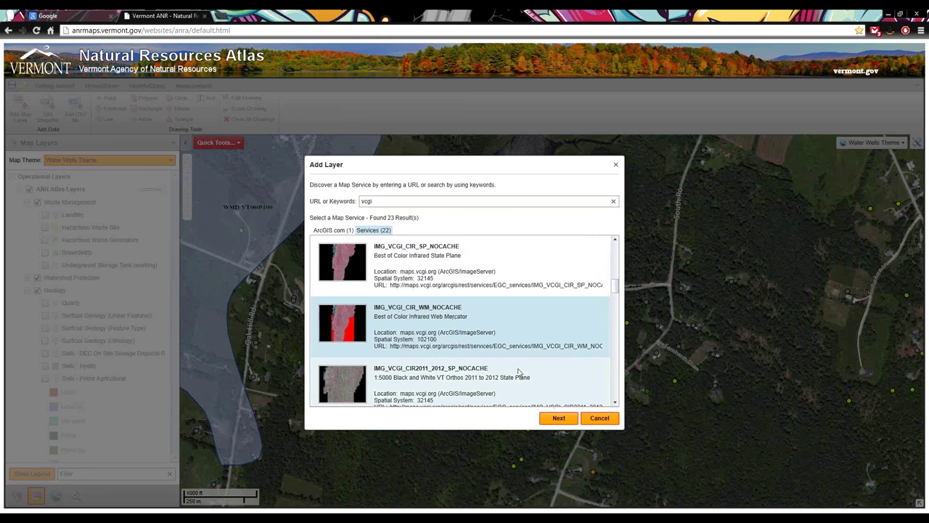
left_click(558, 416)
Name the layer 'Color Infrared', finish adding it, and close the Add Layer window
left_click_drag(434, 204, 220, 164)
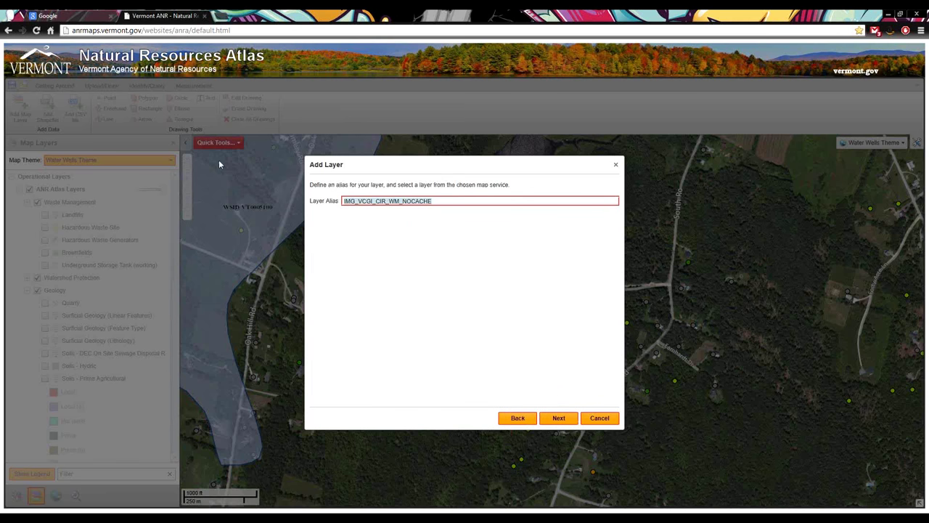
type("Color Inf")
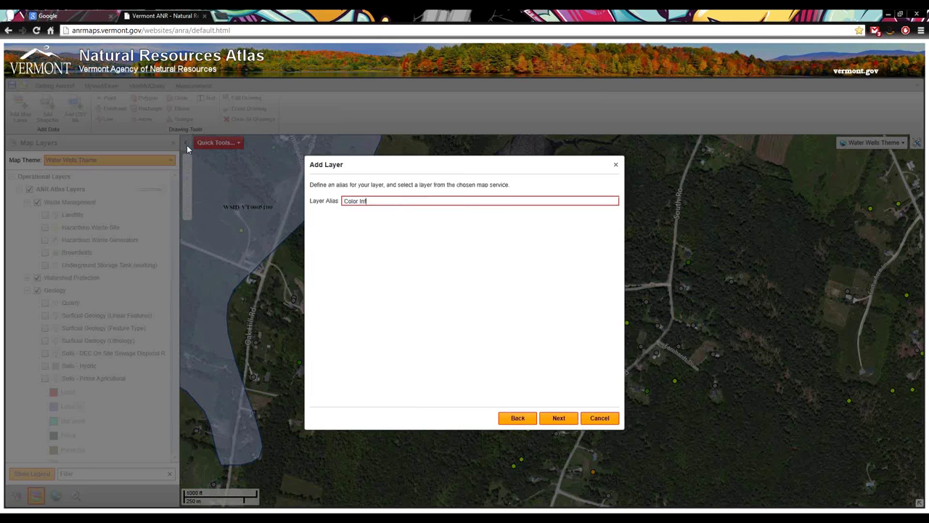
type("rared")
left_click(558, 419)
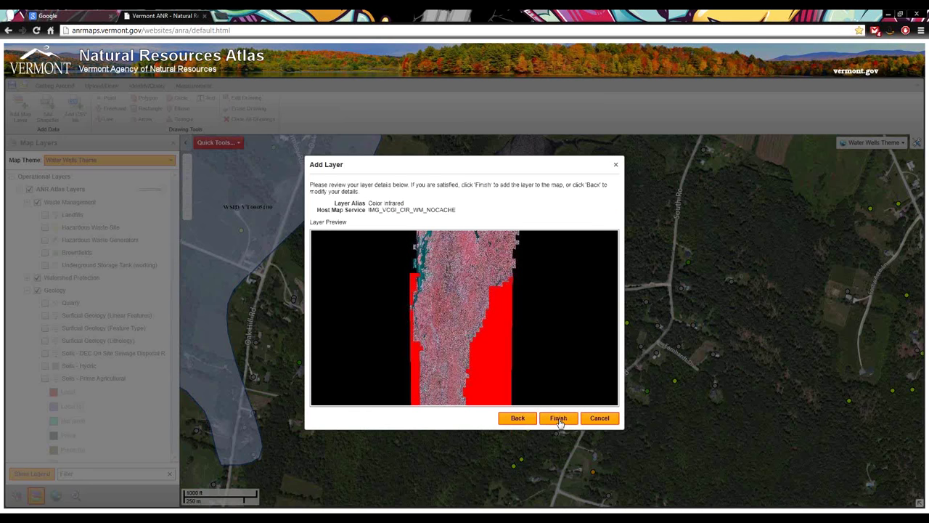
left_click(558, 419)
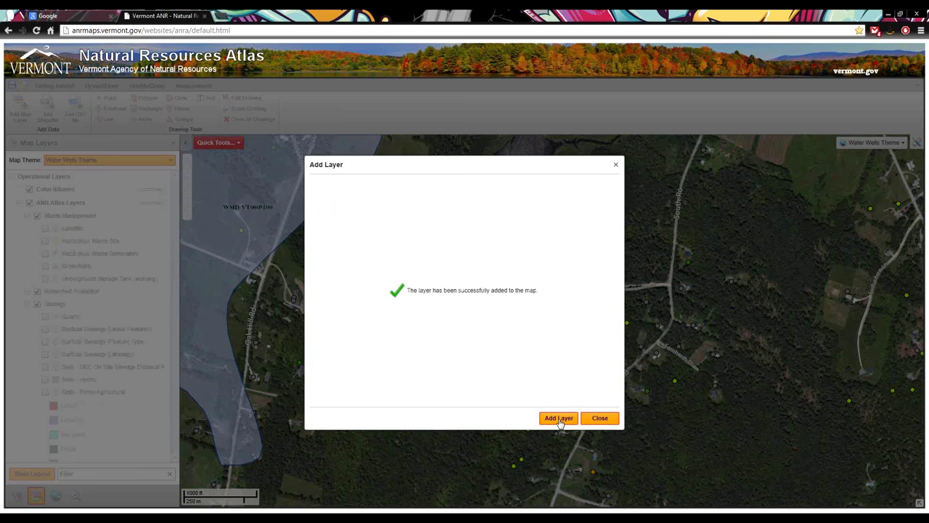
left_click(597, 422)
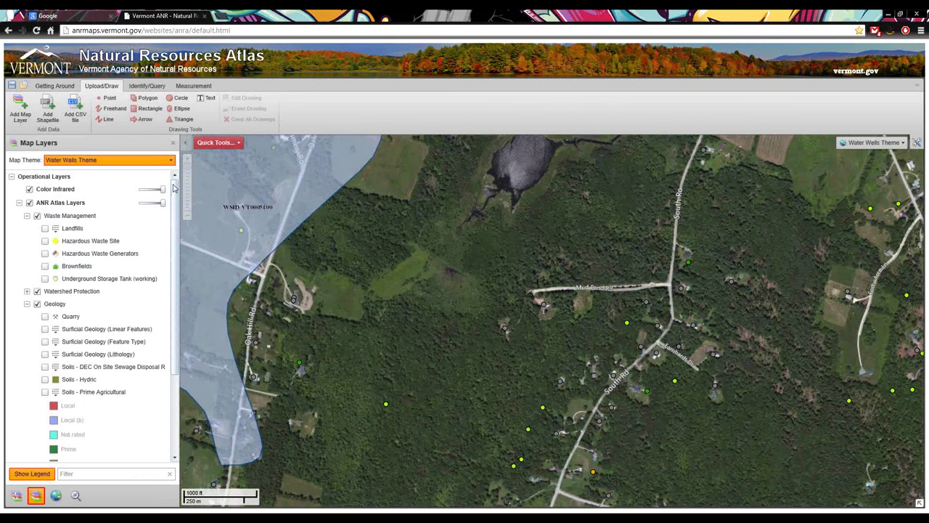
Collapse the Waste Management and Geology groups in the Map Layers panel
left_click_drag(175, 189, 175, 258)
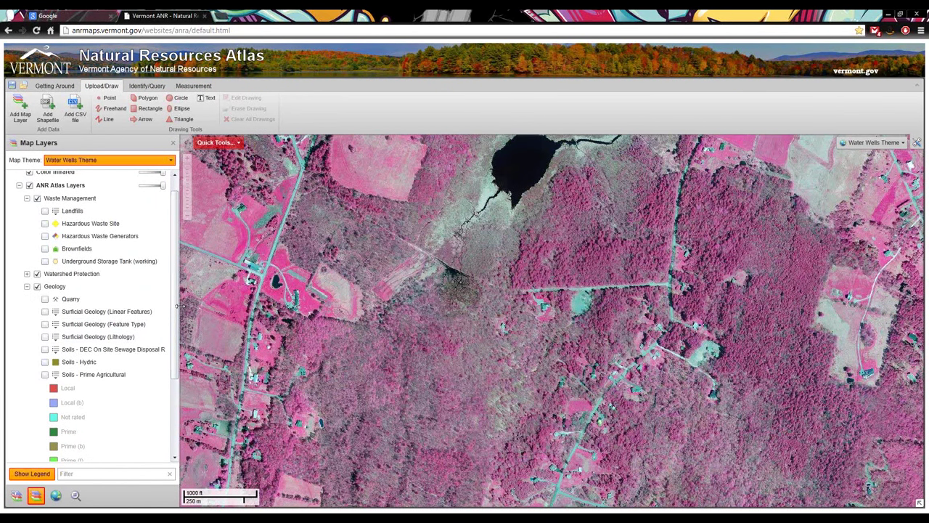
scroll(174, 276, "up", 1)
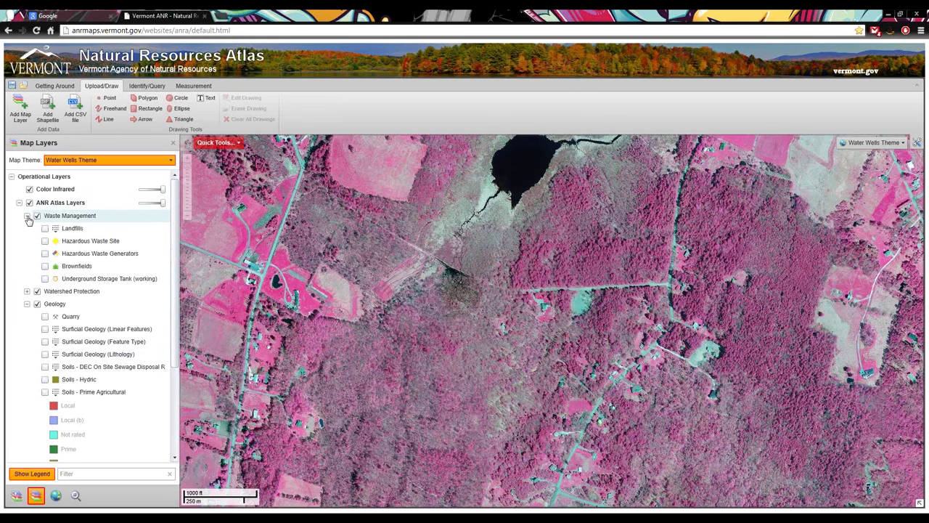
left_click(27, 216)
left_click(27, 240)
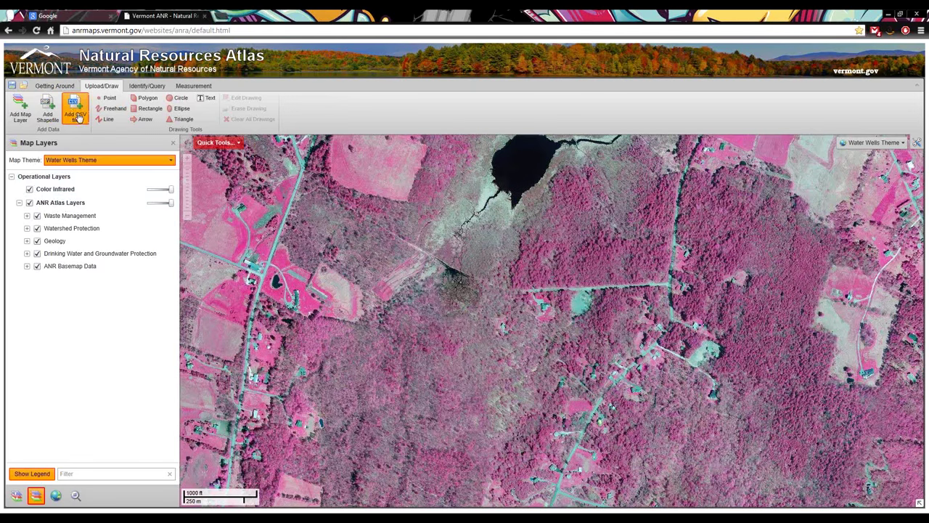
Move Color Infrared below Tiered Contribution in Layer Drawing Order, then return to the layer list
left_click(49, 87)
left_click(49, 113)
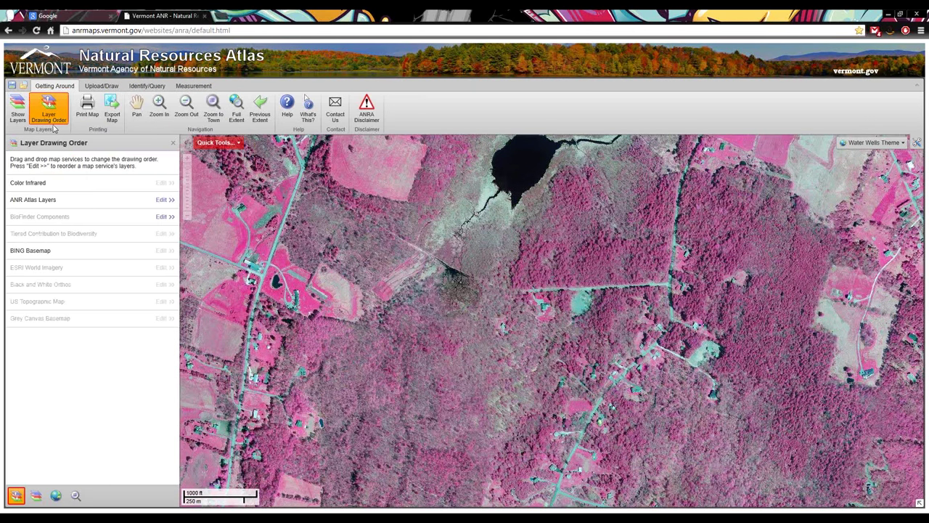
left_click_drag(33, 186, 34, 245)
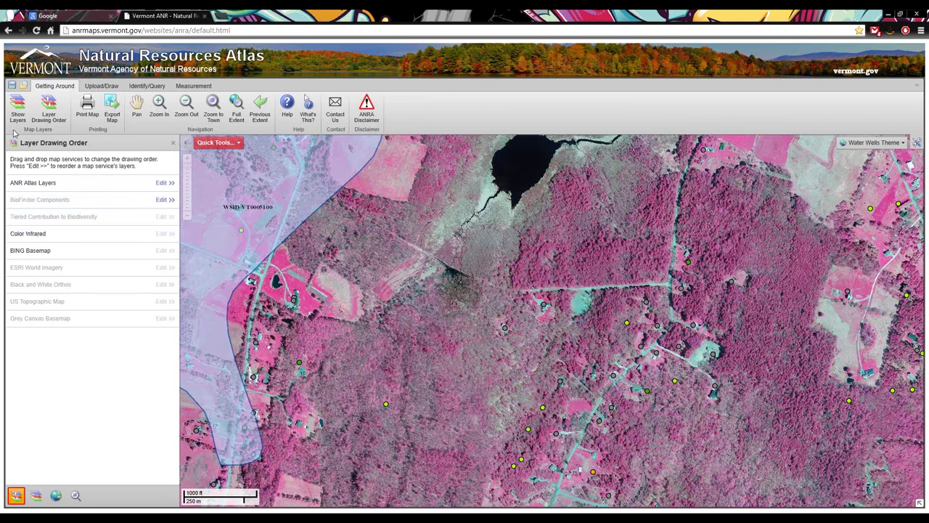
left_click(19, 108)
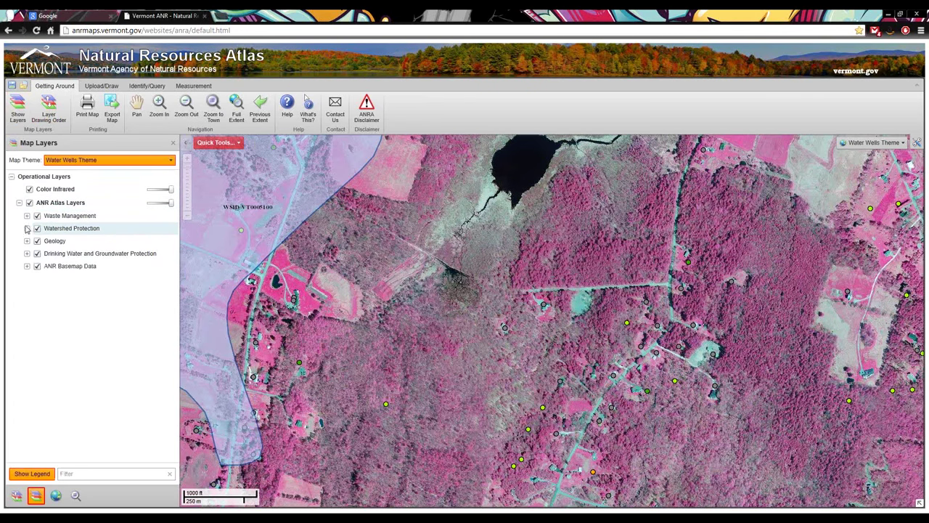
Switch to the Atlas Layers (default) theme and turn on Deer Wintering Areas
left_click(88, 161)
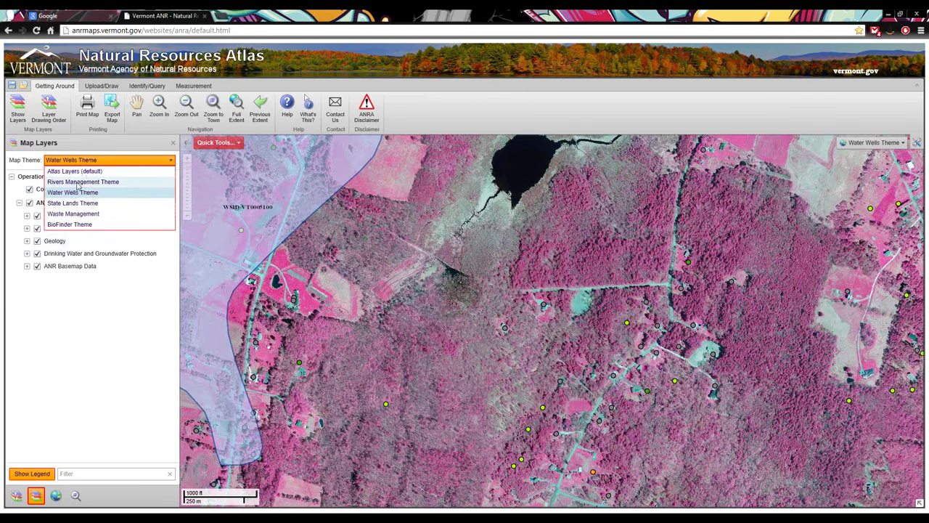
left_click(80, 170)
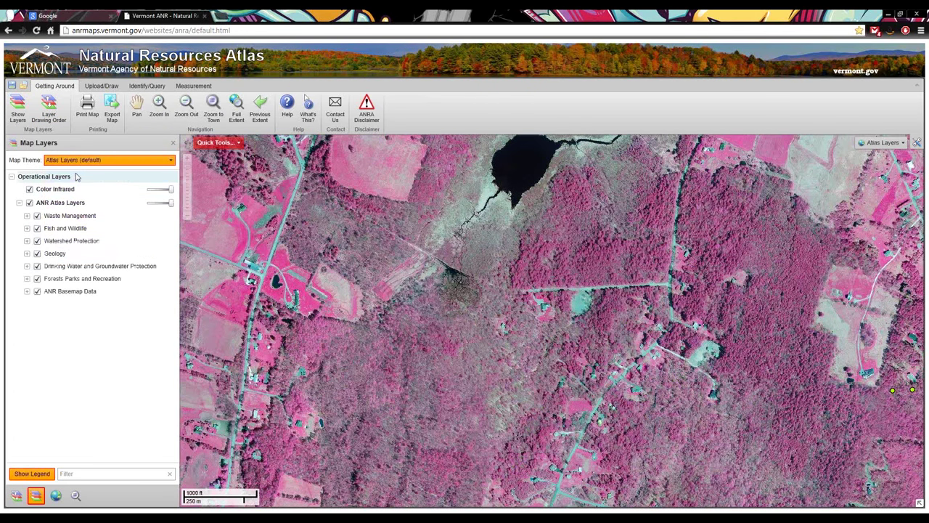
left_click(27, 229)
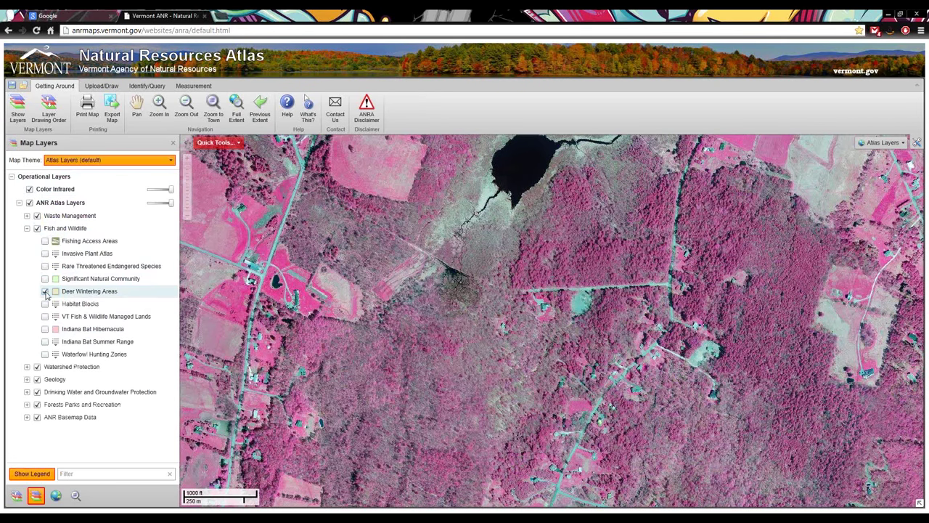
left_click(45, 292)
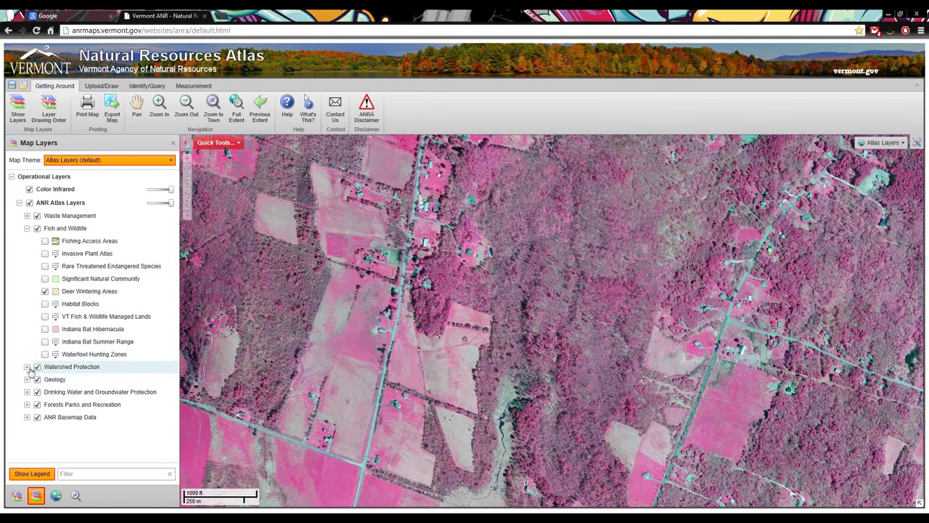
Expand Watershed Protection and turn on the Wetlands - VSWI layer
left_click(27, 367)
scroll(80, 414, "down", 3)
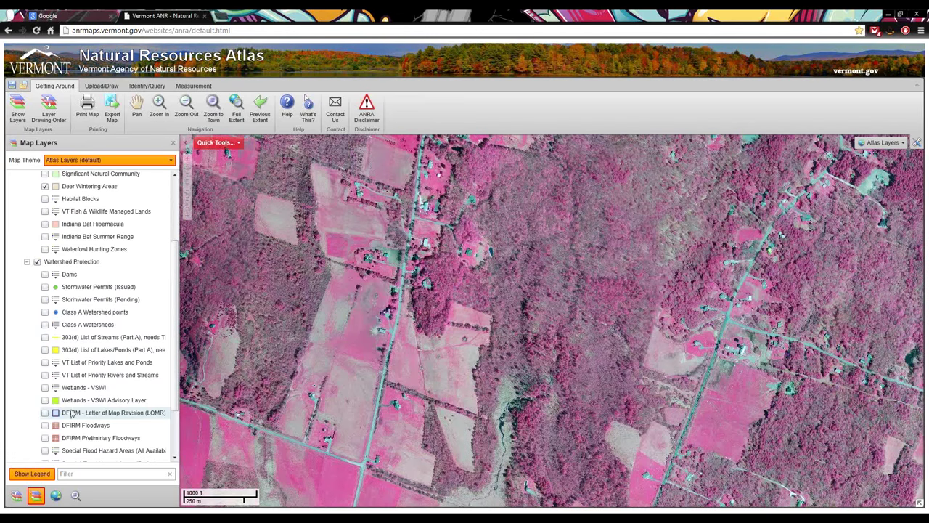
scroll(71, 413, "down", 1)
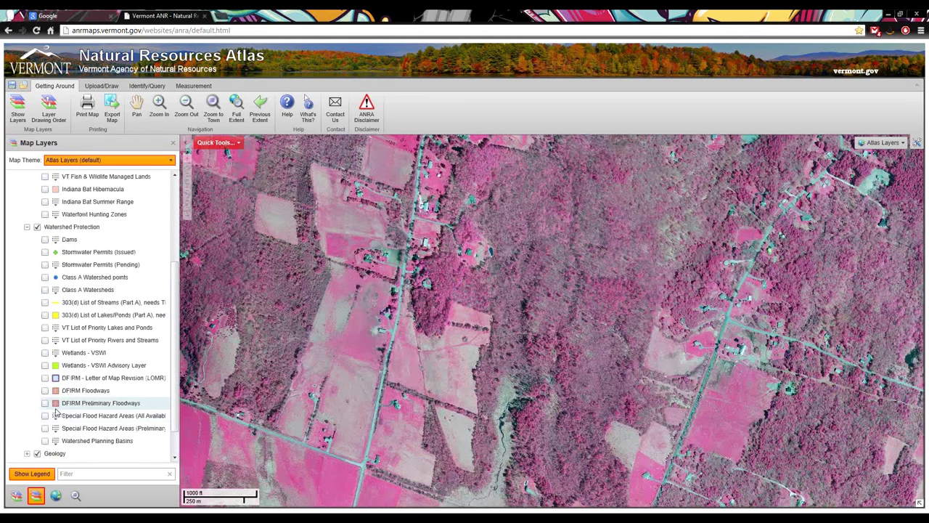
left_click(45, 353)
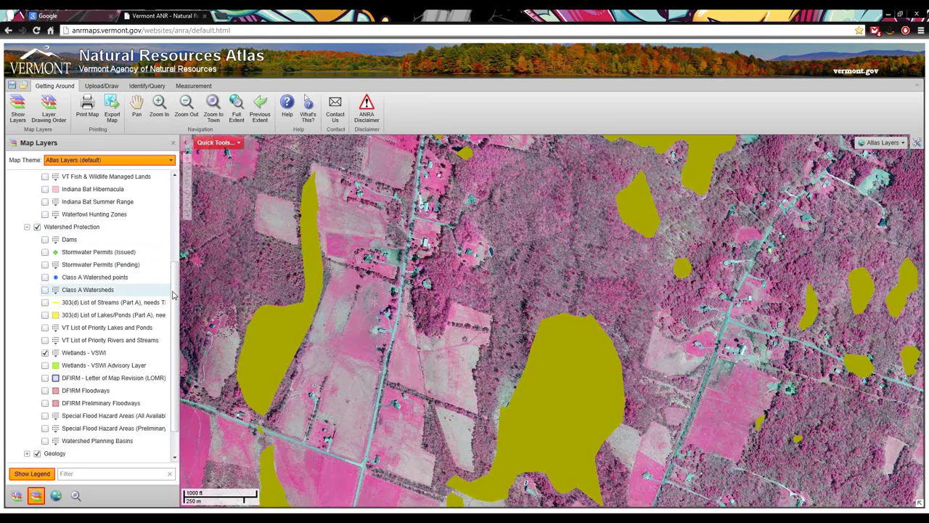
scroll(176, 249, "up", 2)
scroll(177, 249, "up", 2)
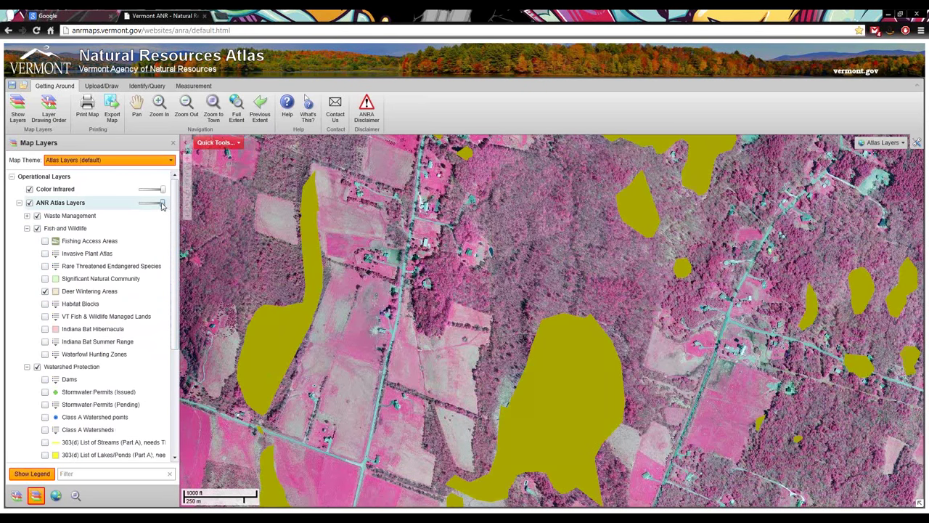
Switch to the Upload/Draw tab and collapse the Fish and Wildlife and Watershed Protection groups
left_click_drag(163, 203, 152, 209)
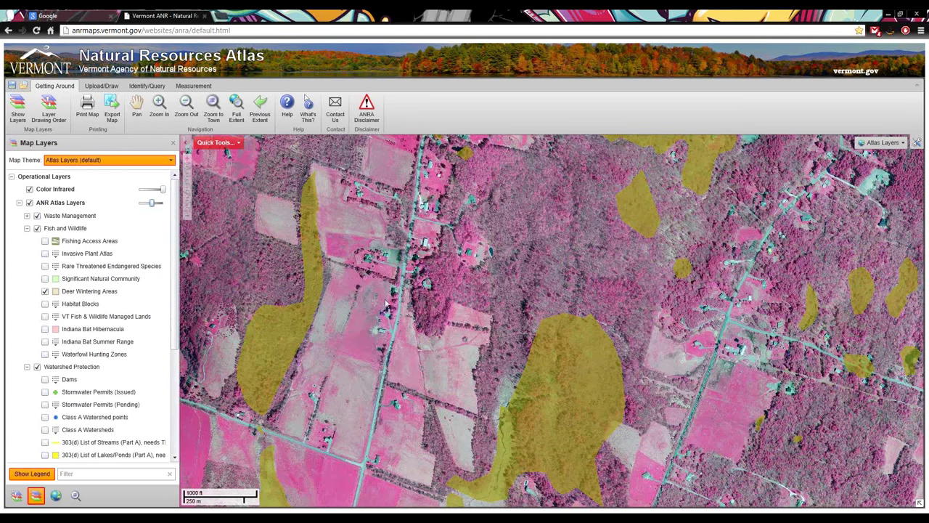
left_click(101, 85)
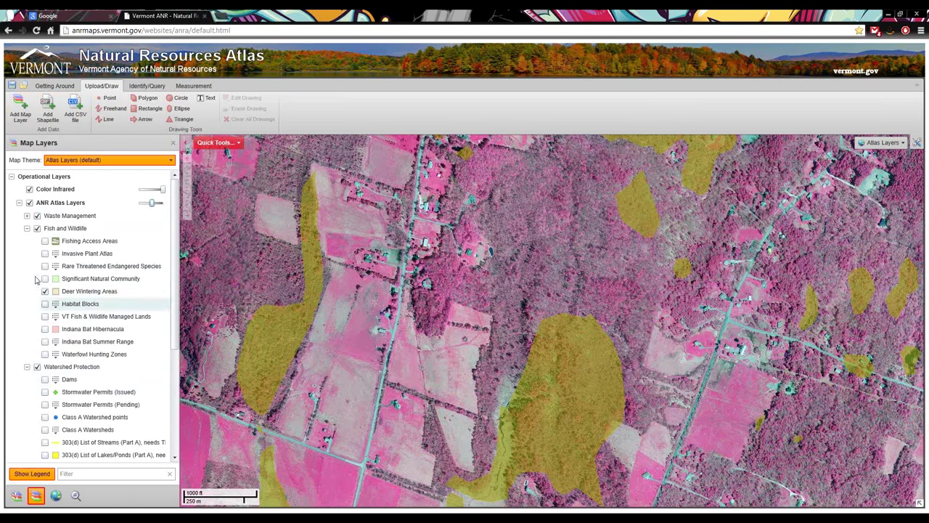
left_click(31, 231)
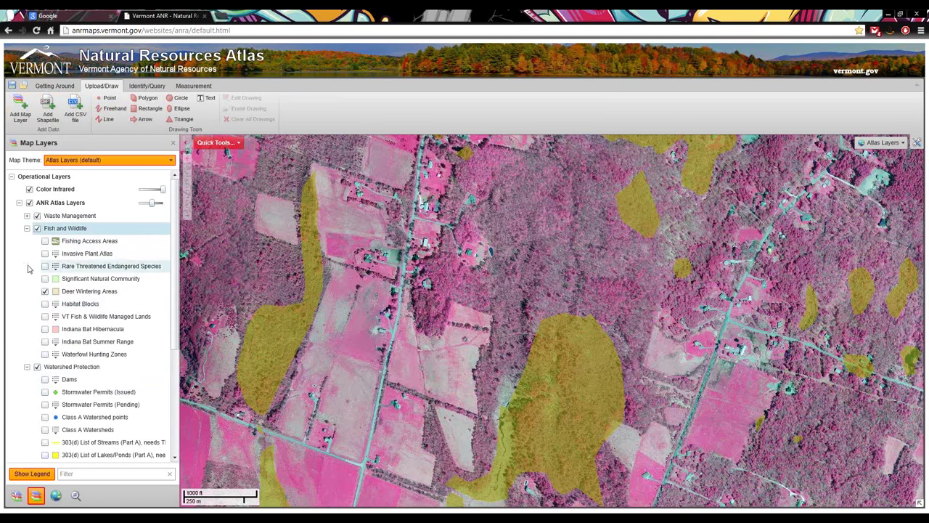
left_click(26, 228)
left_click(27, 241)
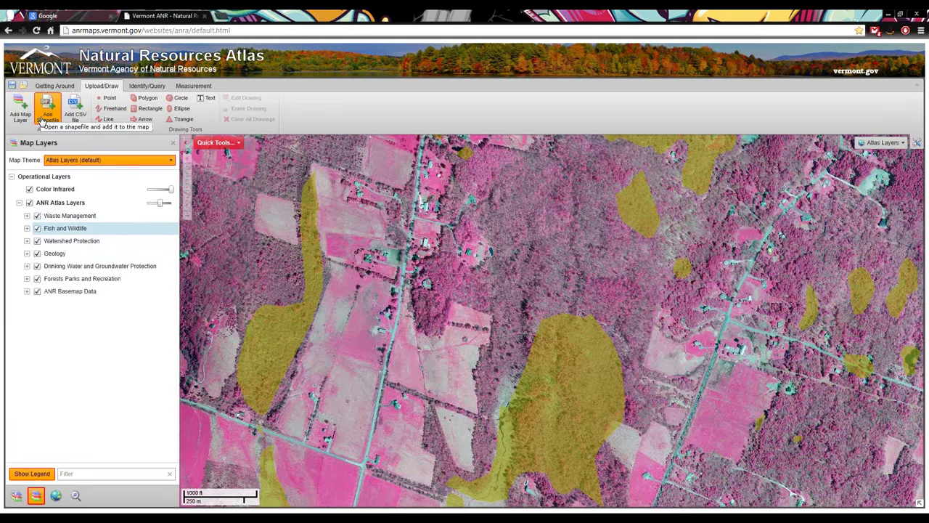
left_click(42, 121)
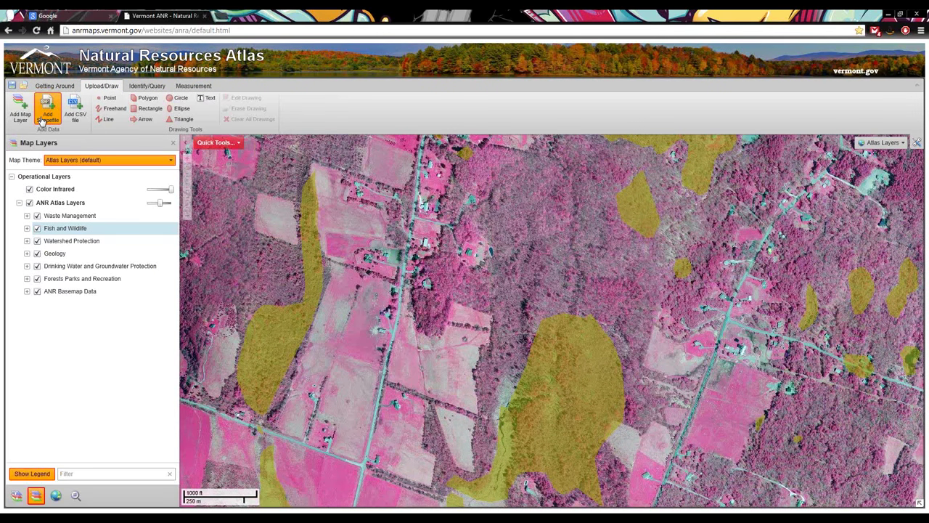
Add GMNF.shp, GMNF.prj and GMNF.dbf from C:\GIS\Demo as a shapefile layer
left_click(41, 116)
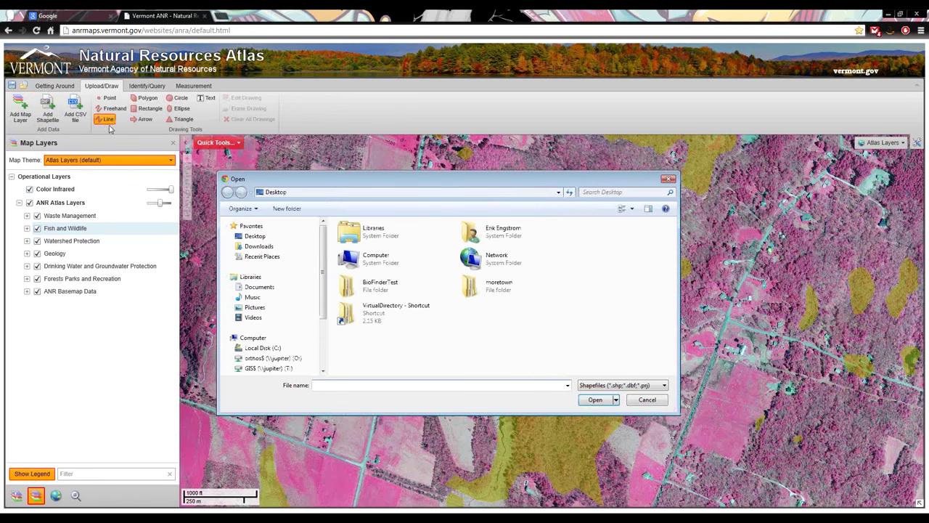
left_click(275, 351)
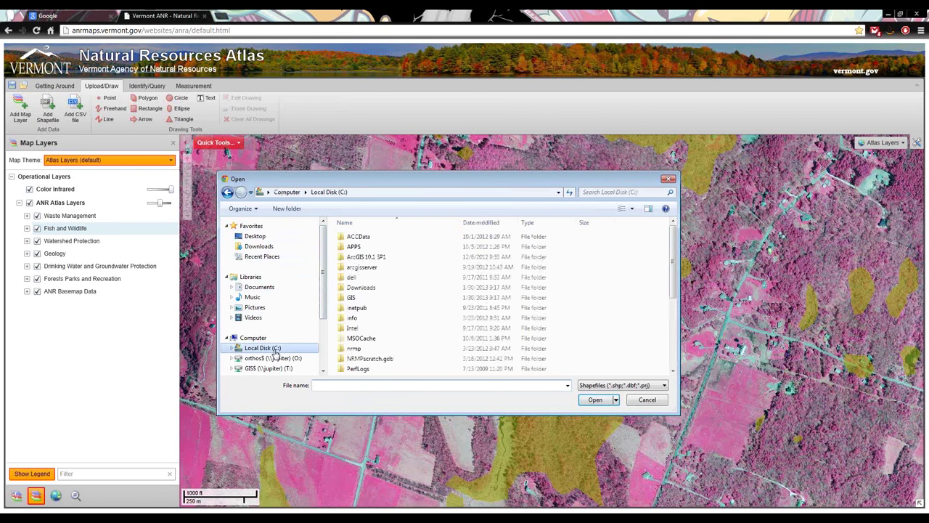
double_click(359, 307)
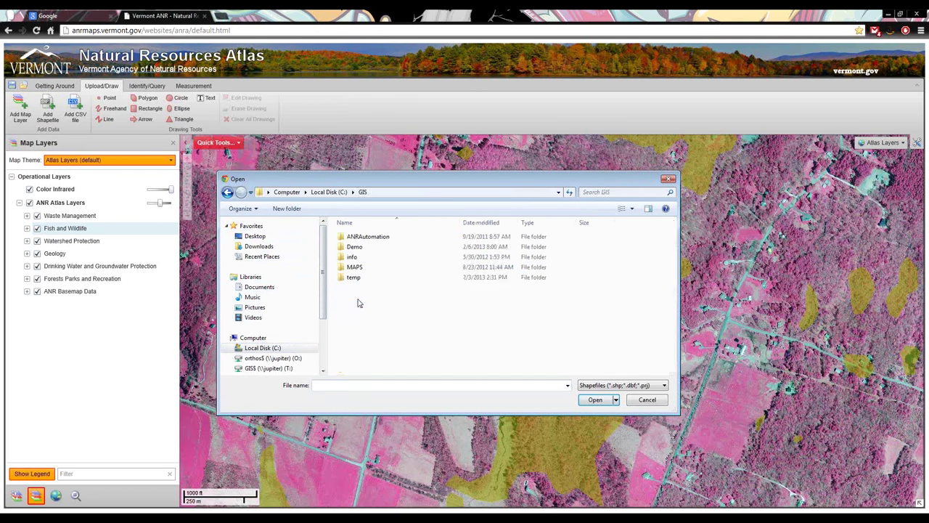
double_click(359, 246)
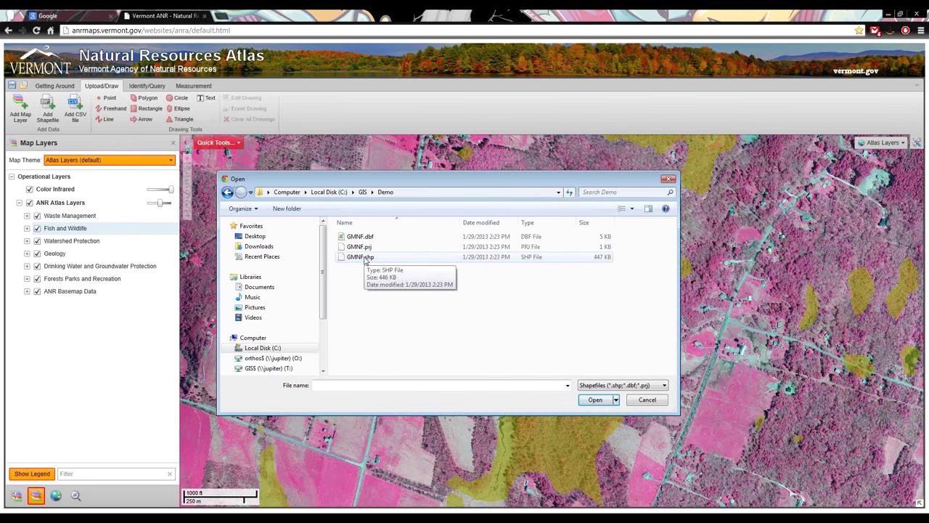
left_click(365, 260)
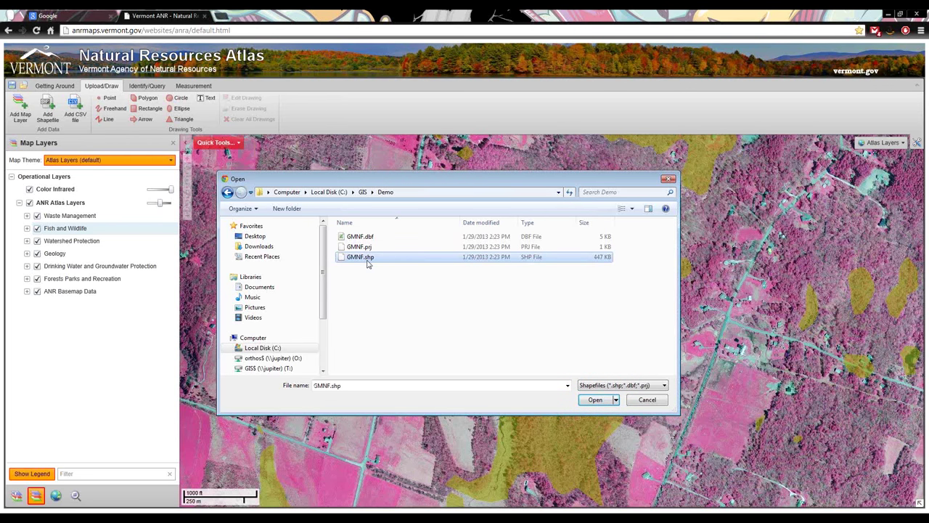
left_click(371, 247, "ctrl")
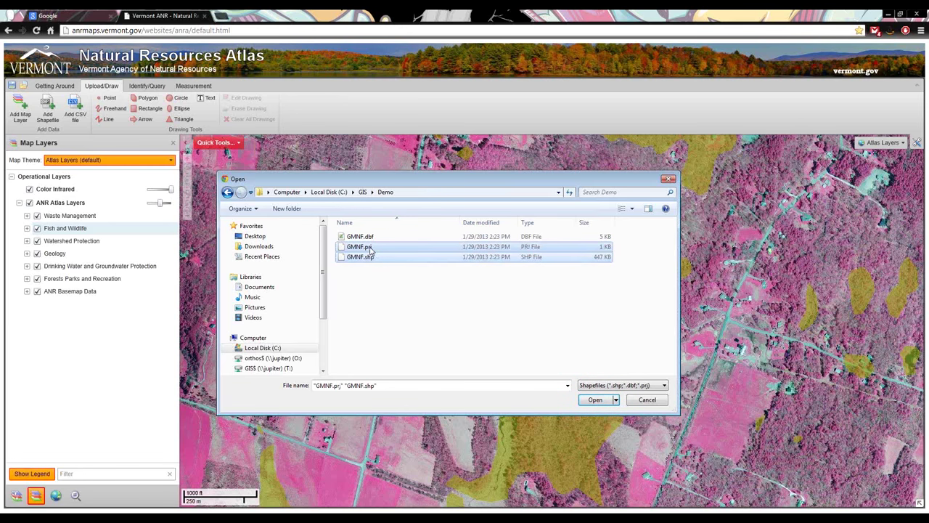
left_click(372, 239, "ctrl")
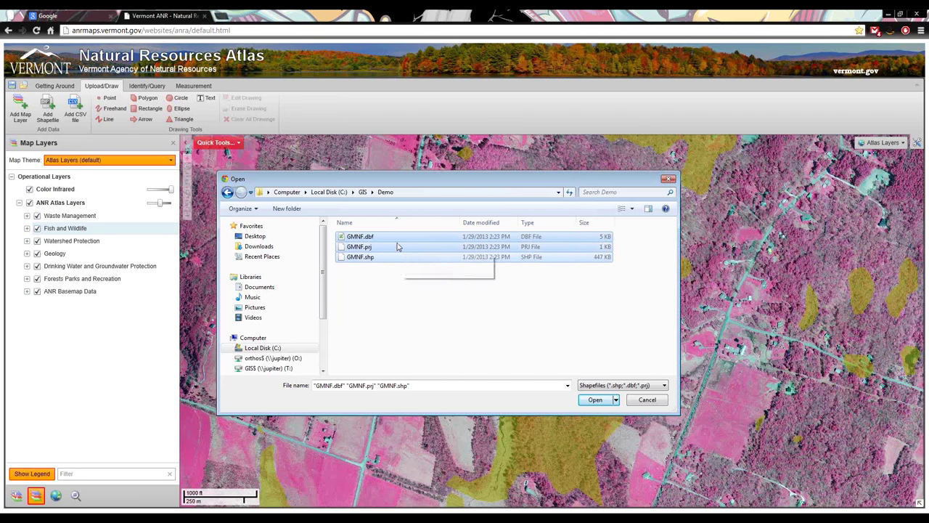
left_click(595, 402)
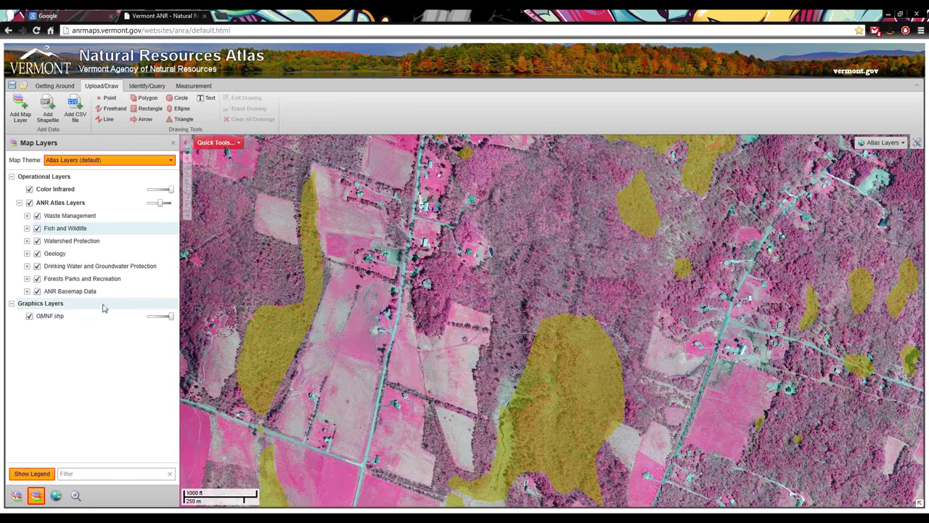
Zoom to the full extent of the GMNF.shp layer and turn off Color Infrared
left_click(55, 318)
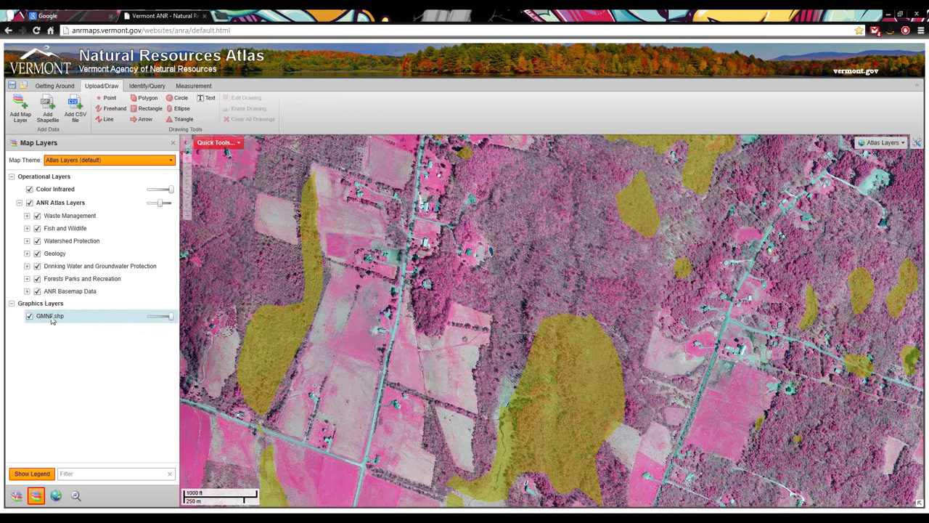
mouse_move(52, 319)
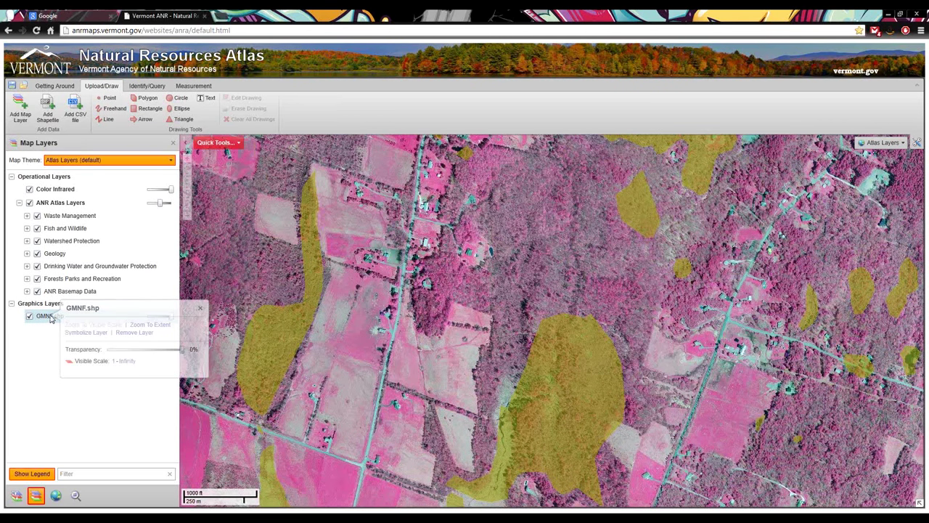
left_click(155, 326)
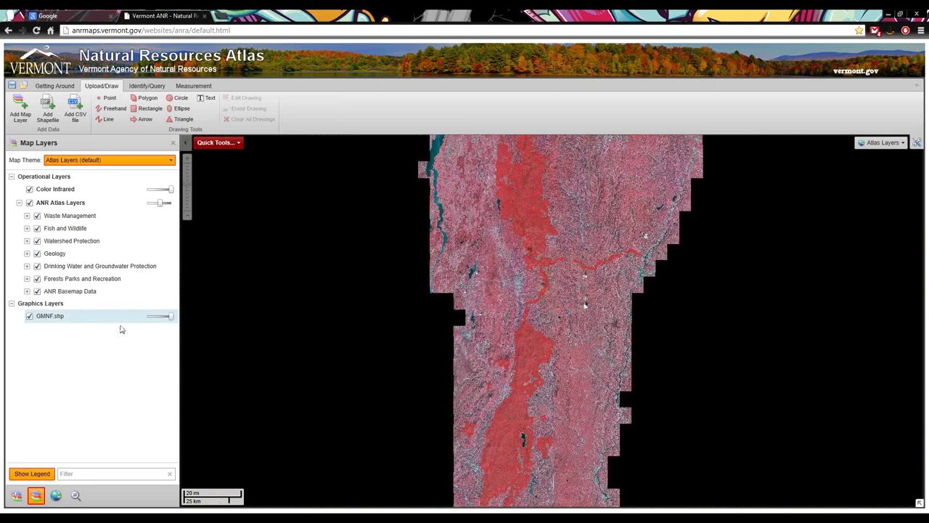
left_click(29, 189)
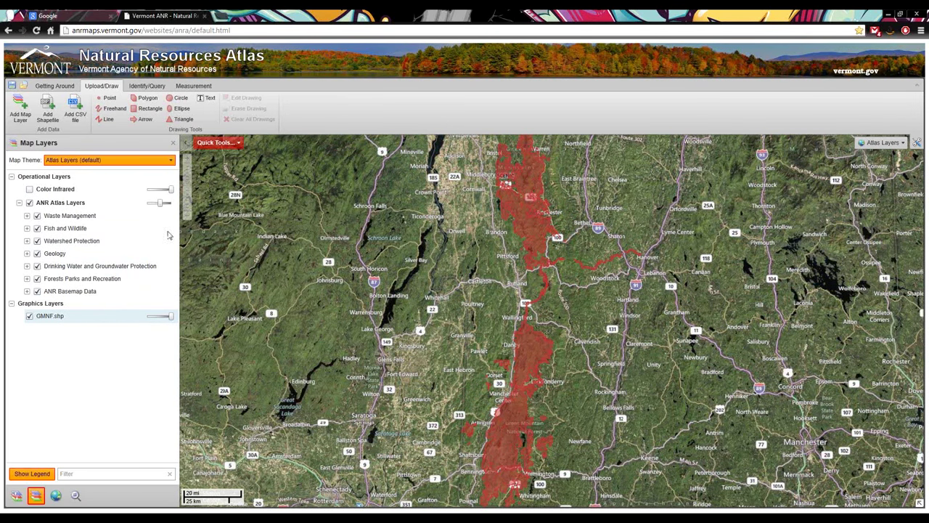
left_click(48, 317)
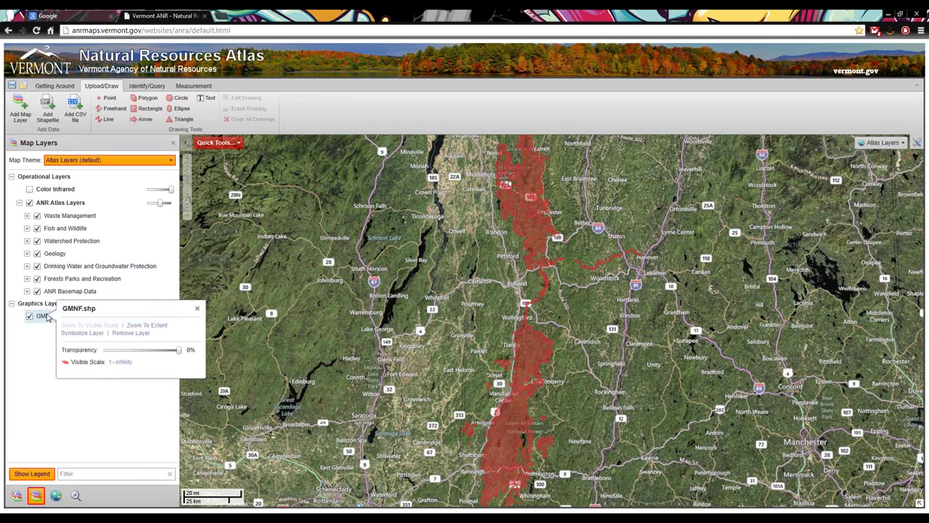
Symbolize GMNF.shp with a dark green border and grey fill, then adjust its transparency
left_click(93, 333)
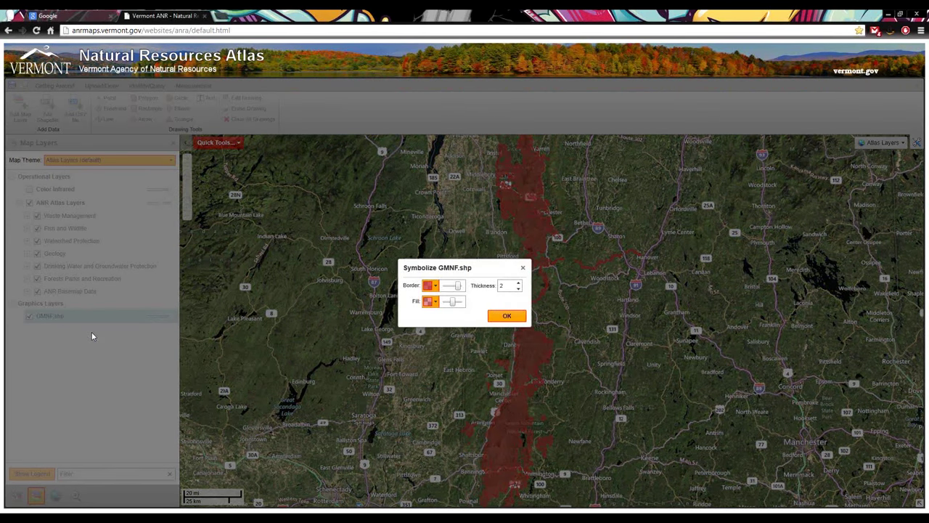
left_click(433, 286)
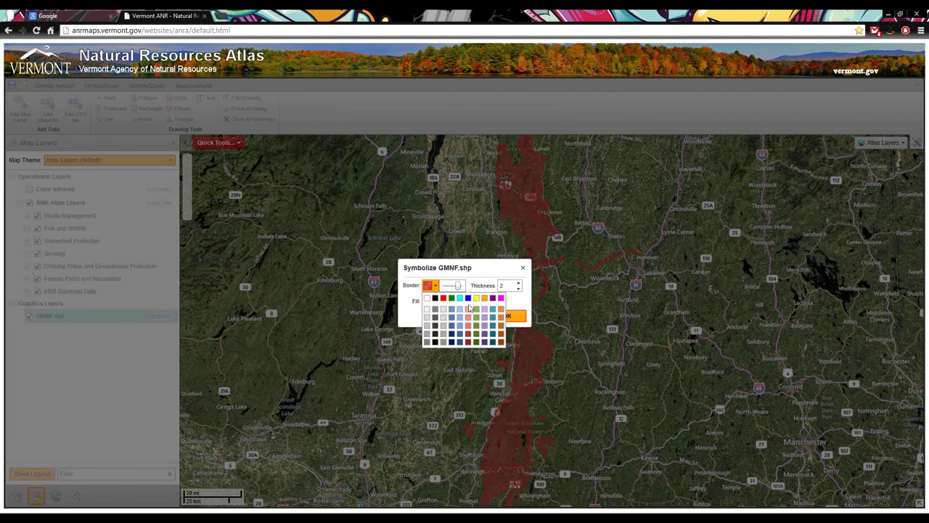
left_click(478, 348)
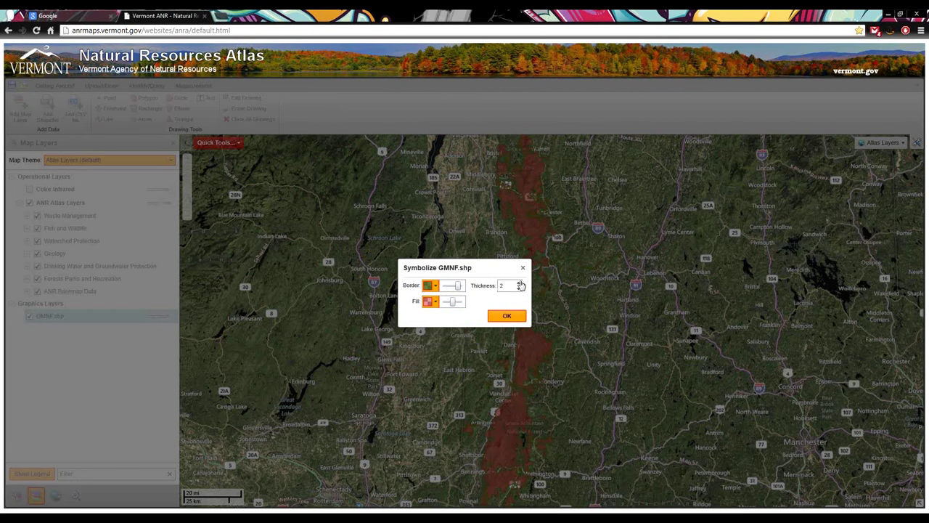
left_click(439, 301)
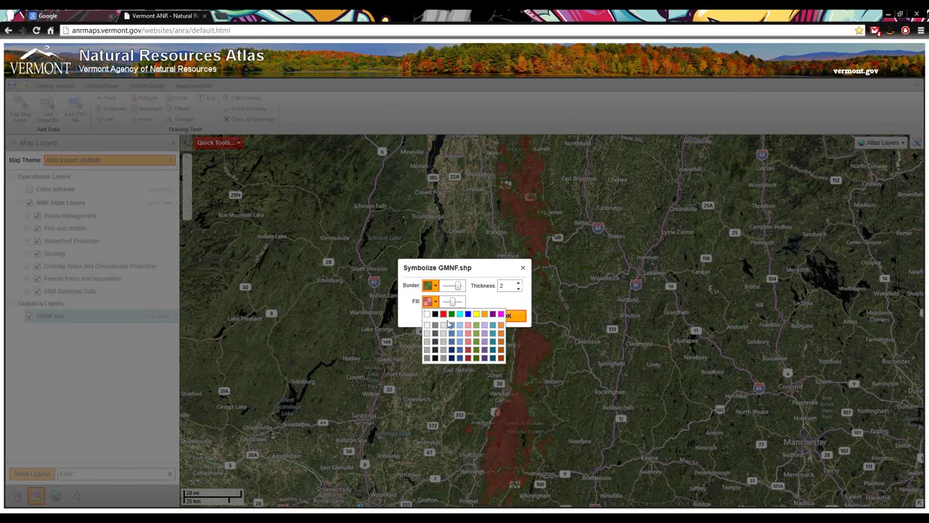
left_click(429, 343)
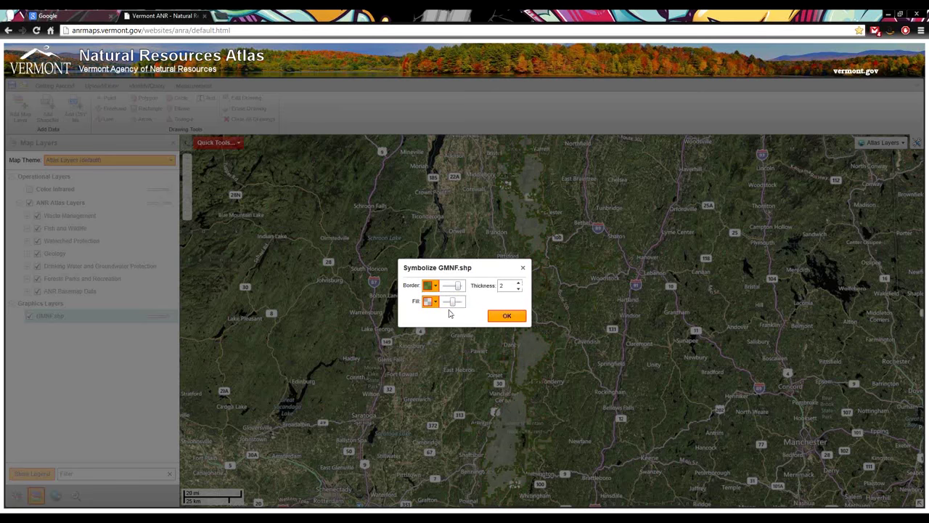
left_click(507, 316)
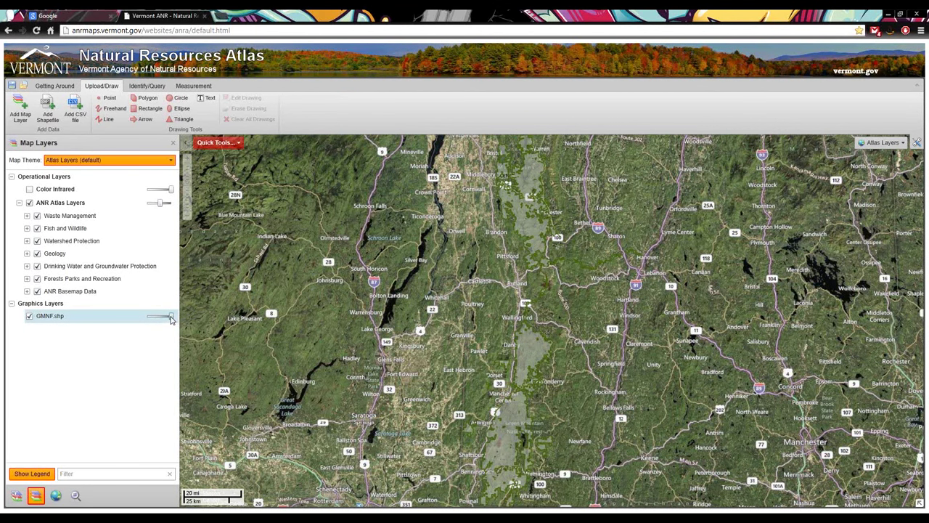
left_click_drag(172, 317, 175, 329)
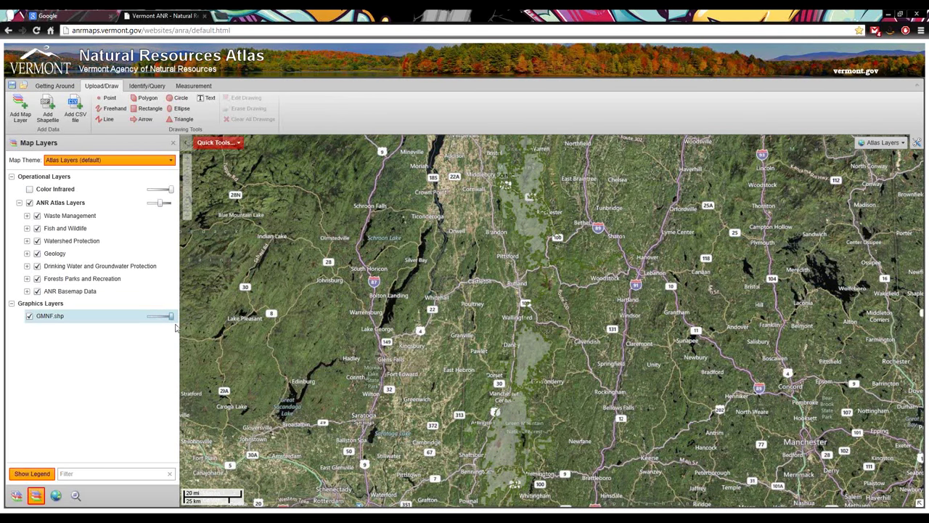
Make the grey GMNF.shp fill more opaque in its symbol settings
left_click(60, 317)
left_click(103, 334)
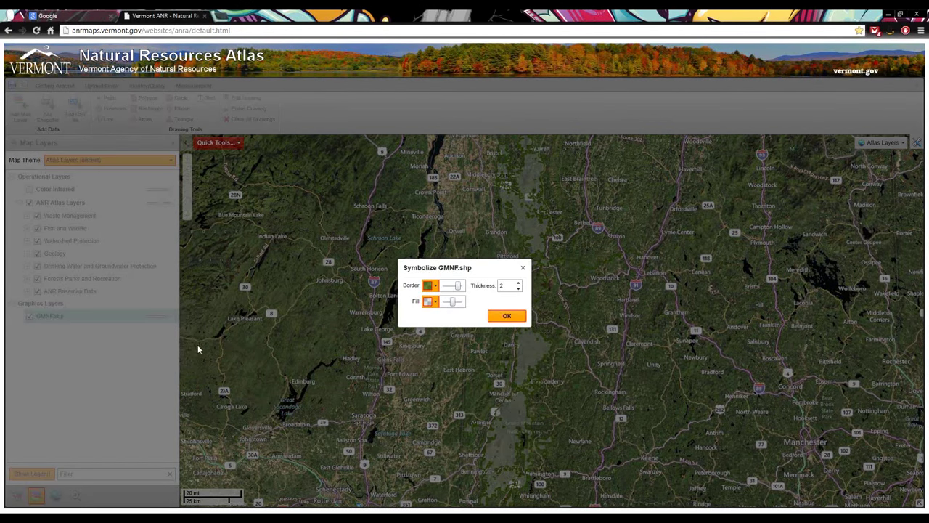
left_click_drag(455, 304, 465, 304)
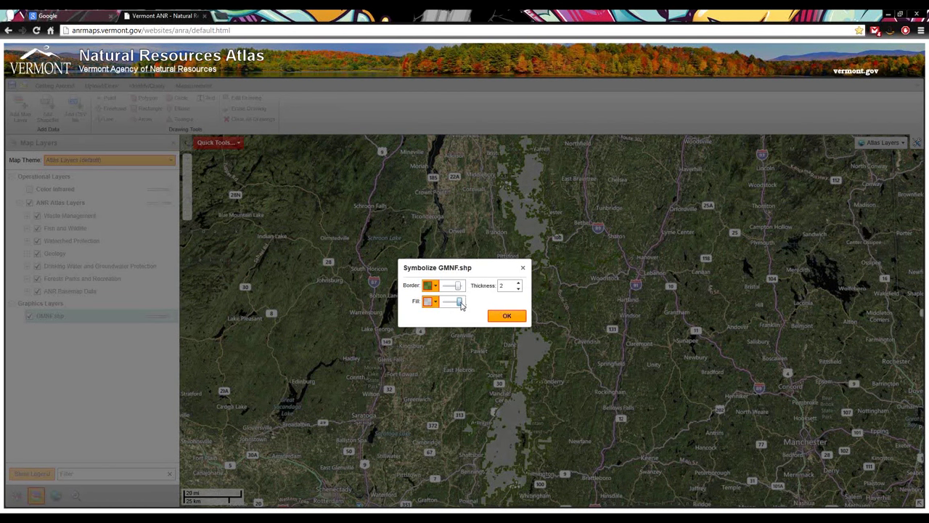
left_click(505, 317)
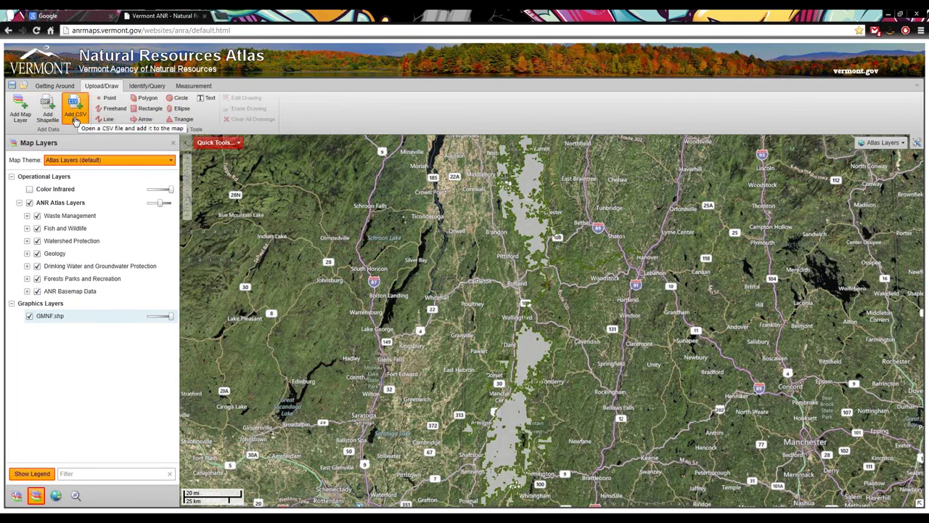
Load GMNF_GEODETIC.csv from C:\GIS\Demo as a point graphics layer
left_click(75, 118)
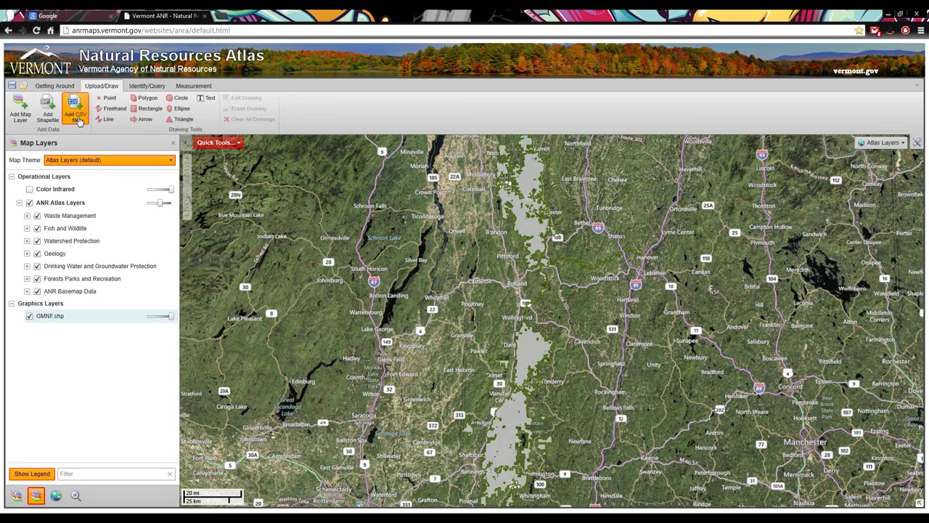
left_click(77, 116)
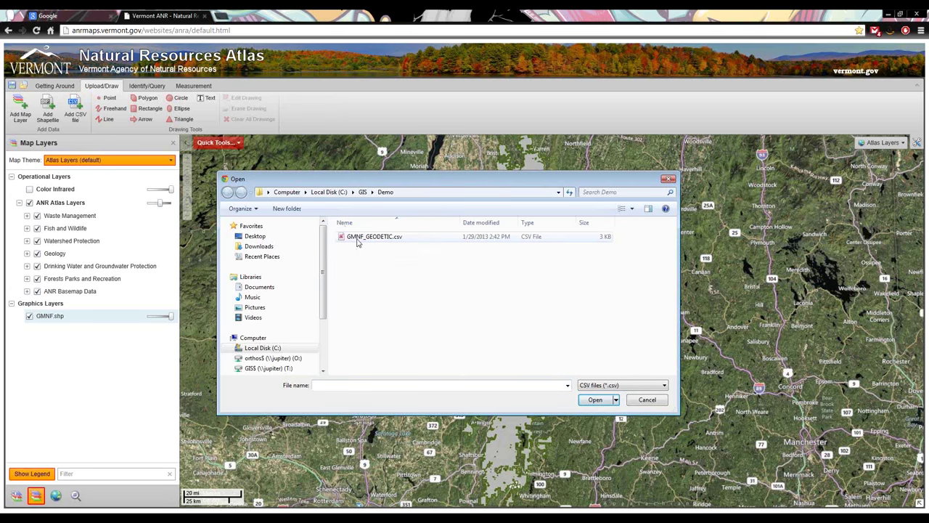
left_click(358, 241)
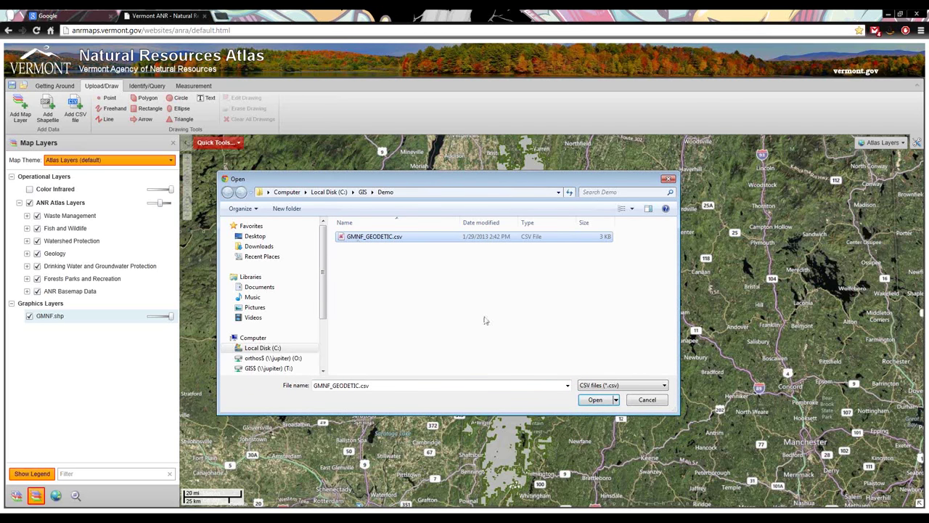
left_click(595, 401)
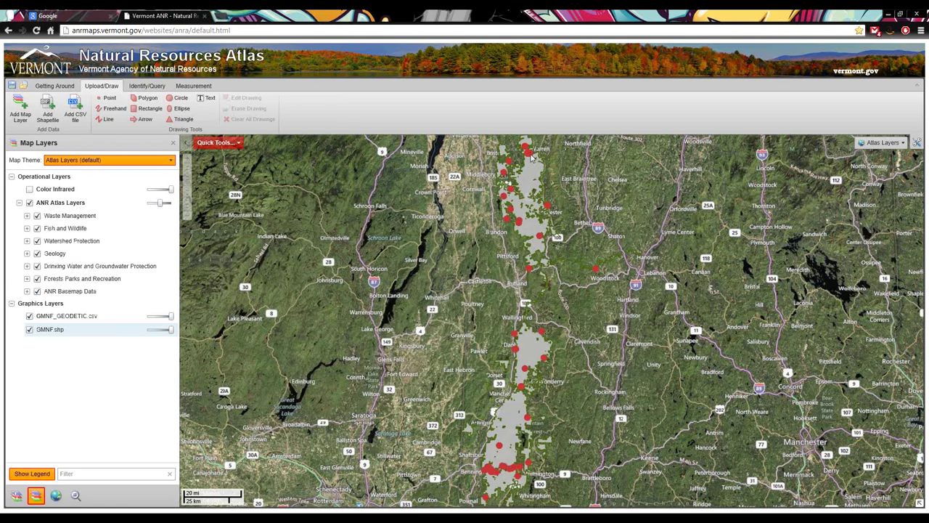
Make GMNF.shp semi-transparent and pan the map to Mount Abraham and Lincoln Peak
scroll(528, 158, "up", 2)
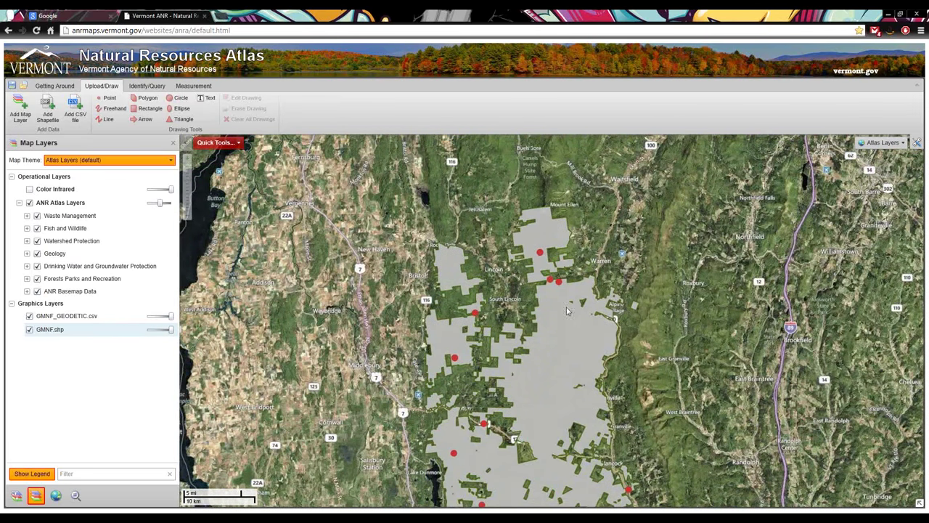
scroll(567, 354, "up", 1)
scroll(537, 244, "up", 1)
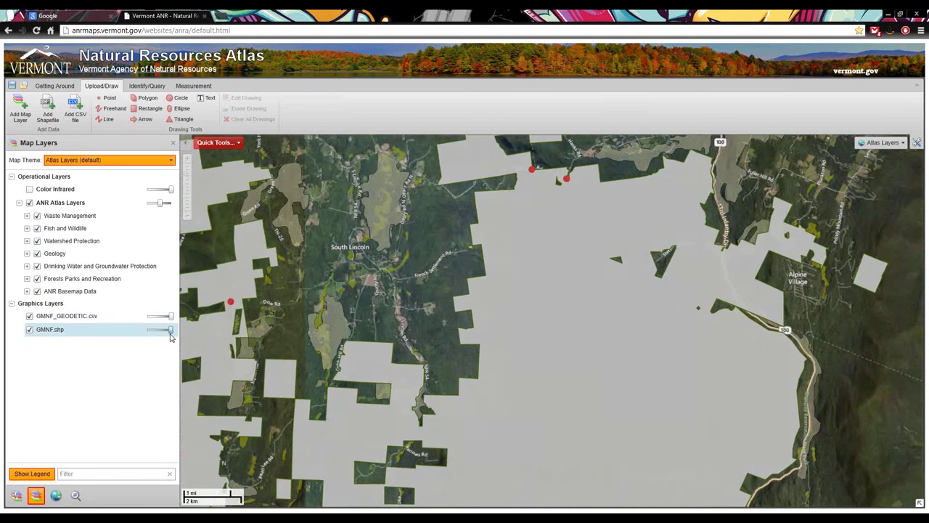
left_click_drag(171, 331, 155, 331)
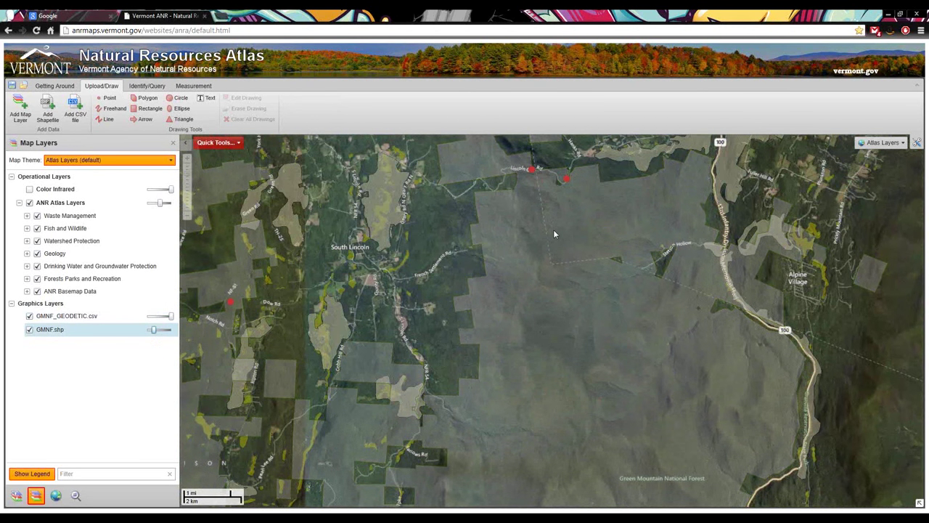
left_click_drag(553, 233, 624, 373)
left_click_drag(601, 151, 624, 285)
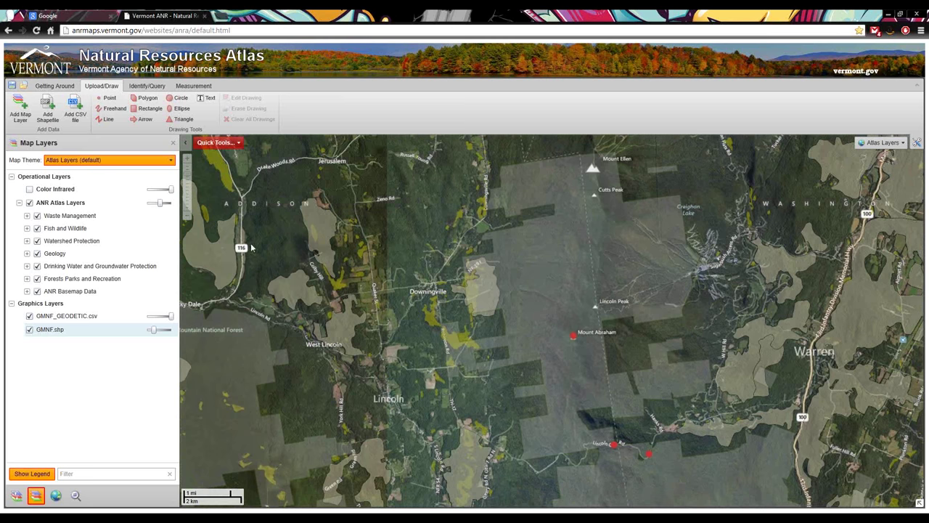
Symbolize GMNF_GEODETIC.csv points as black Triangle markers with a smaller size
left_click(56, 317)
right_click(61, 320)
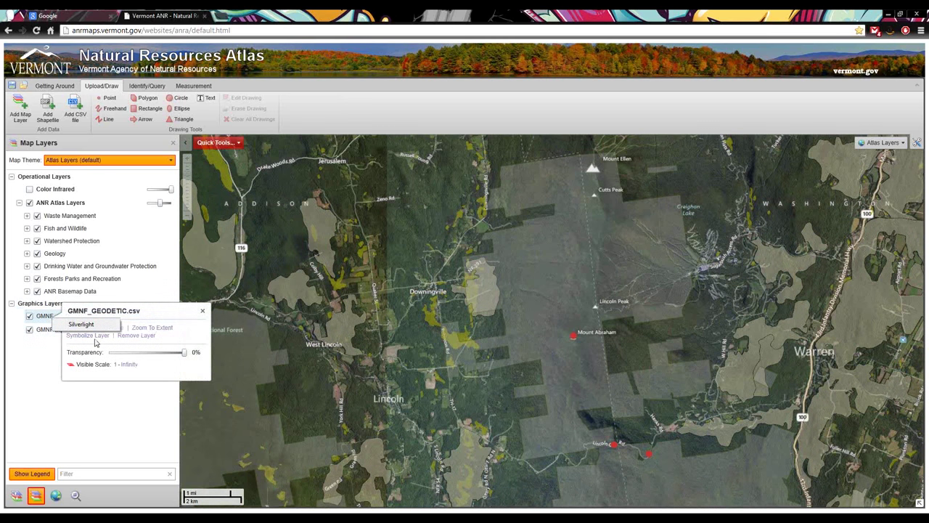
left_click(96, 337)
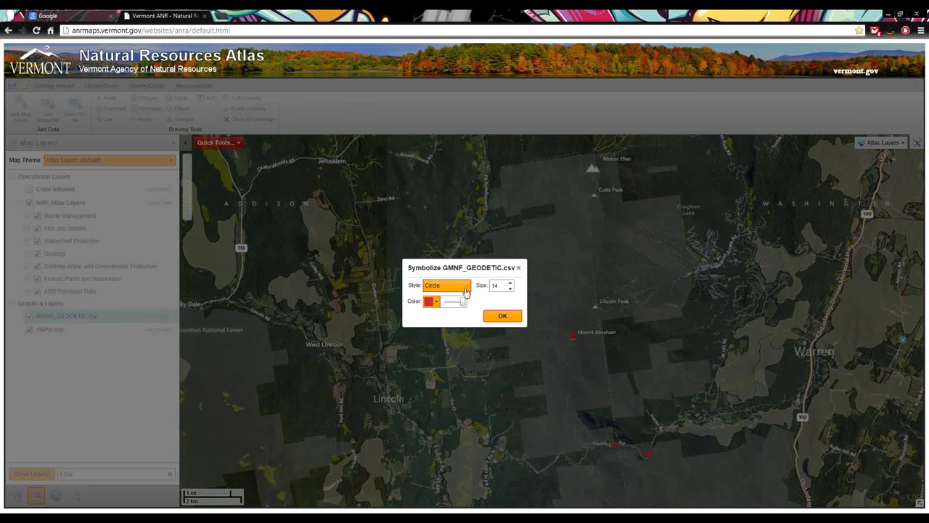
left_click(466, 286)
left_click(442, 345)
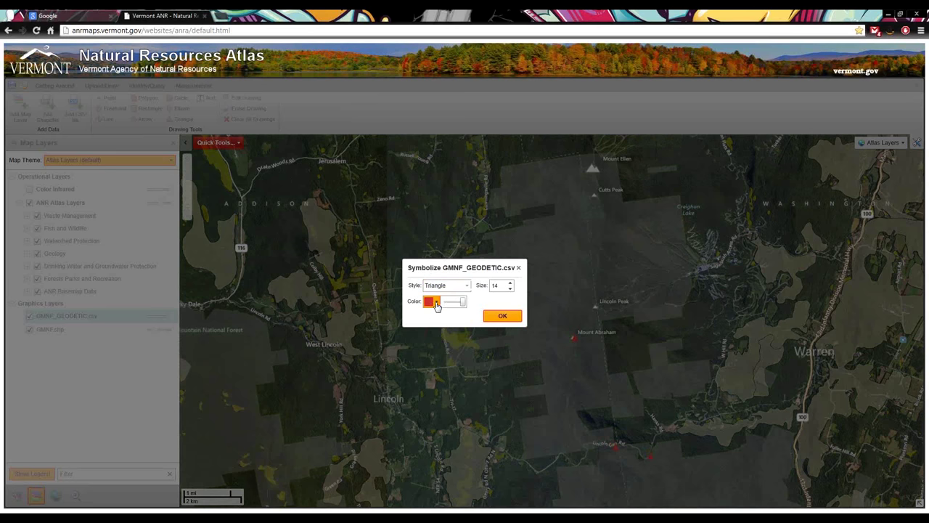
left_click(436, 306)
left_click(439, 353)
left_click(510, 288)
left_click(511, 289)
left_click(512, 289)
left_click(502, 315)
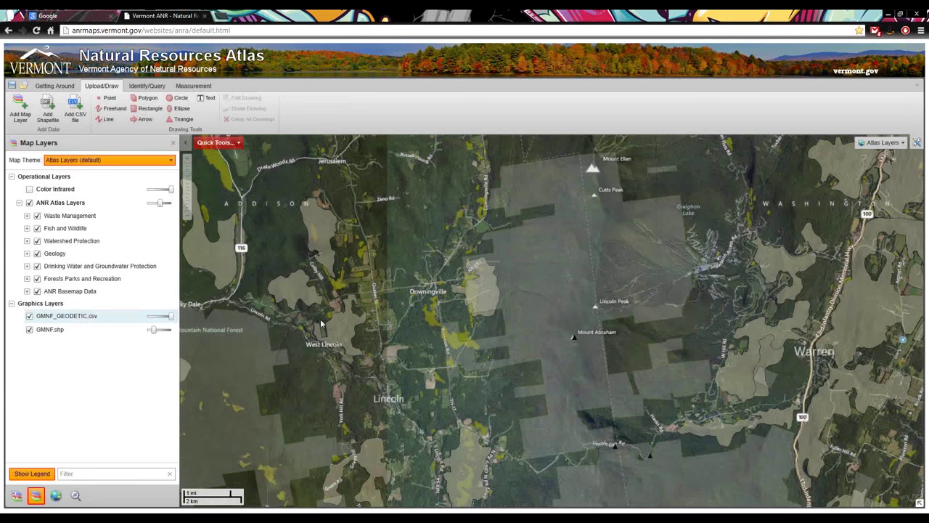
left_click(48, 316)
Switch the map to the Water Wells Theme and browse the drawing shape tools
left_click(155, 161)
left_click(121, 193)
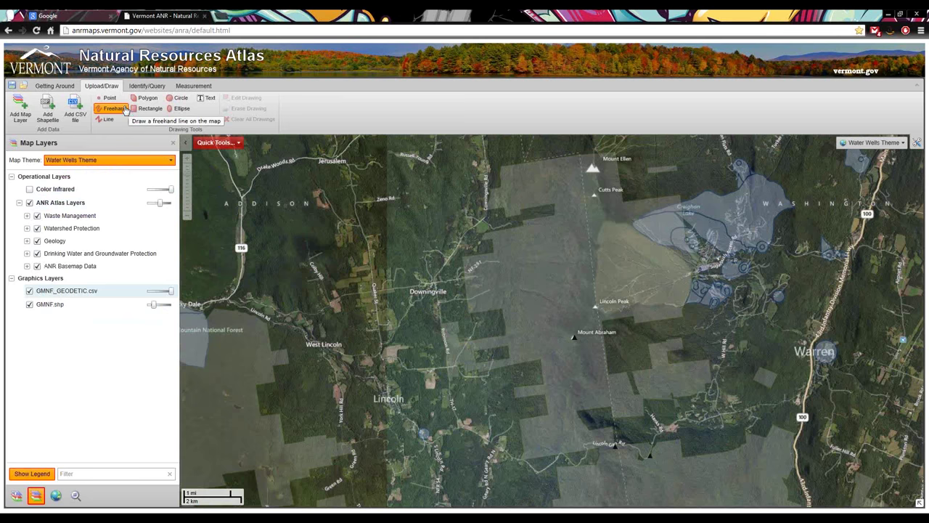
left_click(149, 109)
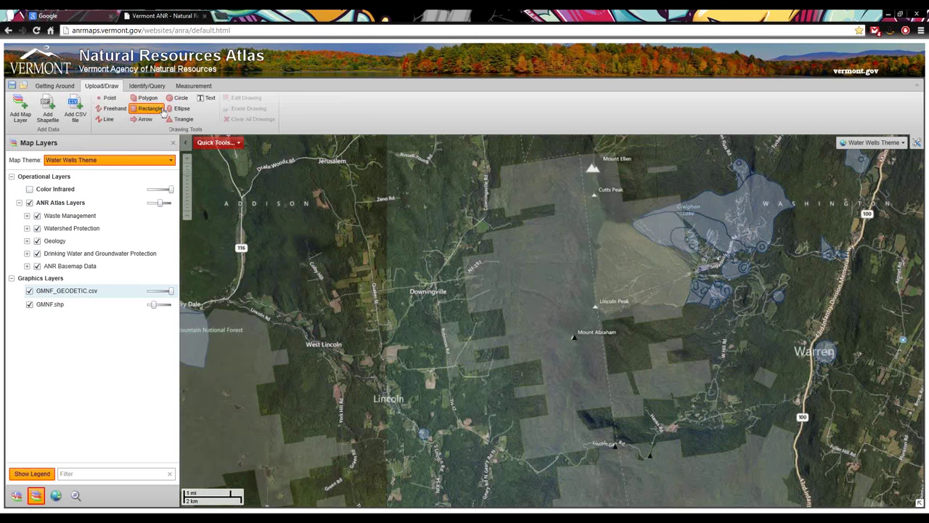
left_click(174, 109)
left_click(149, 109)
left_click(144, 99)
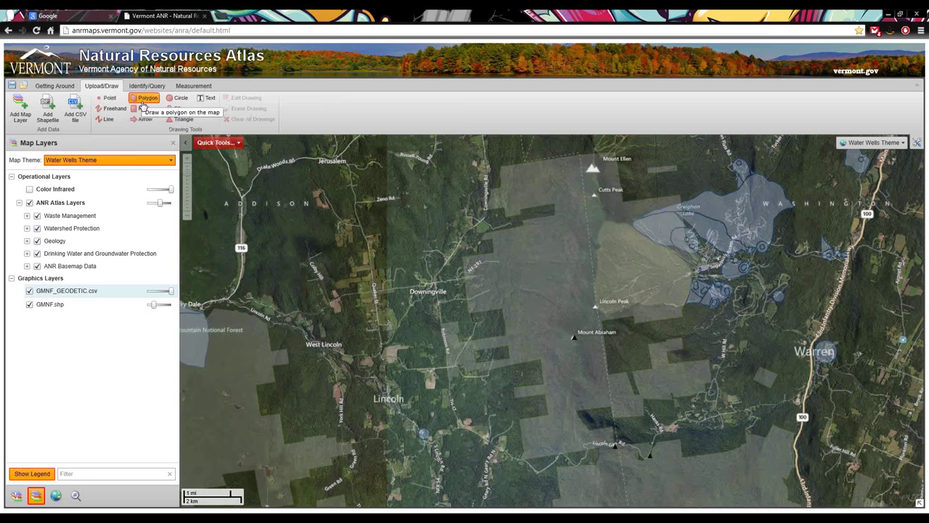
left_click(106, 98)
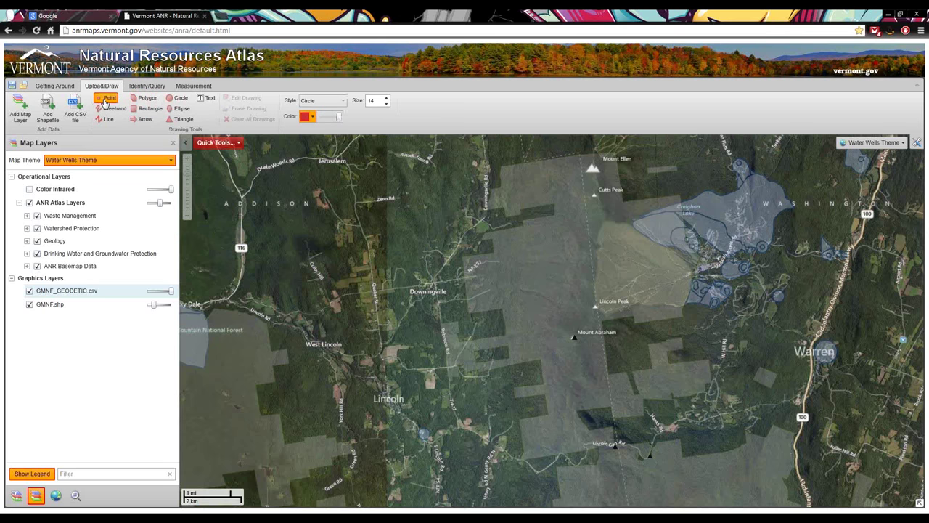
left_click(312, 117)
left_click(370, 118)
Draw a rectangle with a blue border and light blue fill west of Lincoln Peak
left_click(140, 111)
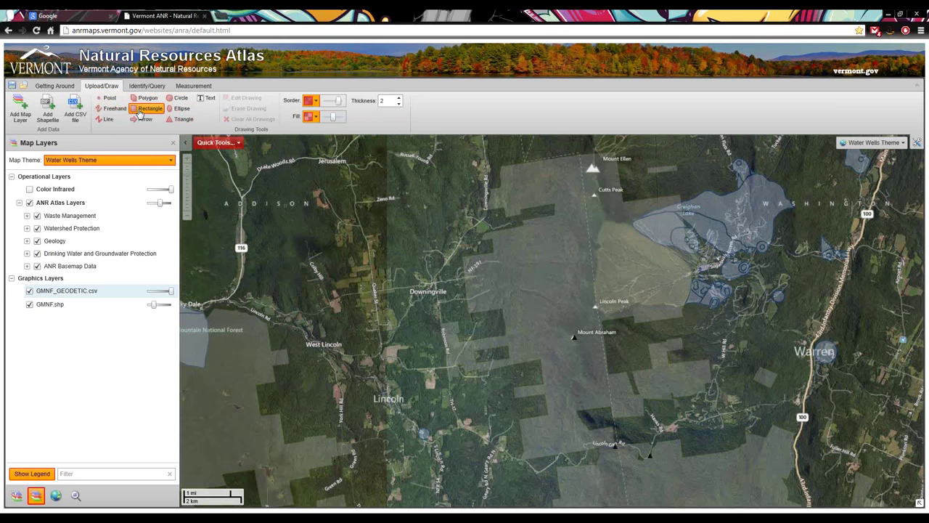
left_click(317, 103)
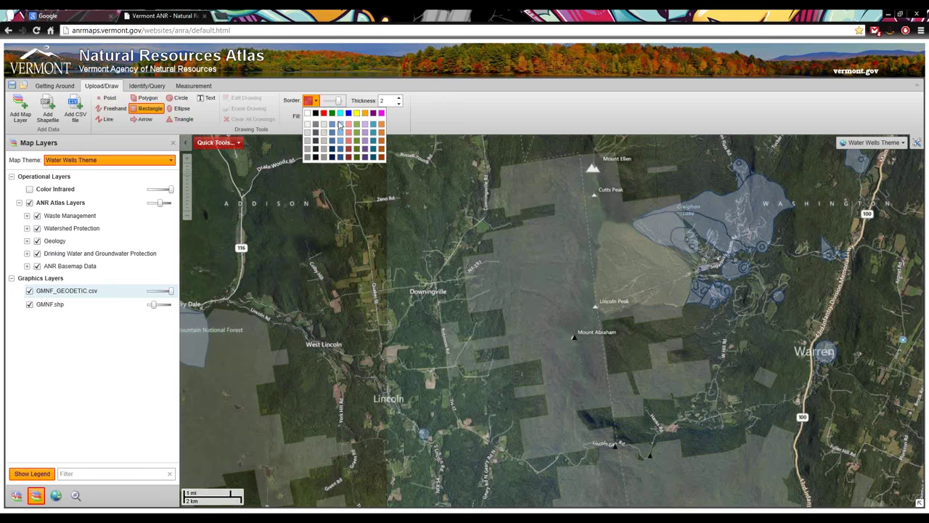
left_click(335, 134)
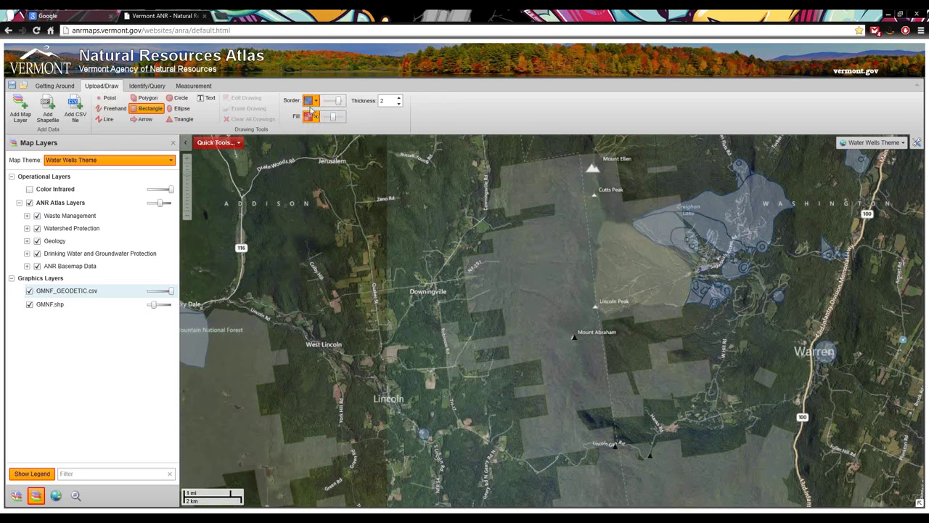
left_click(313, 116)
left_click(341, 138)
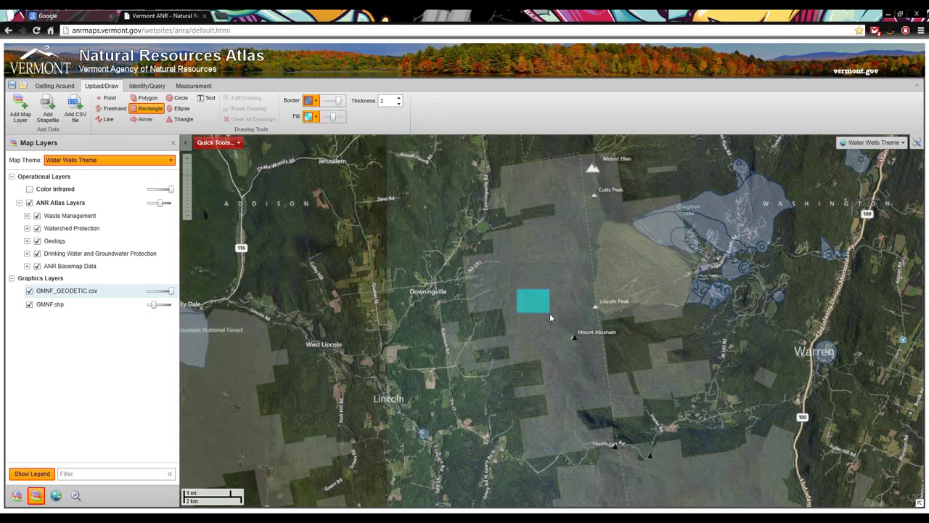
left_click_drag(550, 317, 549, 314)
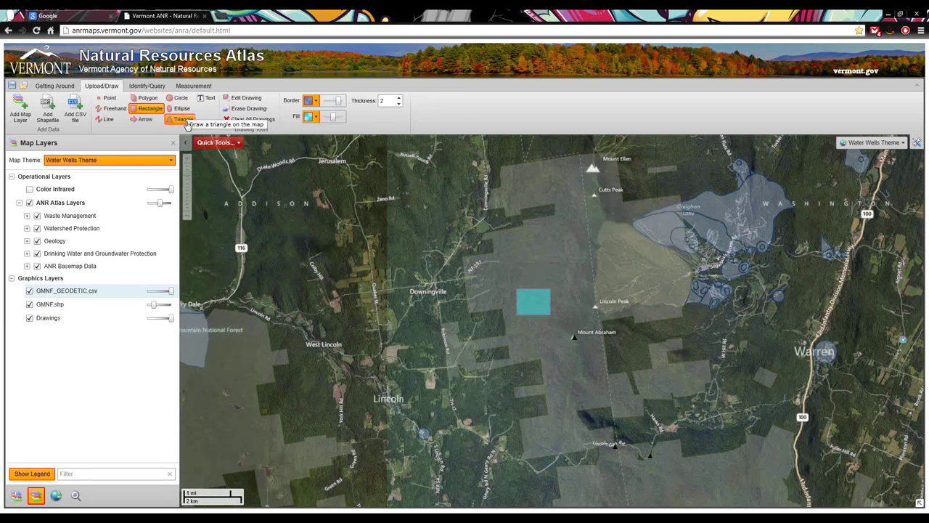
left_click(260, 101)
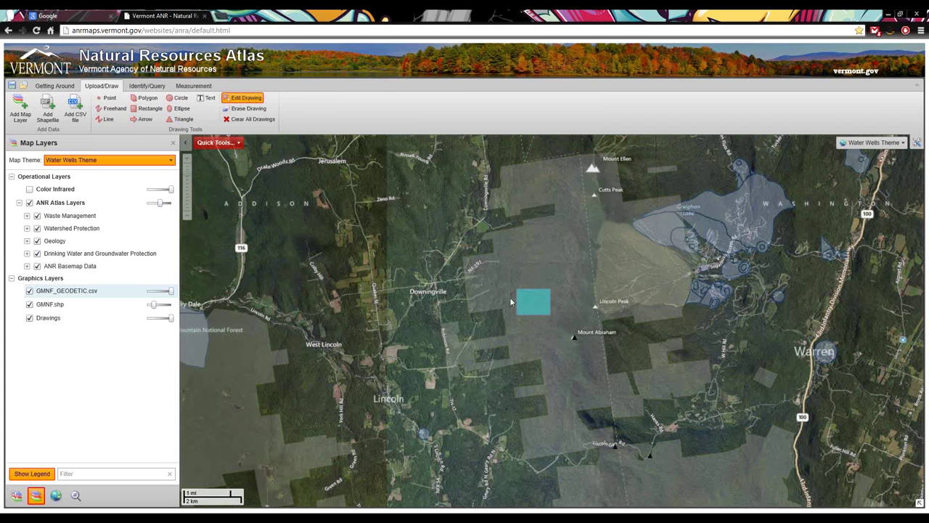
scroll(539, 308, "up", 1)
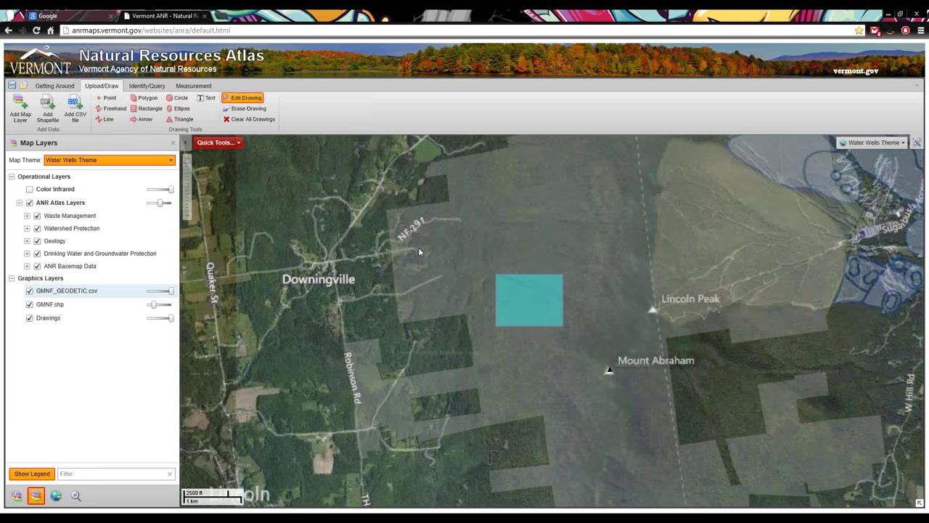
Draw a four-sided polygon just above the rectangle
left_click(143, 97)
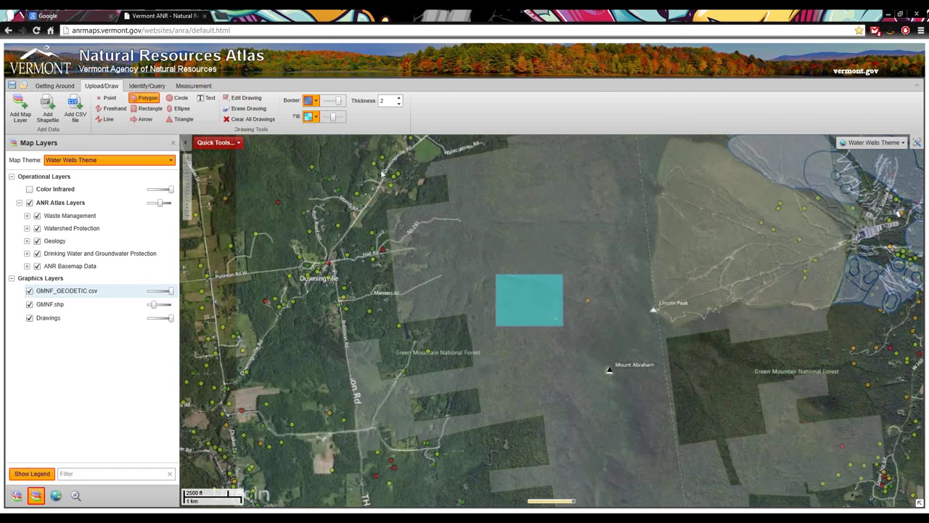
left_click(544, 229)
left_click(489, 248)
left_click(544, 266)
double_click(566, 258)
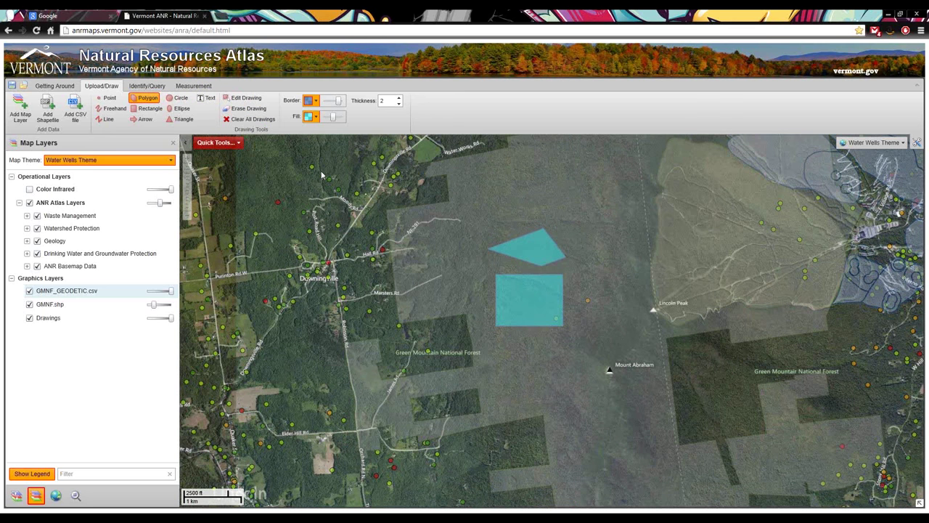
Erase the polygon and the cyan rectangle with Erase Drawing
left_click(244, 98)
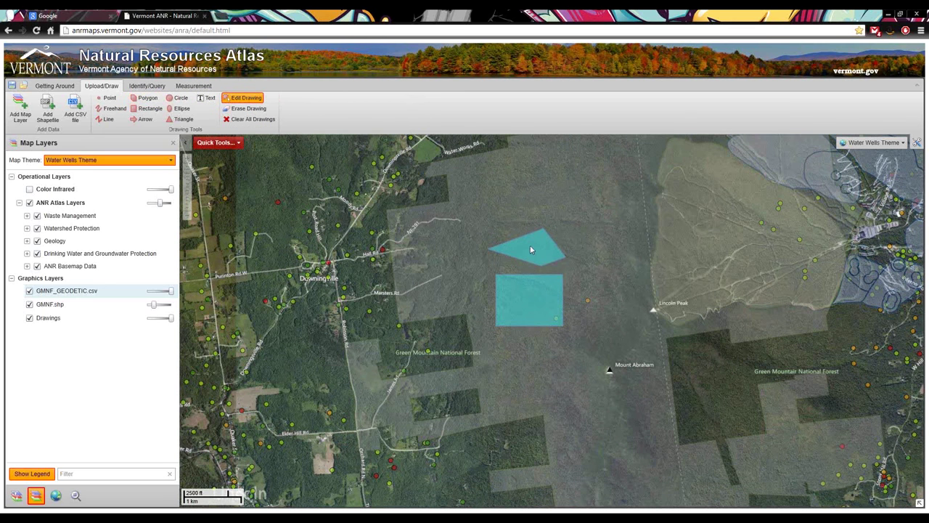
left_click(237, 109)
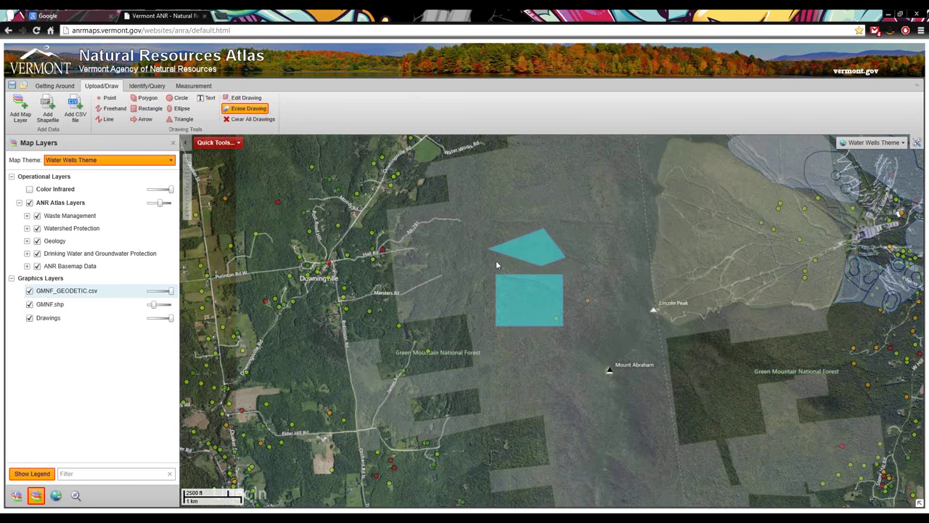
left_click(528, 252)
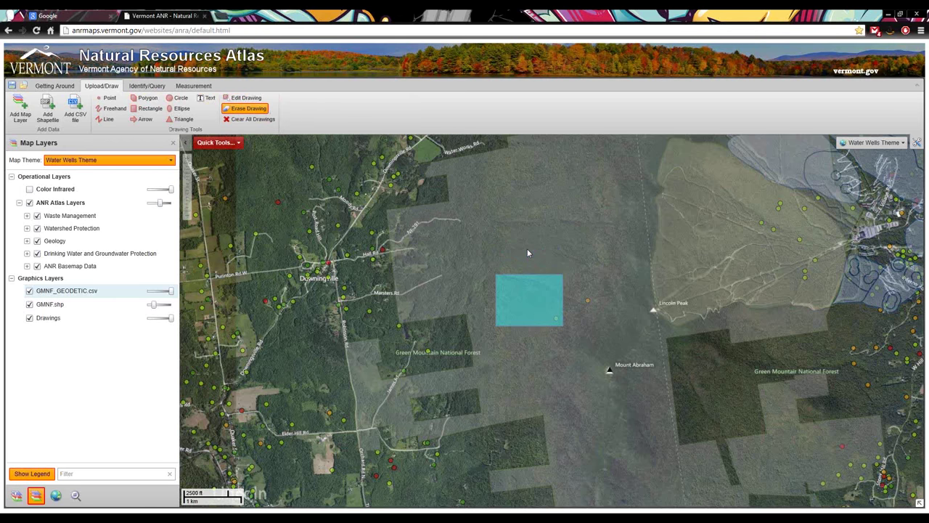
left_click(528, 293)
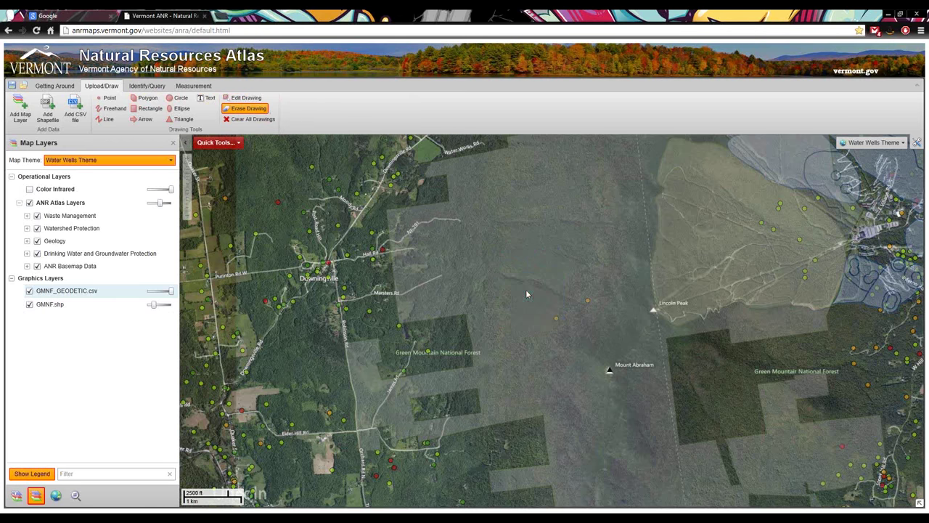
Set the Text tool to black Arial Black at size 10
left_click(205, 98)
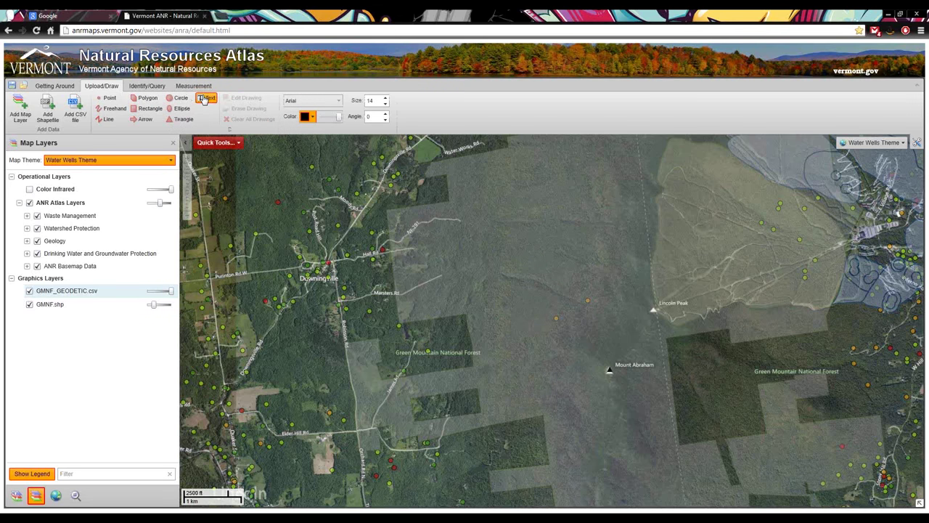
left_click(339, 101)
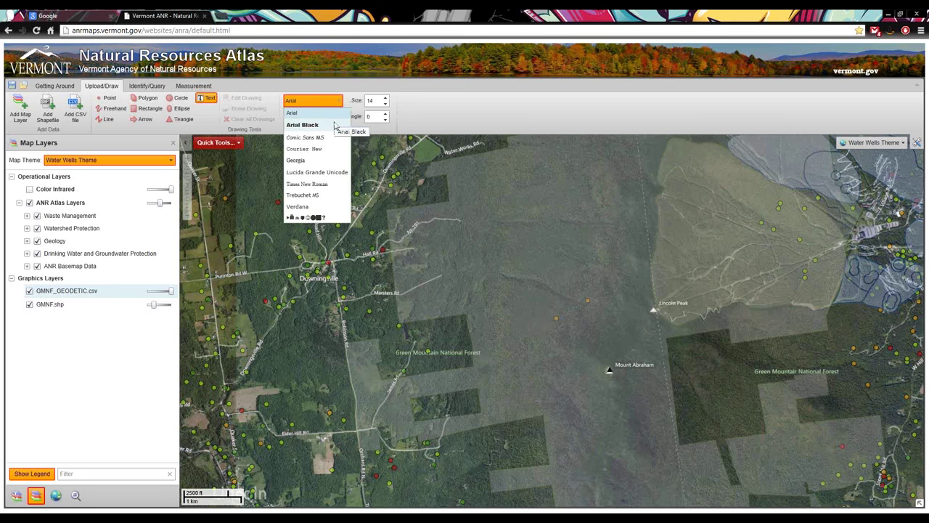
left_click(335, 126)
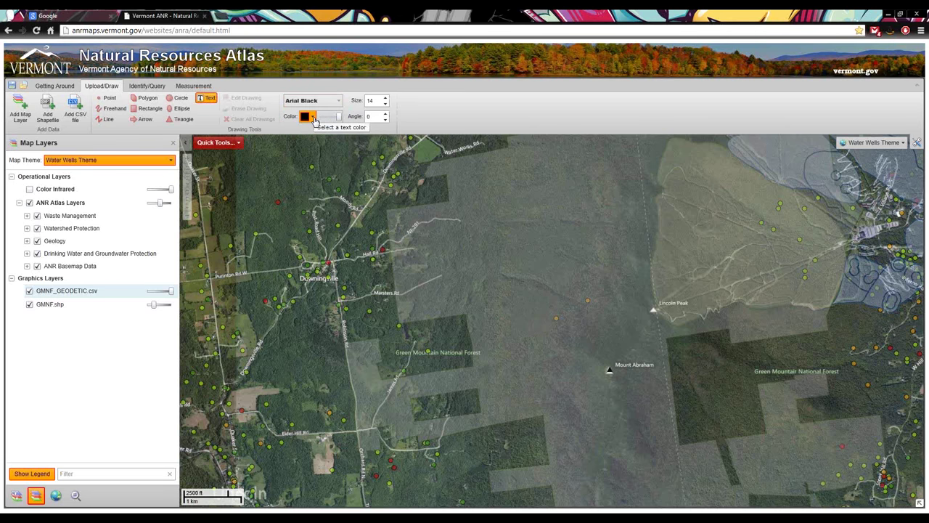
left_click(314, 118)
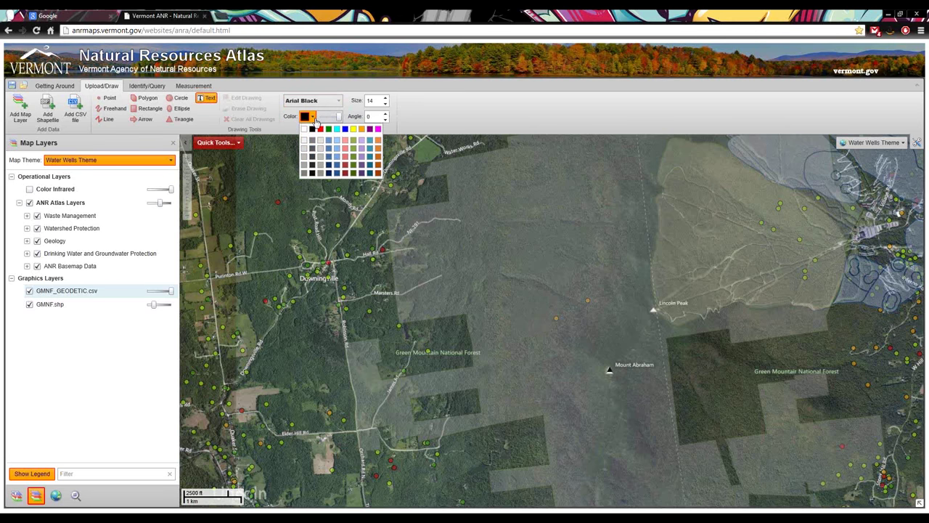
left_click(385, 105)
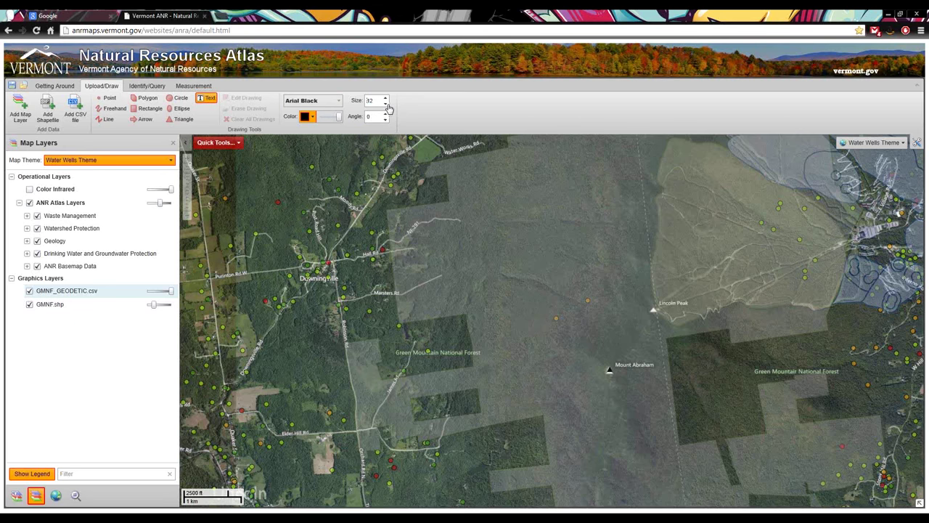
left_click(385, 105)
Place a 'Lincoln Peak' label beside the peak and start another label nearby
left_click(666, 291)
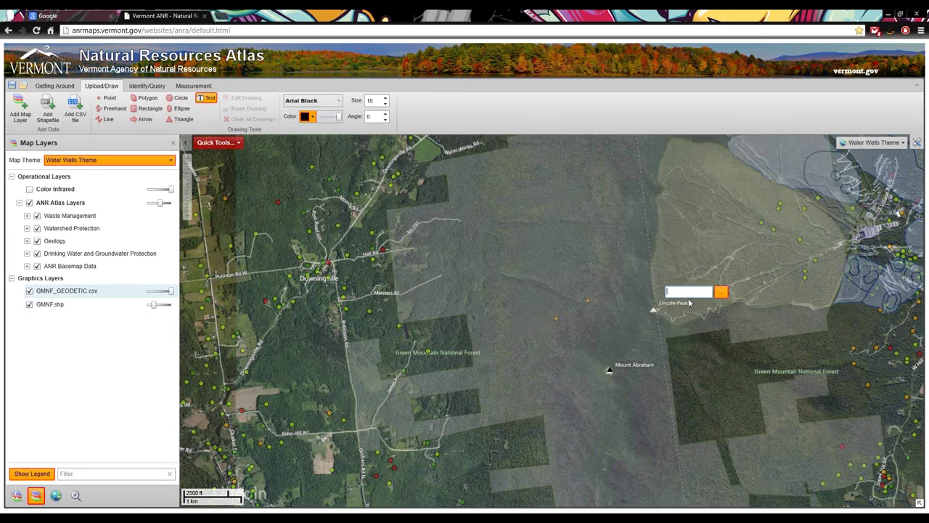
type("Lincoln Peak")
key("Return")
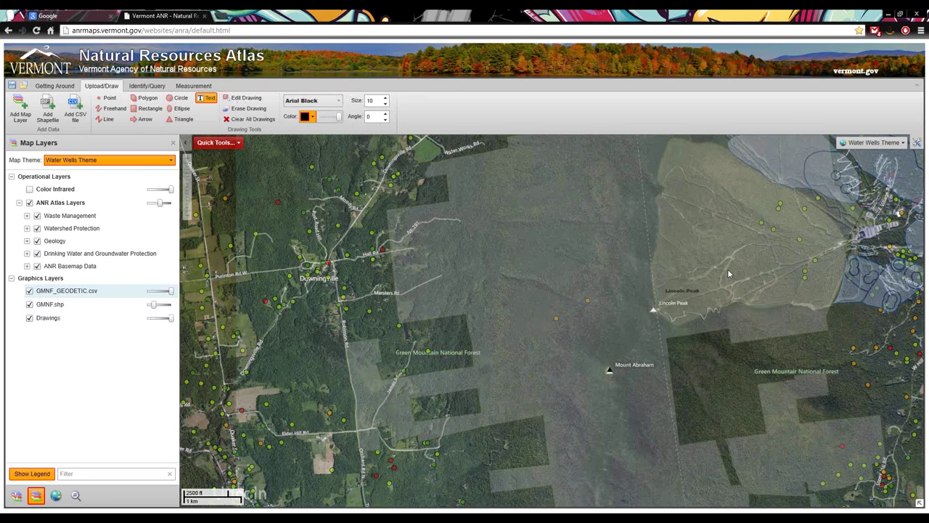
left_click(666, 277)
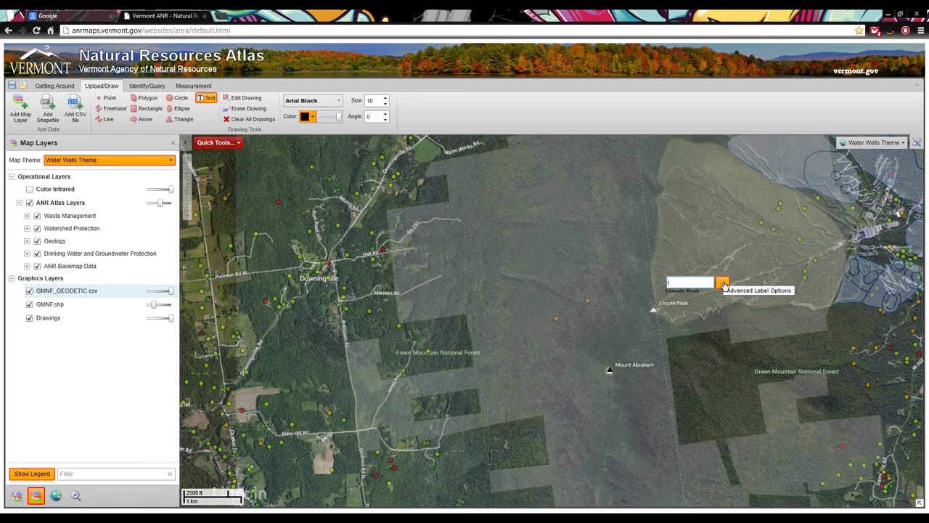
Start a feature label in Advanced Label Options using the SurfaceWaterSPA layer
left_click(724, 285)
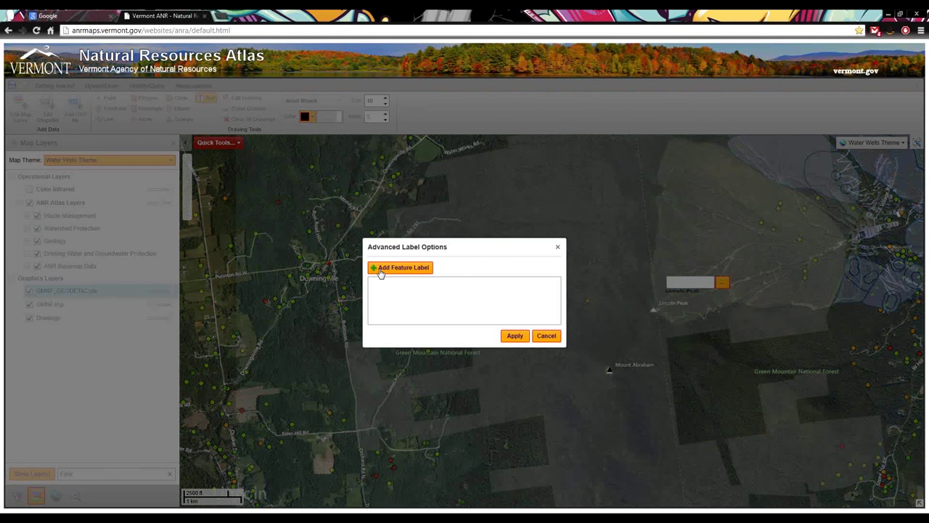
left_click(380, 270)
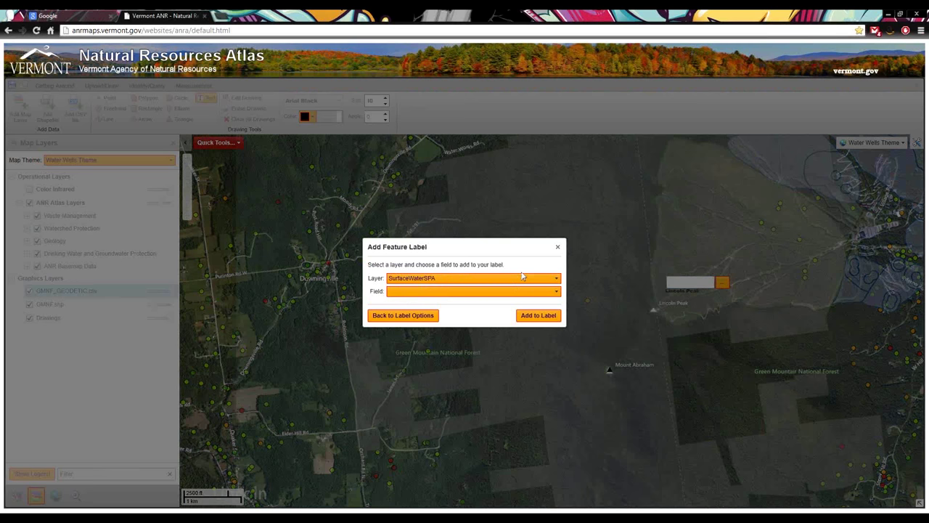
left_click(559, 247)
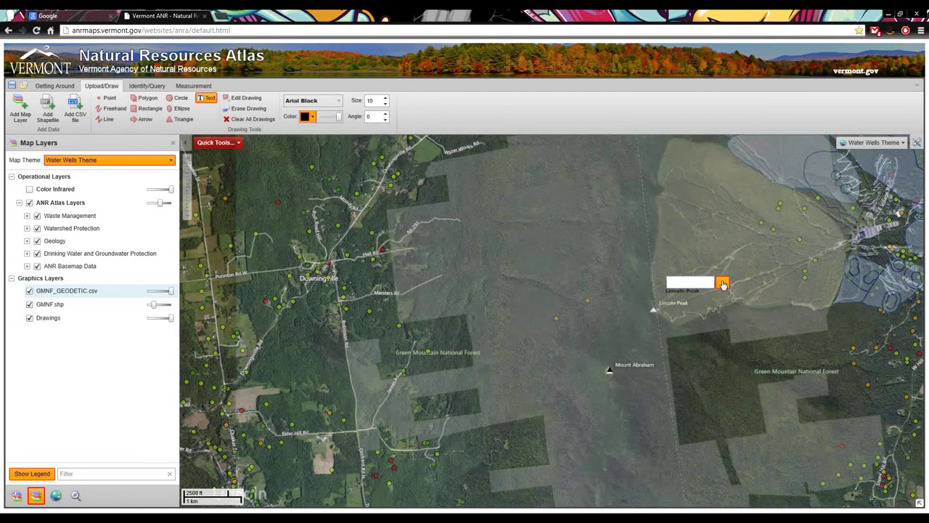
left_click(721, 283)
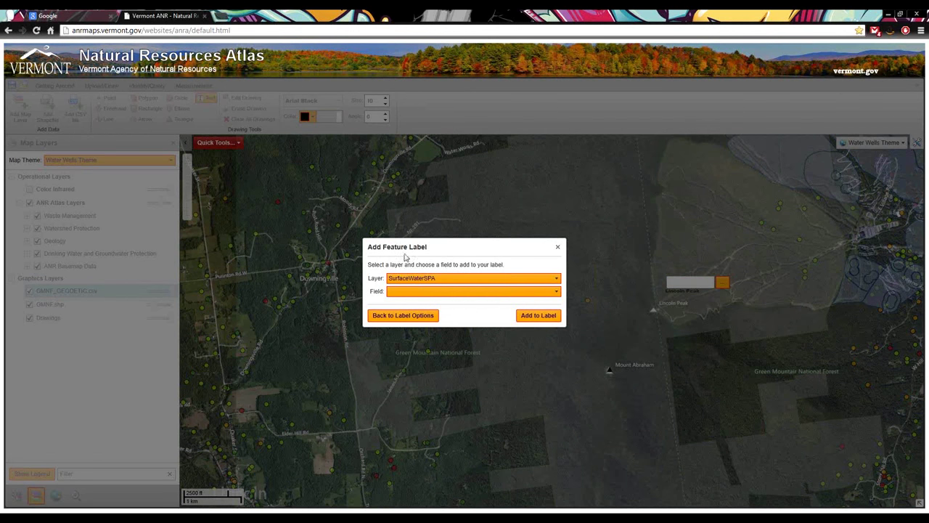
left_click(433, 282)
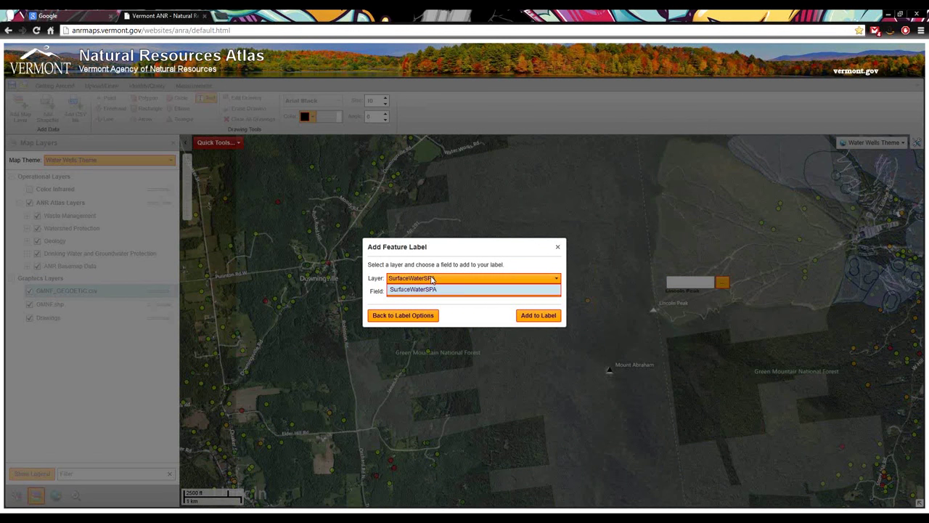
left_click(431, 280)
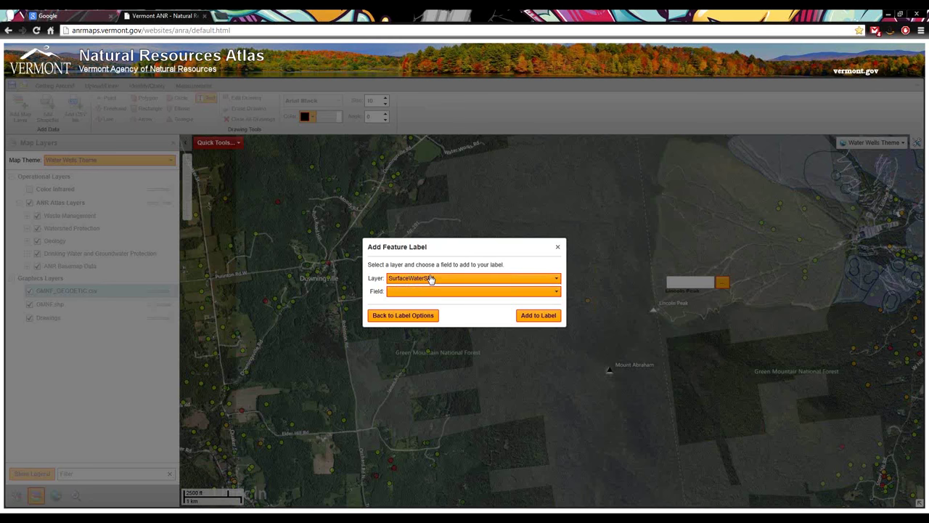
left_click(431, 279)
left_click(431, 280)
Insert the WATER SYSTEM ID field, trim the prefix, and apply the VT0005281 label
left_click(424, 293)
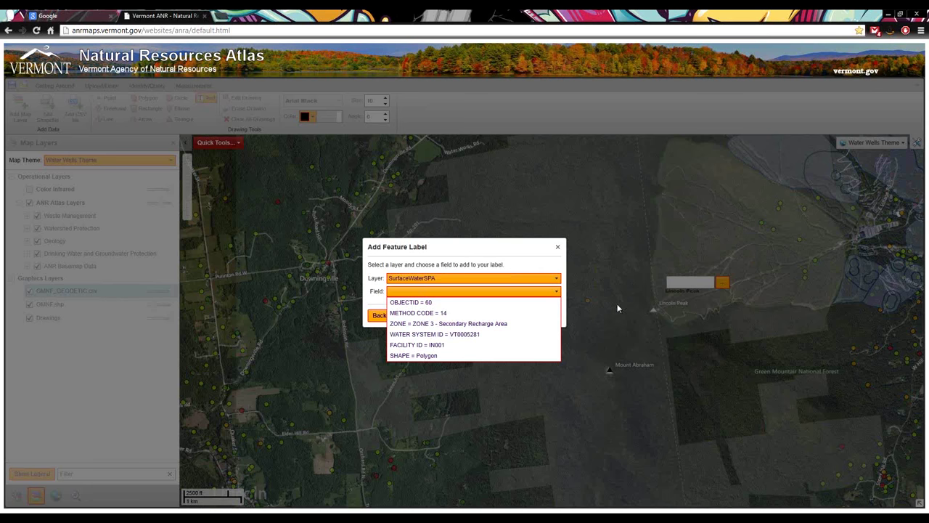
left_click(468, 335)
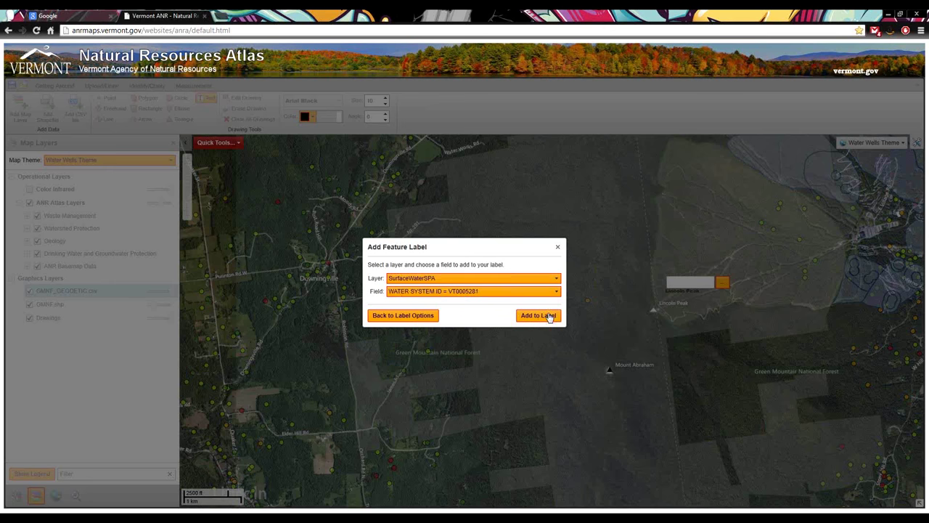
left_click(546, 316)
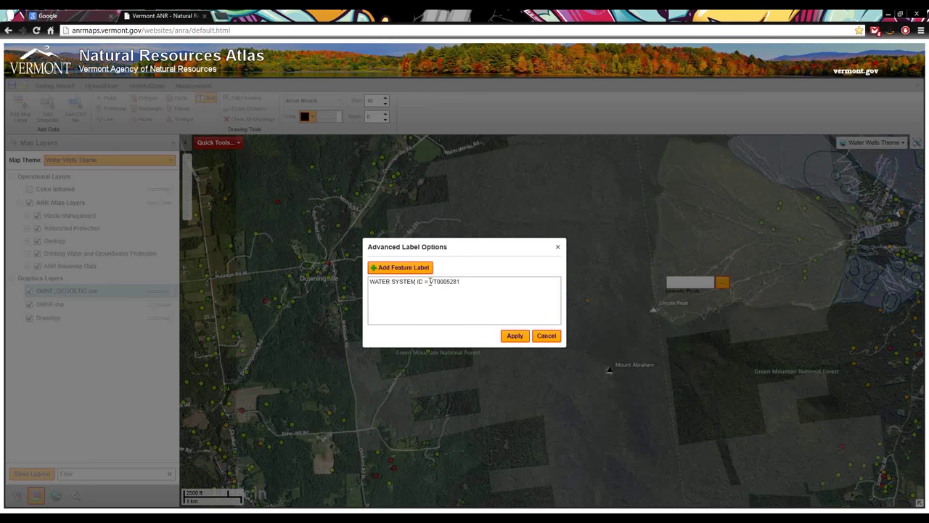
left_click_drag(430, 281, 285, 276)
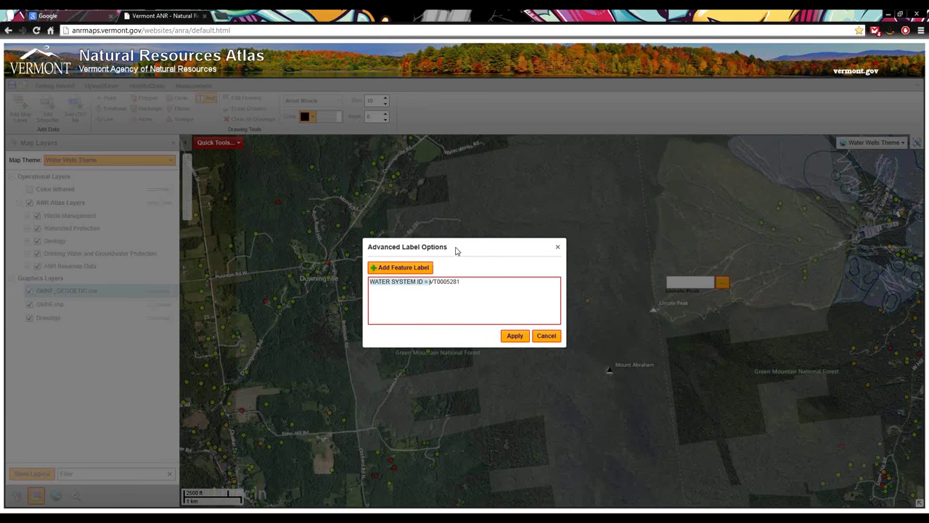
key("BackSpace")
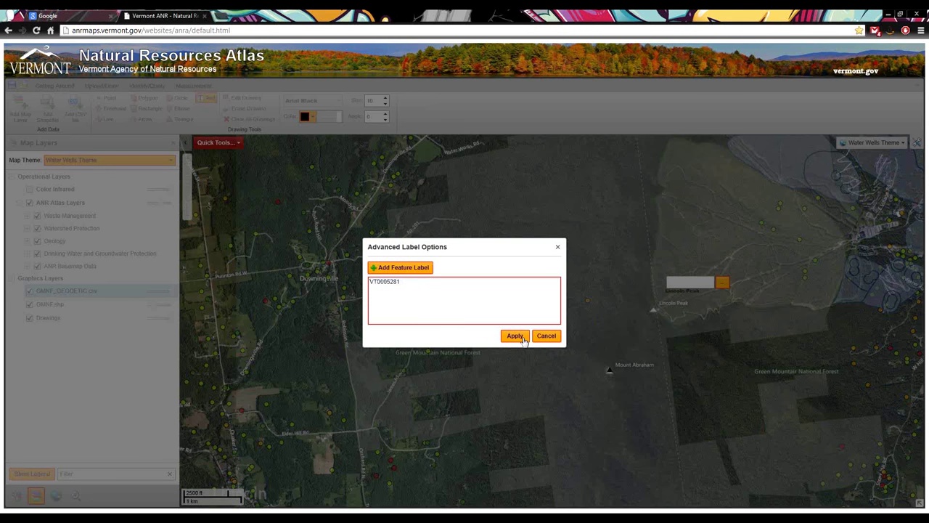
left_click(516, 335)
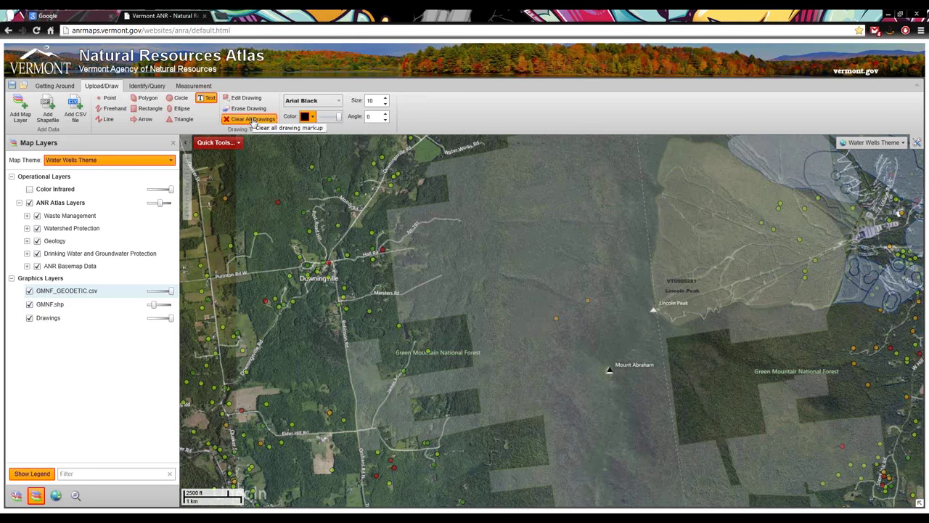
Clear All Drawings, confirming with OK, to erase both Lincoln Peak labels
left_click(252, 119)
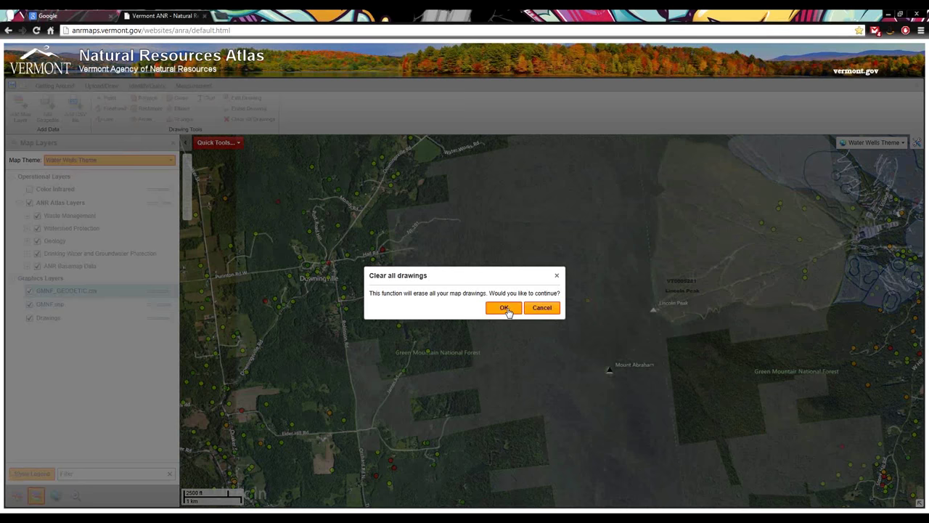
left_click(508, 312)
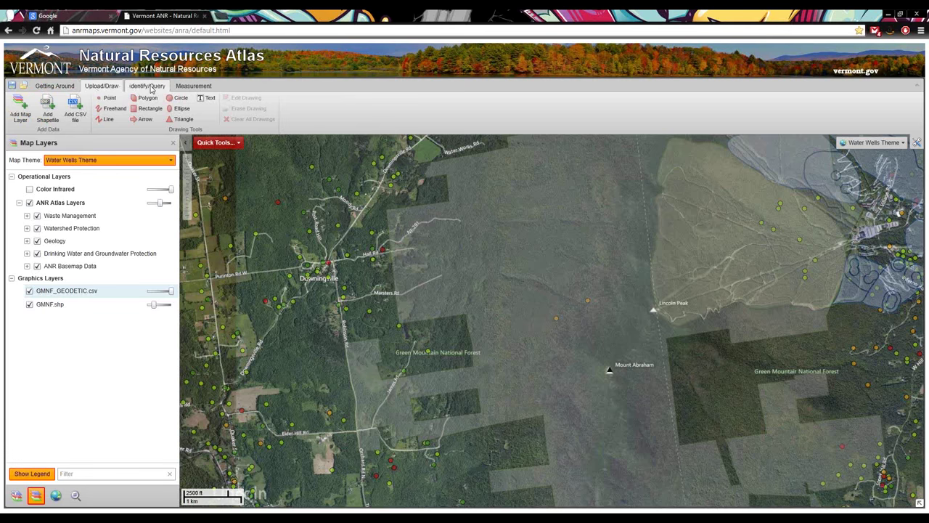
Show the Identify/Query tools and make Point Identify the active mode
left_click(149, 86)
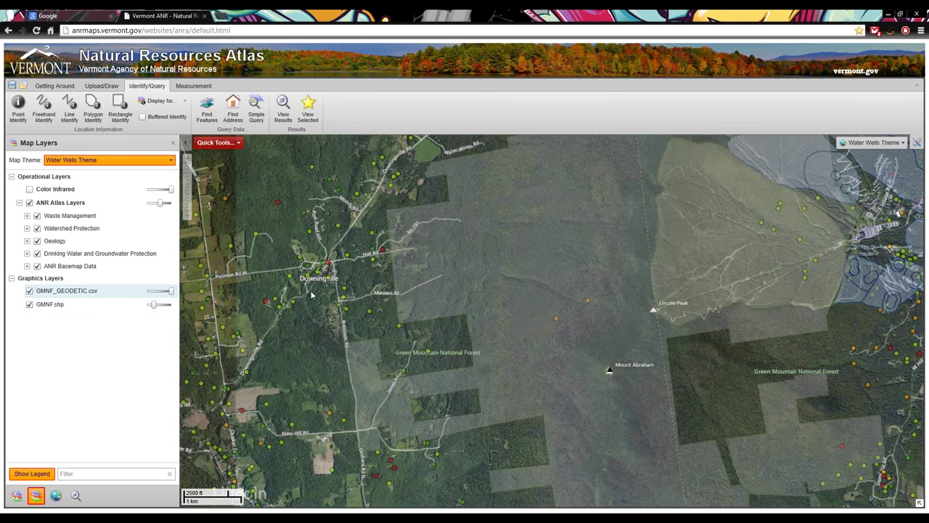
left_click(18, 109)
left_click(92, 111)
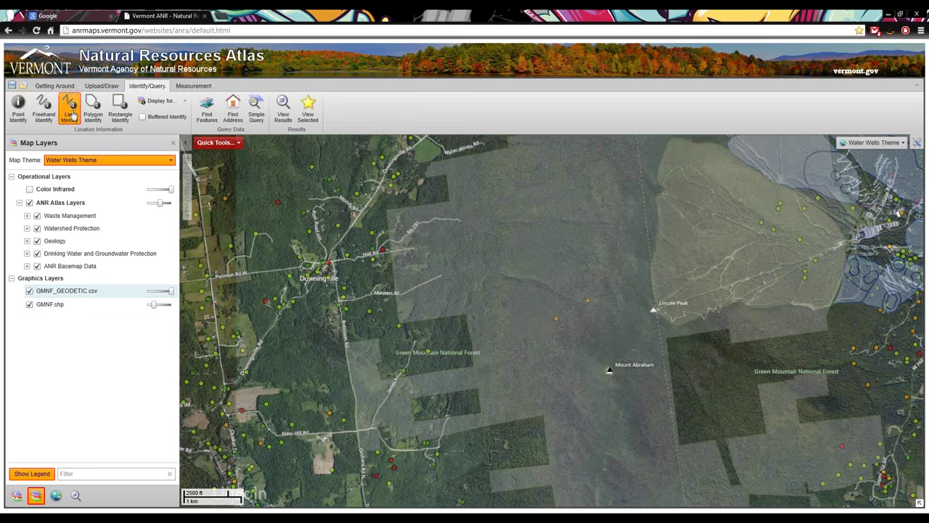
left_click(18, 109)
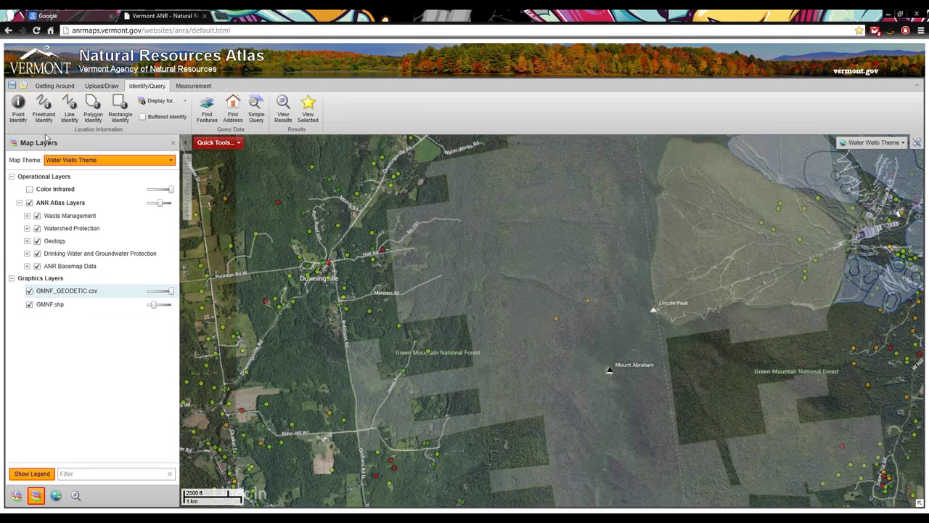
left_click(18, 122)
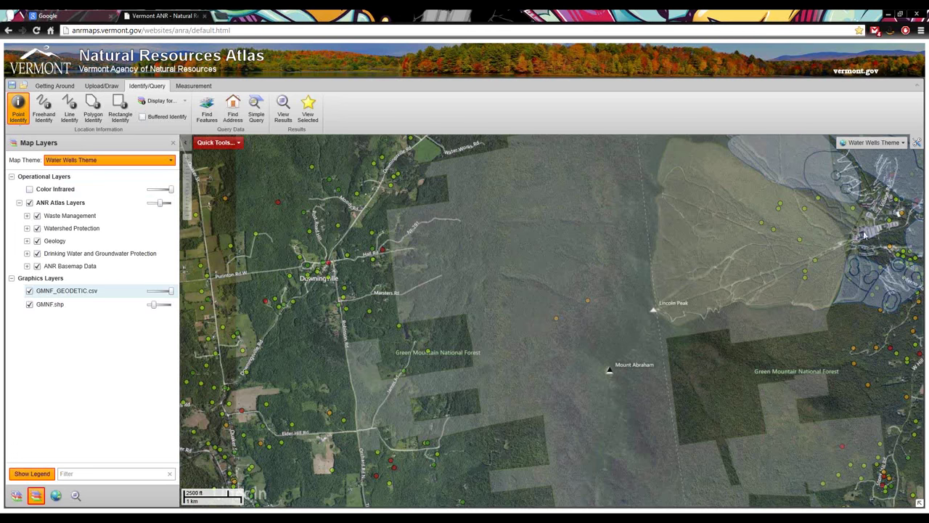
Zoom into Sugarbush, apply the Waste Management theme, and set ANR Atlas Layers fully opaque
scroll(864, 234, "up", 2)
scroll(890, 233, "up", 4)
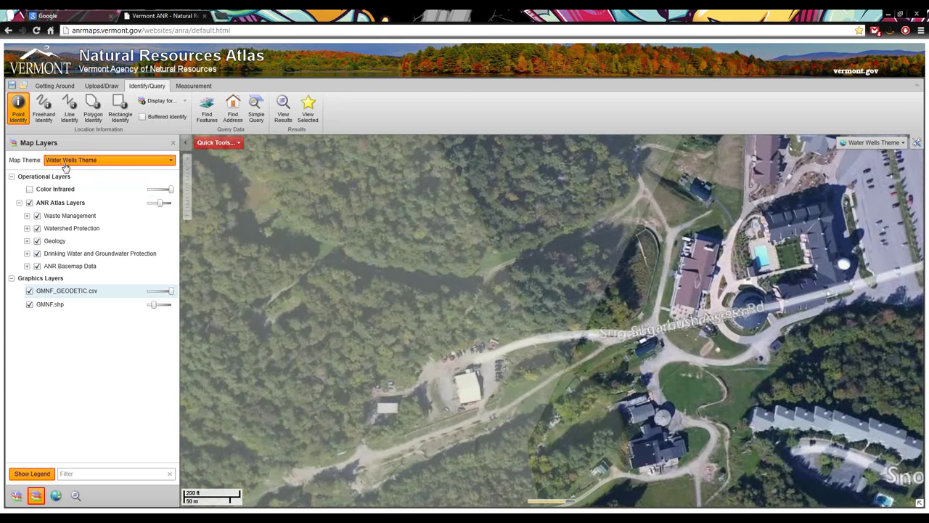
left_click(64, 163)
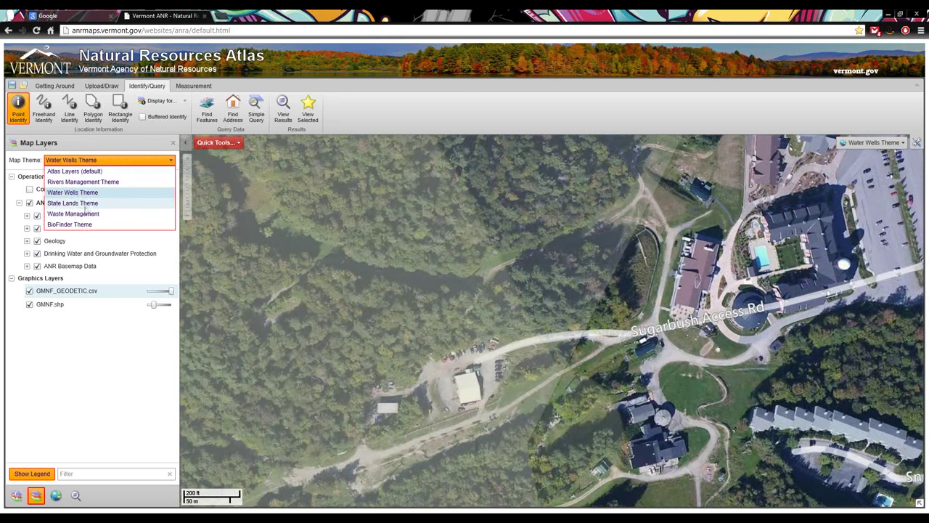
left_click(88, 213)
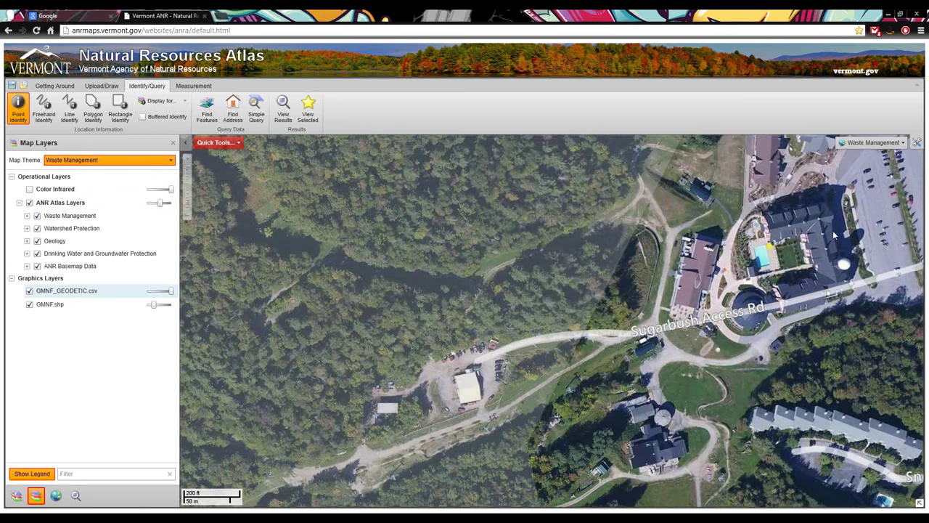
left_click_drag(159, 202, 171, 202)
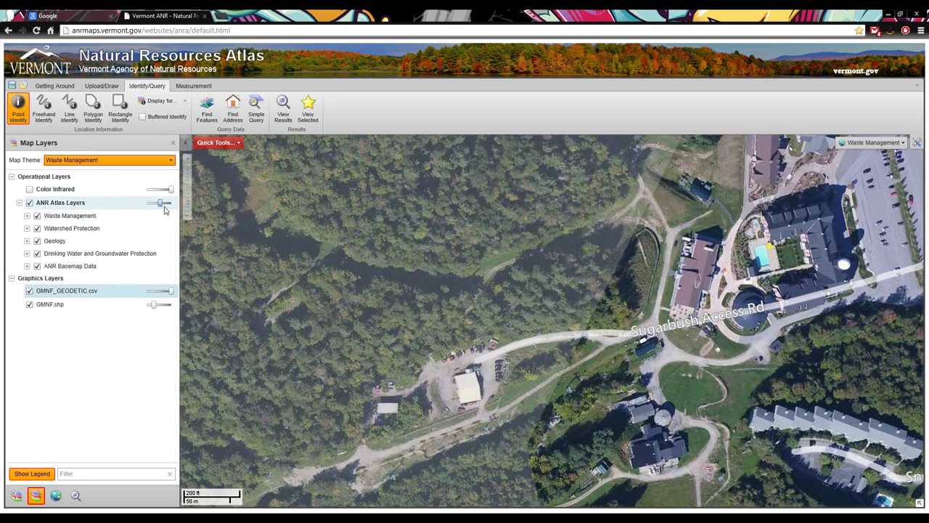
left_click(18, 102)
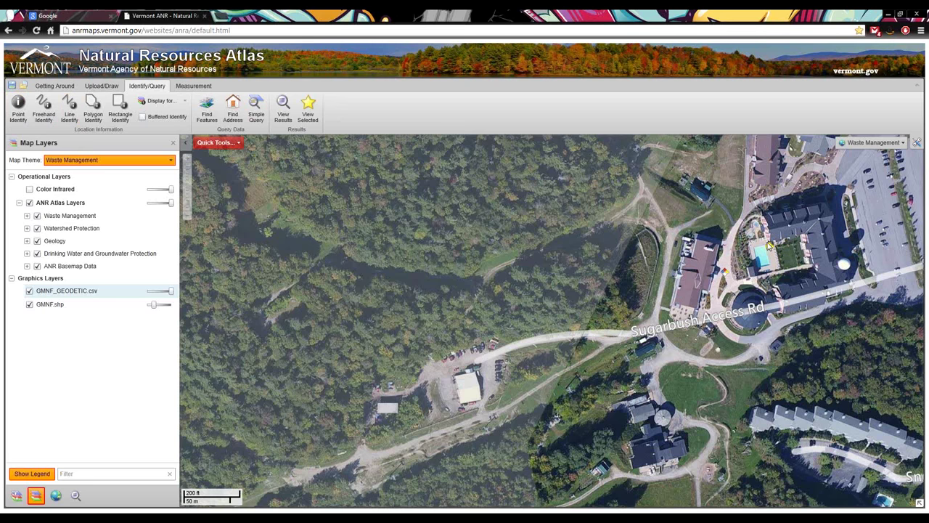
left_click(18, 105)
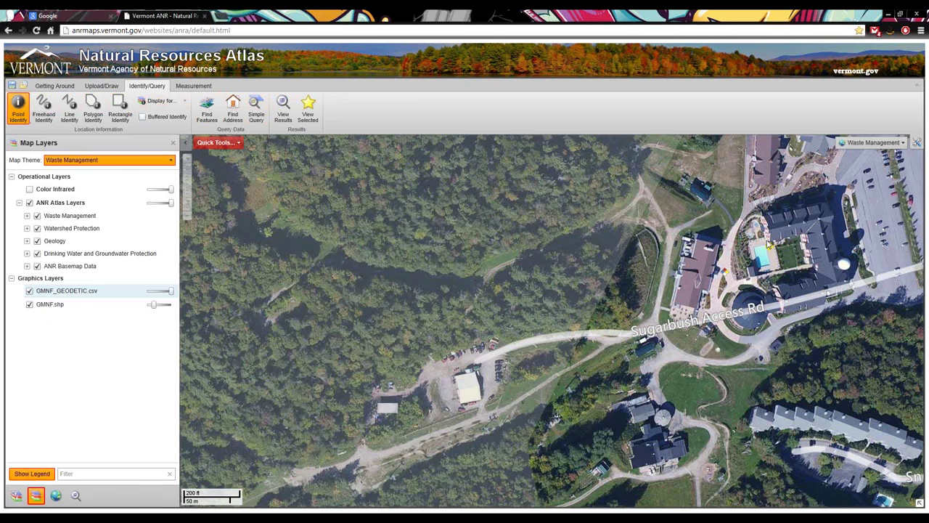
Identify the building beside the pool and review the Hazardous Waste Site's attributes
left_click(770, 249)
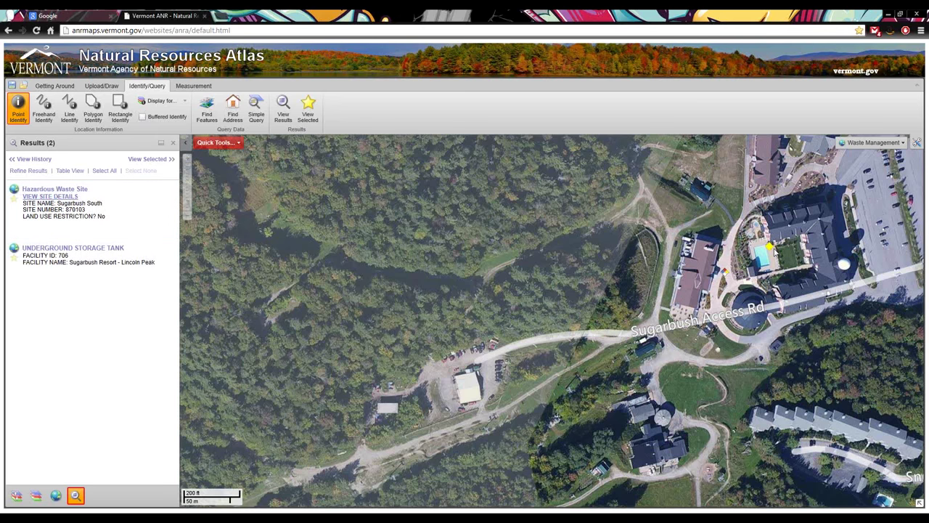
scroll(775, 253, "up", 2)
scroll(763, 244, "down", 1)
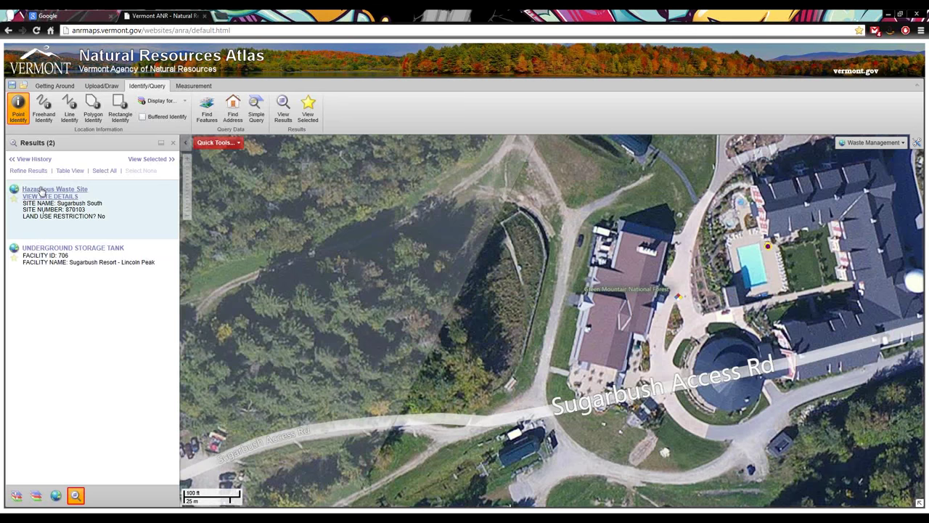
left_click(41, 190)
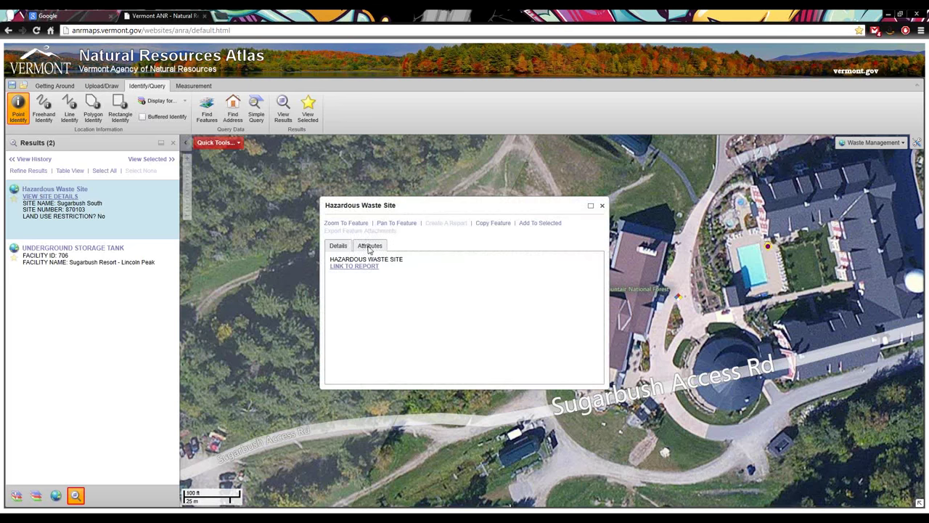
left_click(369, 248)
left_click(338, 246)
left_click(602, 205)
Review the underground storage tank's attributes, close its popups, and show Map Layers
left_click(47, 248)
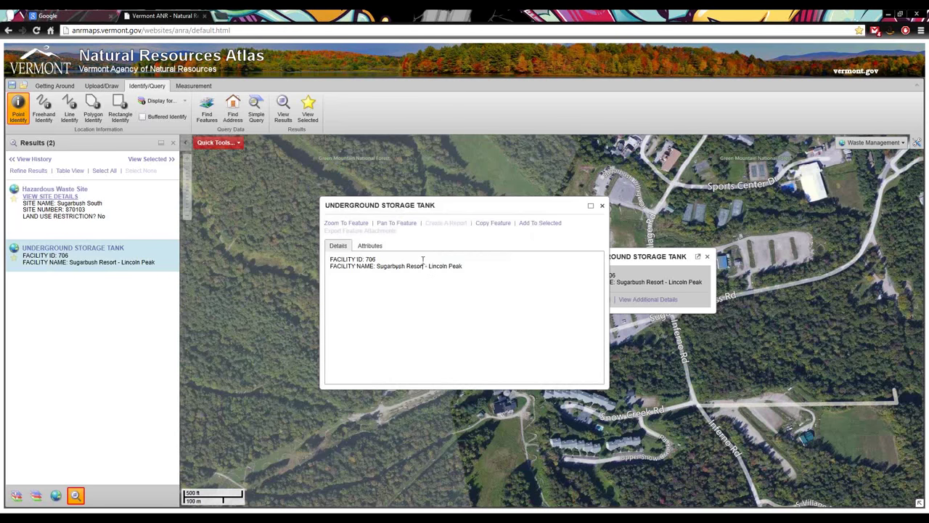
left_click(370, 245)
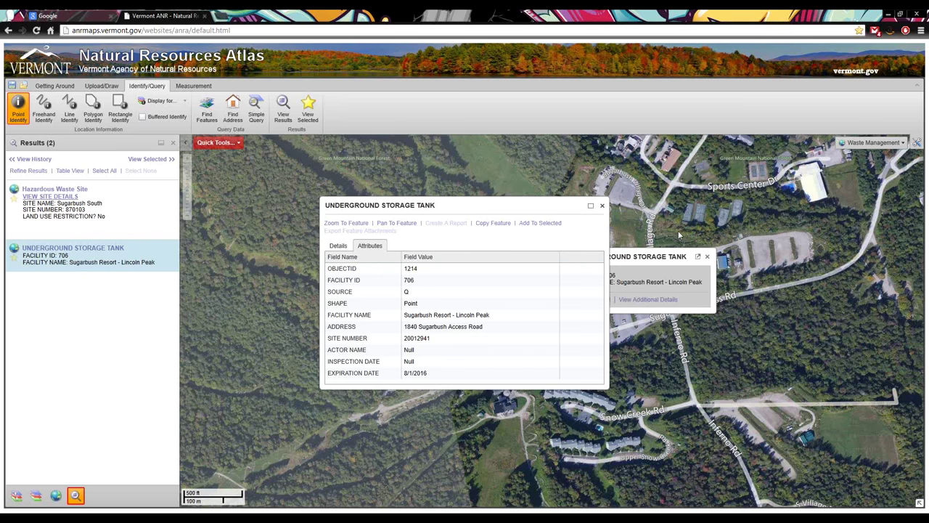
left_click(712, 261)
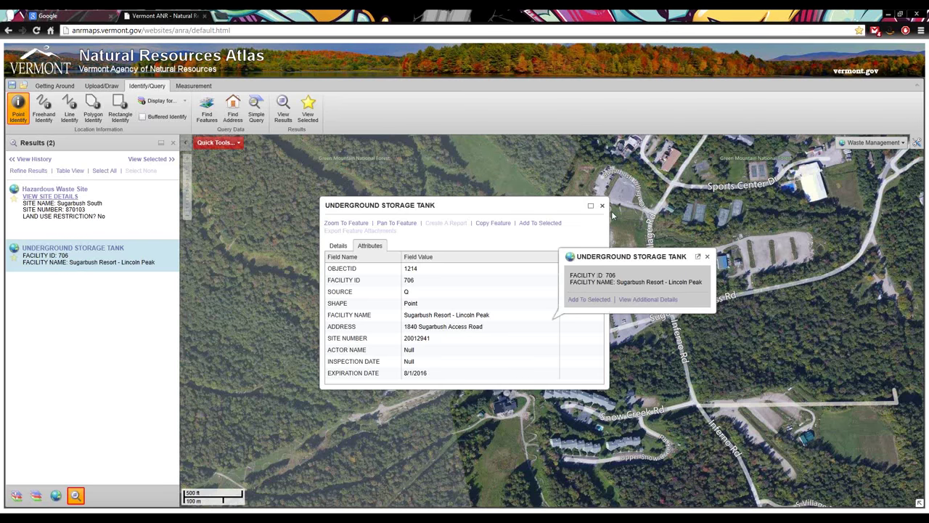
left_click(705, 259)
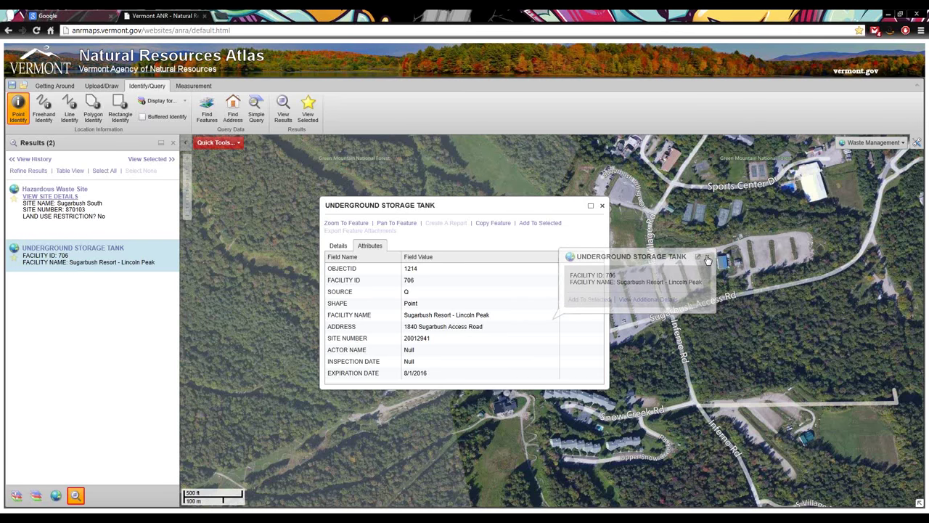
left_click(602, 205)
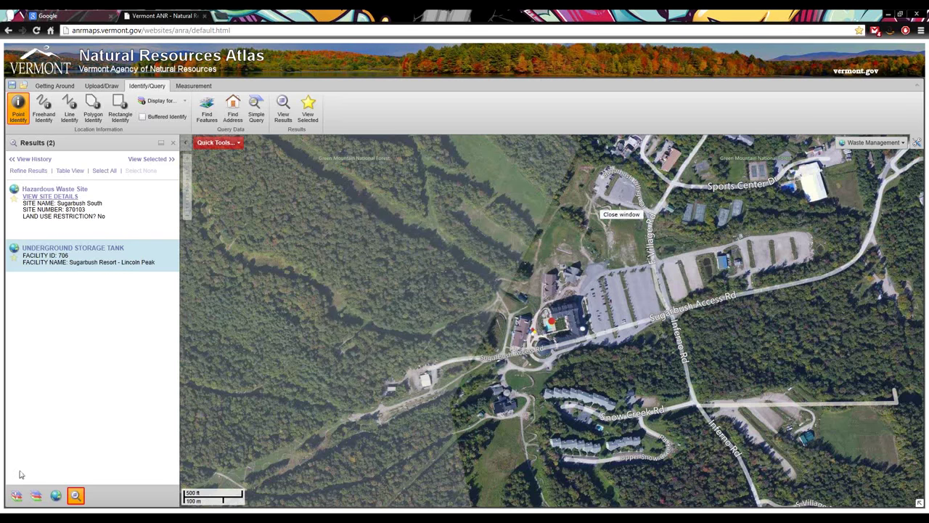
left_click(36, 497)
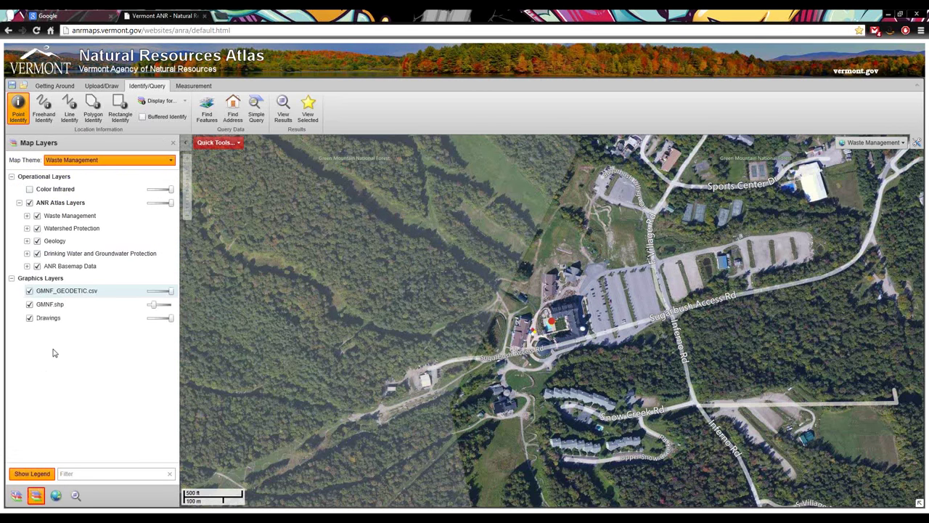
Hide GMNF.shp and GMNF_GEODETIC.csv, keep Point Identify, and tick Buffered Identify
left_click(29, 305)
left_click(29, 290)
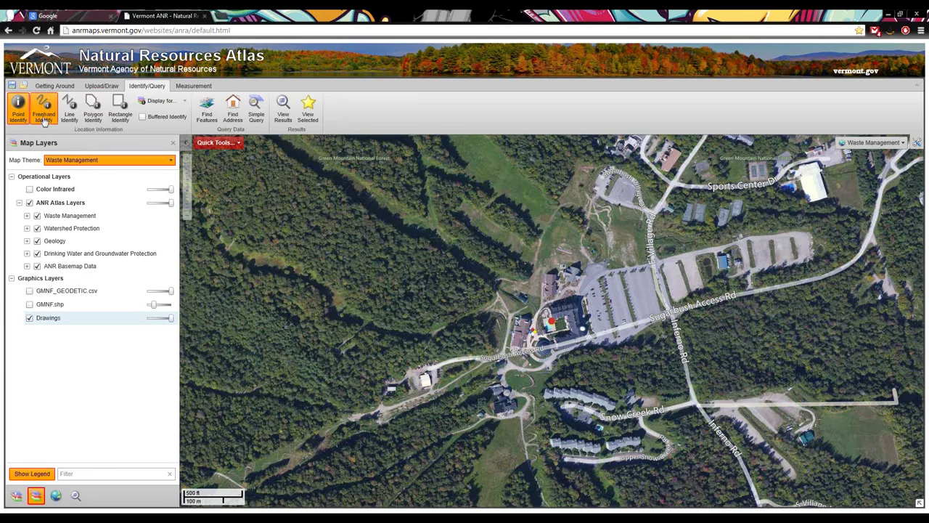
left_click(114, 107)
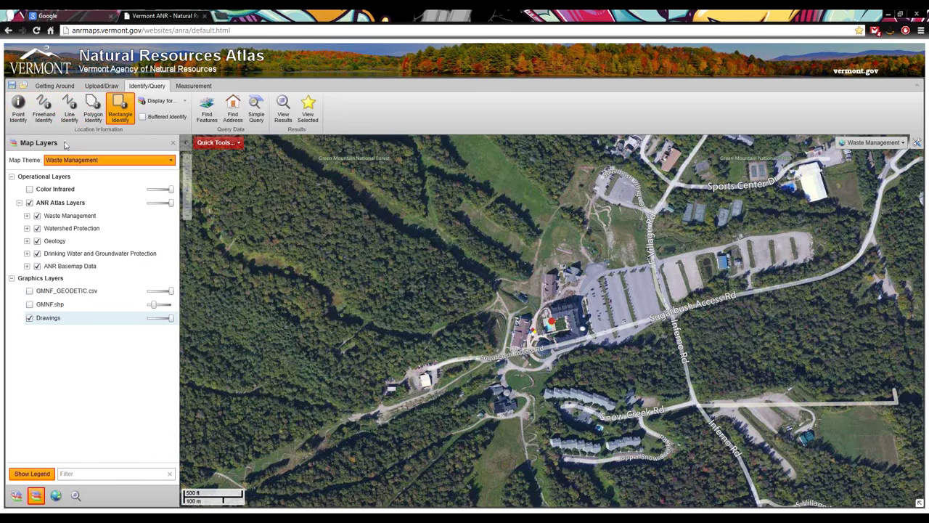
left_click(20, 114)
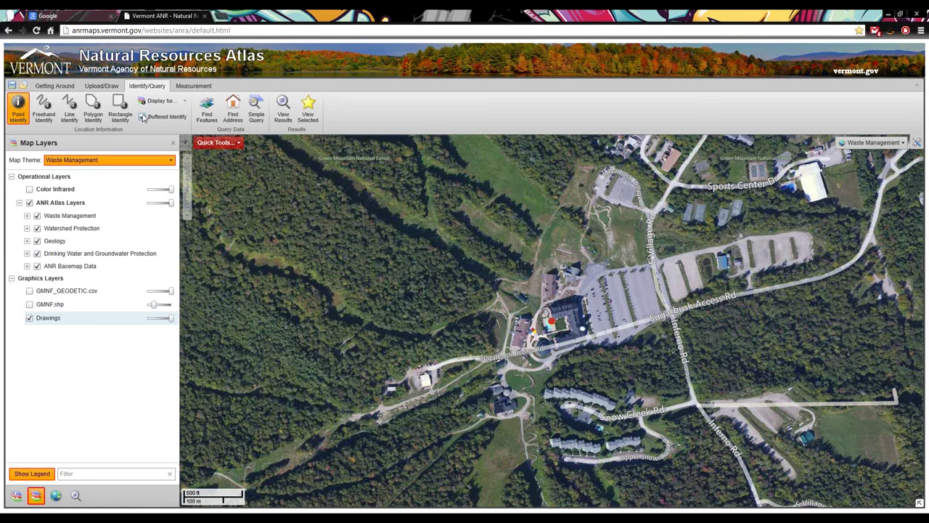
left_click(143, 117)
Run a 1000 ft buffered identify at the Sugarbush resort, adding the buffer to markup
left_click(544, 330)
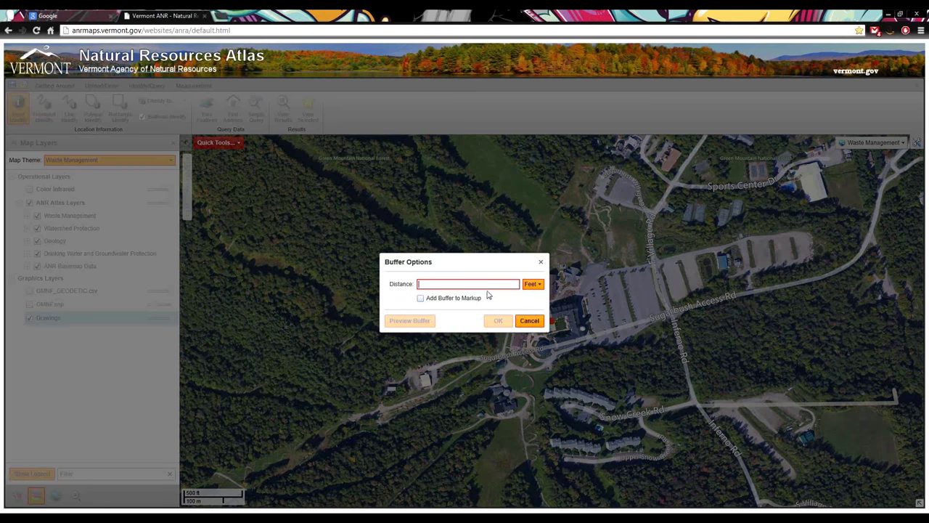
type("1000")
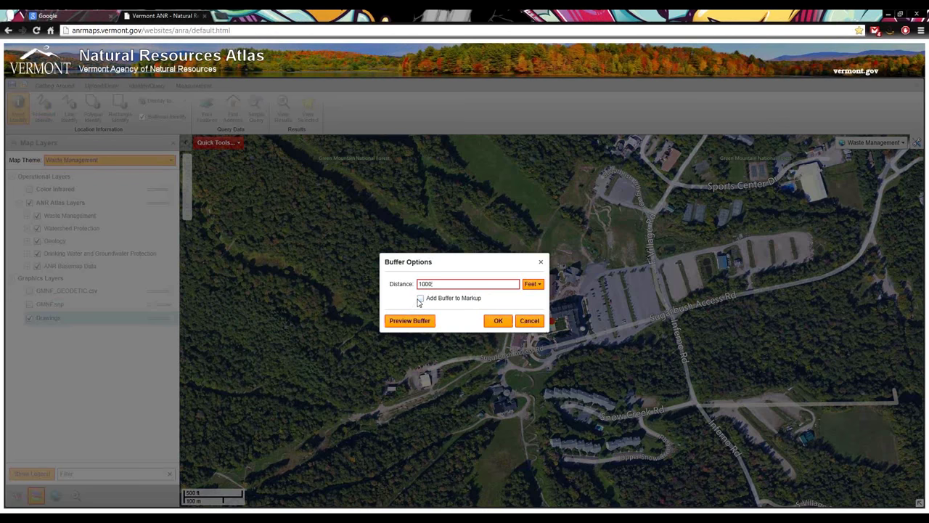
left_click(456, 300)
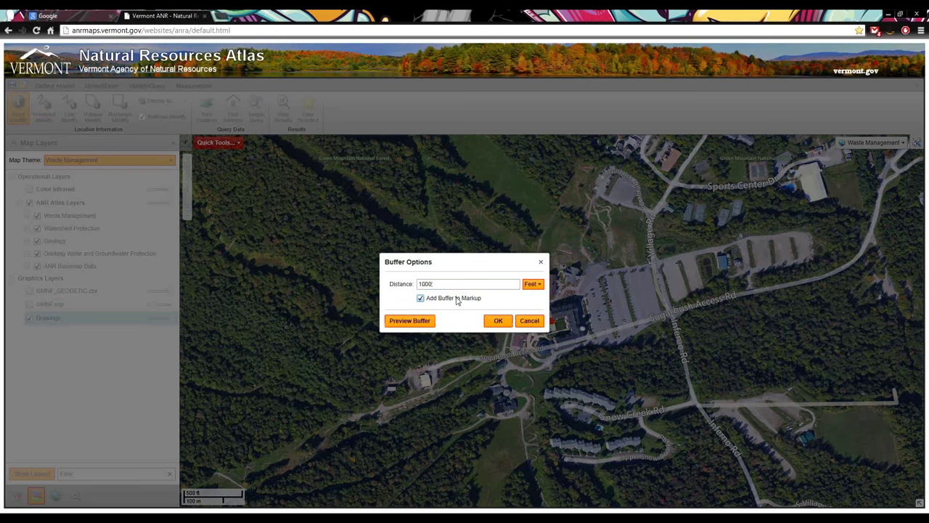
left_click(416, 322)
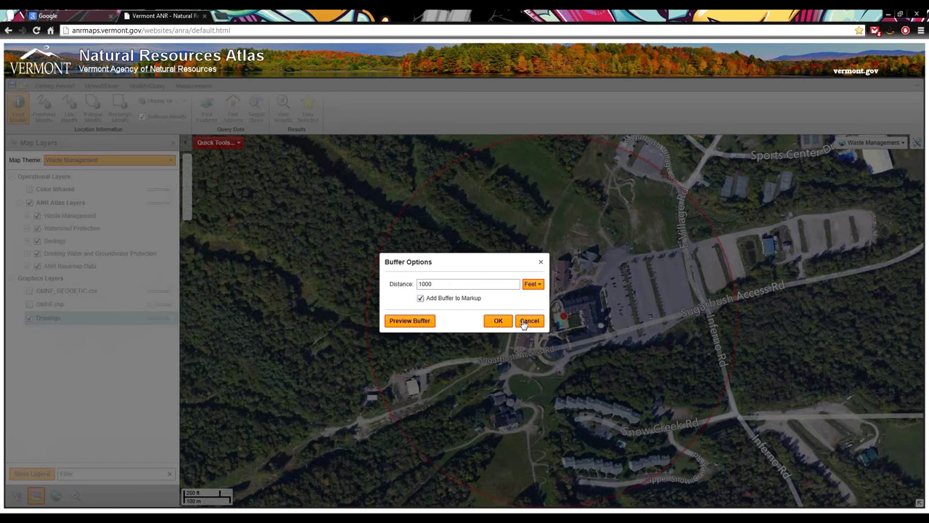
left_click(499, 322)
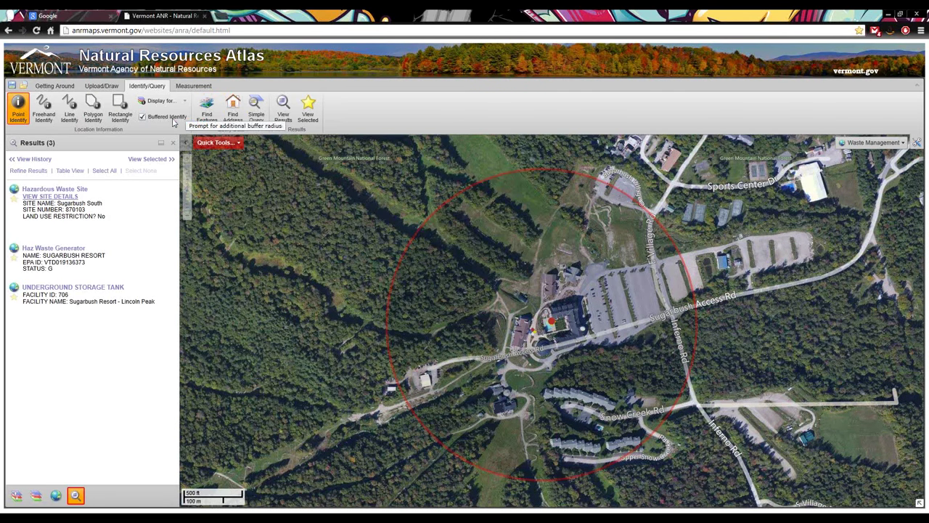
Expand Watershed Protection and open the Simple Query Builder on 303(d) Lakes/Ponds
left_click(35, 496)
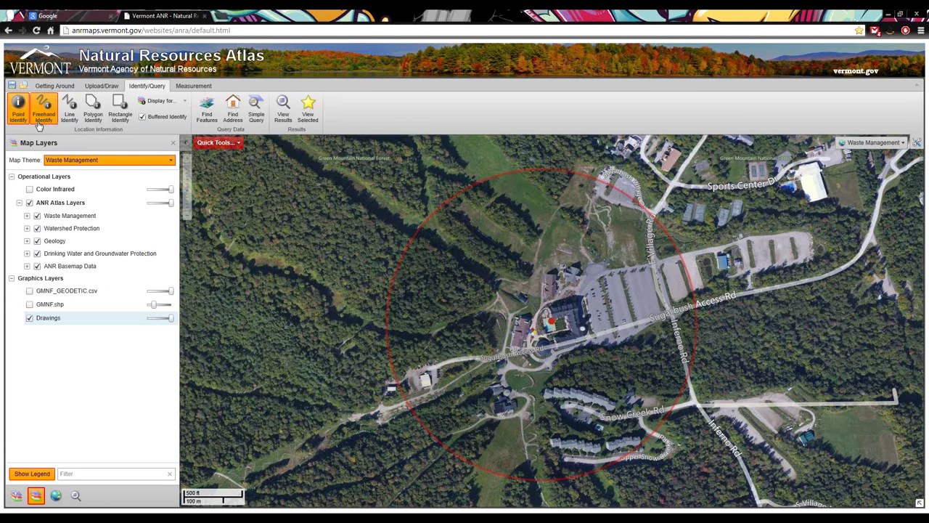
left_click(27, 228)
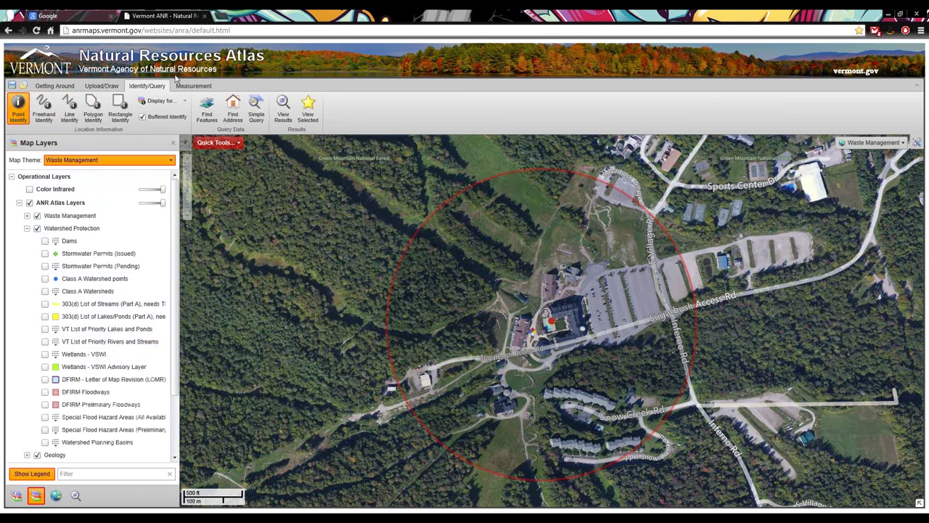
left_click(213, 119)
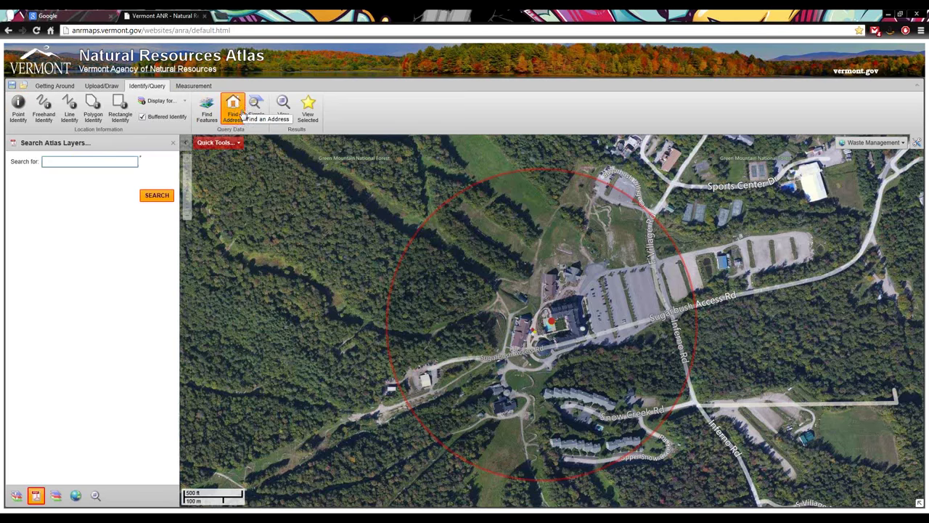
left_click(236, 114)
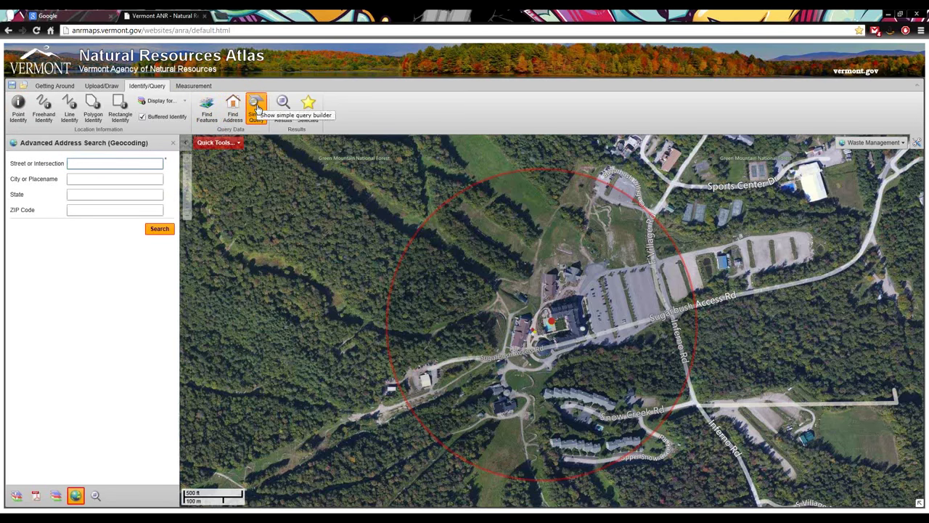
left_click(256, 110)
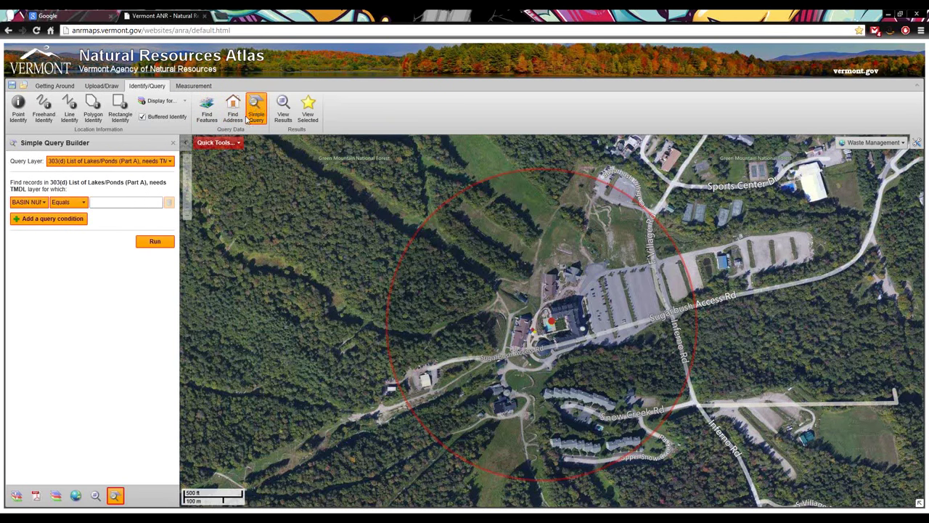
Query the Hazardous Waste Site layer on LAND USE RESTRICTION with an Equals comparison
left_click(64, 162)
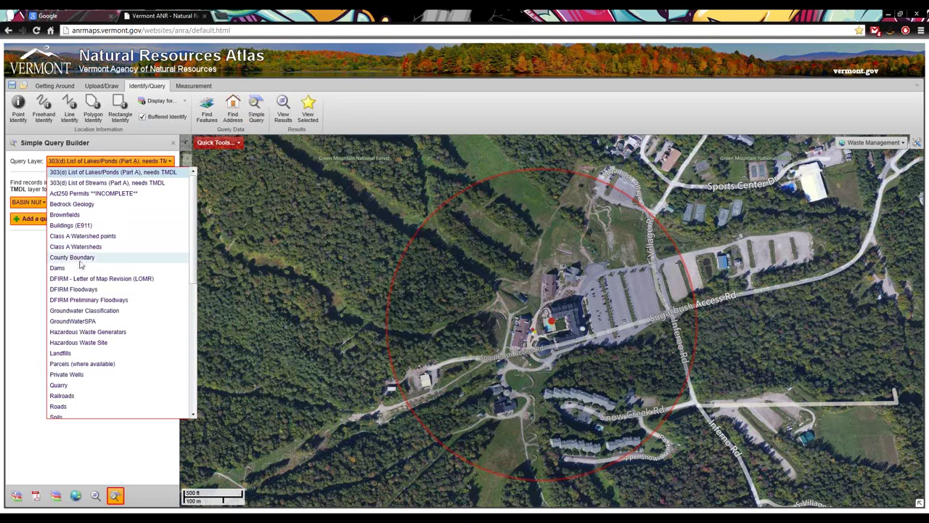
left_click(112, 342)
left_click(41, 199)
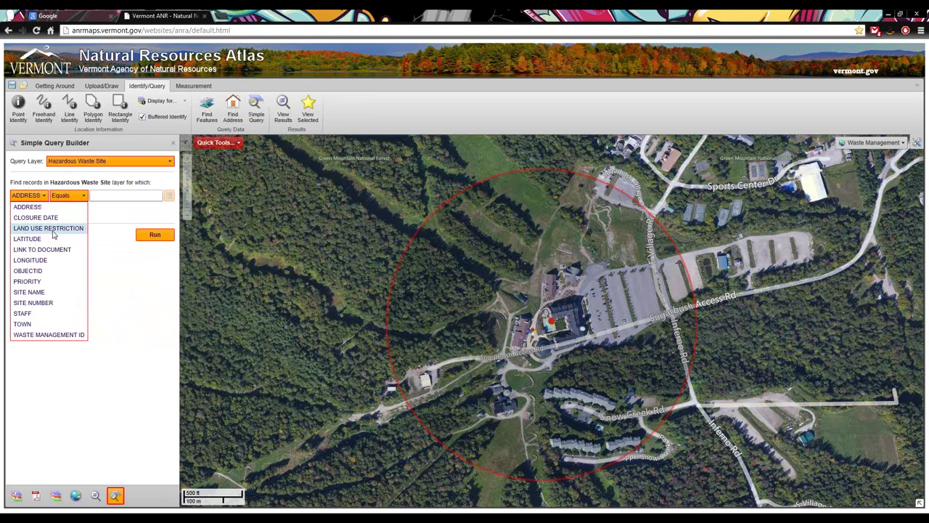
left_click(48, 228)
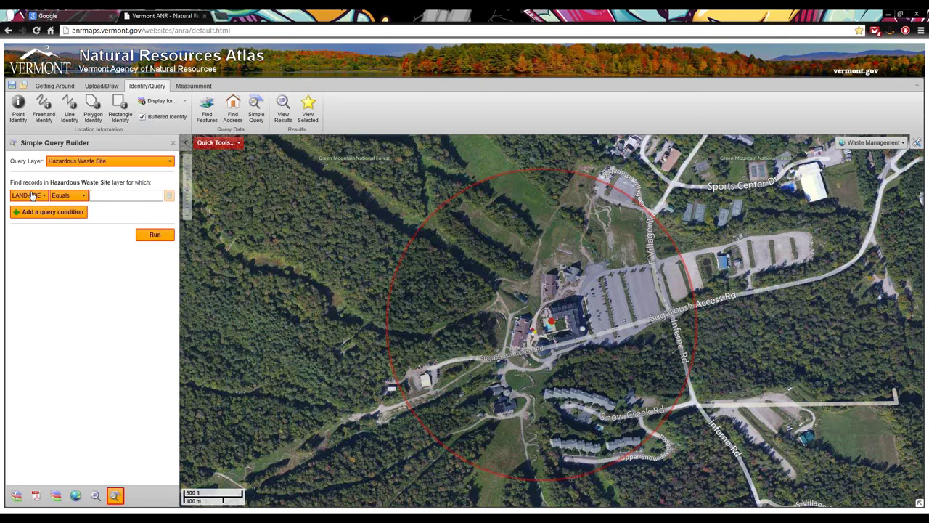
left_click(42, 199)
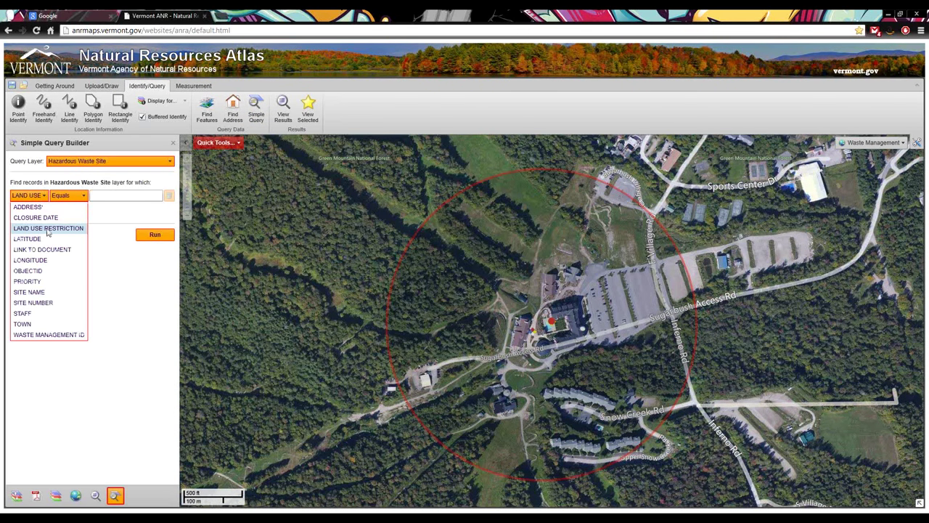
left_click(48, 230)
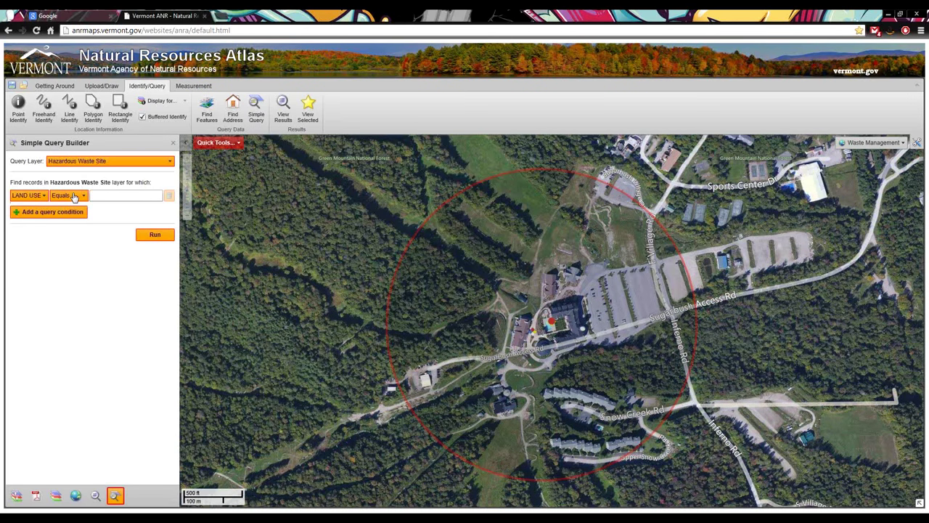
left_click(74, 197)
left_click(74, 197)
Set the land use restriction value to Yes from the suggestions
left_click(109, 195)
type("YE")
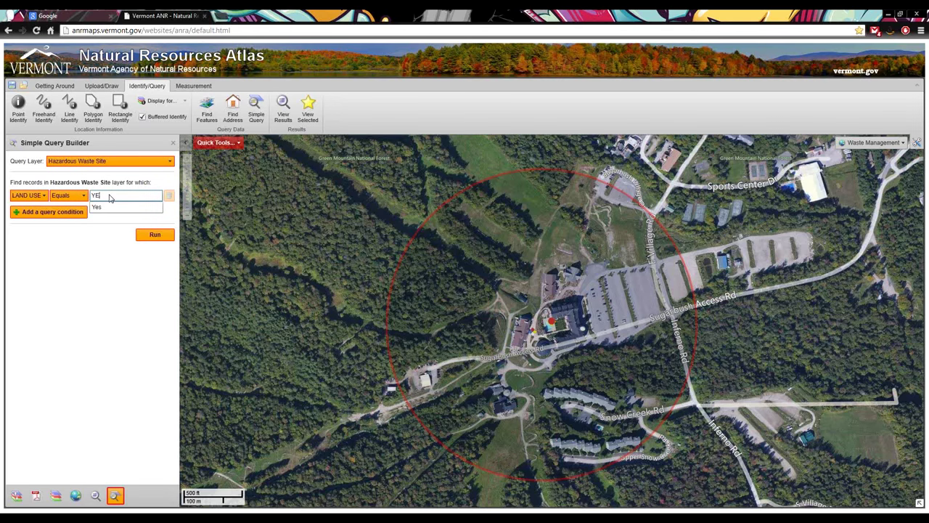
key("BackSpace")
type("N")
type("Y")
left_click(100, 207)
Add a second condition PRIORITY = HIGH and run the query, returning 39 results
left_click(39, 214)
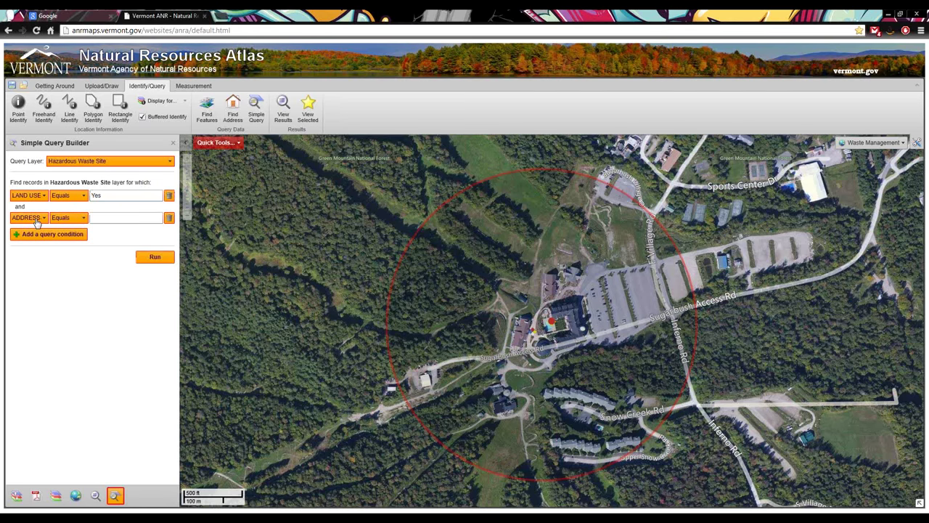
left_click(38, 220)
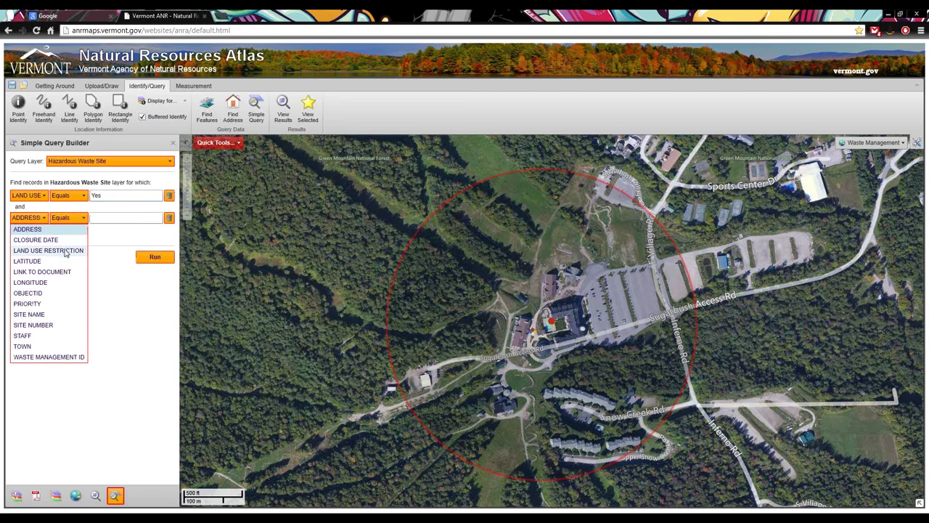
left_click(55, 303)
left_click(109, 217)
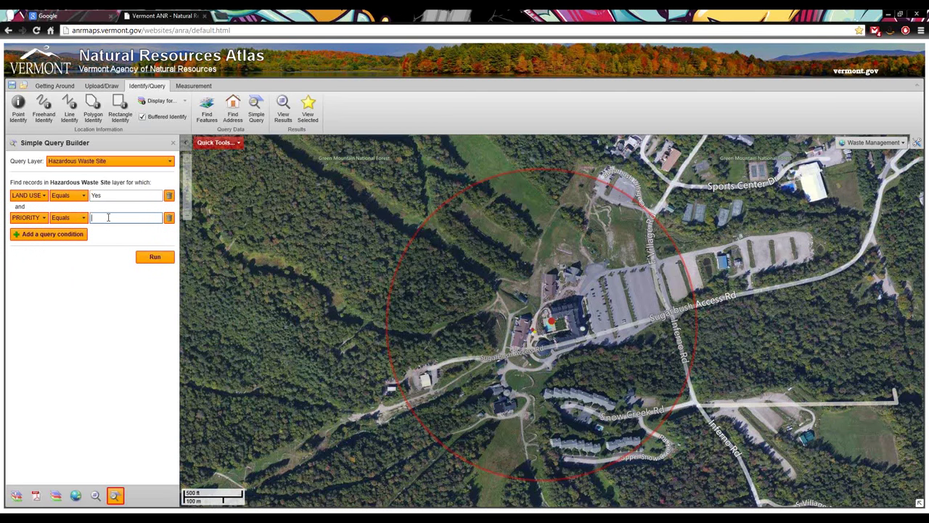
type("H")
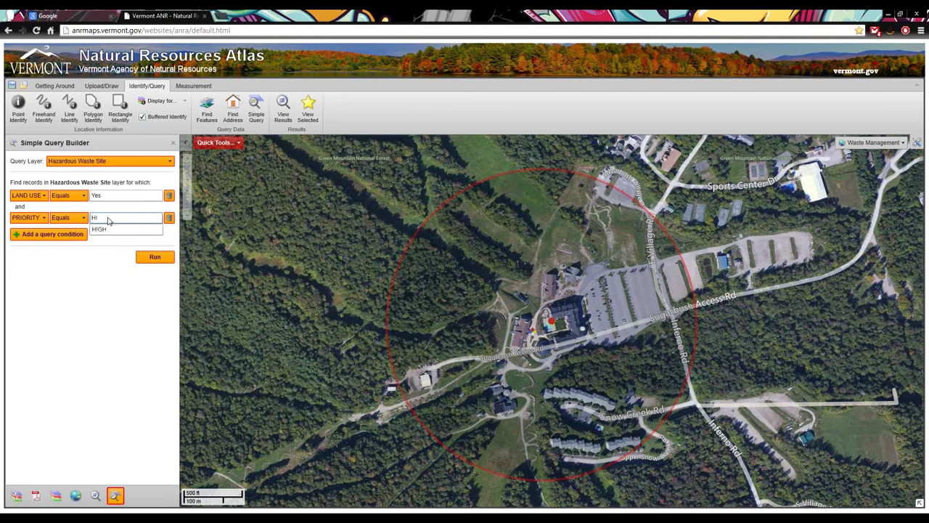
key("BackSpace")
type("LO")
type("H")
type("ig")
left_click(110, 228)
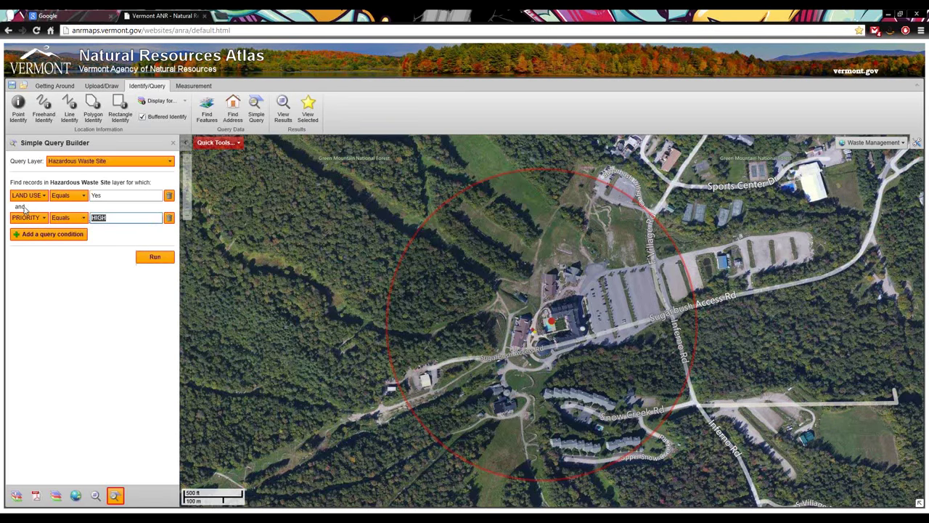
left_click(148, 258)
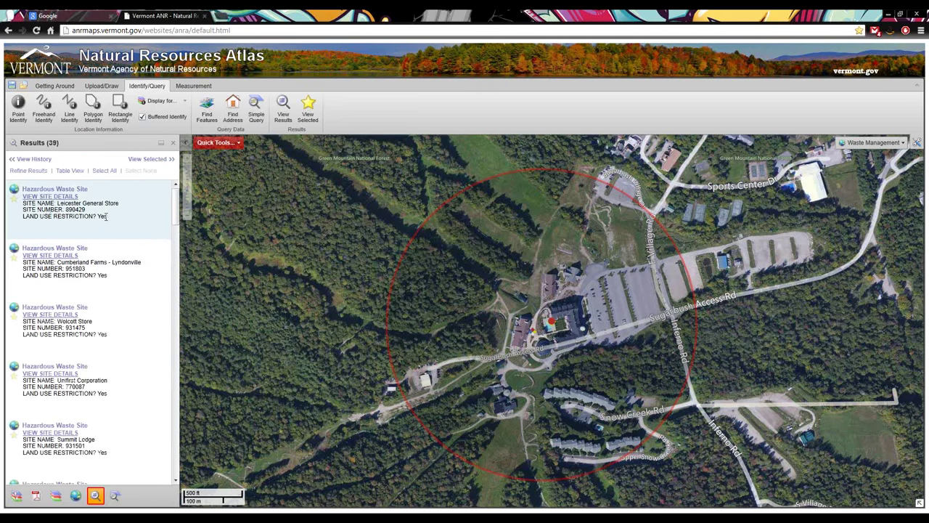
Zoom the map to Leicester General Store, then bring back the query results list
left_click(50, 190)
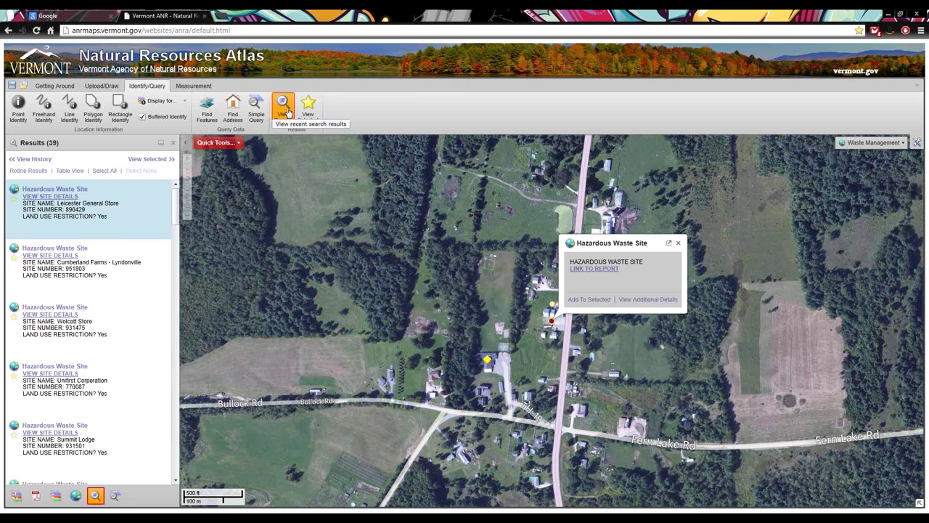
left_click(62, 86)
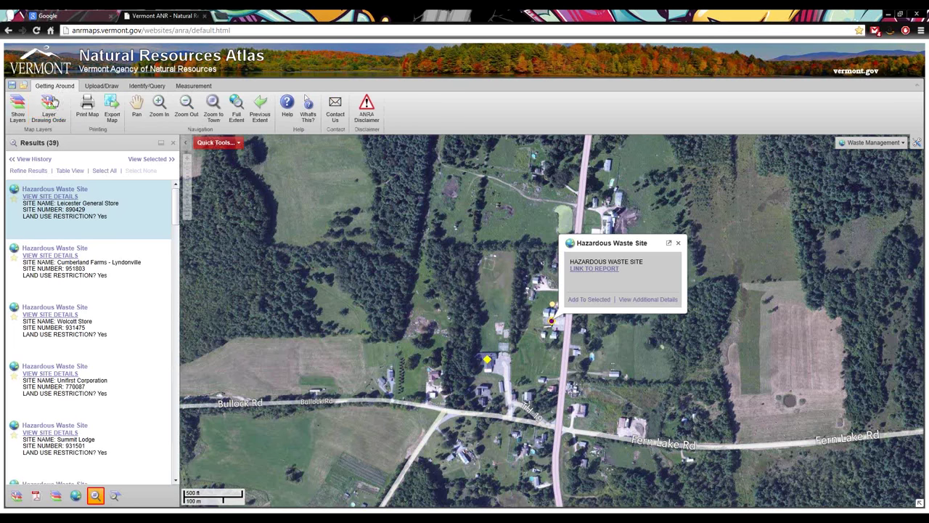
left_click(164, 87)
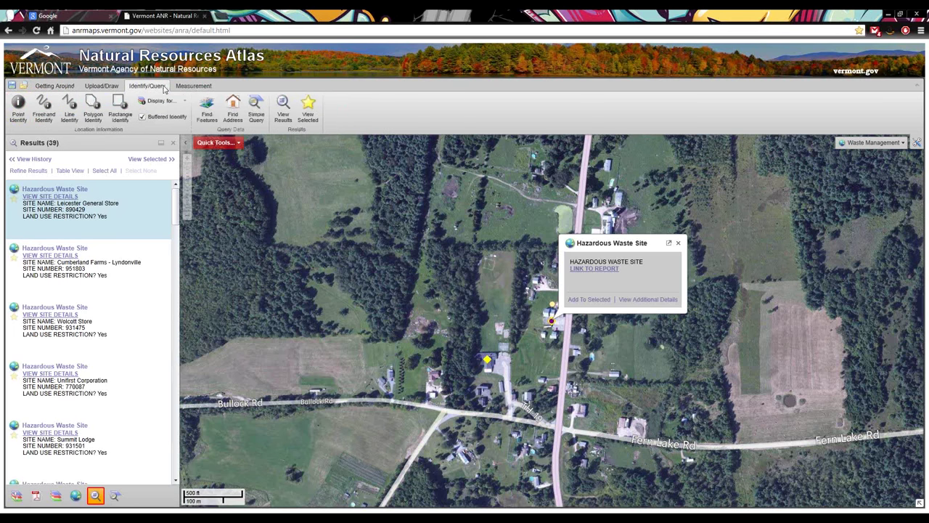
left_click(55, 86)
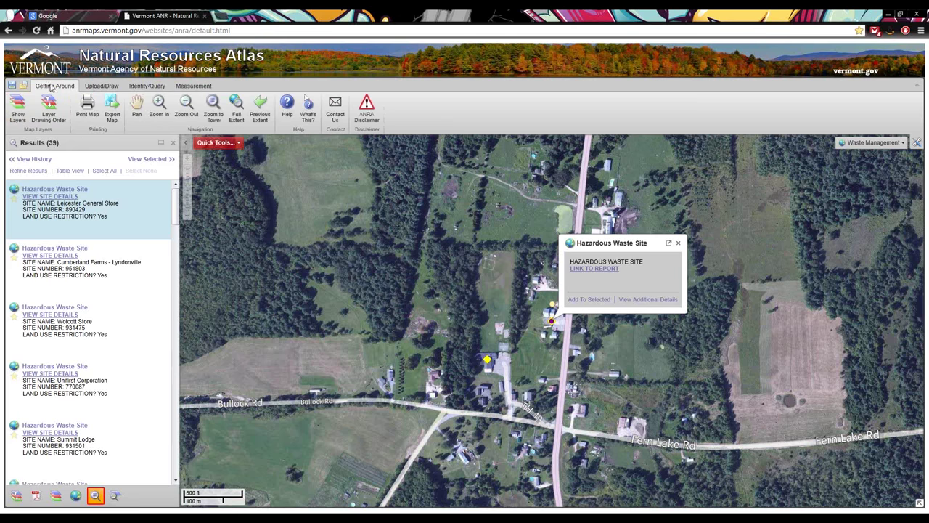
left_click(19, 114)
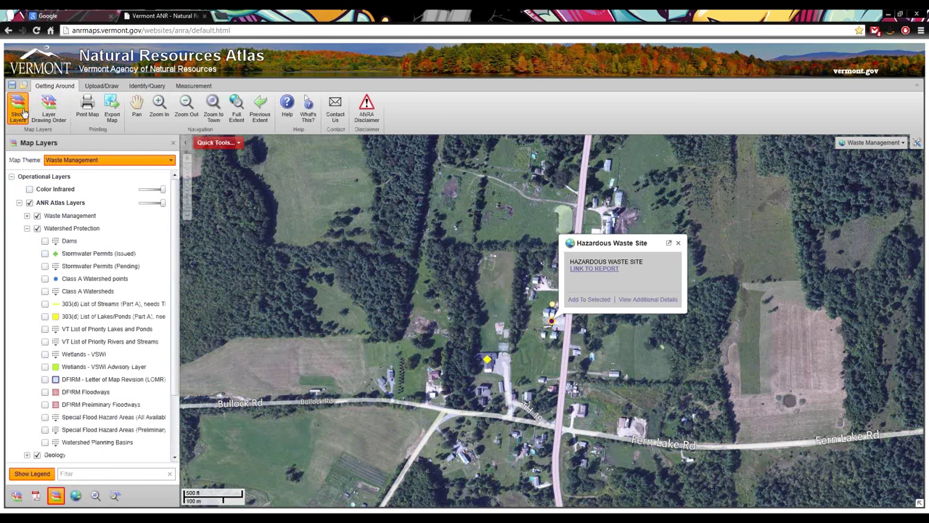
left_click(147, 86)
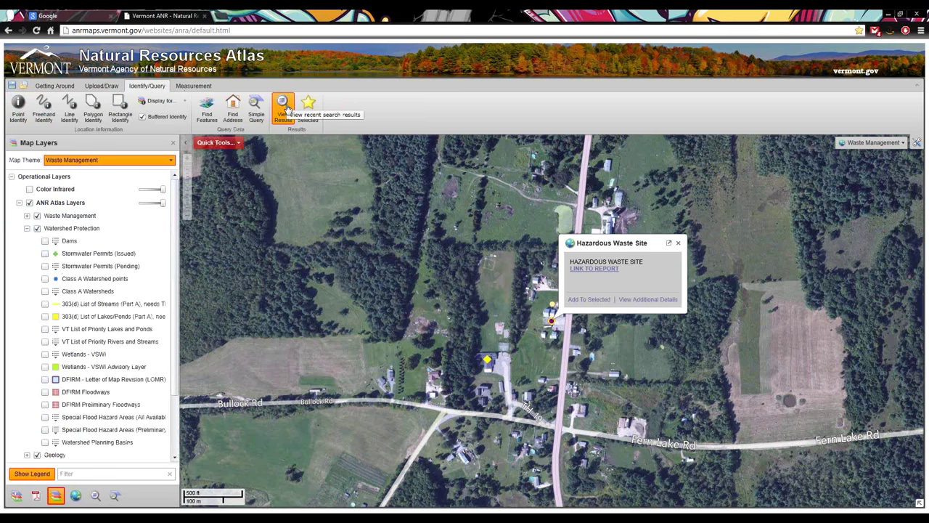
left_click(285, 108)
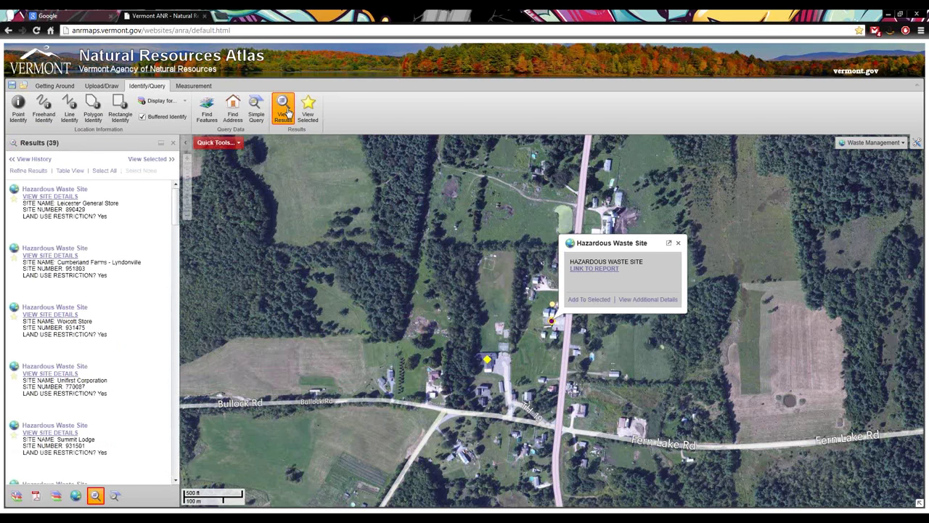
Select Leicester General Store, Cumberland Farms - Lyndonville and Wolcott Store, and list only those three
left_click(13, 198)
left_click(13, 258)
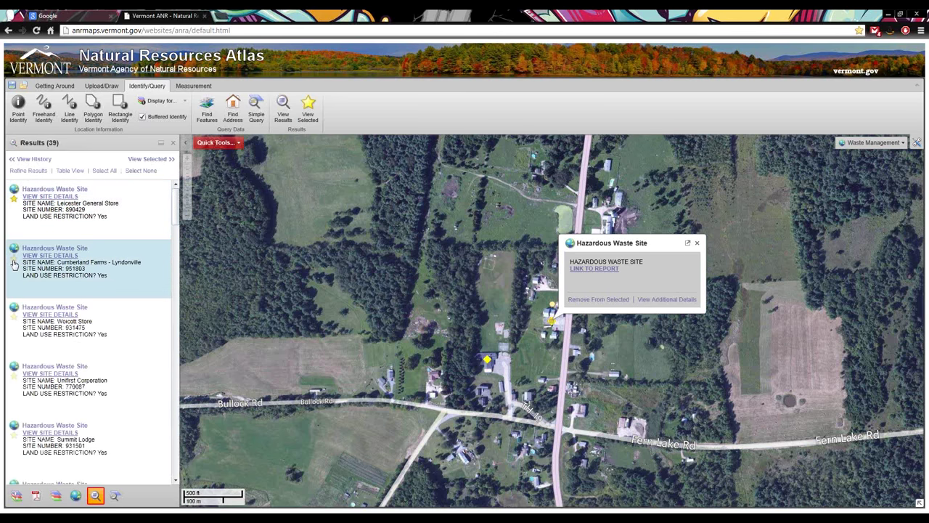
left_click(16, 319)
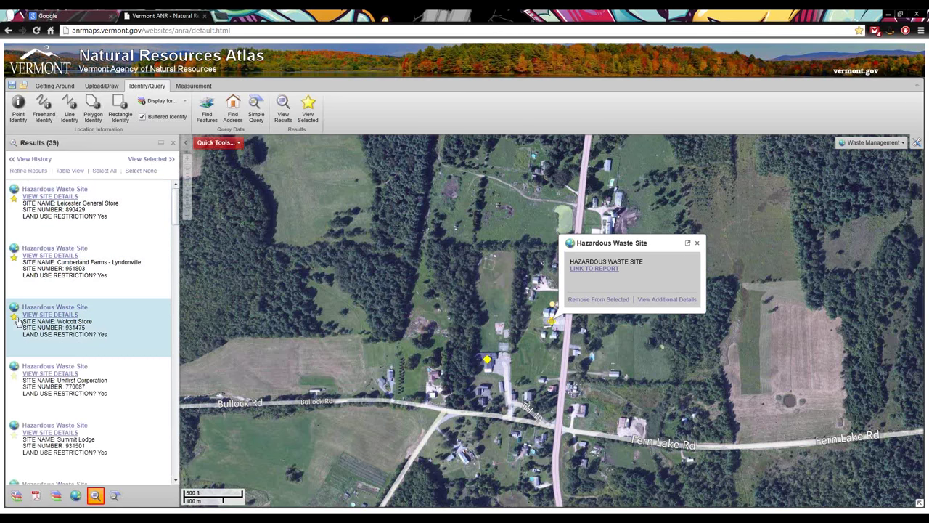
left_click(309, 108)
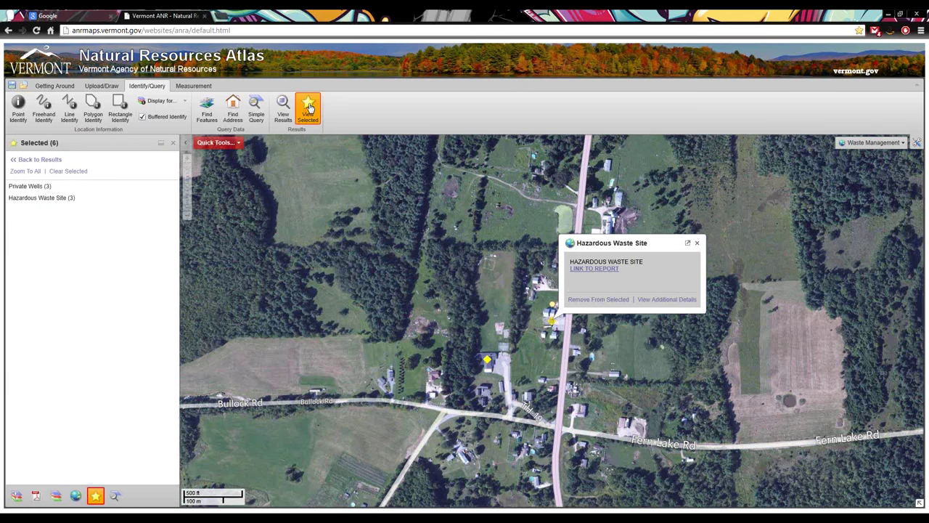
mouse_move(50, 188)
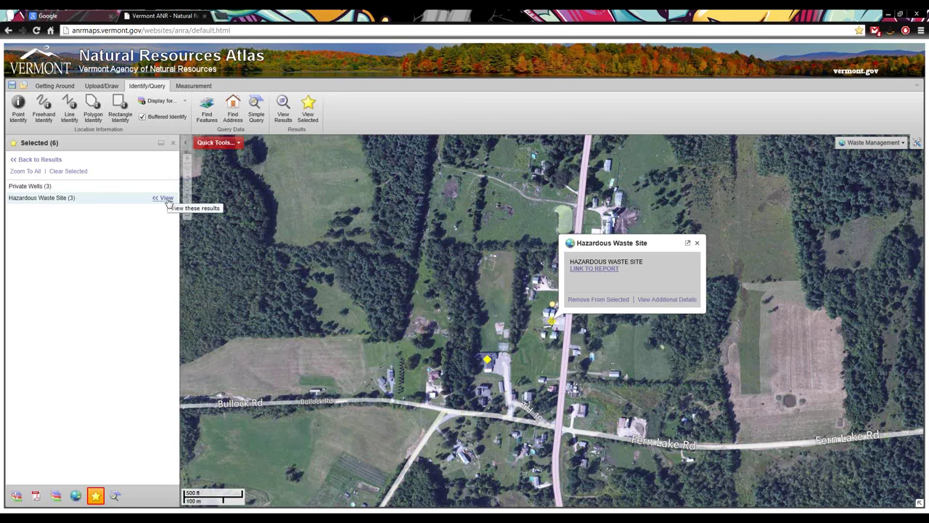
left_click(166, 198)
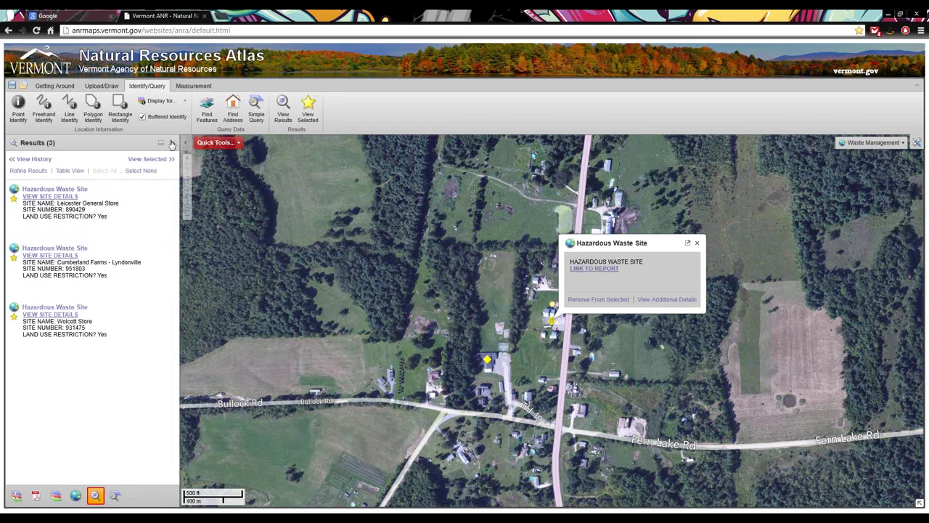
left_click(314, 107)
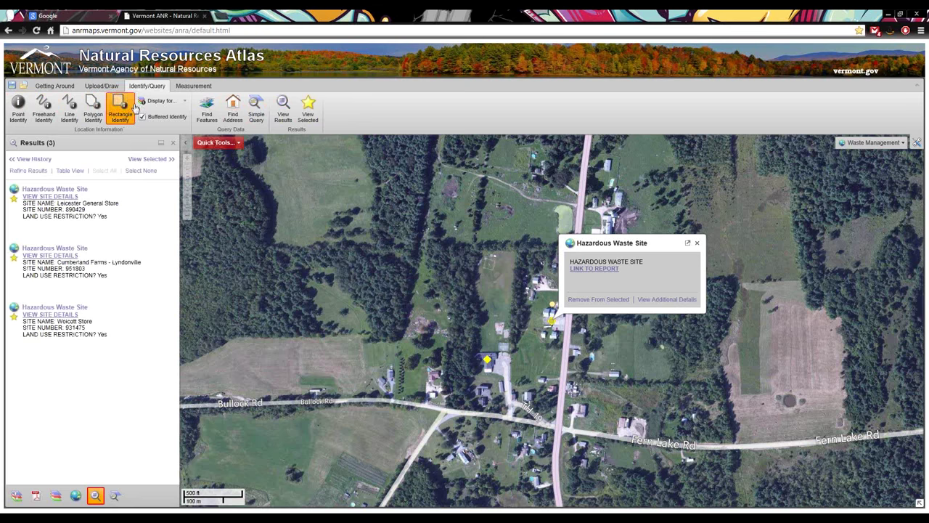
Plot a point at latitude 44.3471, longitude -72.7694 via manual coordinate entry
left_click(191, 85)
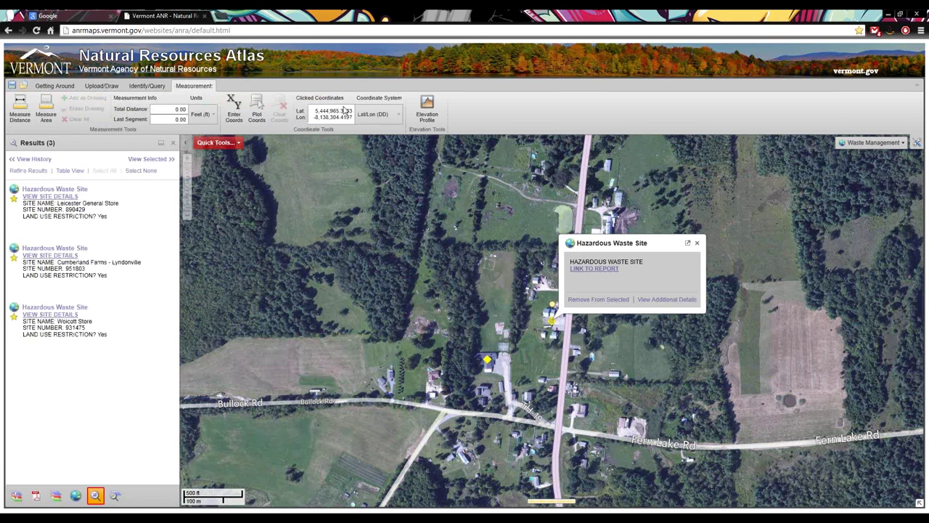
left_click(697, 243)
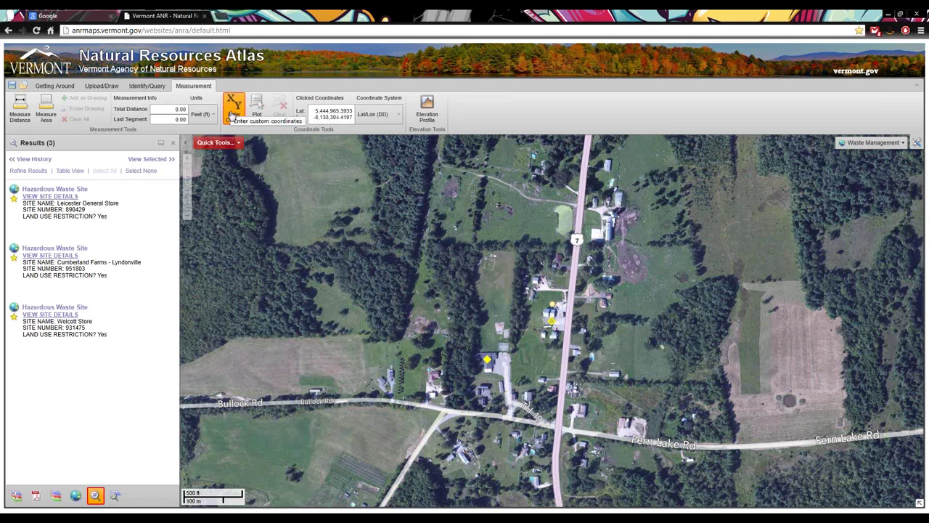
left_click(234, 104)
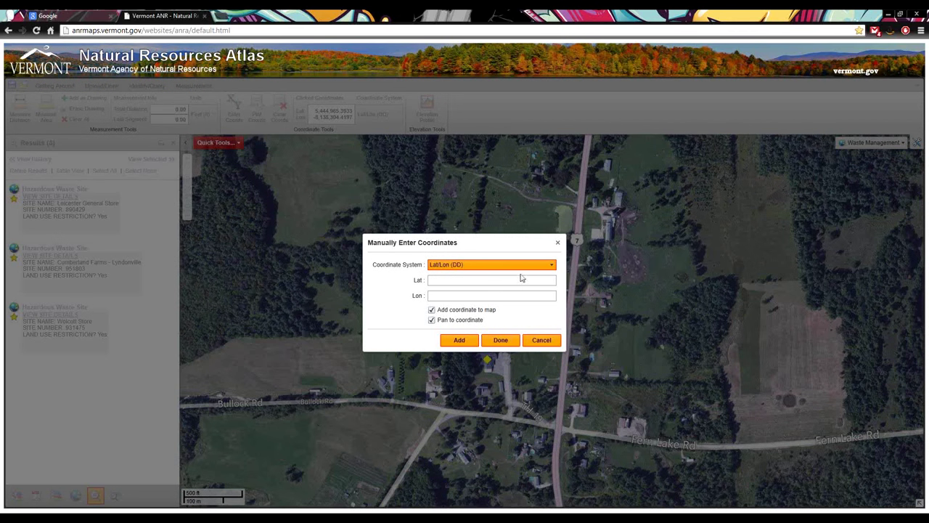
left_click(530, 282)
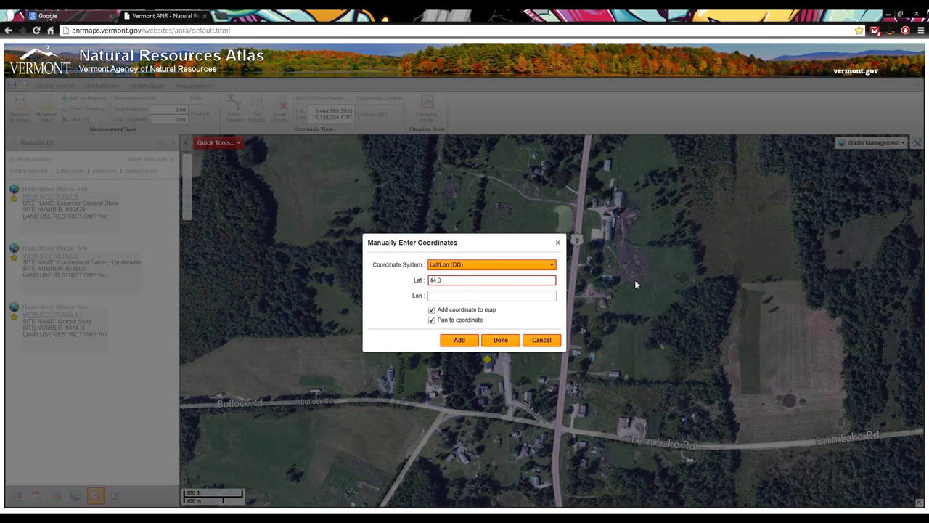
key("Tab")
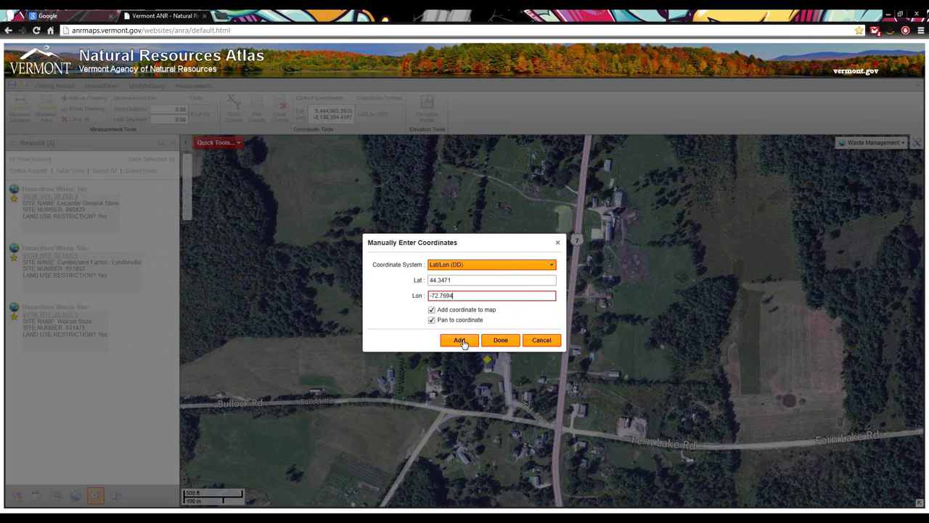
left_click(461, 341)
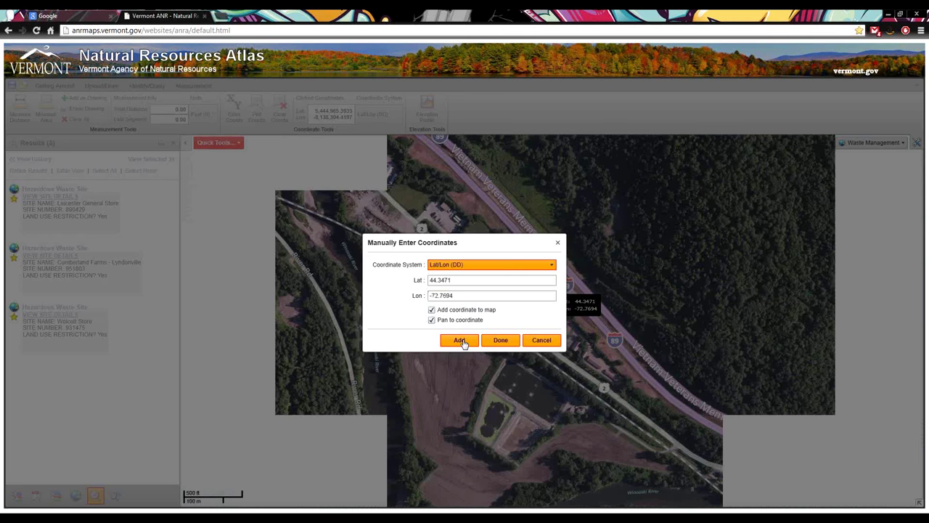
Close the Manually Enter Coordinates window and zoom in and out around the I-89 marker
left_click(509, 342)
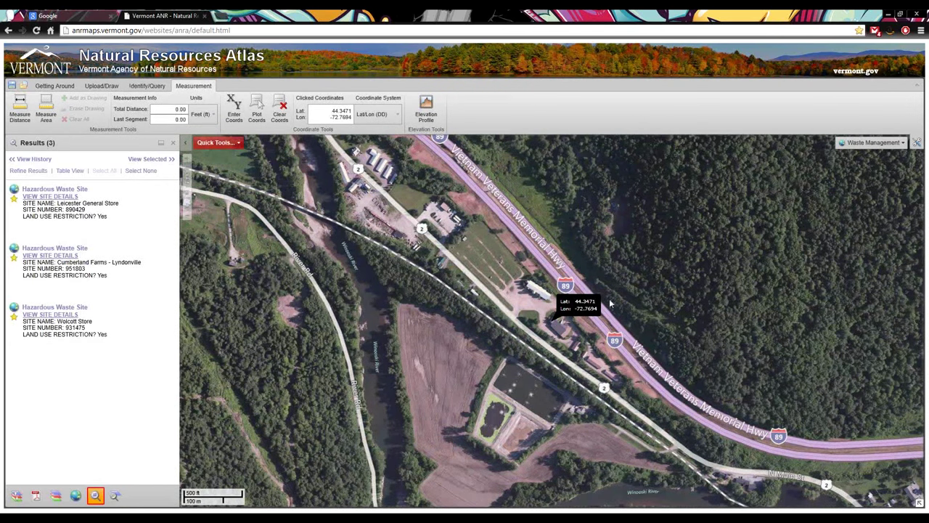
scroll(557, 324, "up", 1)
scroll(561, 323, "up", 2)
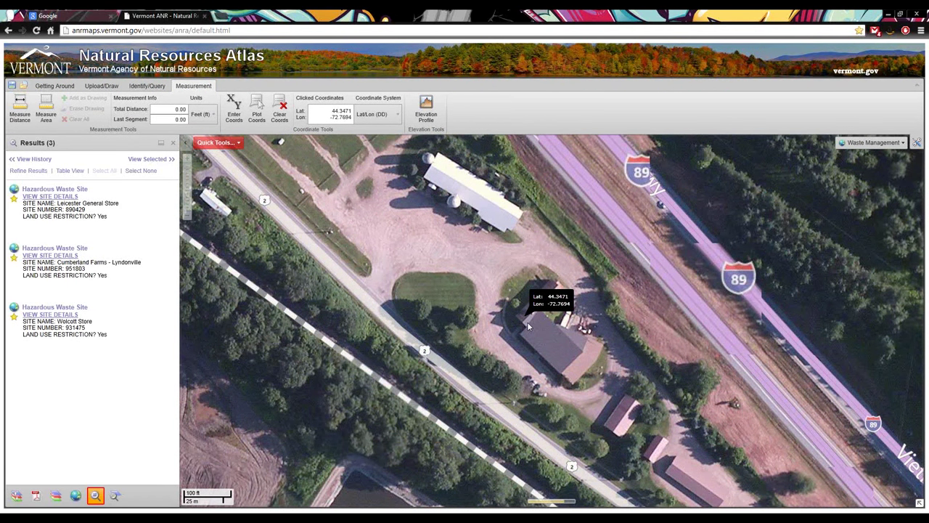
scroll(529, 328, "down", 1)
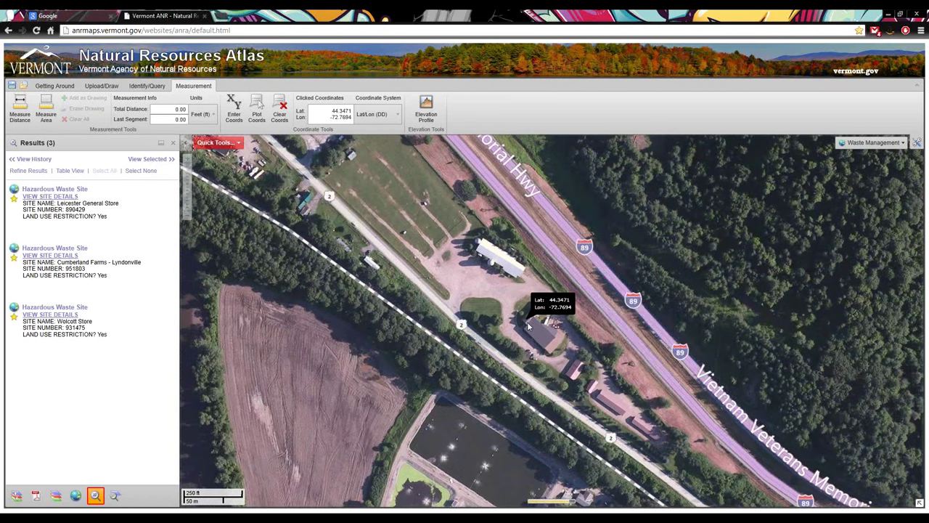
scroll(462, 319, "down", 1)
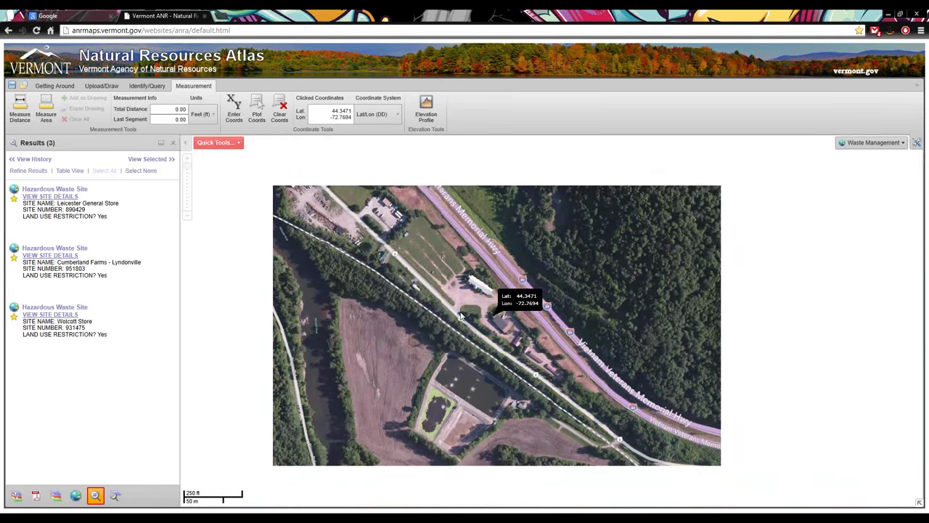
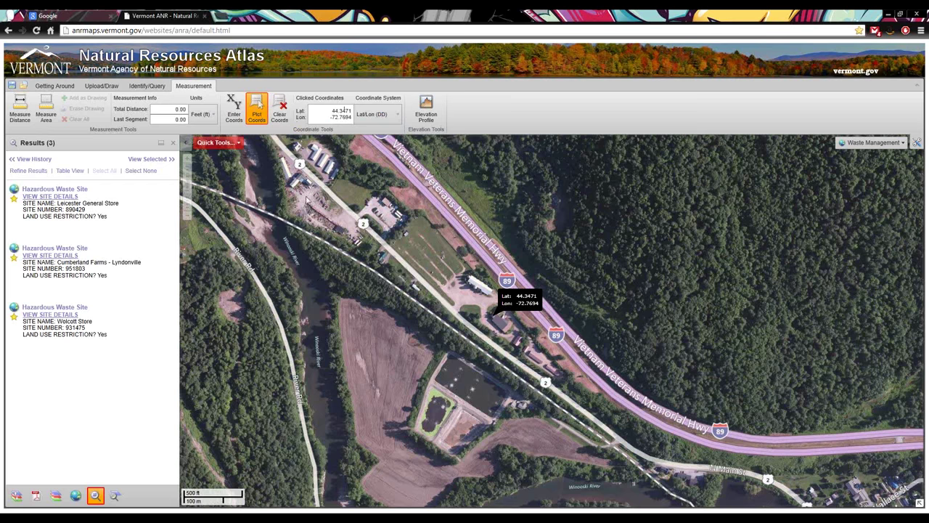
Zoom in and plot the field's coordinates at Lat 44.3494, Lon -72.7728
scroll(348, 188, "up", 2)
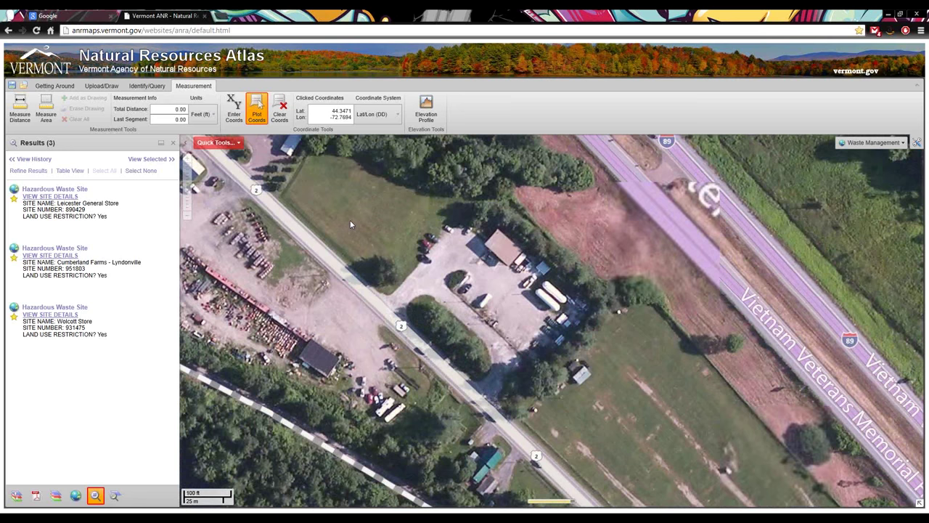
left_click(372, 187)
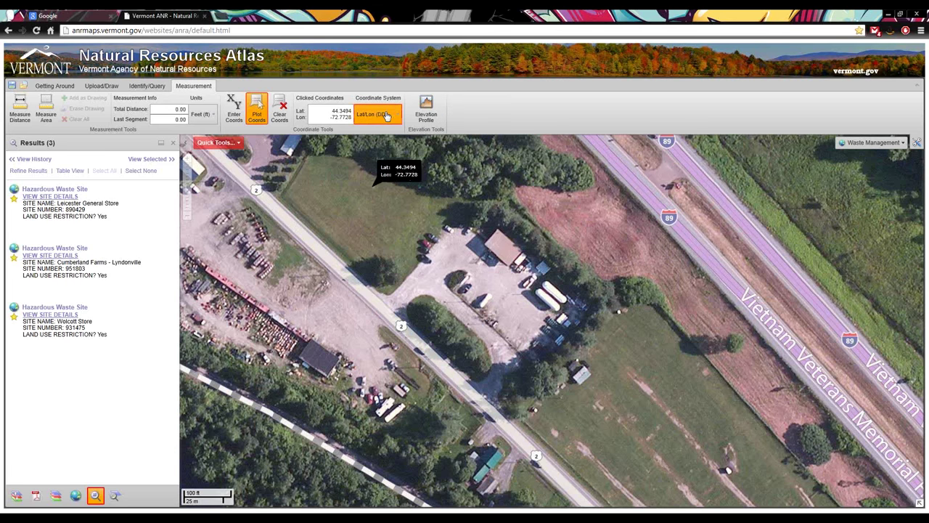
Switch the point label to DMS, then DDM, then back to decimal degrees, and zoom out
left_click(387, 116)
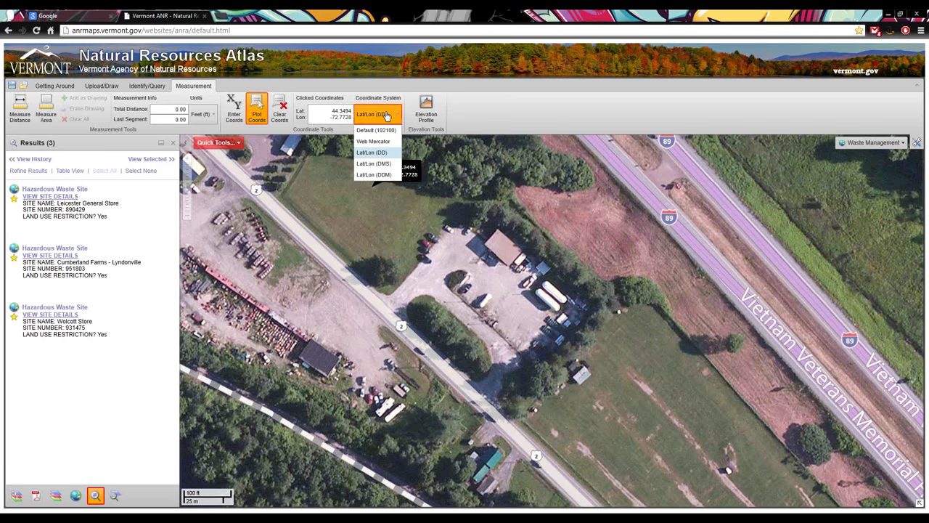
left_click(383, 164)
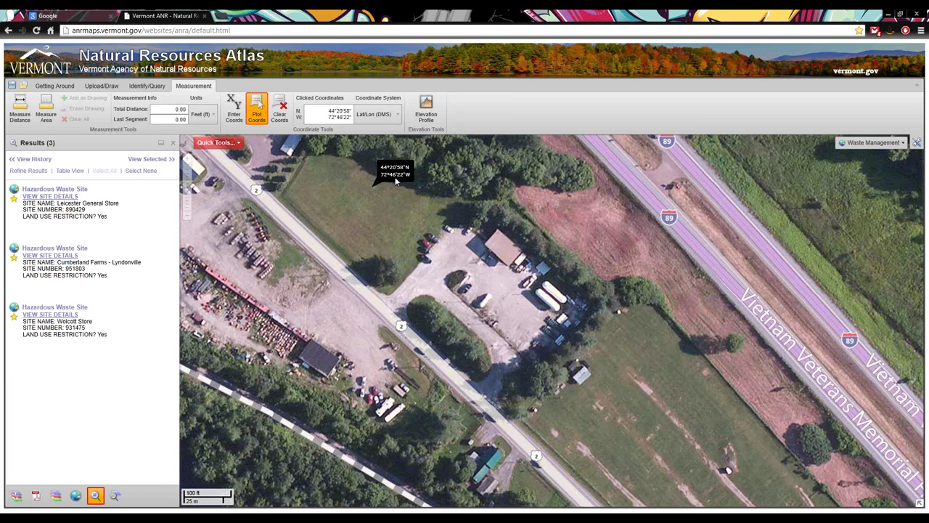
left_click(378, 120)
left_click(385, 173)
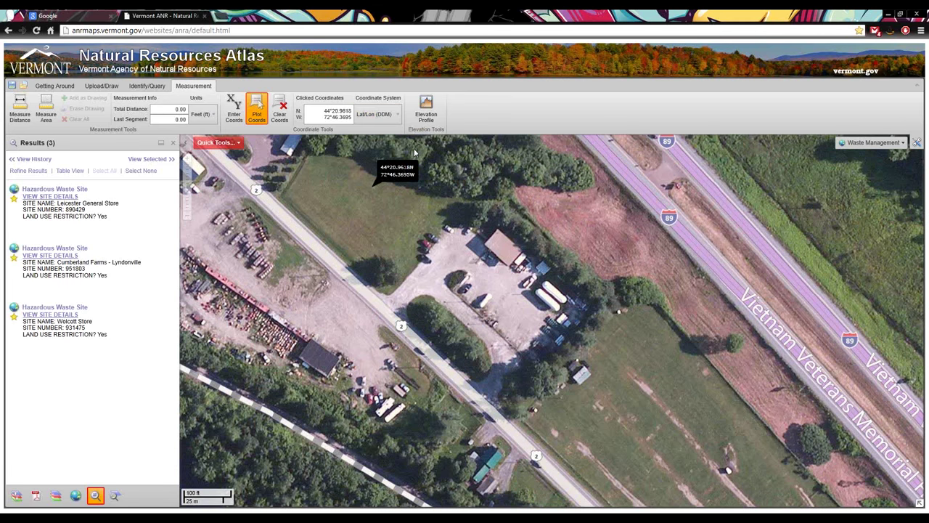
left_click(378, 114)
left_click(384, 152)
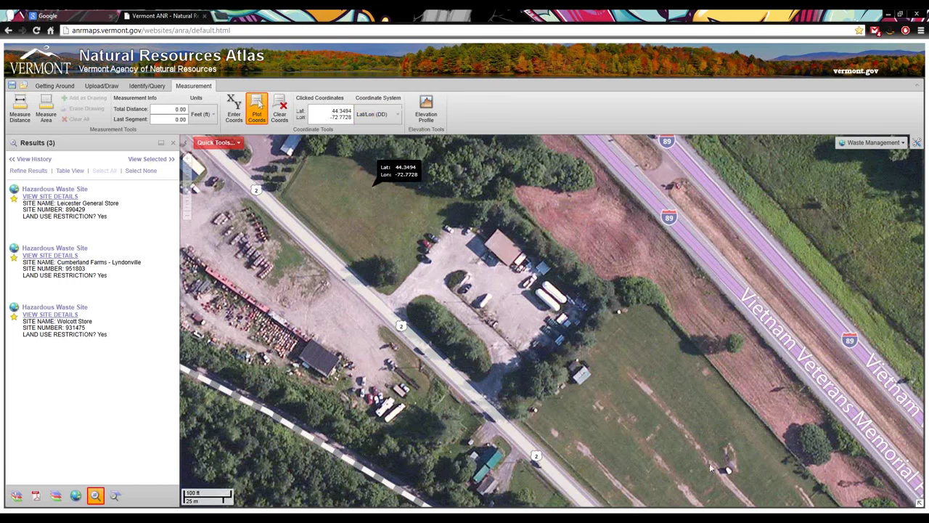
scroll(709, 463, "down", 1)
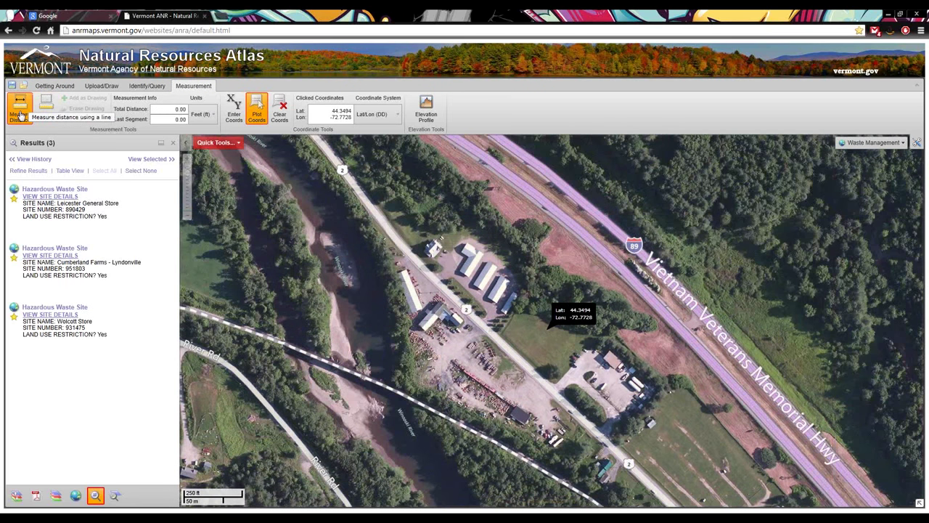
Trace a distance path around the storage buildings totalling 552.50 ft, keeping units in feet
left_click(22, 115)
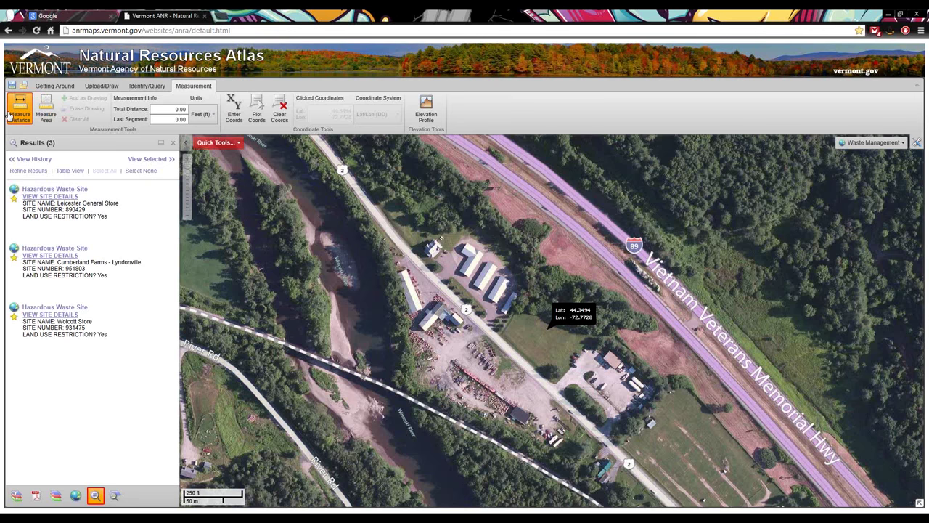
left_click(437, 264)
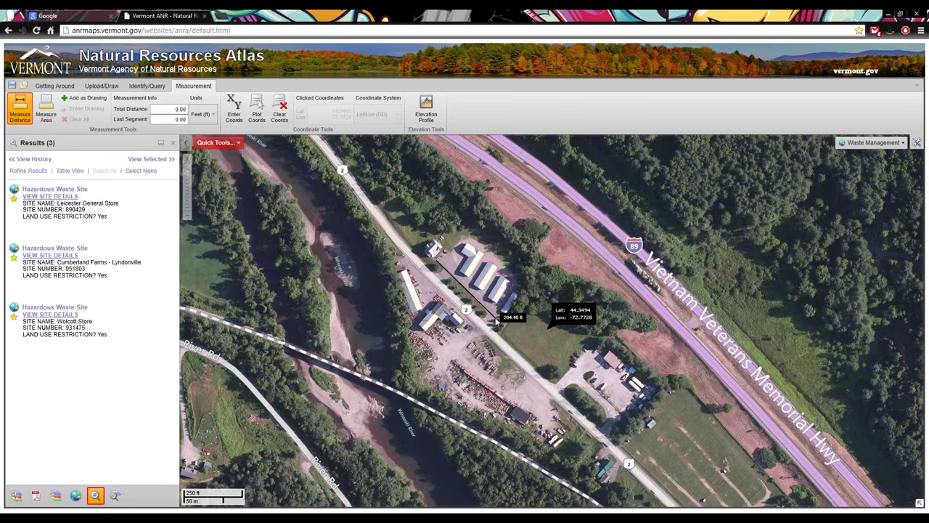
left_click(497, 318)
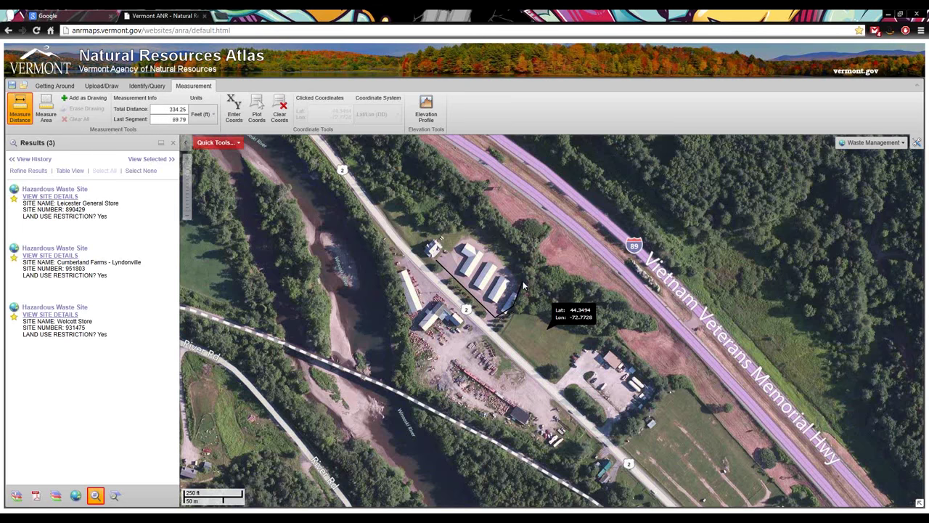
left_click(522, 283)
double_click(496, 254)
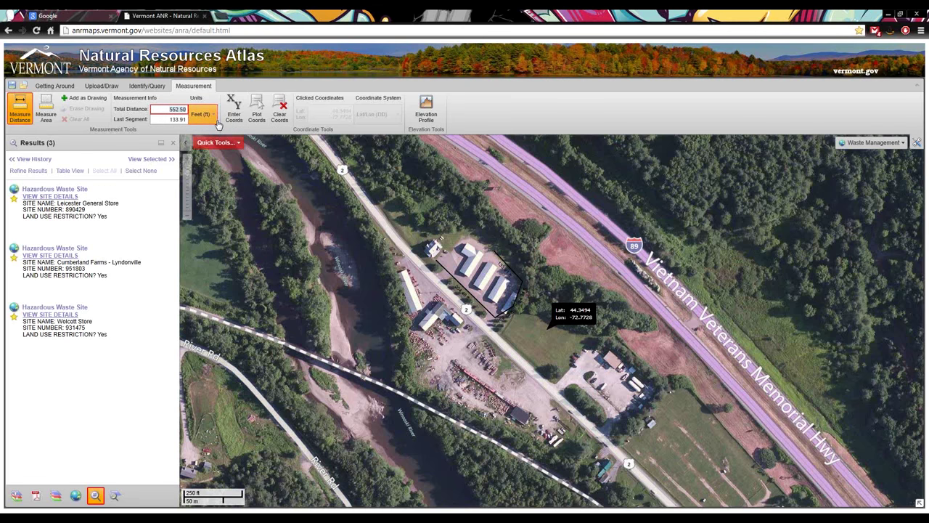
left_click(213, 118)
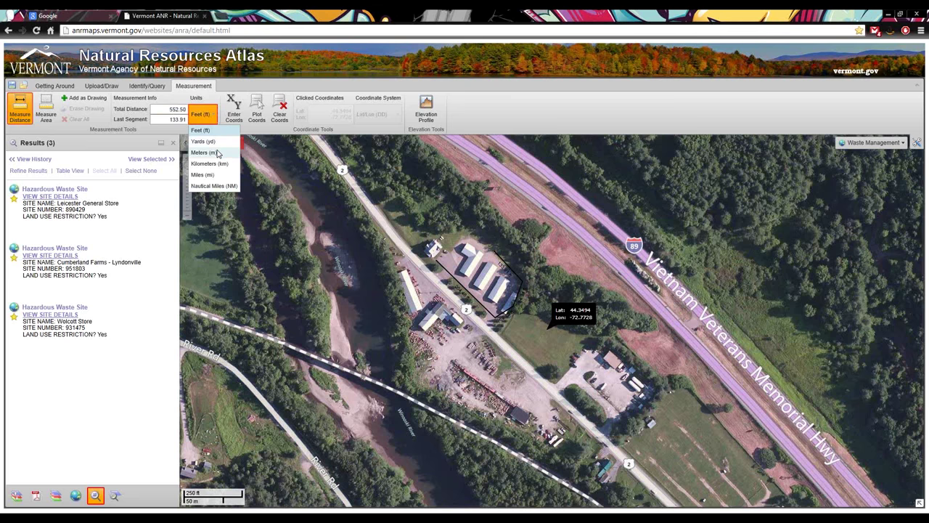
left_click(186, 110)
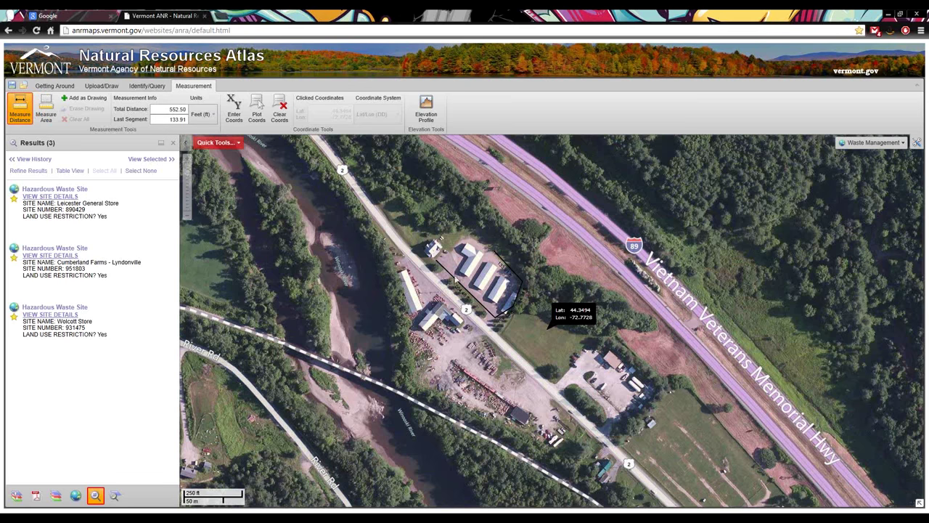
Save a 210.79 ft line along the buildings as a drawing, then measure a 246.88 ft line beside it
left_click(470, 239)
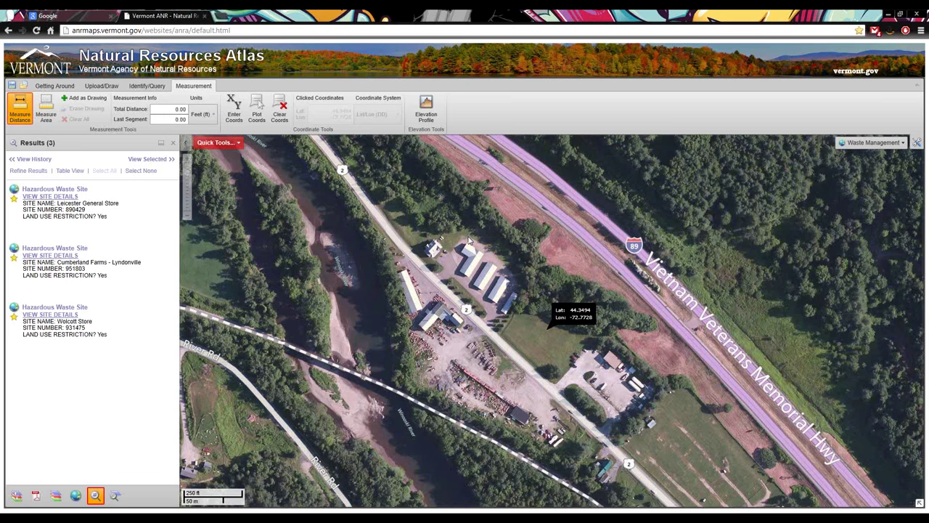
double_click(516, 281)
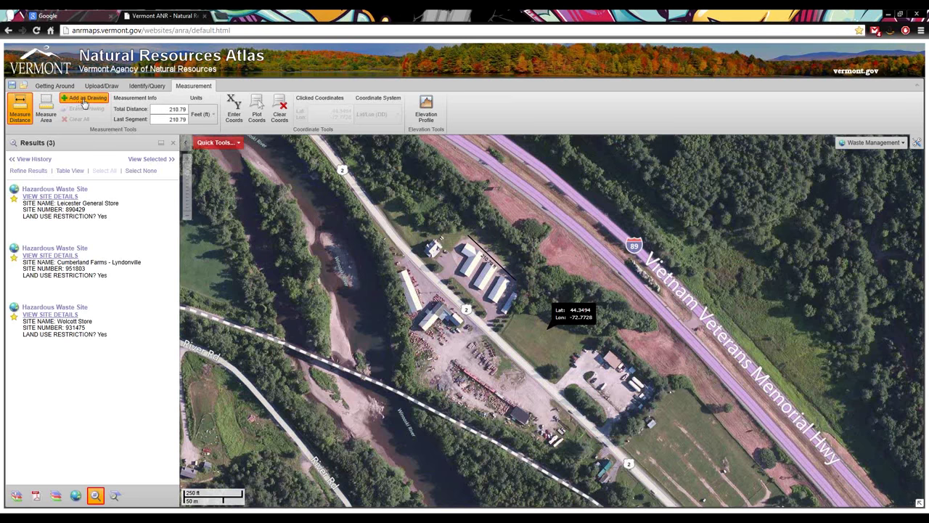
left_click(86, 101)
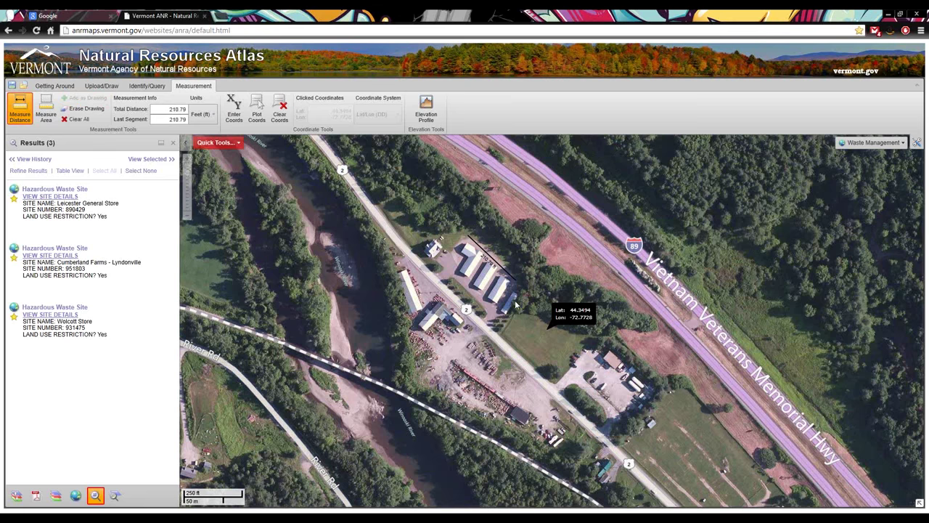
left_click(442, 269)
double_click(497, 323)
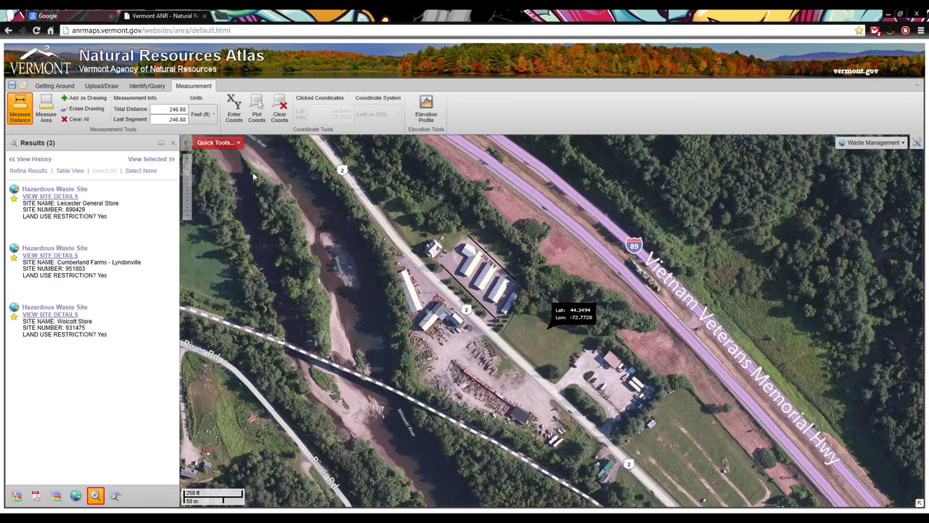
Outline the parking lot's four corners for an area of 0.88 acres, 779.33 ft perimeter
left_click(45, 115)
left_click_drag(556, 416, 426, 332)
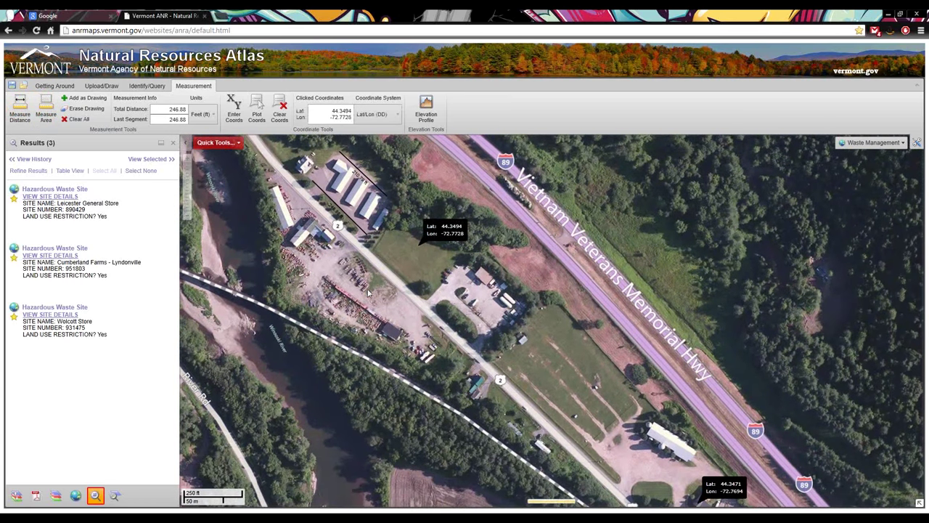
left_click(46, 109)
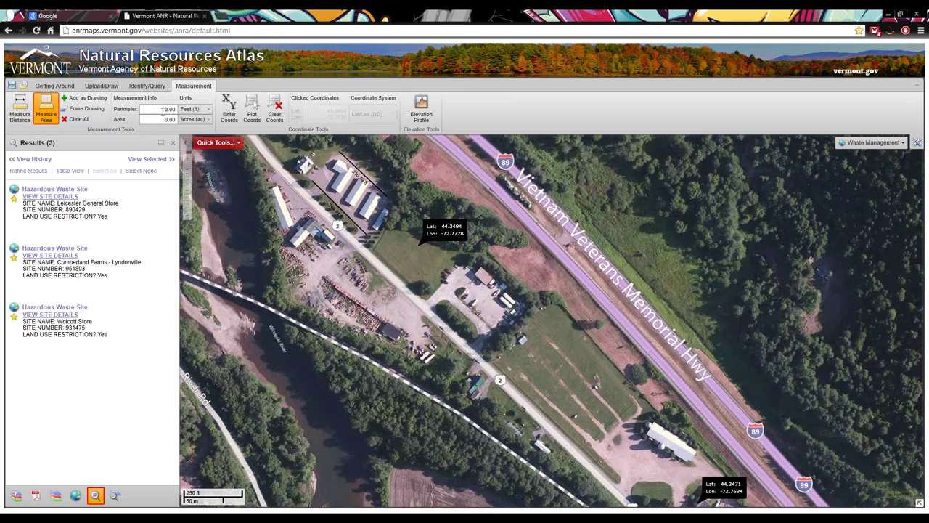
left_click(459, 268)
left_click(434, 297)
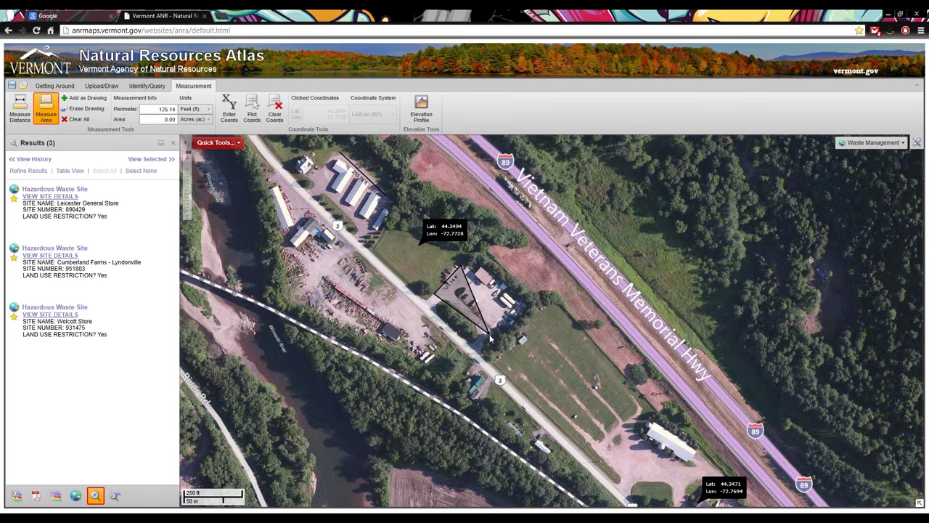
left_click(490, 339)
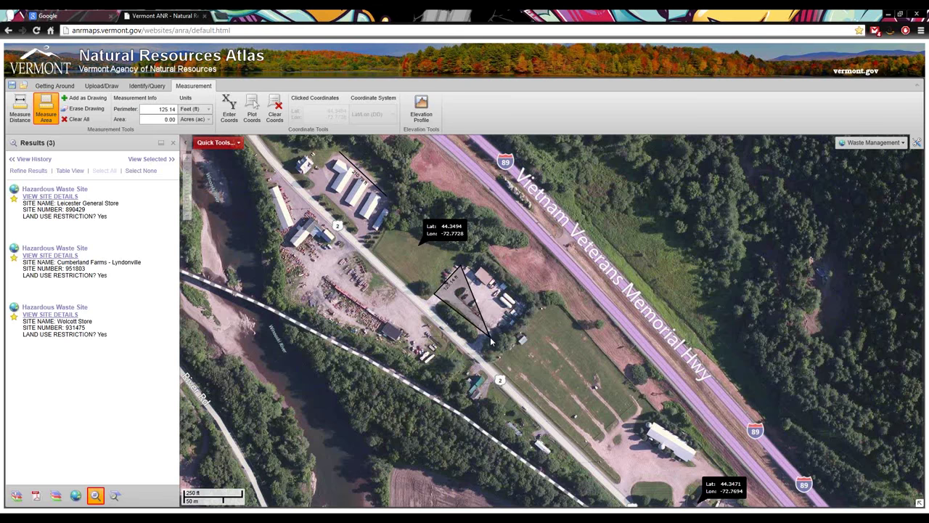
left_click(524, 306)
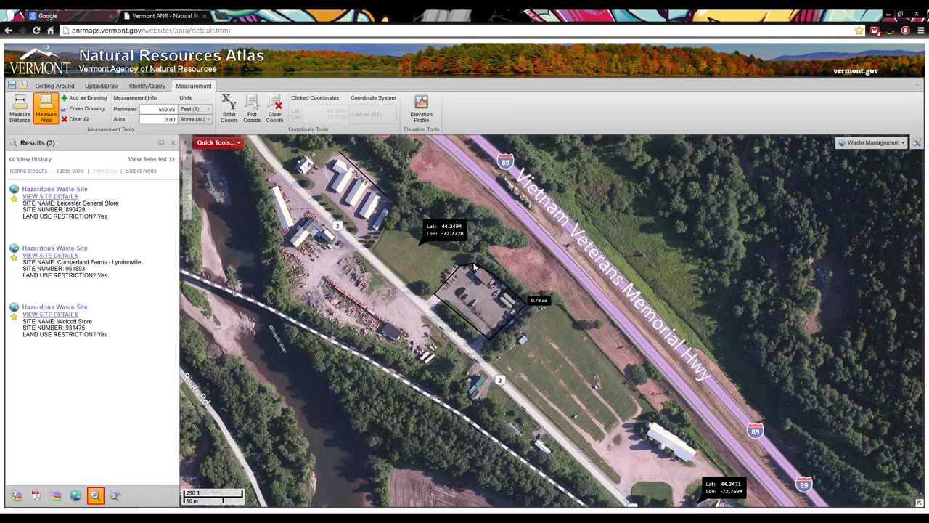
double_click(474, 267)
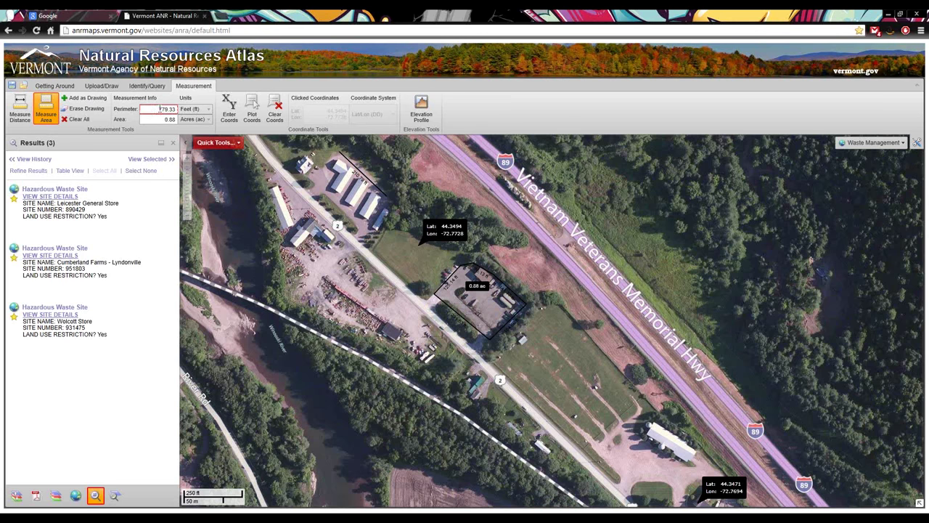
Show the area in square meters, then 38,335.78 ft², and keep the outline as a drawing
left_click(191, 109)
left_click(191, 109)
left_click(196, 119)
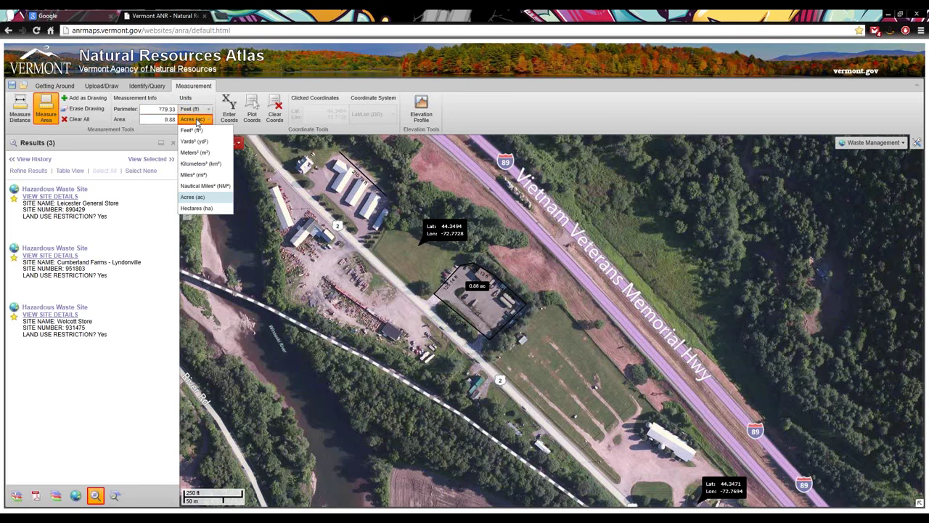
left_click(197, 152)
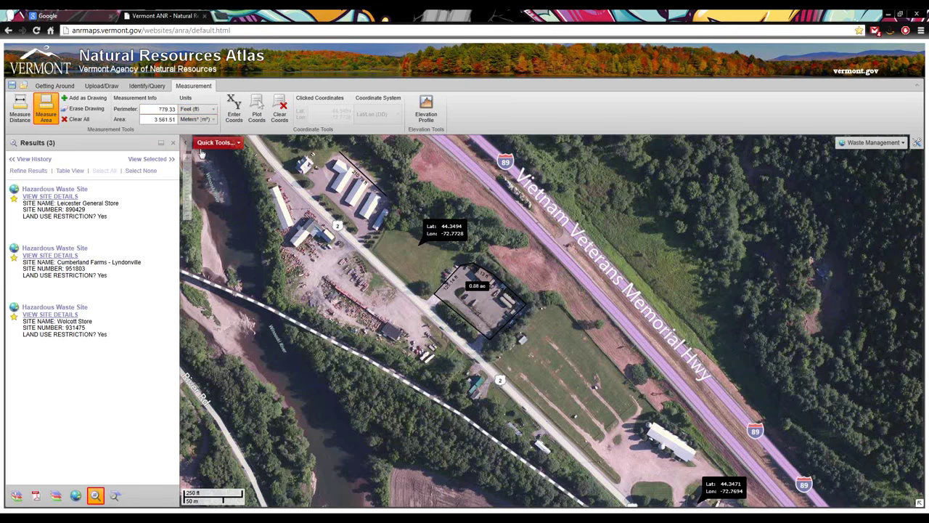
left_click(191, 122)
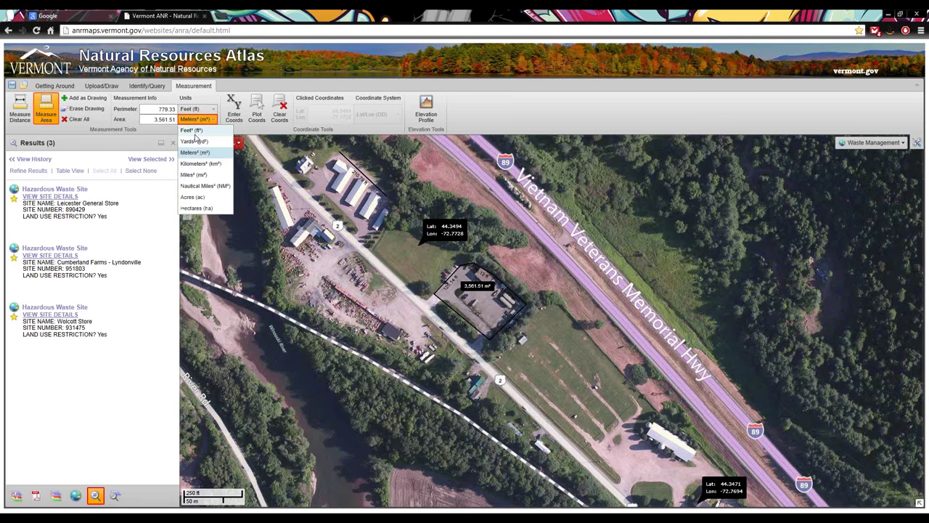
left_click(196, 137)
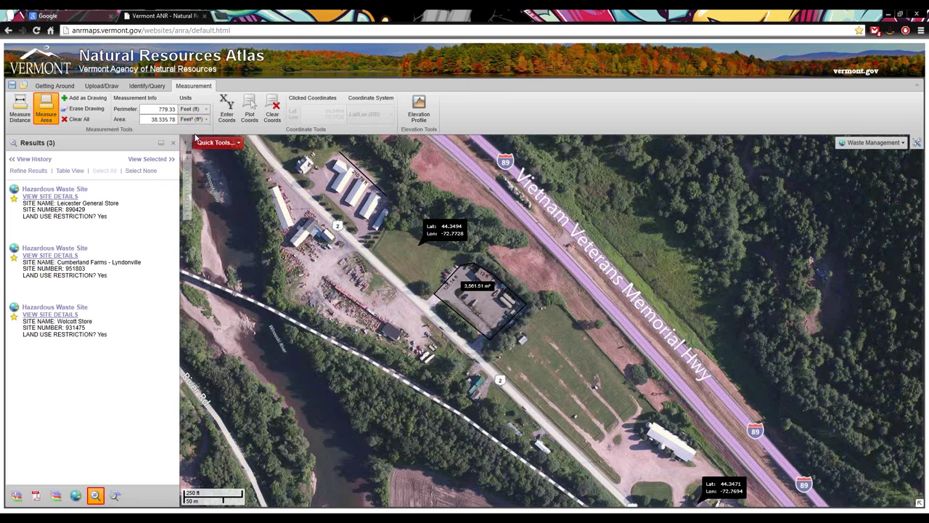
left_click(75, 97)
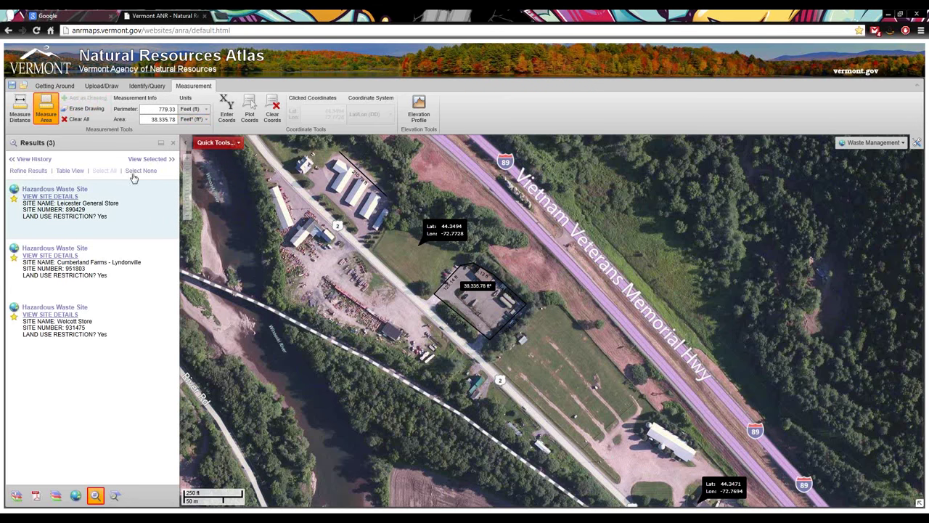
Erase the parking lot outline and measurement line, then pan to the hillside northeast of I-89
left_click(85, 113)
left_click(478, 305)
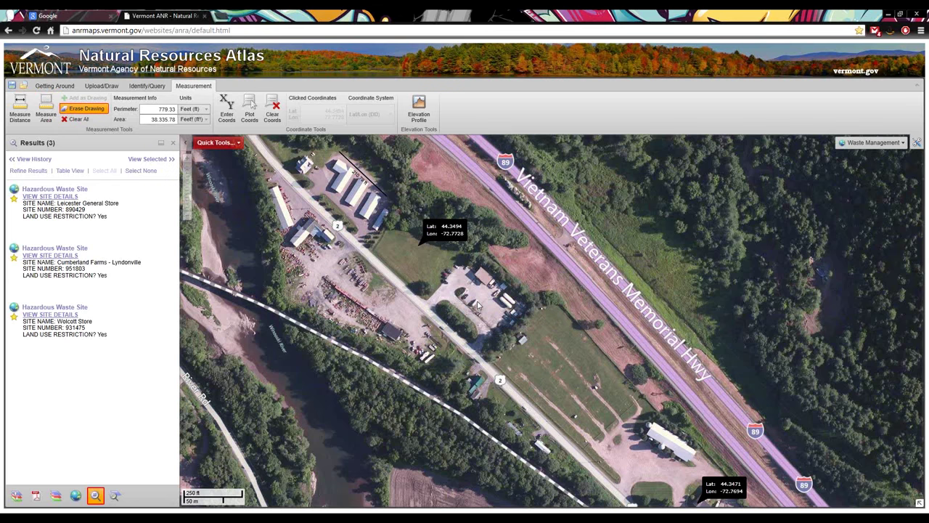
left_click(374, 185)
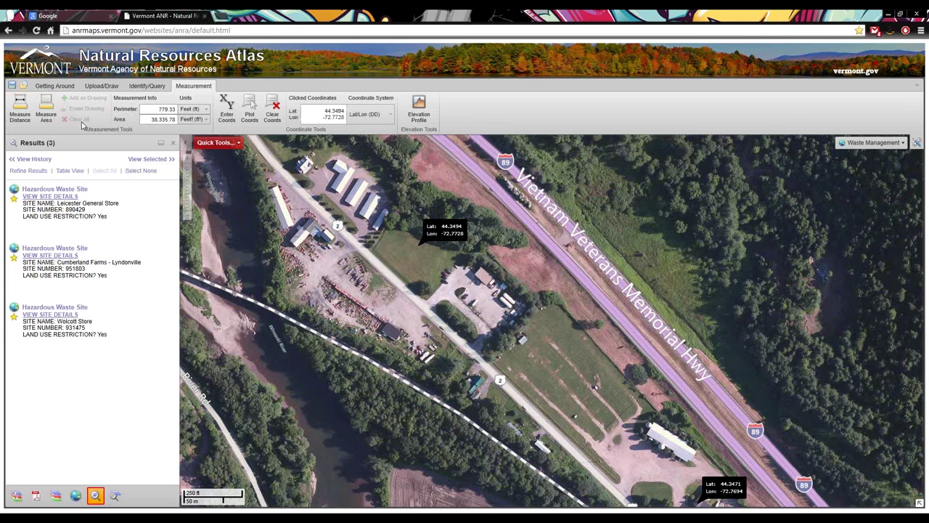
mouse_move(691, 436)
left_mouse_down()
mouse_move(496, 381)
mouse_move(281, 109)
mouse_move(342, 281)
mouse_move(283, 322)
left_mouse_up()
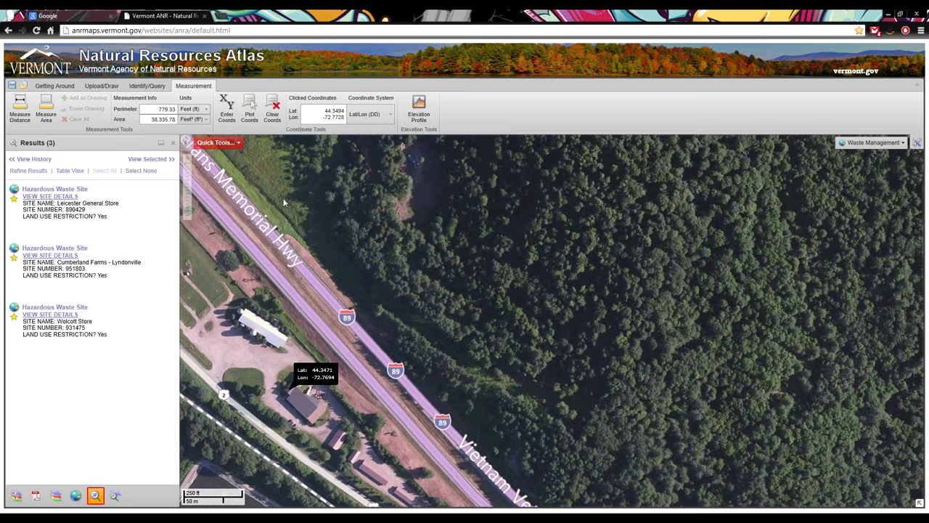
mouse_move(342, 277)
left_mouse_down()
mouse_move(276, 272)
mouse_move(310, 290)
left_mouse_up()
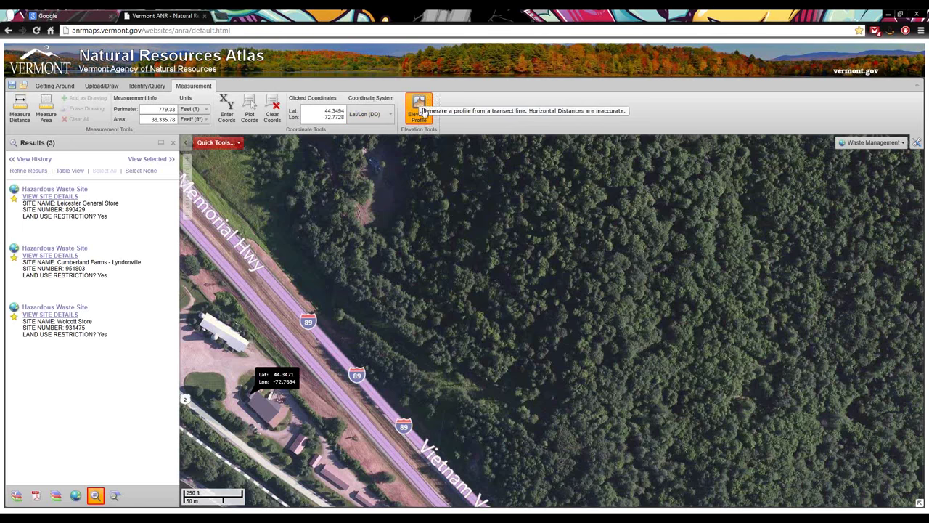
Draw a 747.89 m elevation profile line from beside I-89 up the wooded hillside
left_click(422, 109)
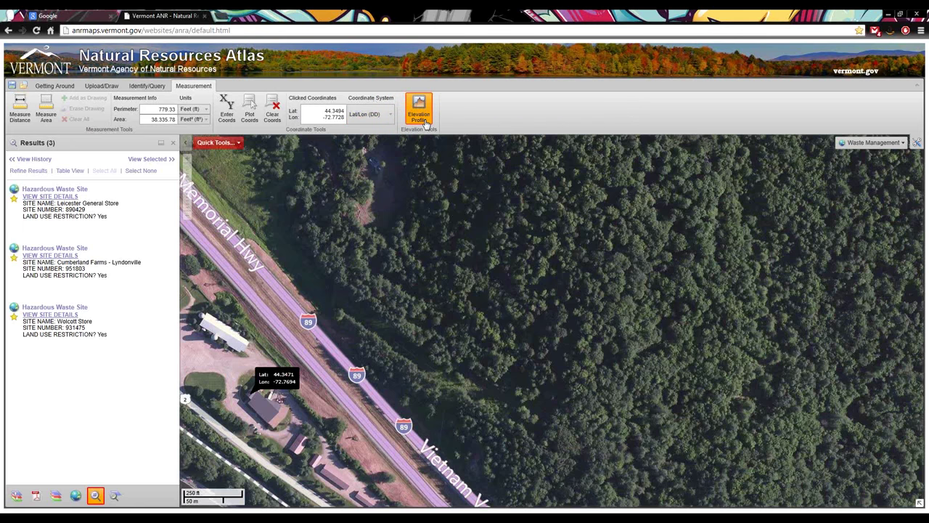
left_click(395, 408)
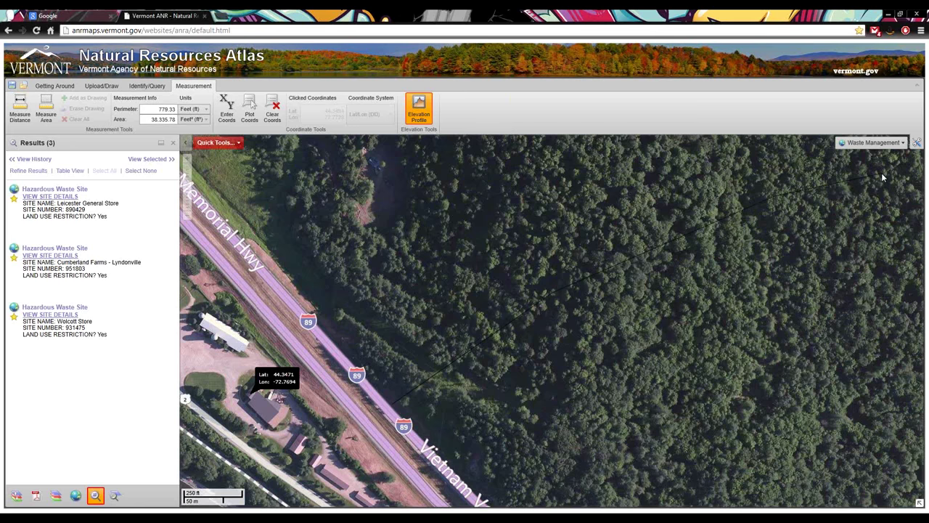
double_click(882, 173)
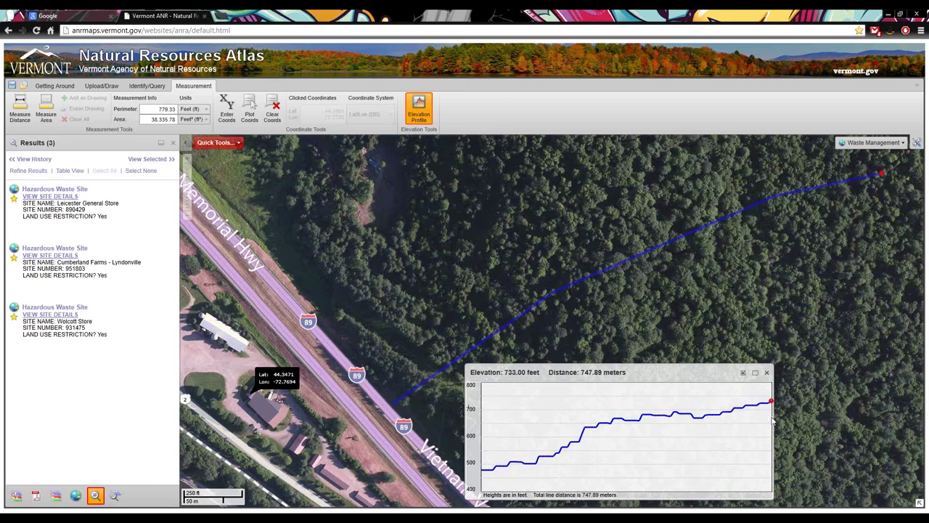
Toggle distance measuring off, close the elevation profile chart, and zoom out one level
left_click(25, 117)
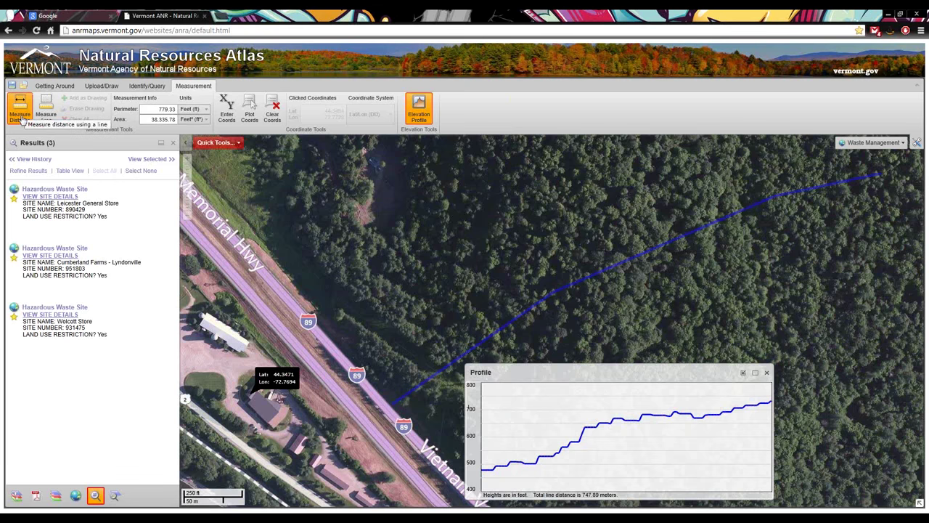
left_click(22, 116)
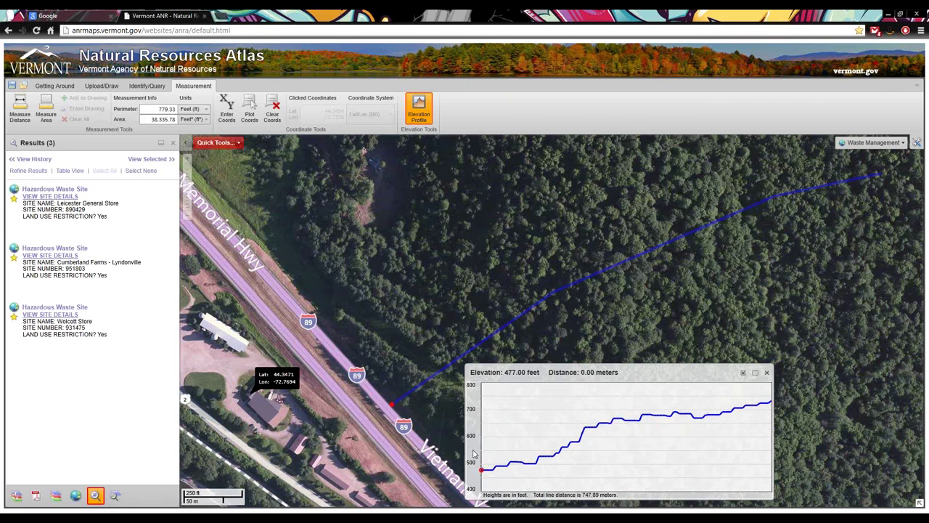
left_click(767, 373)
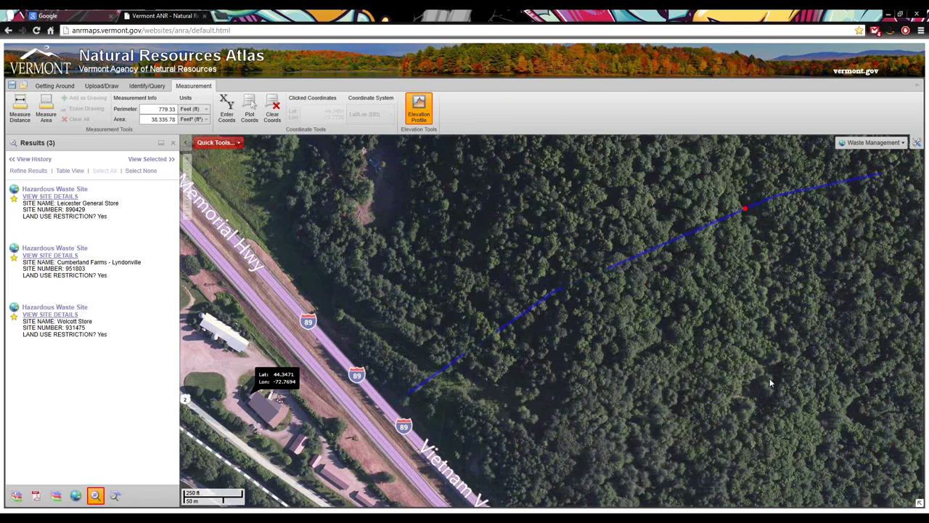
scroll(314, 313, "down", 1)
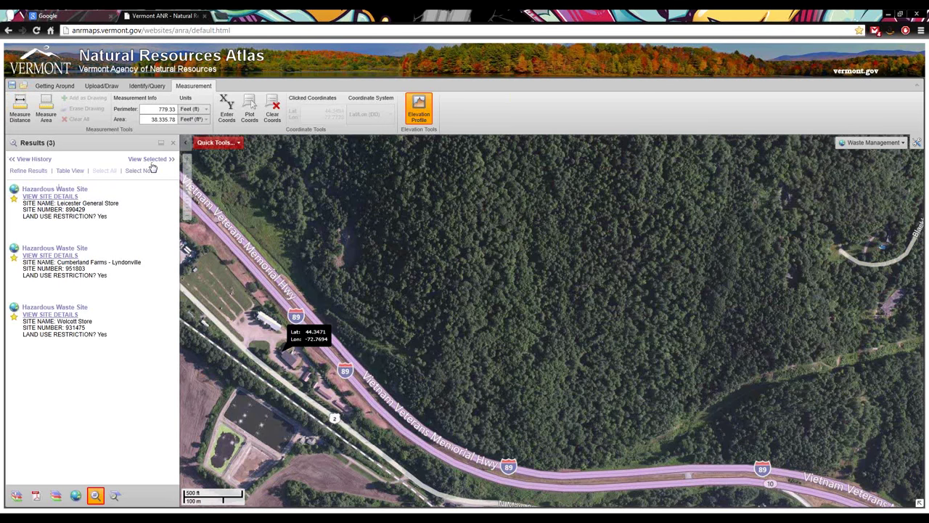
Use the Upload/Draw Rectangle tool to draw a cyan rectangle over the forest above I-89
left_click(102, 85)
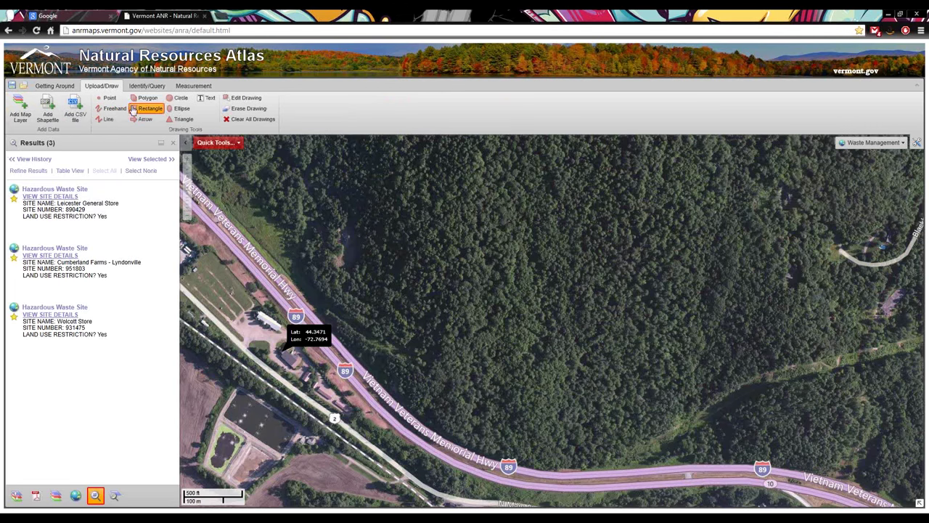
left_click(133, 108)
left_click_drag(365, 272, 486, 334)
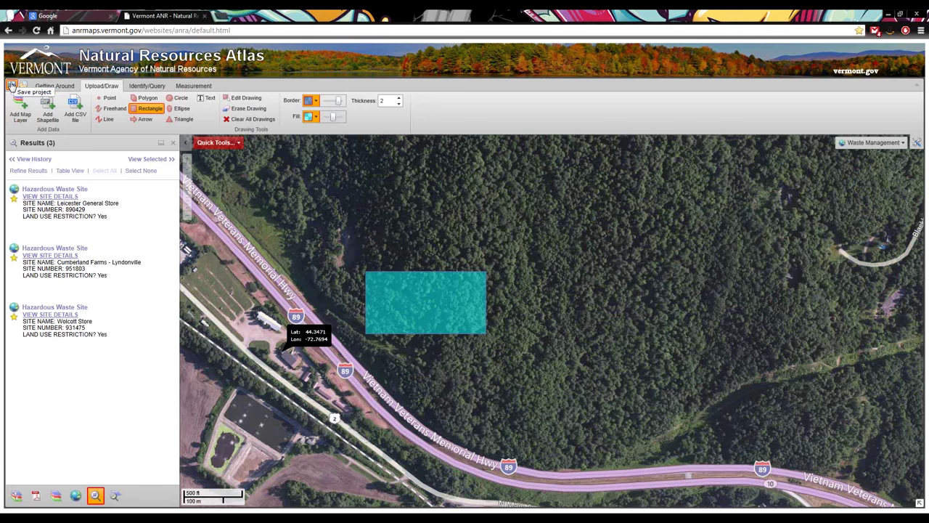
Save the map as the project file WaterburyOffice in the GIS\Demo folder
left_click(11, 85)
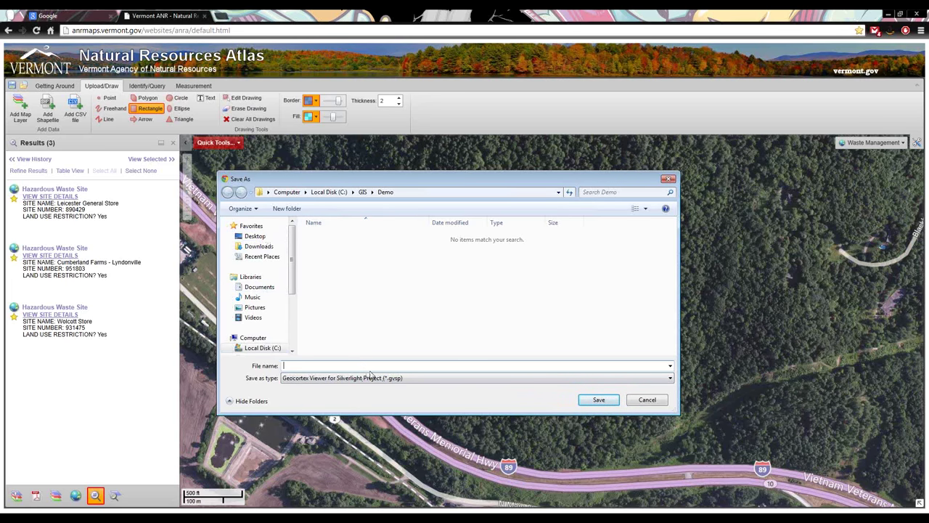
type("WaterburyOffice")
left_click(607, 401)
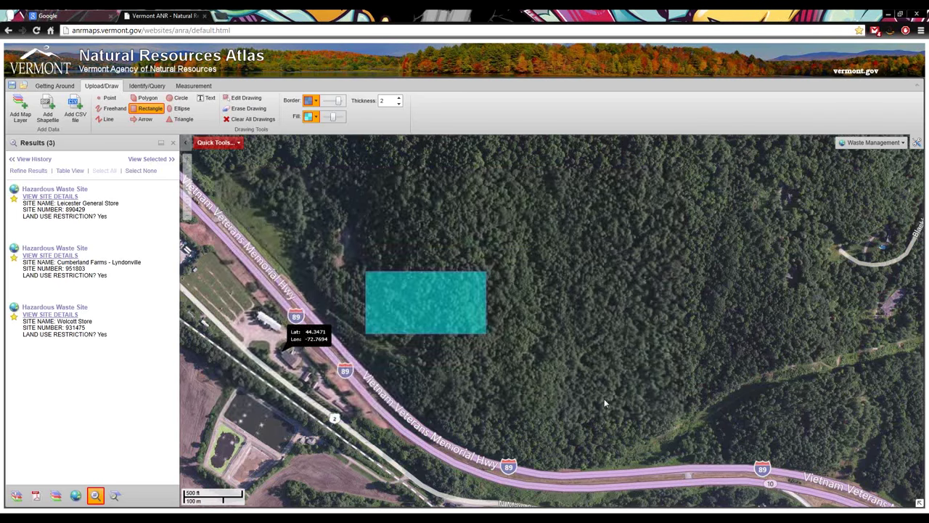
Enter project name Waterbury Office, the creator's name and a 'For the Demo' description, then reload
left_click(479, 251)
type("W")
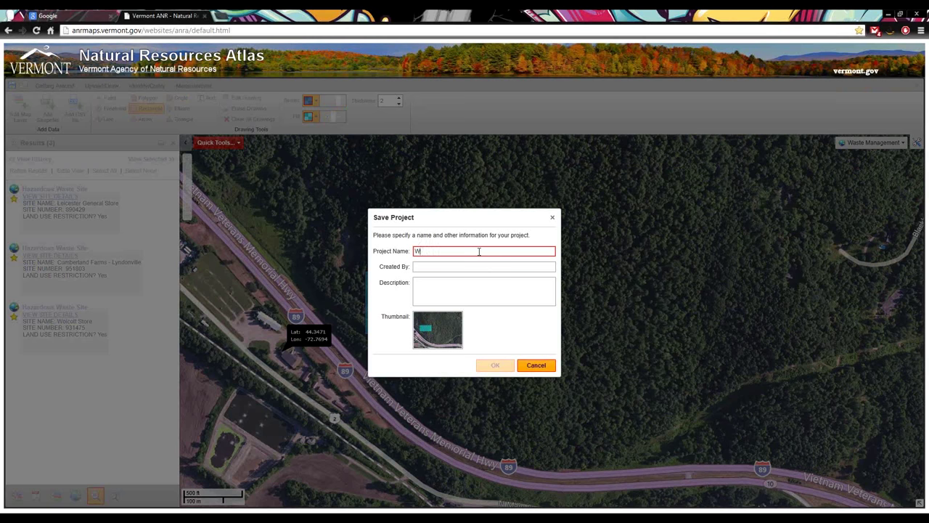
type("aterbury Office")
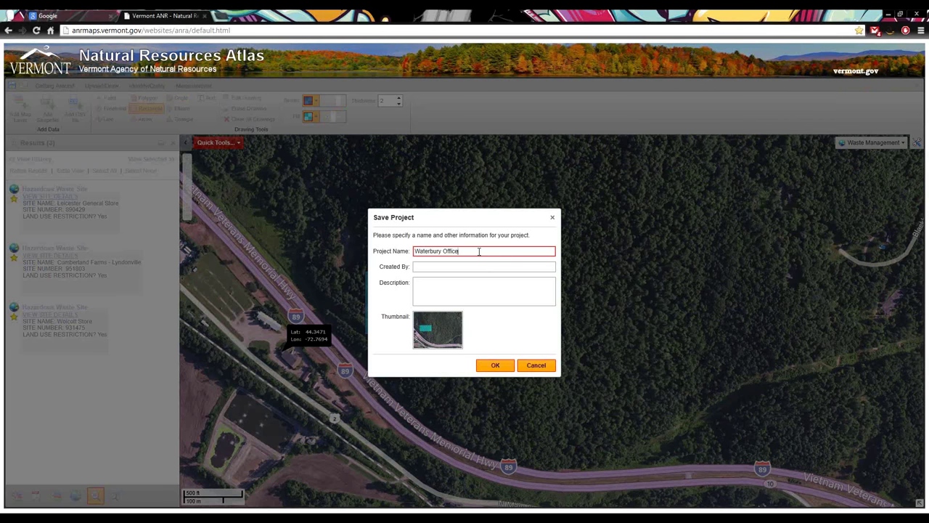
key("Tab")
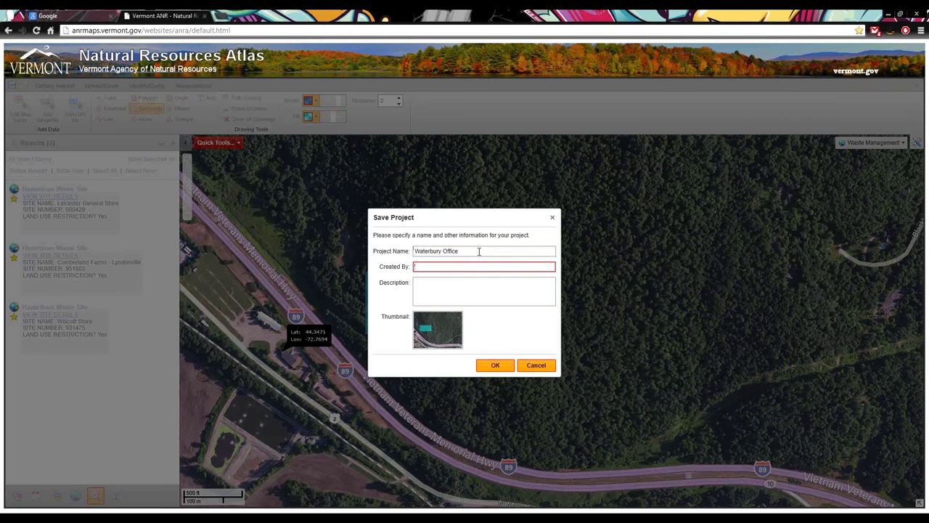
type("Erik")
key("Tab")
key("BackSpace")
type("For the Demp")
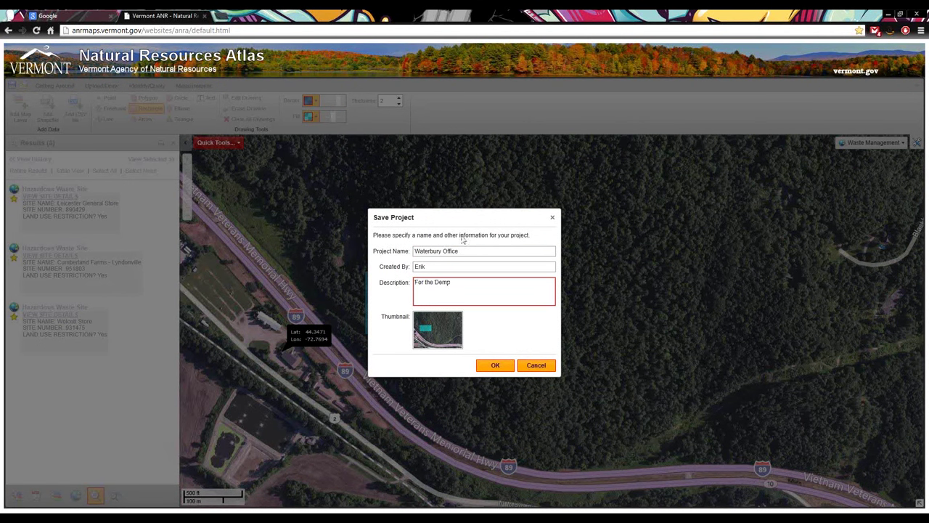
left_click(493, 367)
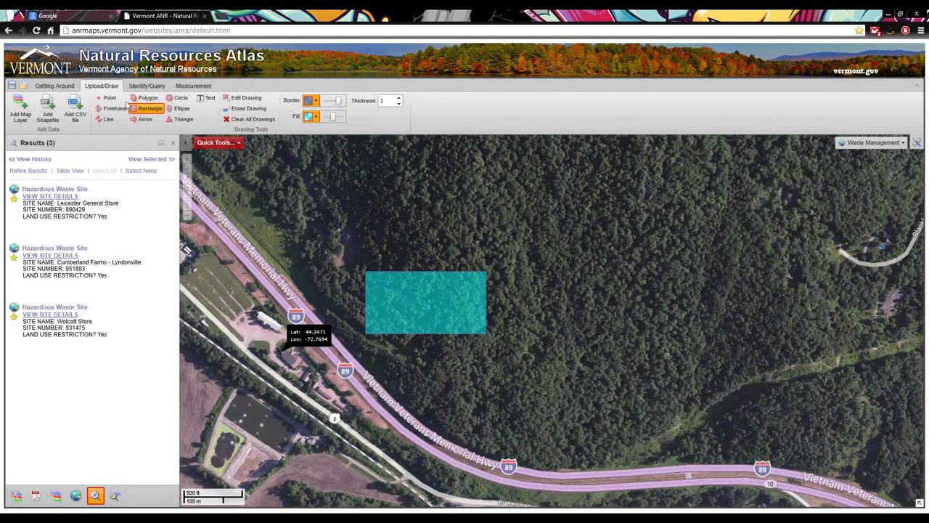
left_click(36, 31)
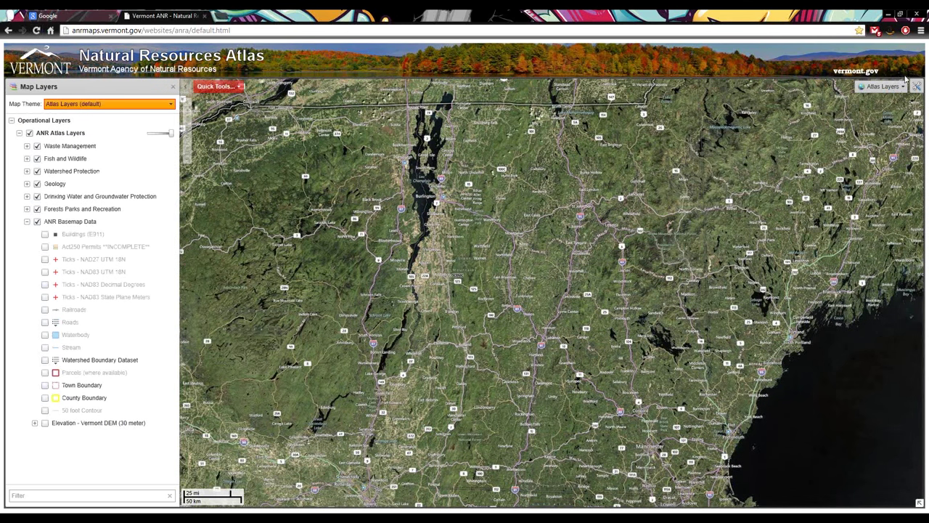
Restore the toolbar and reopen WaterburyOffice.gvsp from GIS\Demo
left_click(918, 86)
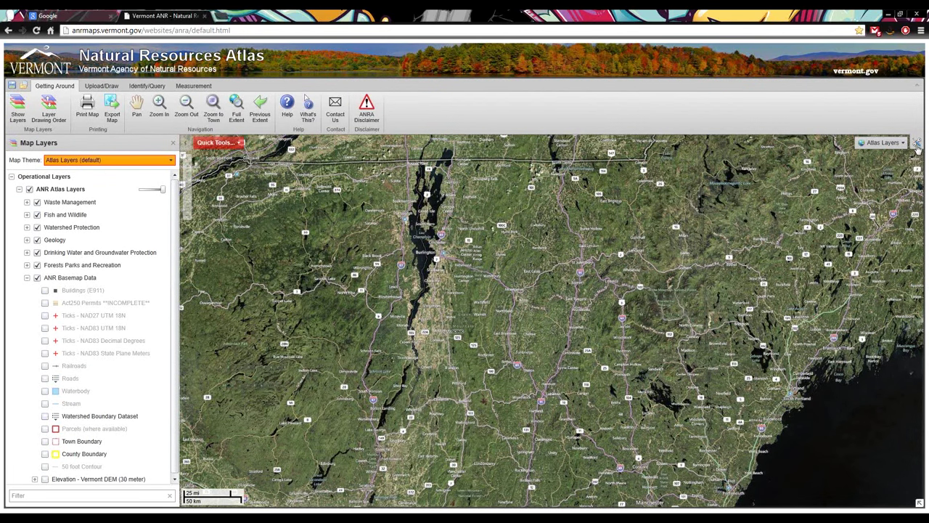
left_click(23, 85)
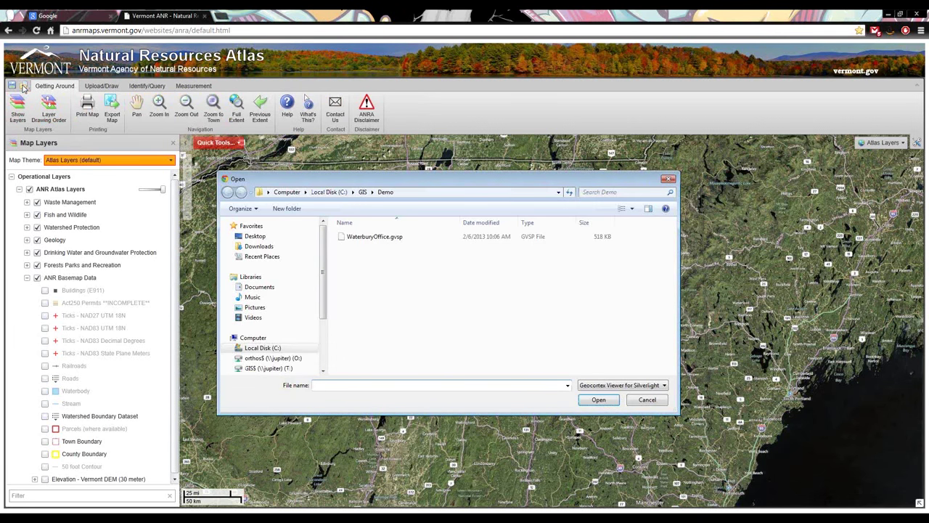
double_click(395, 237)
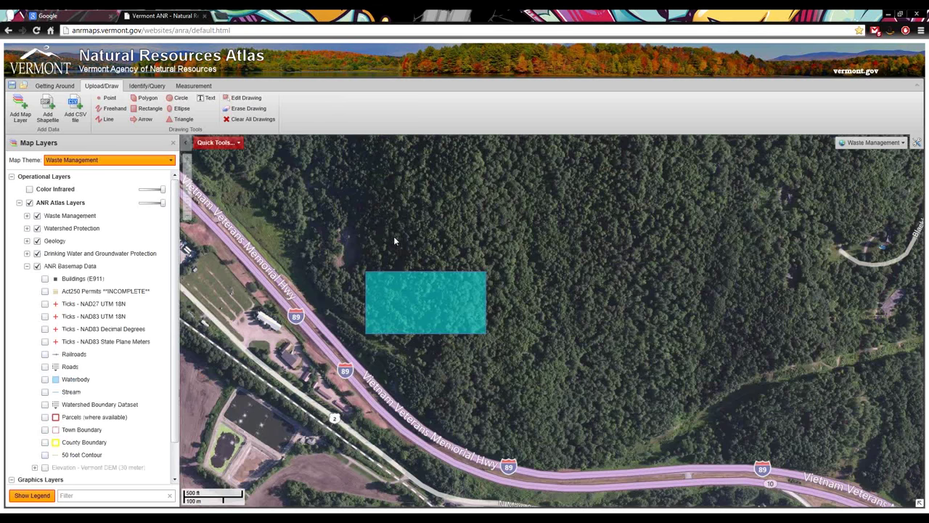
left_click(24, 86)
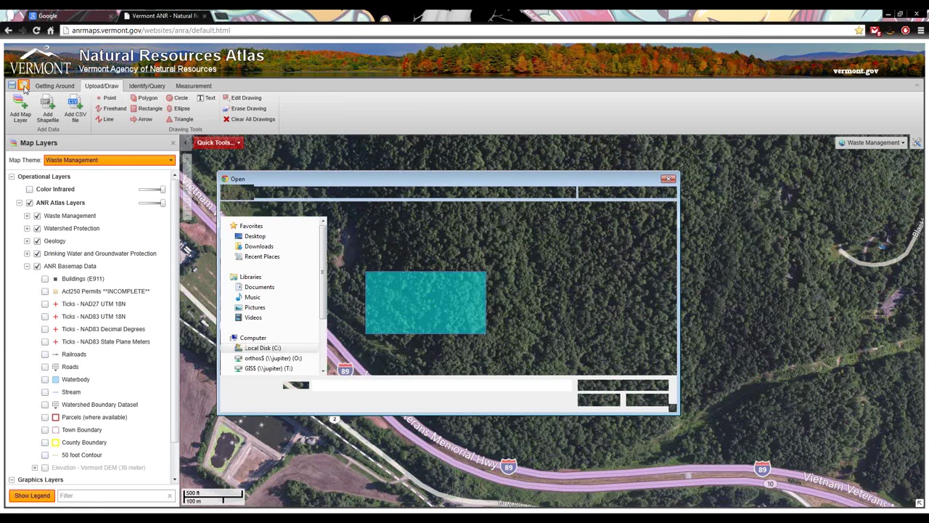
left_click(351, 244)
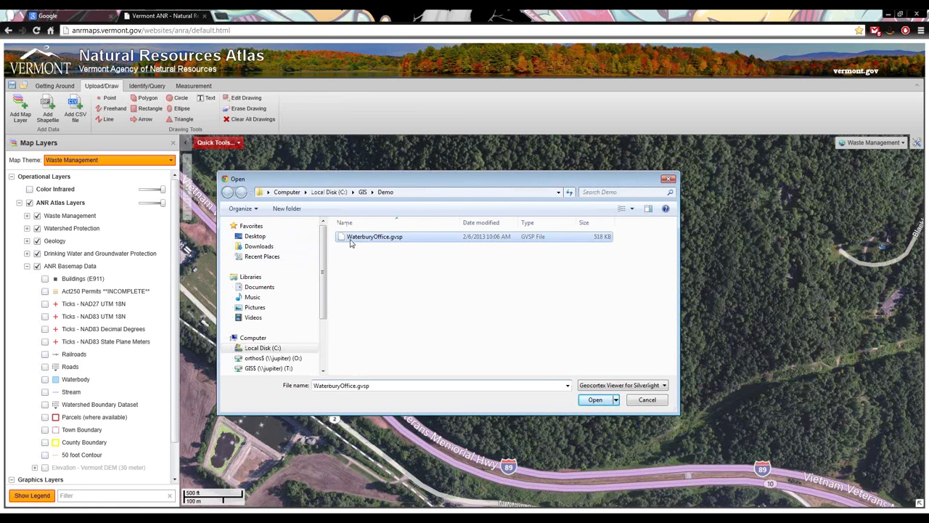
left_click(590, 399)
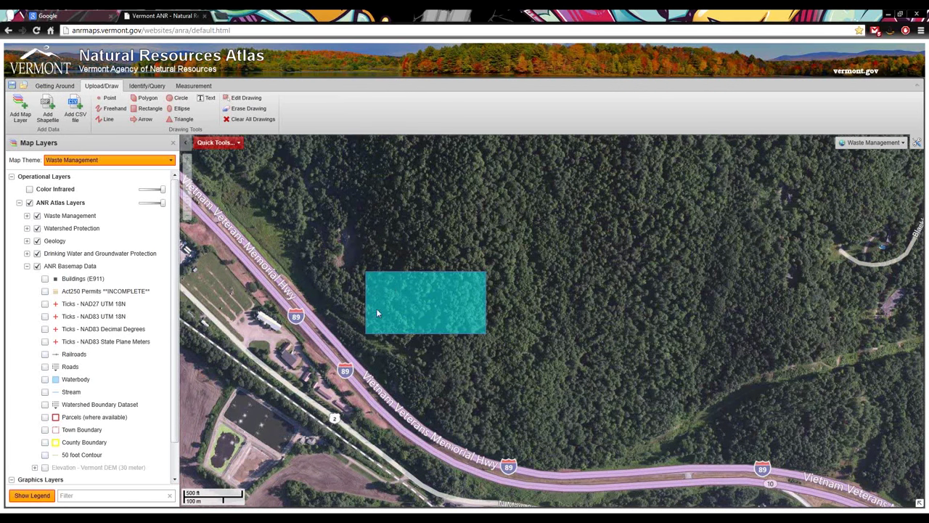
Zoom out from Quick Tools and turn off the Color Infrared layer
left_click(218, 143)
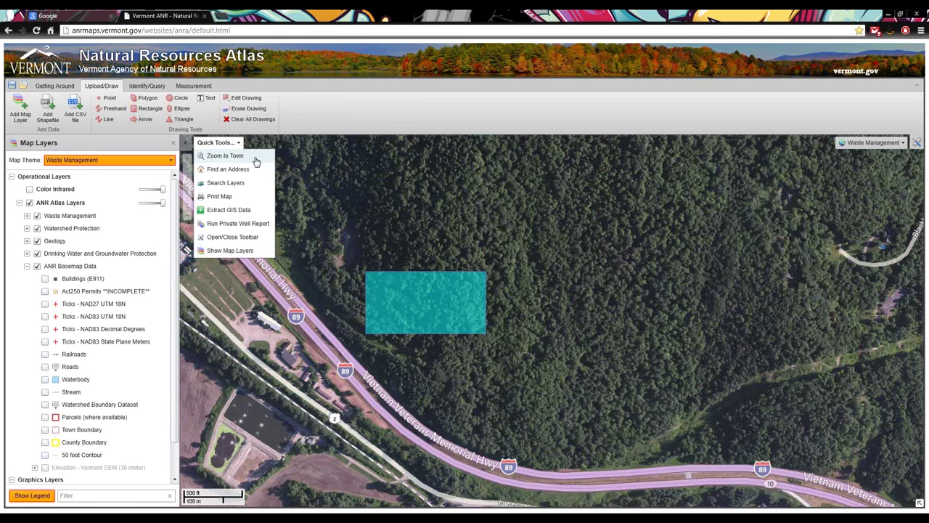
scroll(410, 288, "down", 4)
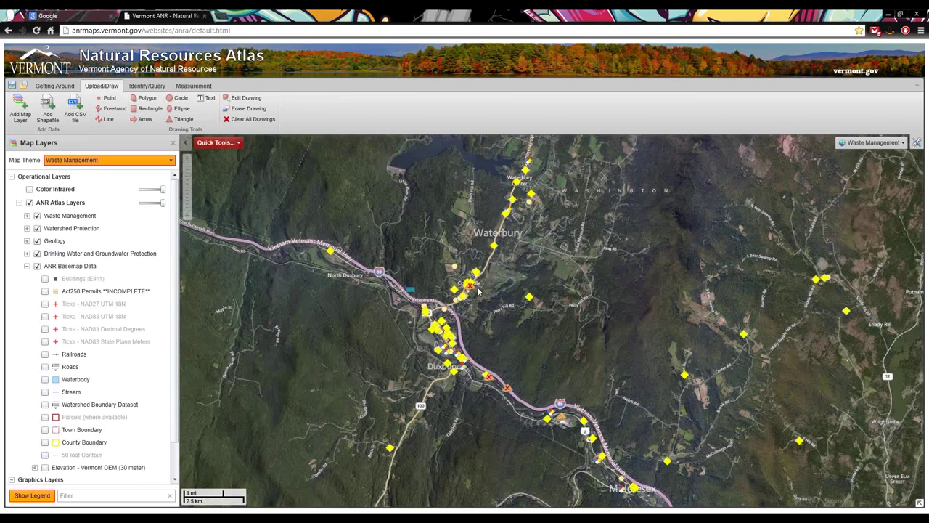
left_click(30, 191)
Zoom back in on the rectangle and view the Measurement and Getting Around tools
scroll(417, 290, "up", 1)
scroll(403, 298, "up", 2)
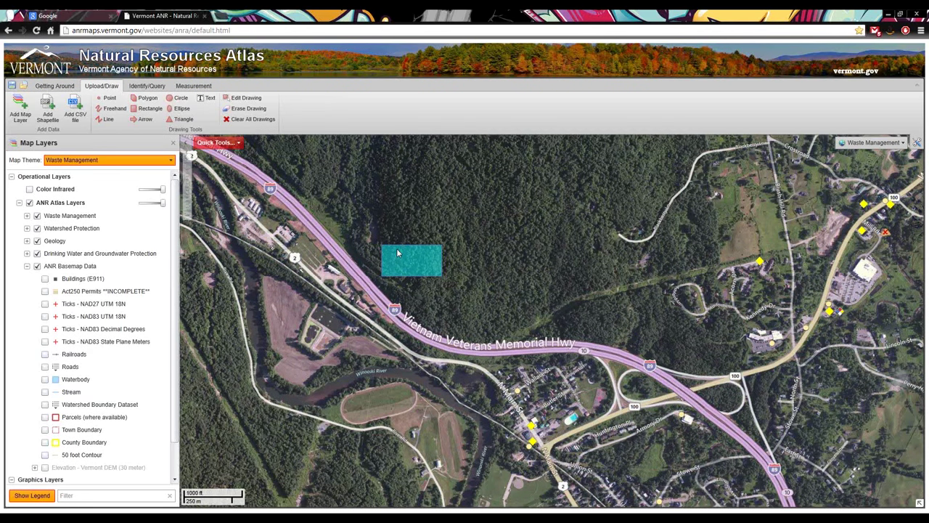
left_click(195, 87)
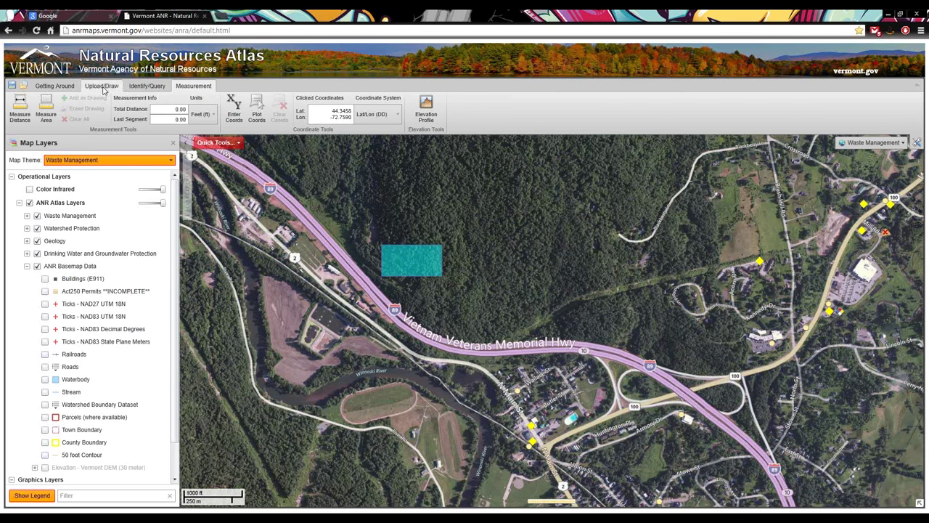
left_click(56, 87)
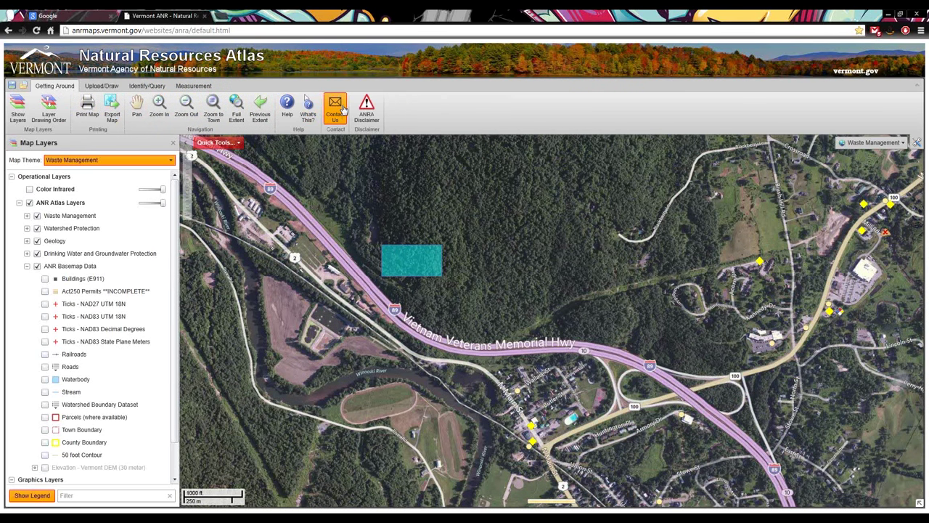